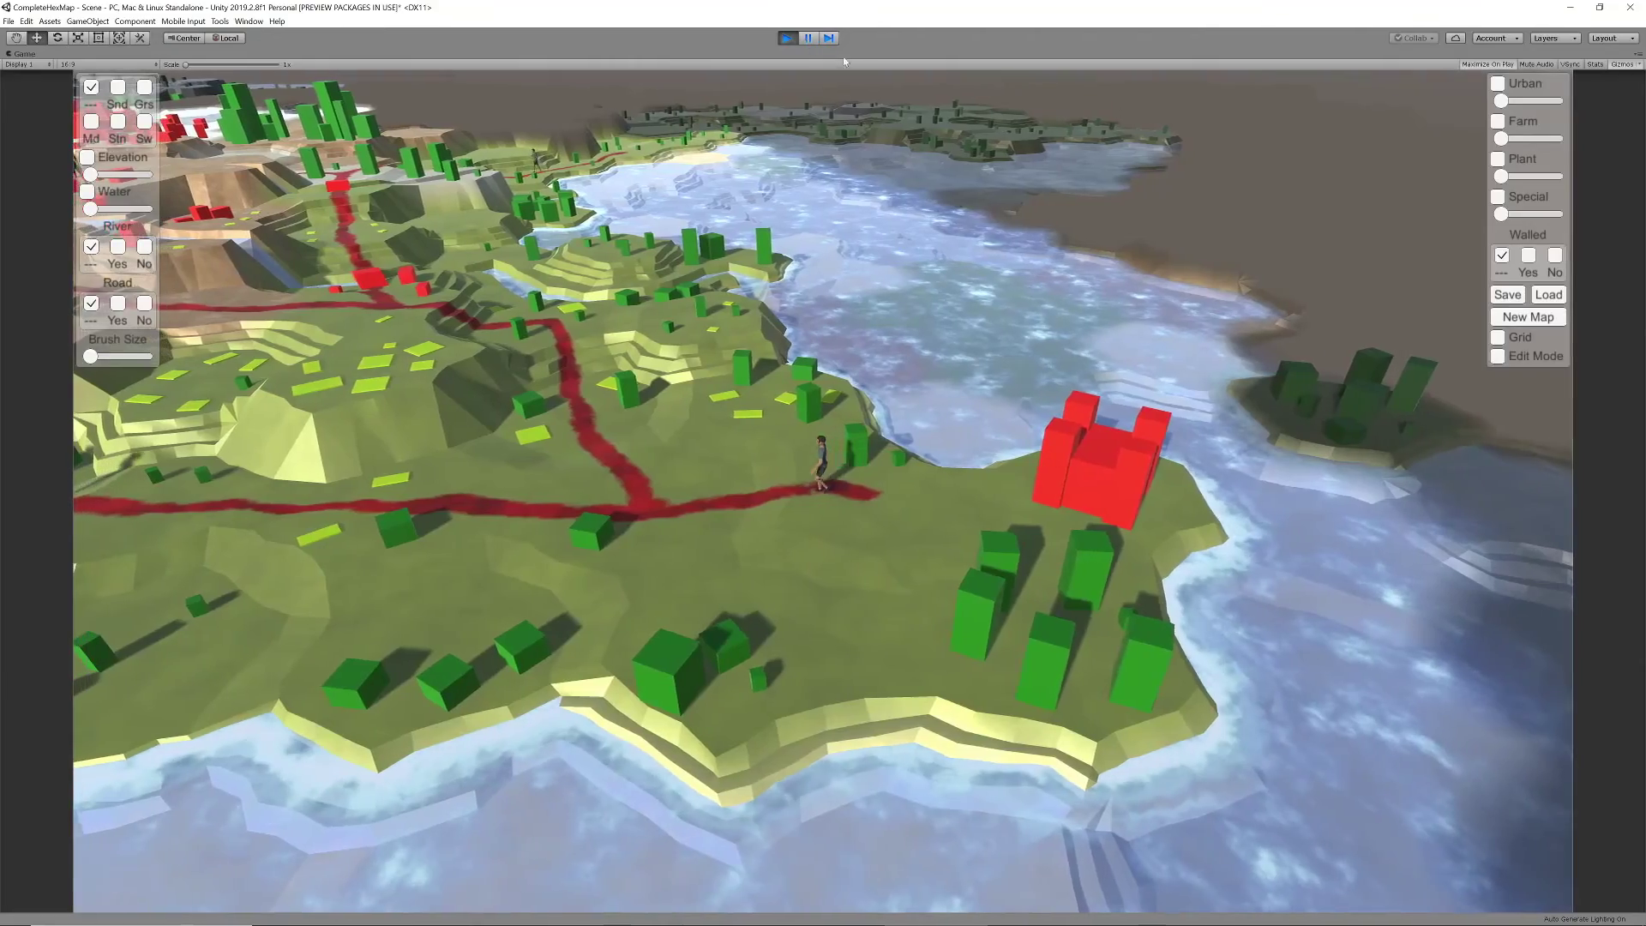
Examine the walking units, roads, terraces and coastline across the running complete hex map.
scroll(823, 495, up, 5)
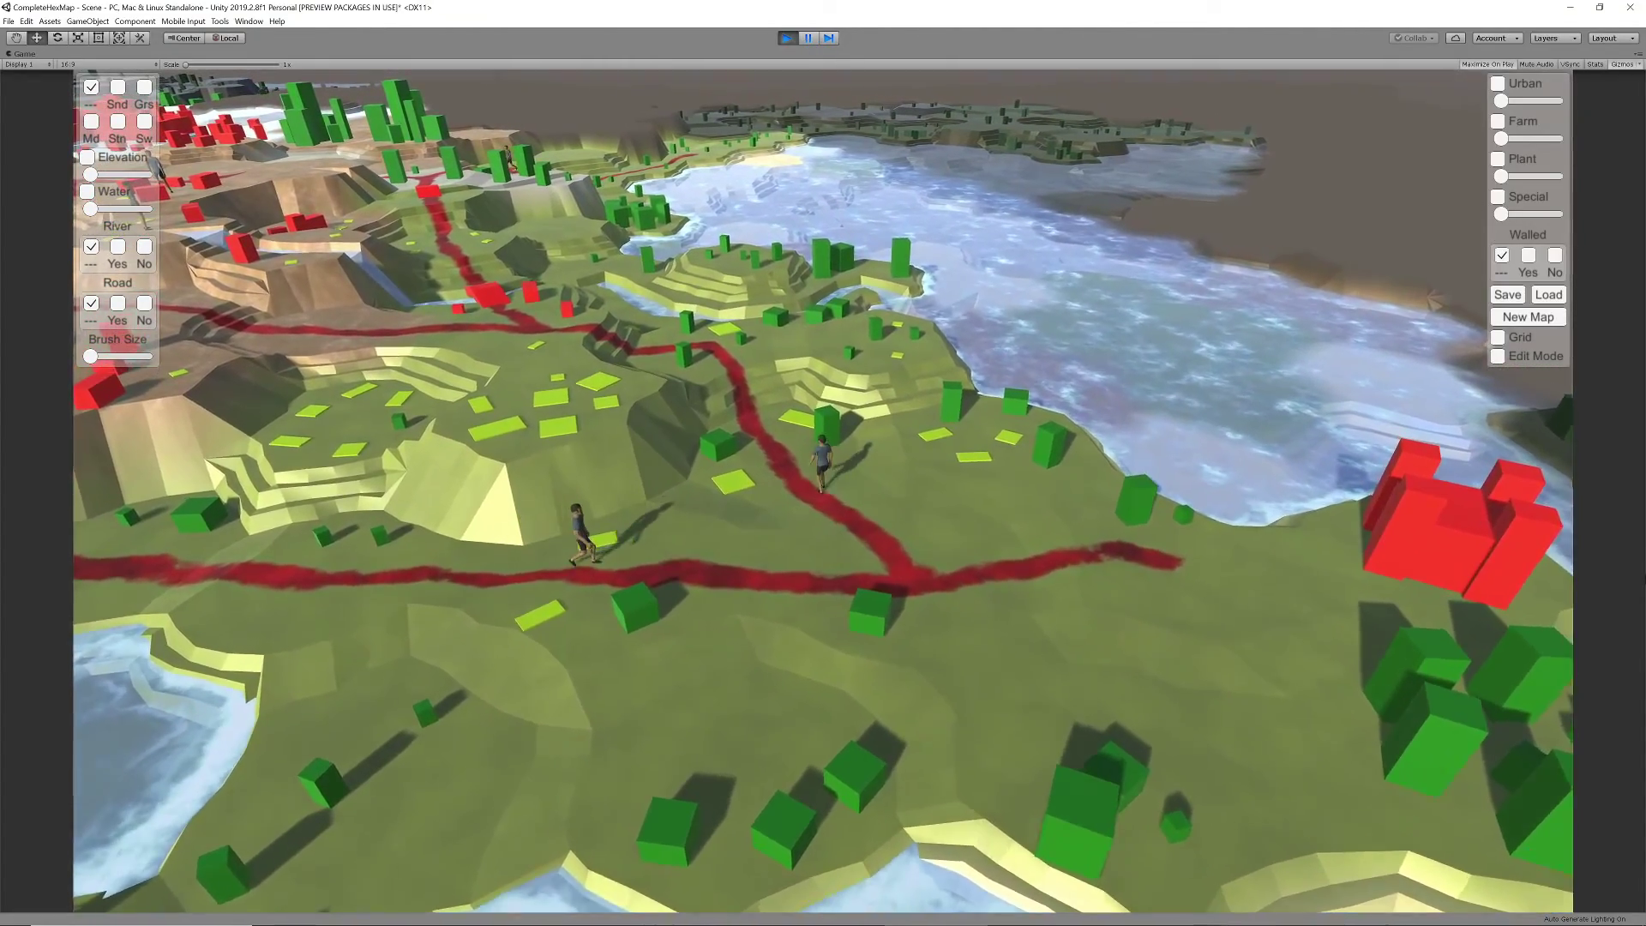
scroll(824, 463, up, 5)
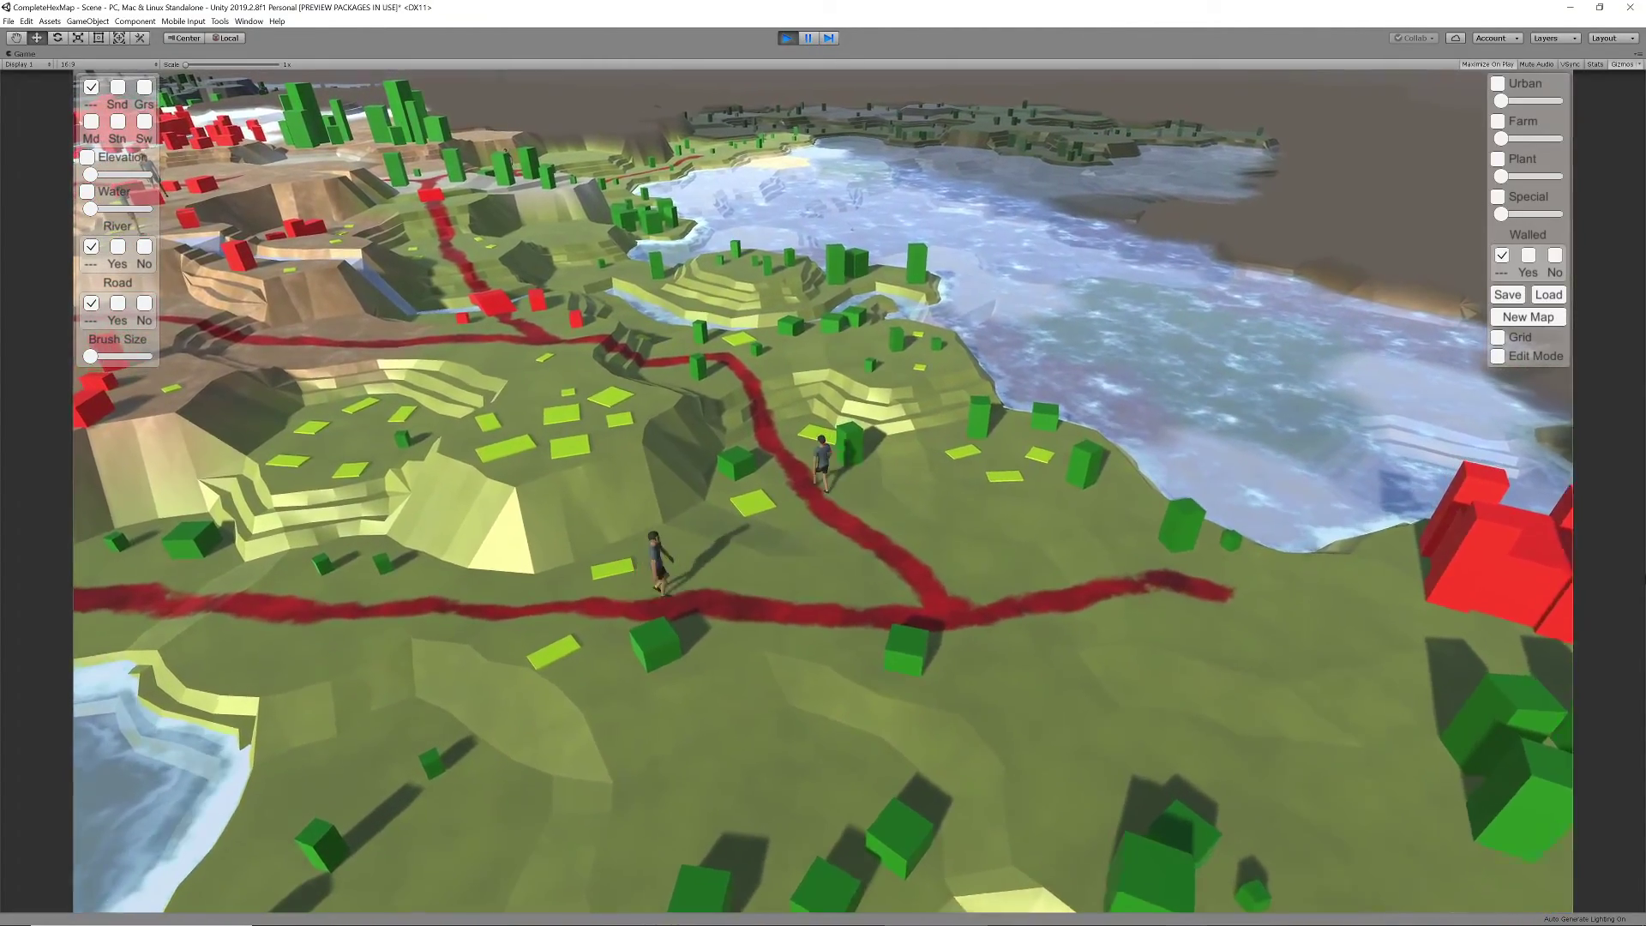
key(w)
key(a)
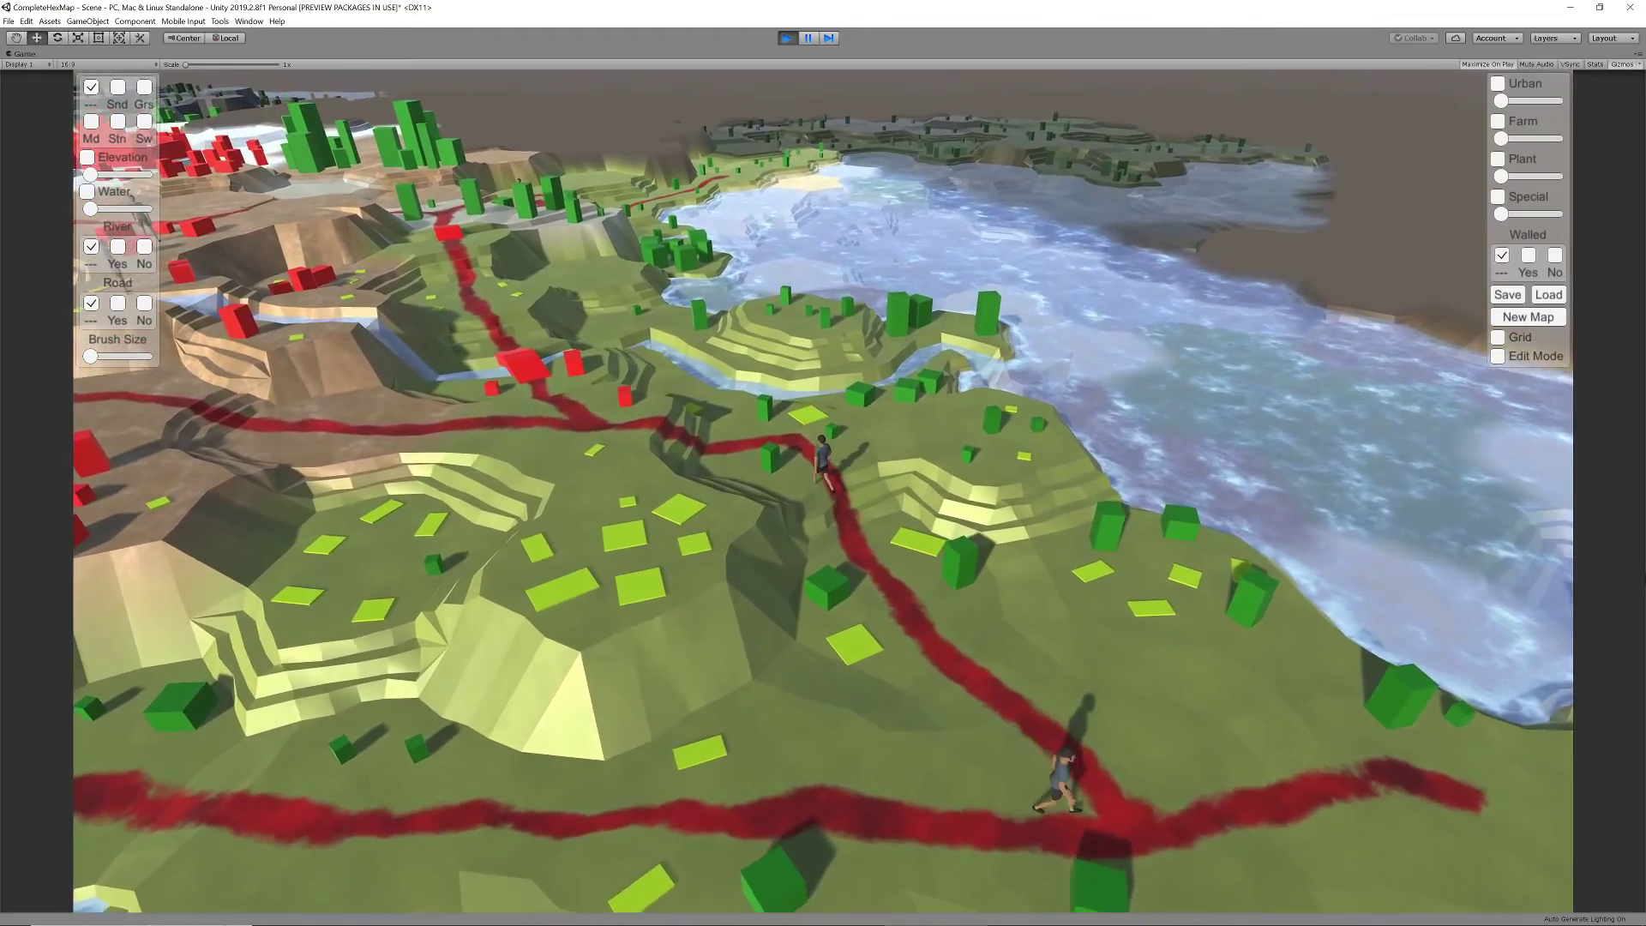
key(q)
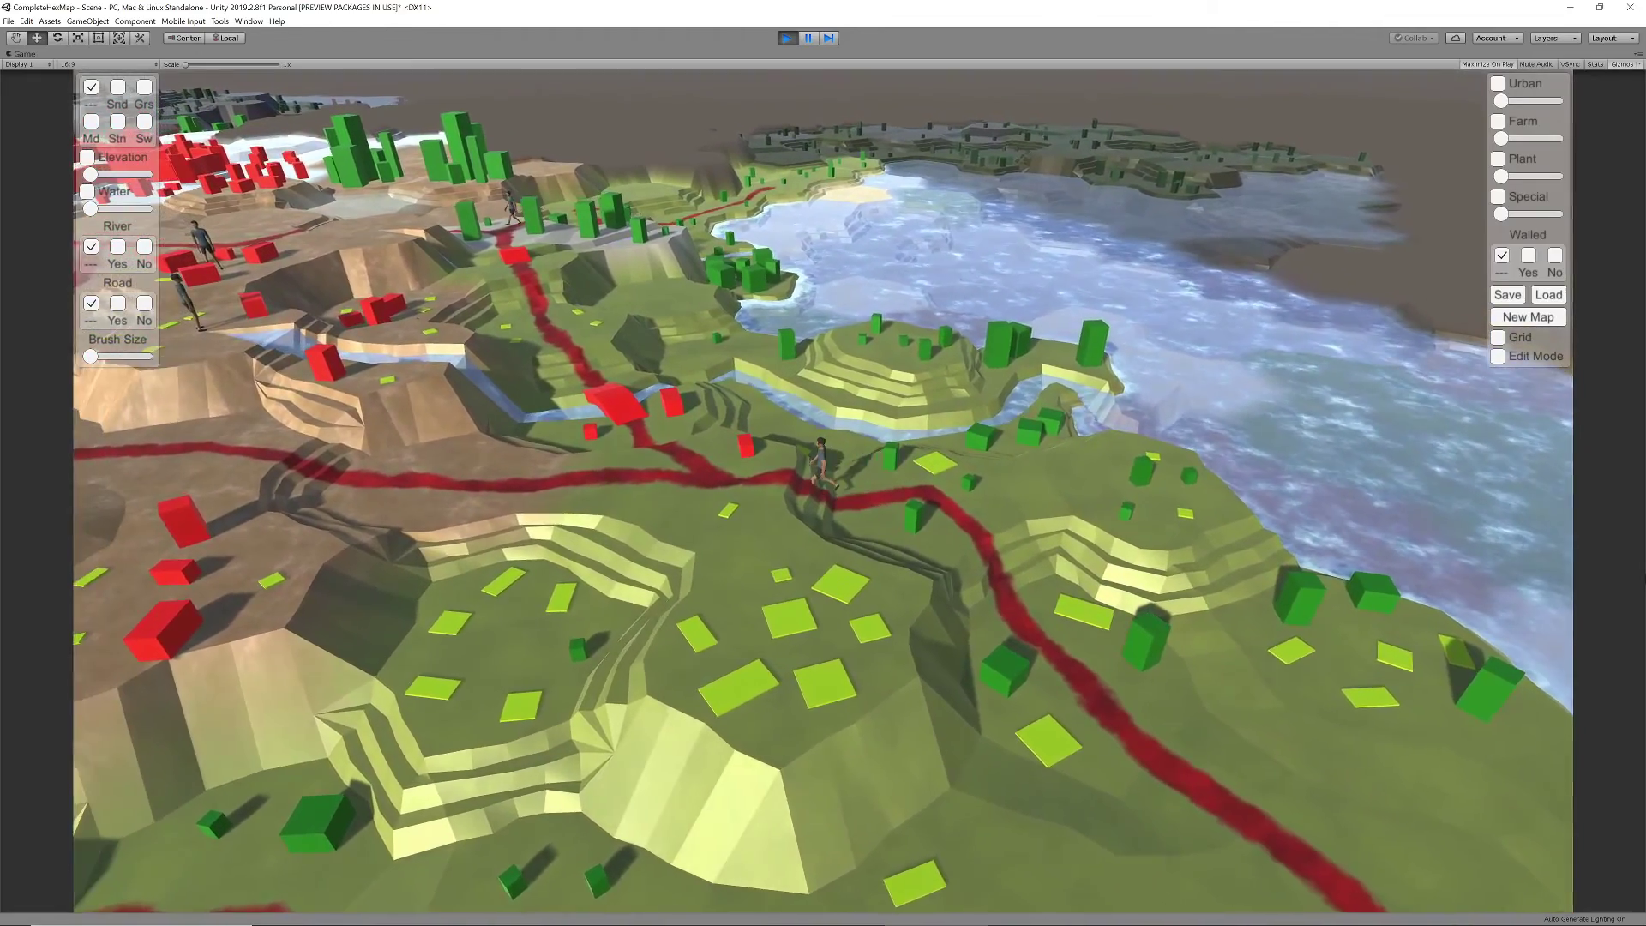
key(a)
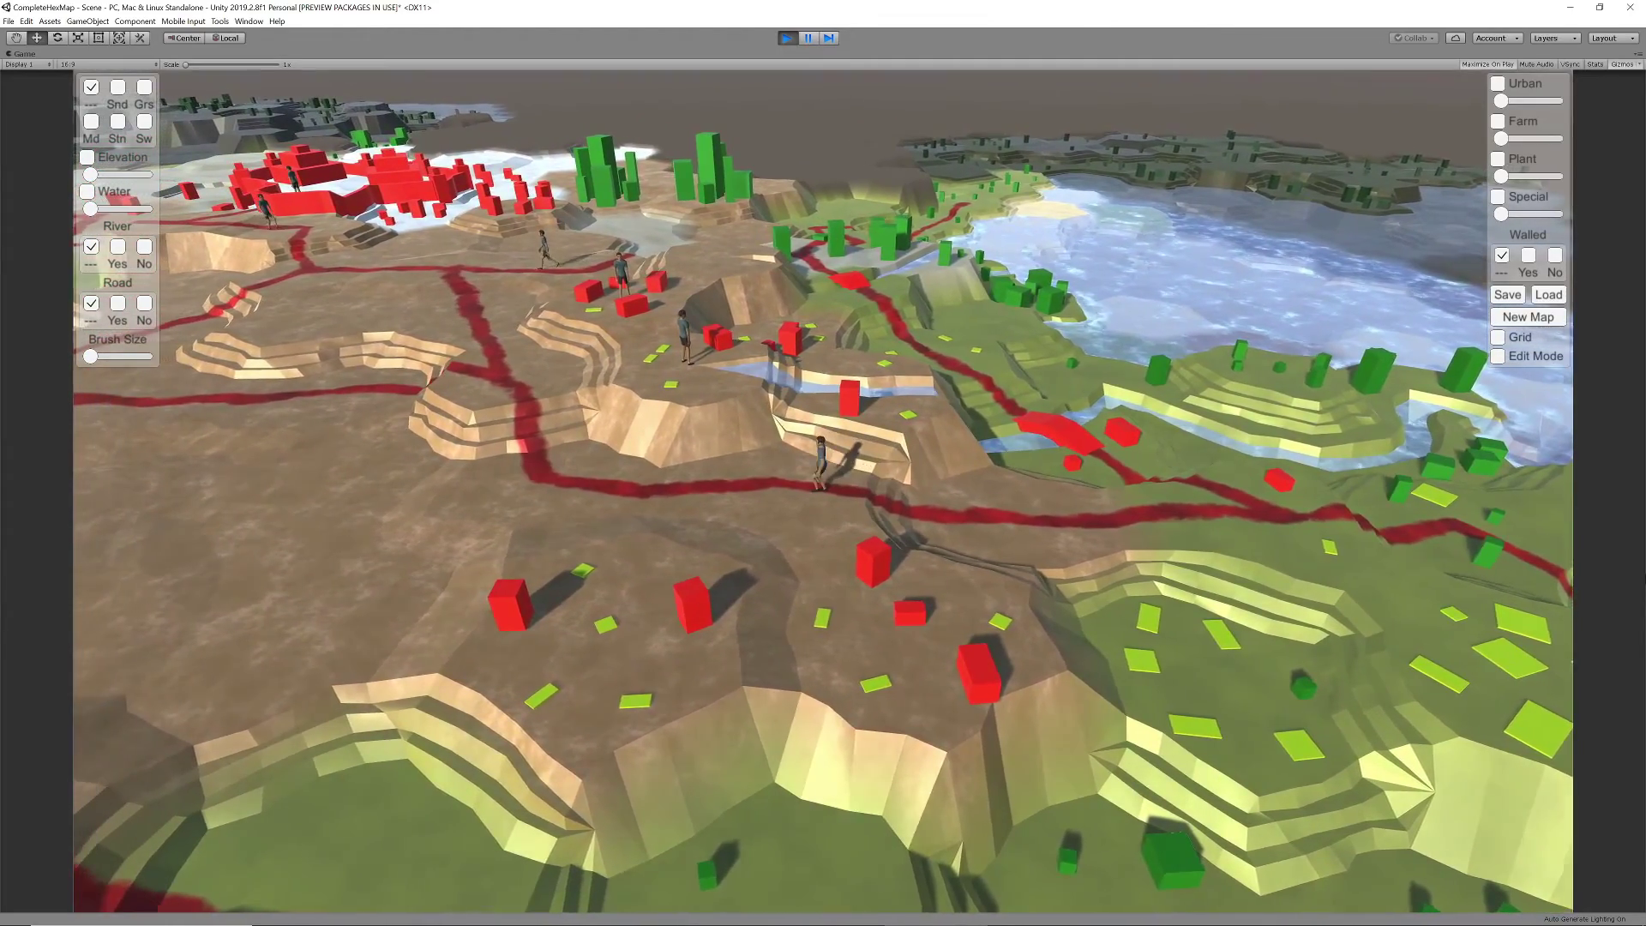
key(q)
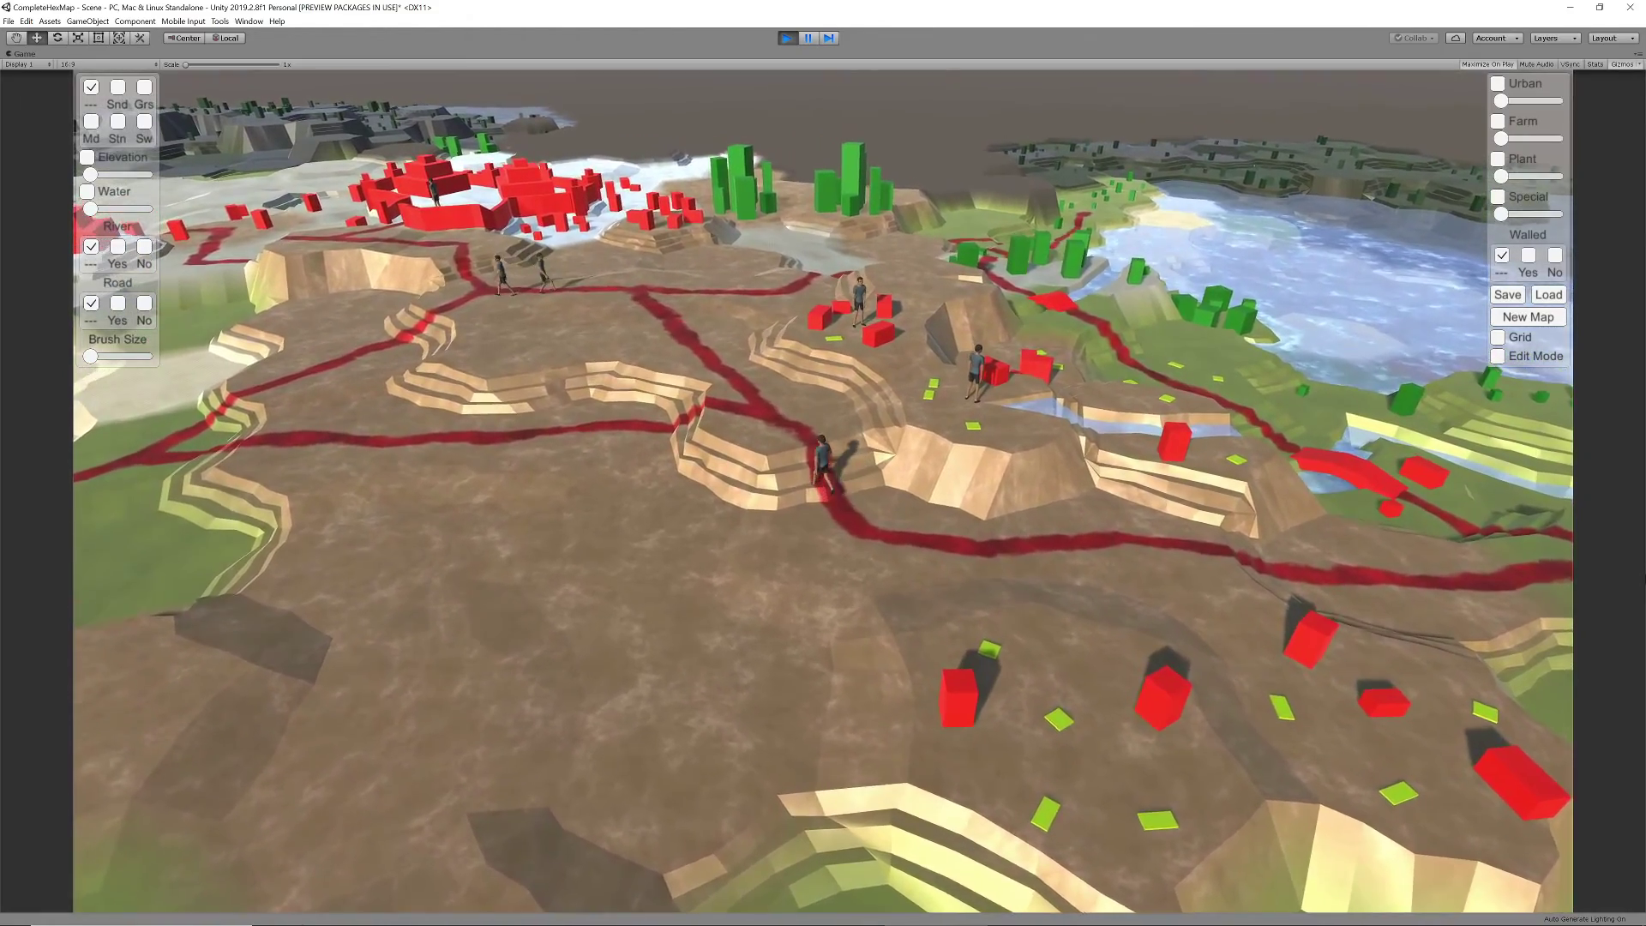
key(q)
key(q)
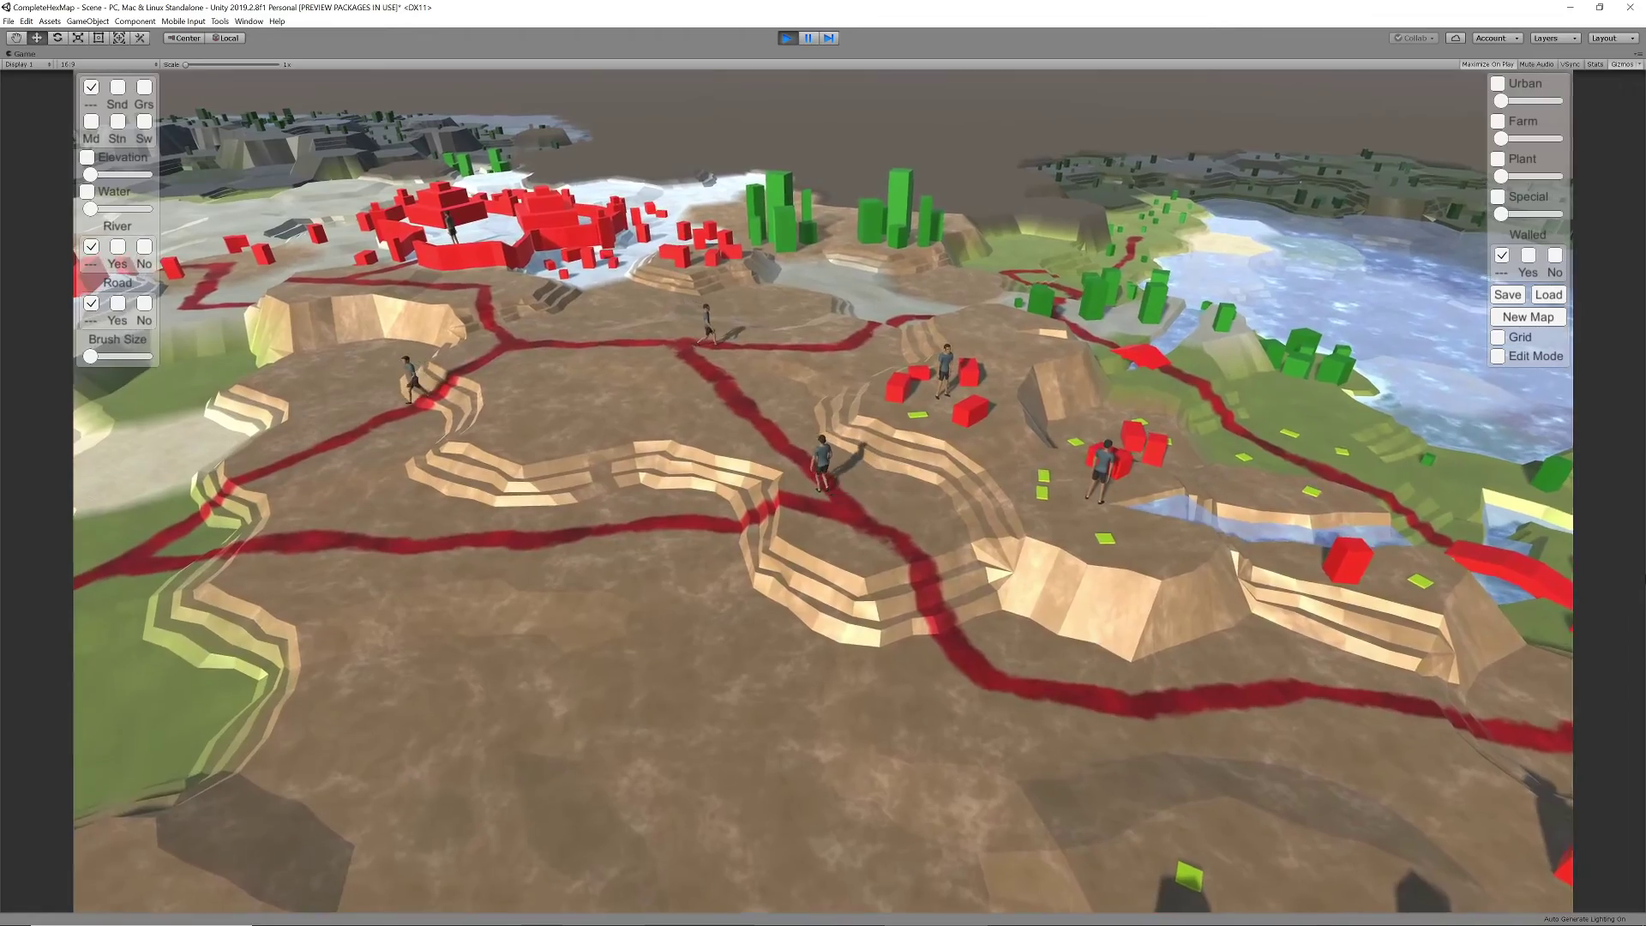
key(q)
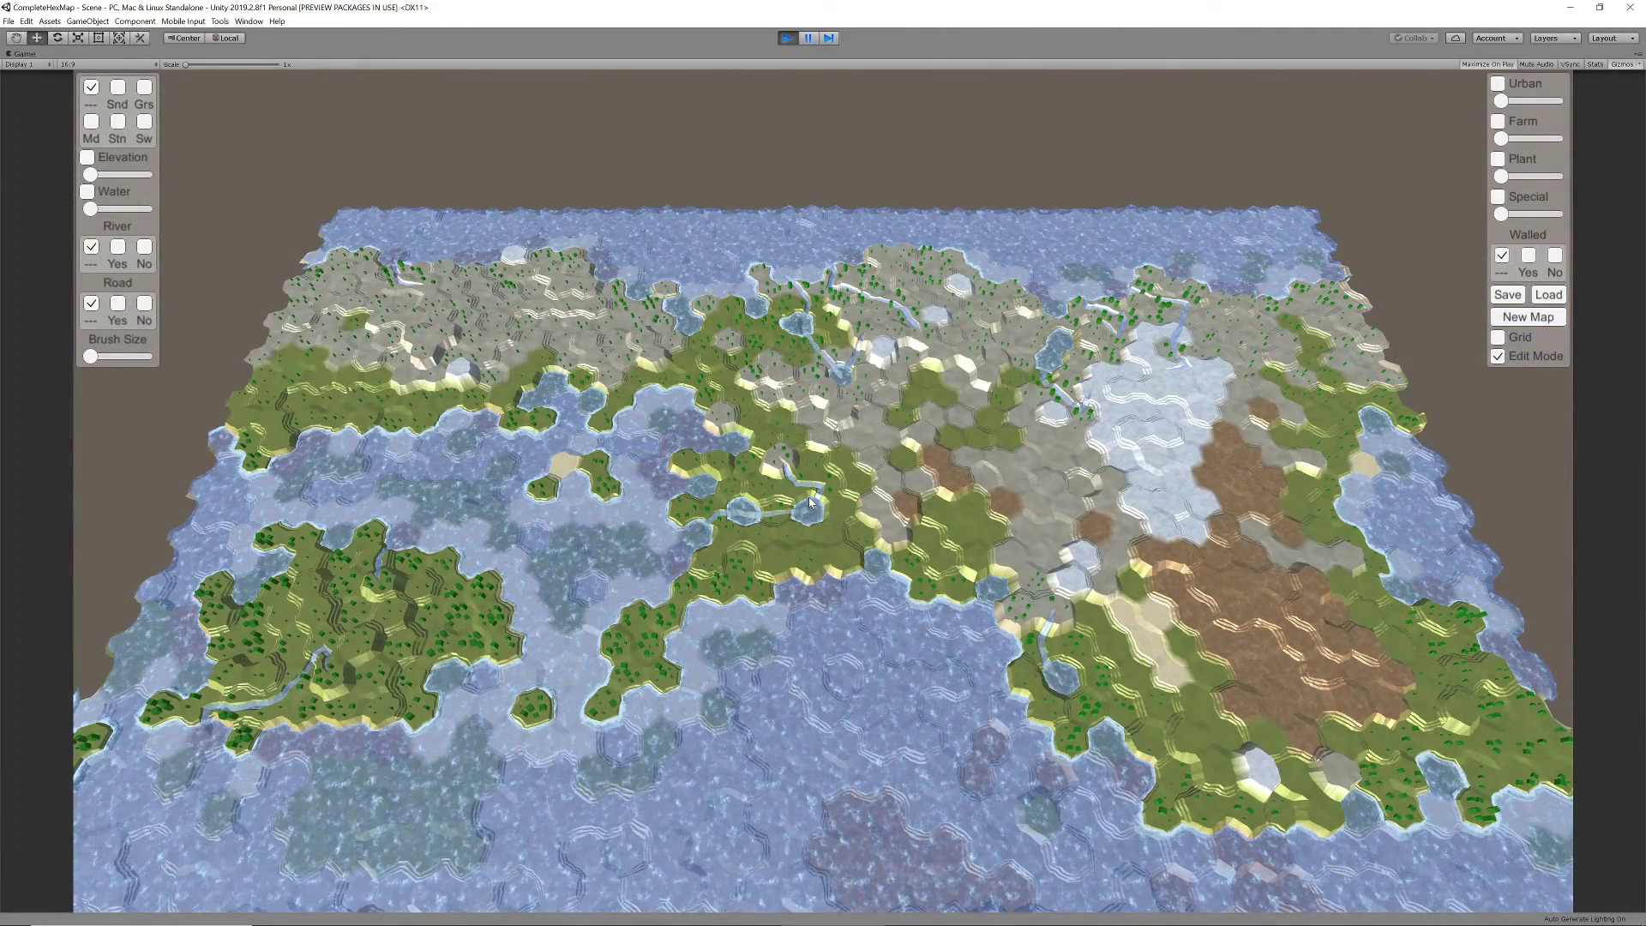
Examine how the generated hex map wraps around horizontally in both directions.
key(d)
key(d)
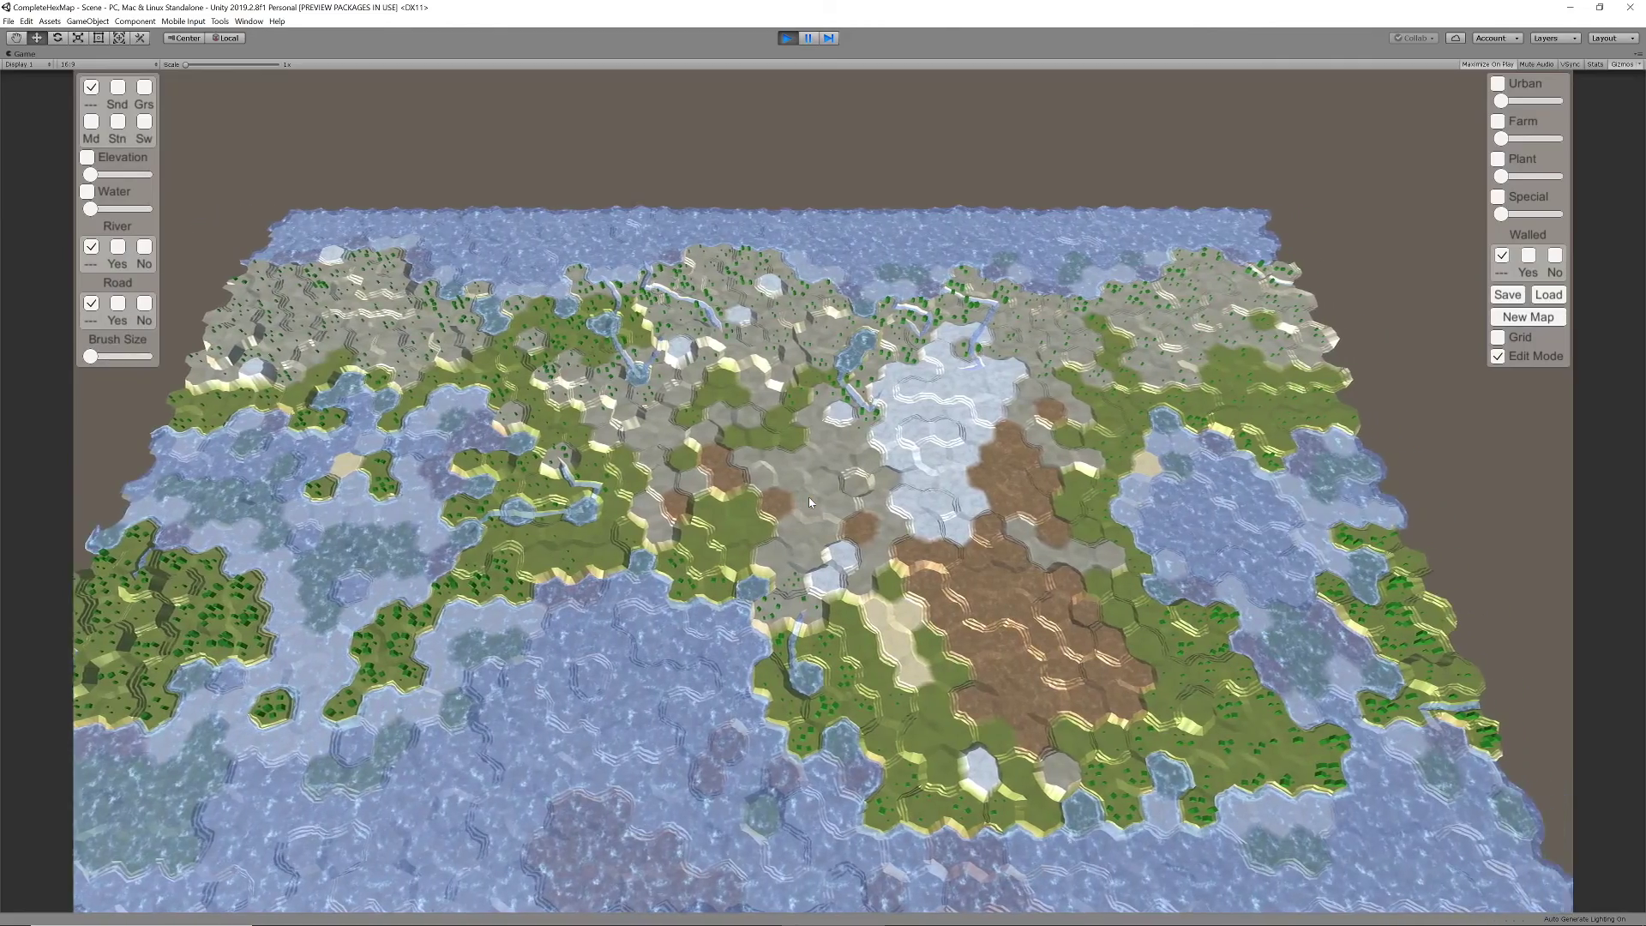
key(d)
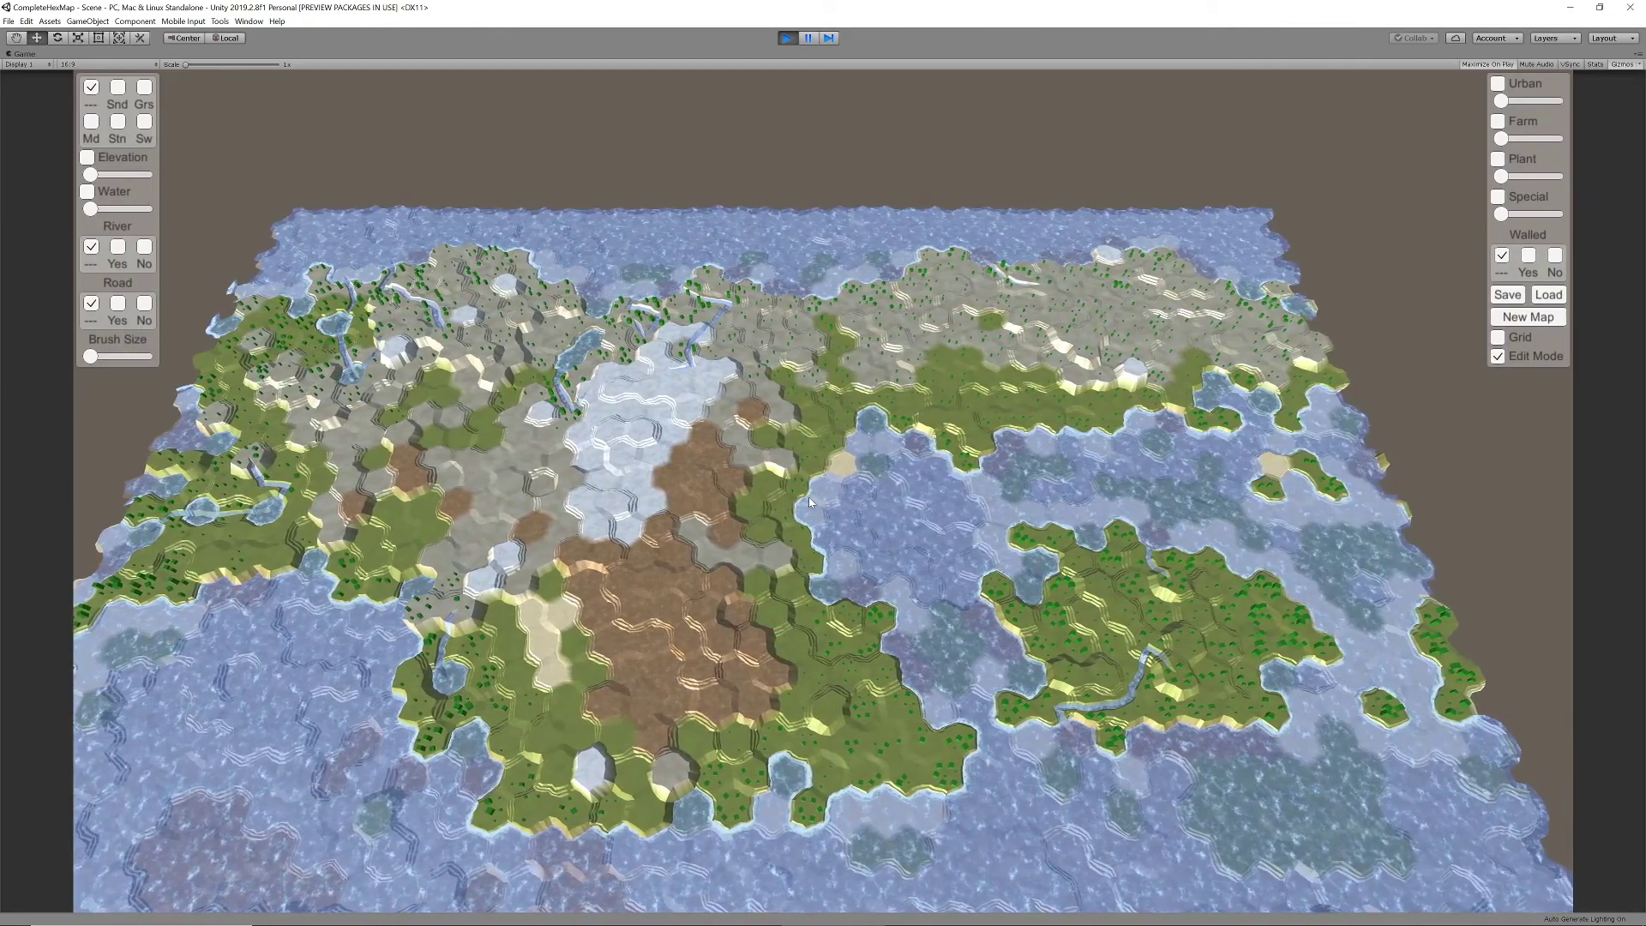
key(d)
key(a)
key(d)
key(a)
key(d)
key(a)
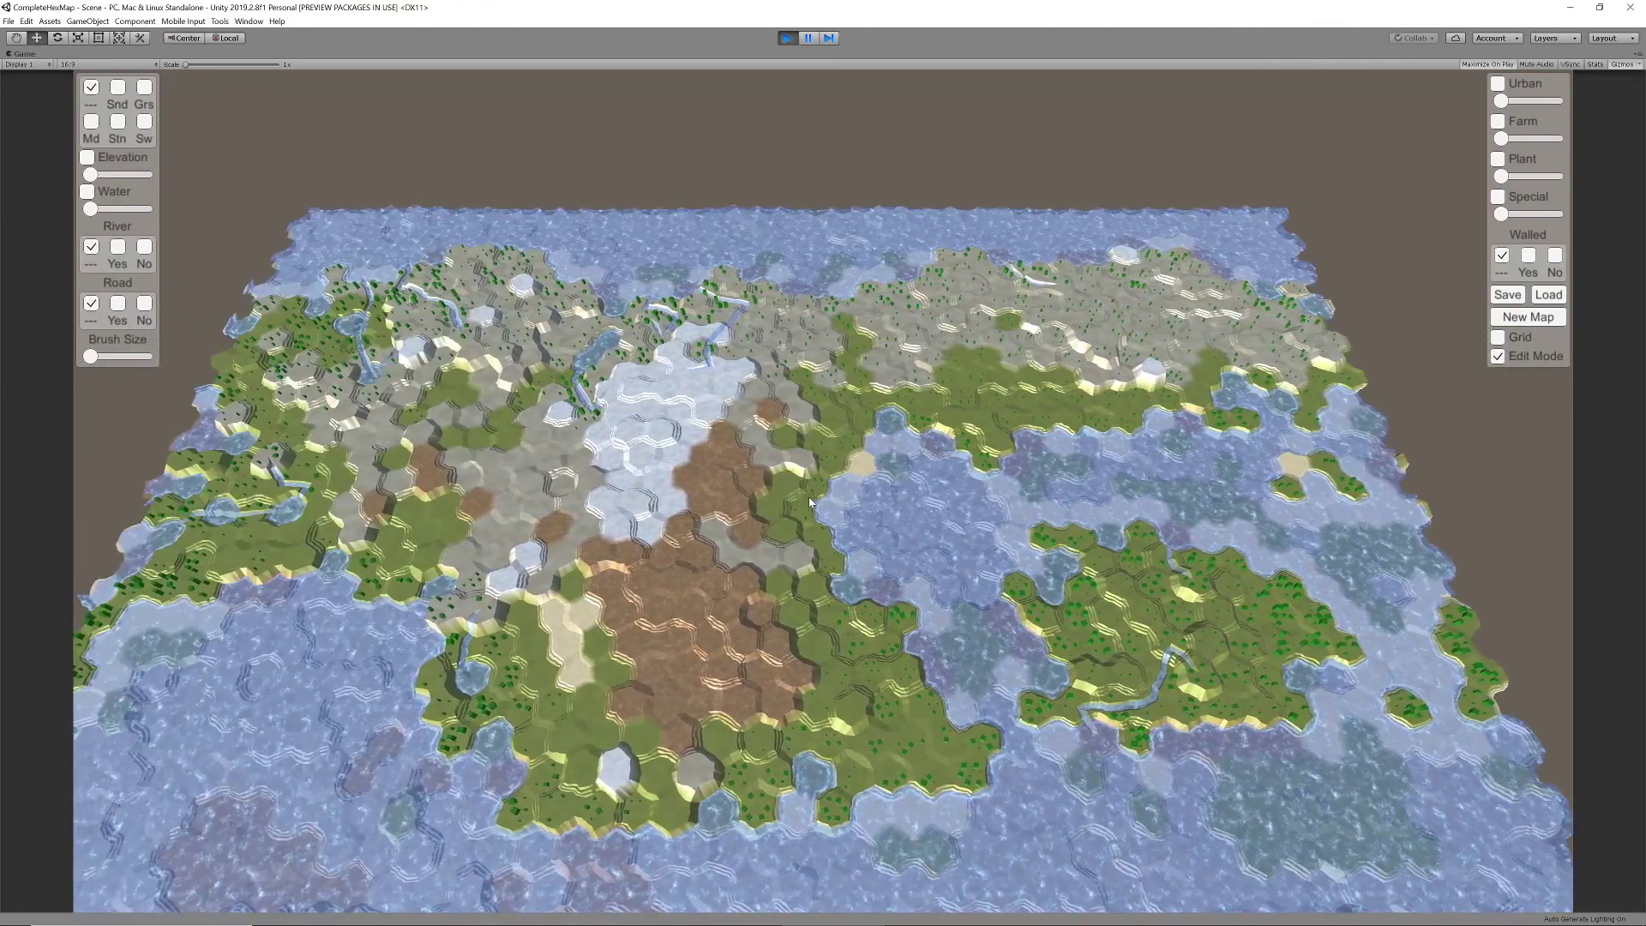
key(a)
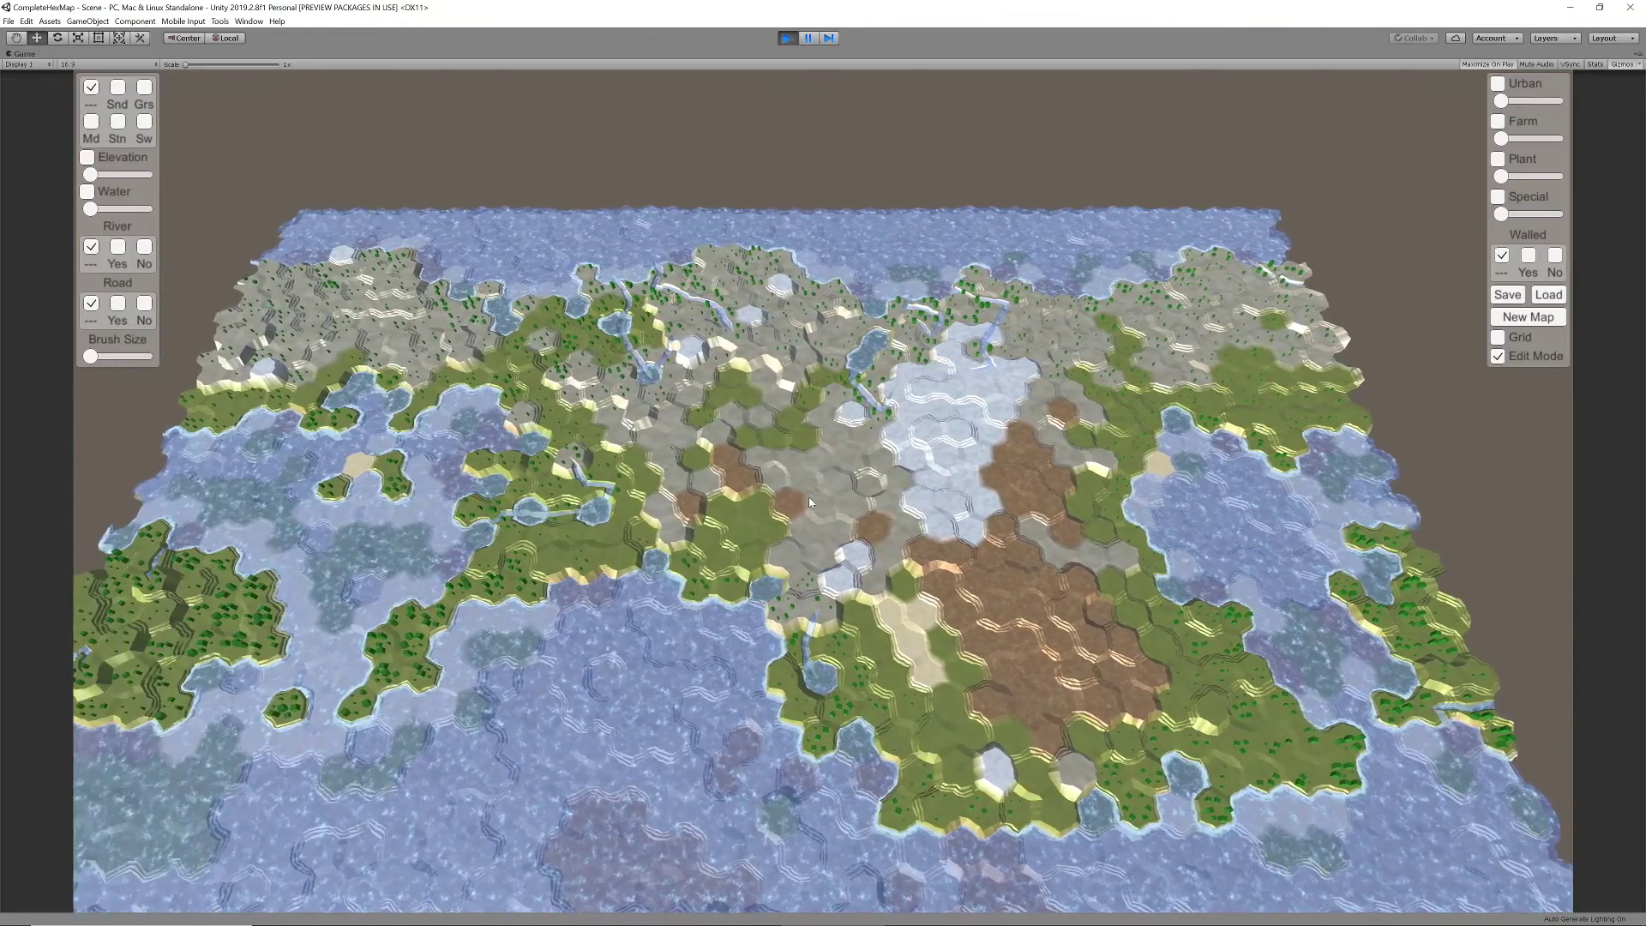
key(a)
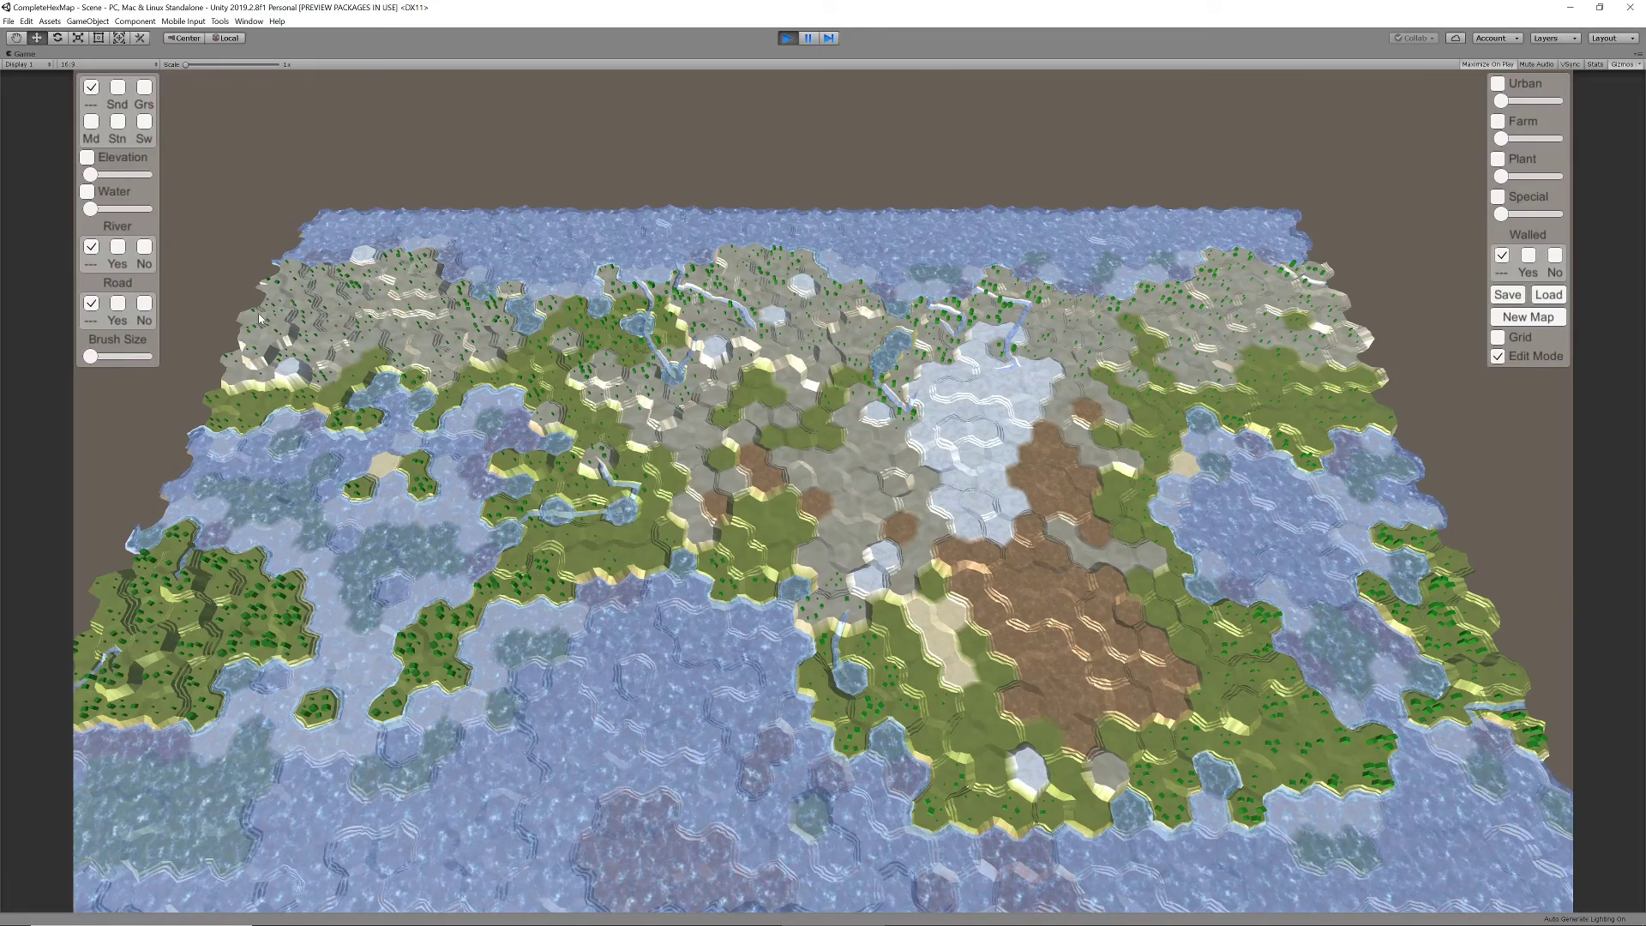
key(a)
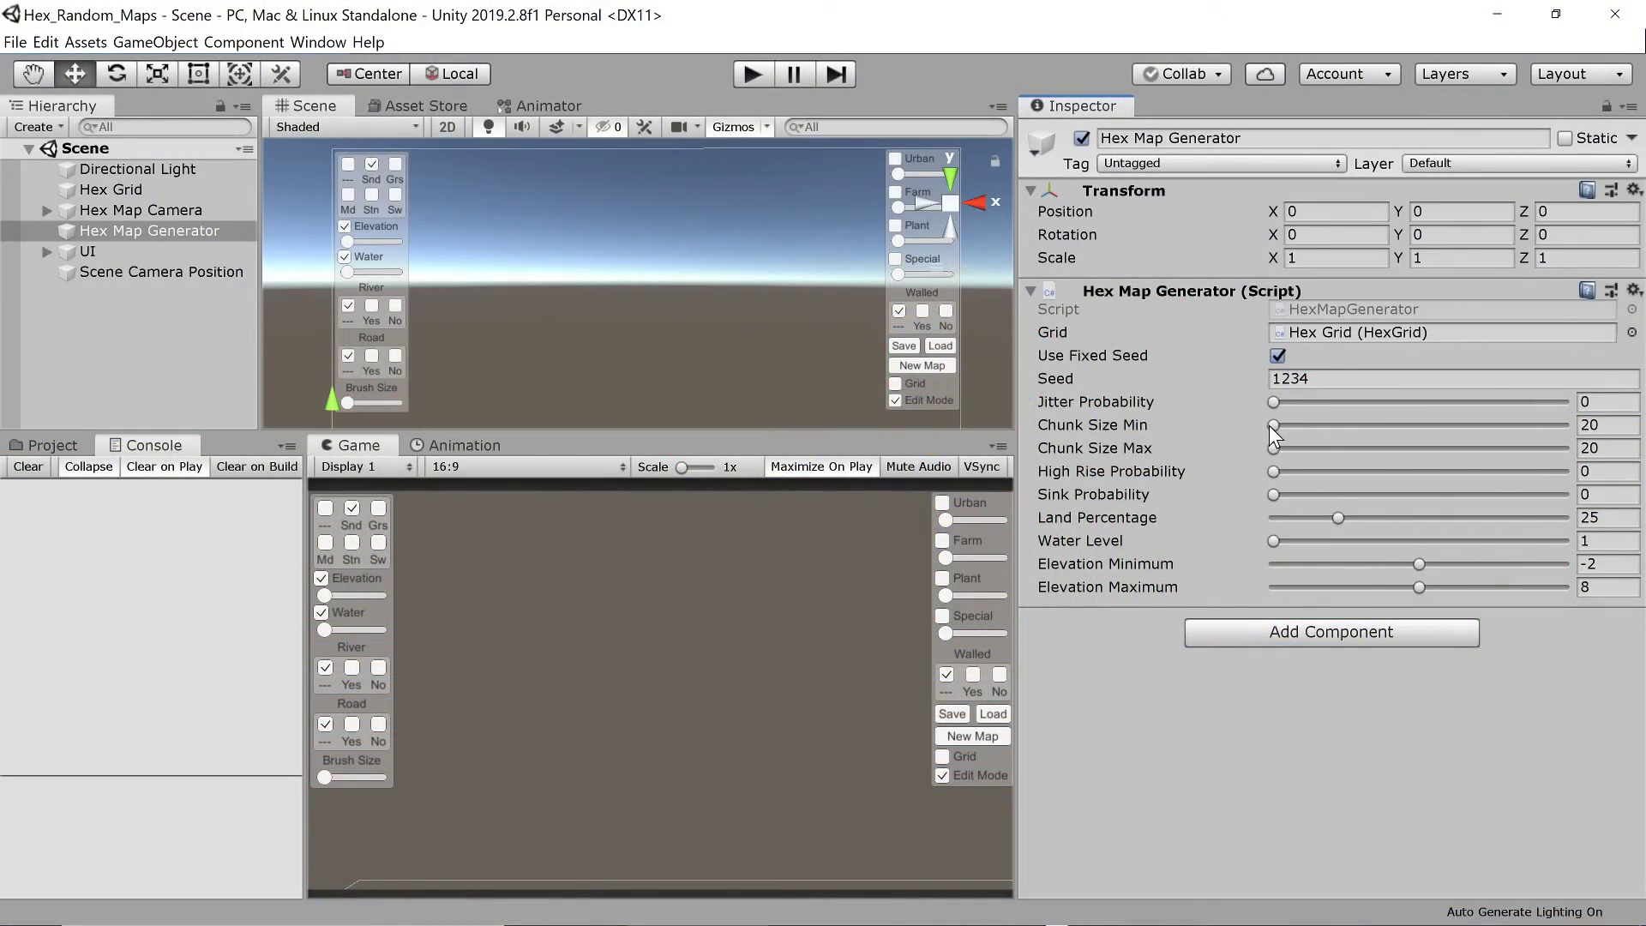
Preview the map generated with both Chunk Size Min and Chunk Size Max at 20.
drag(1274, 425, 1231, 478)
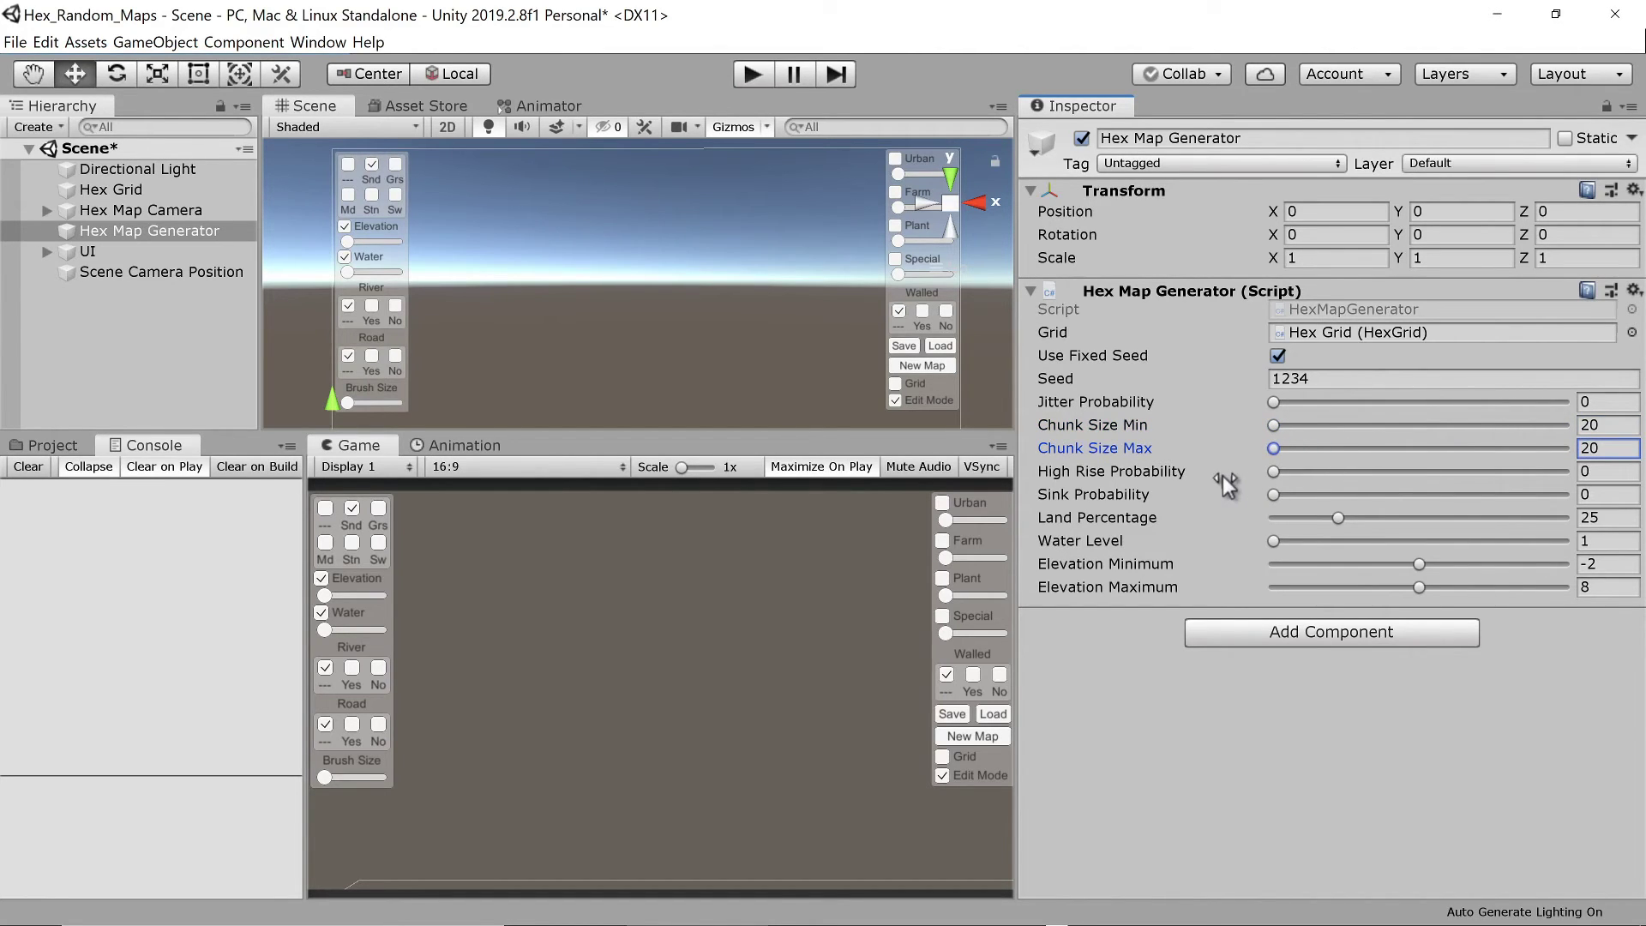
key(ctrl+p)
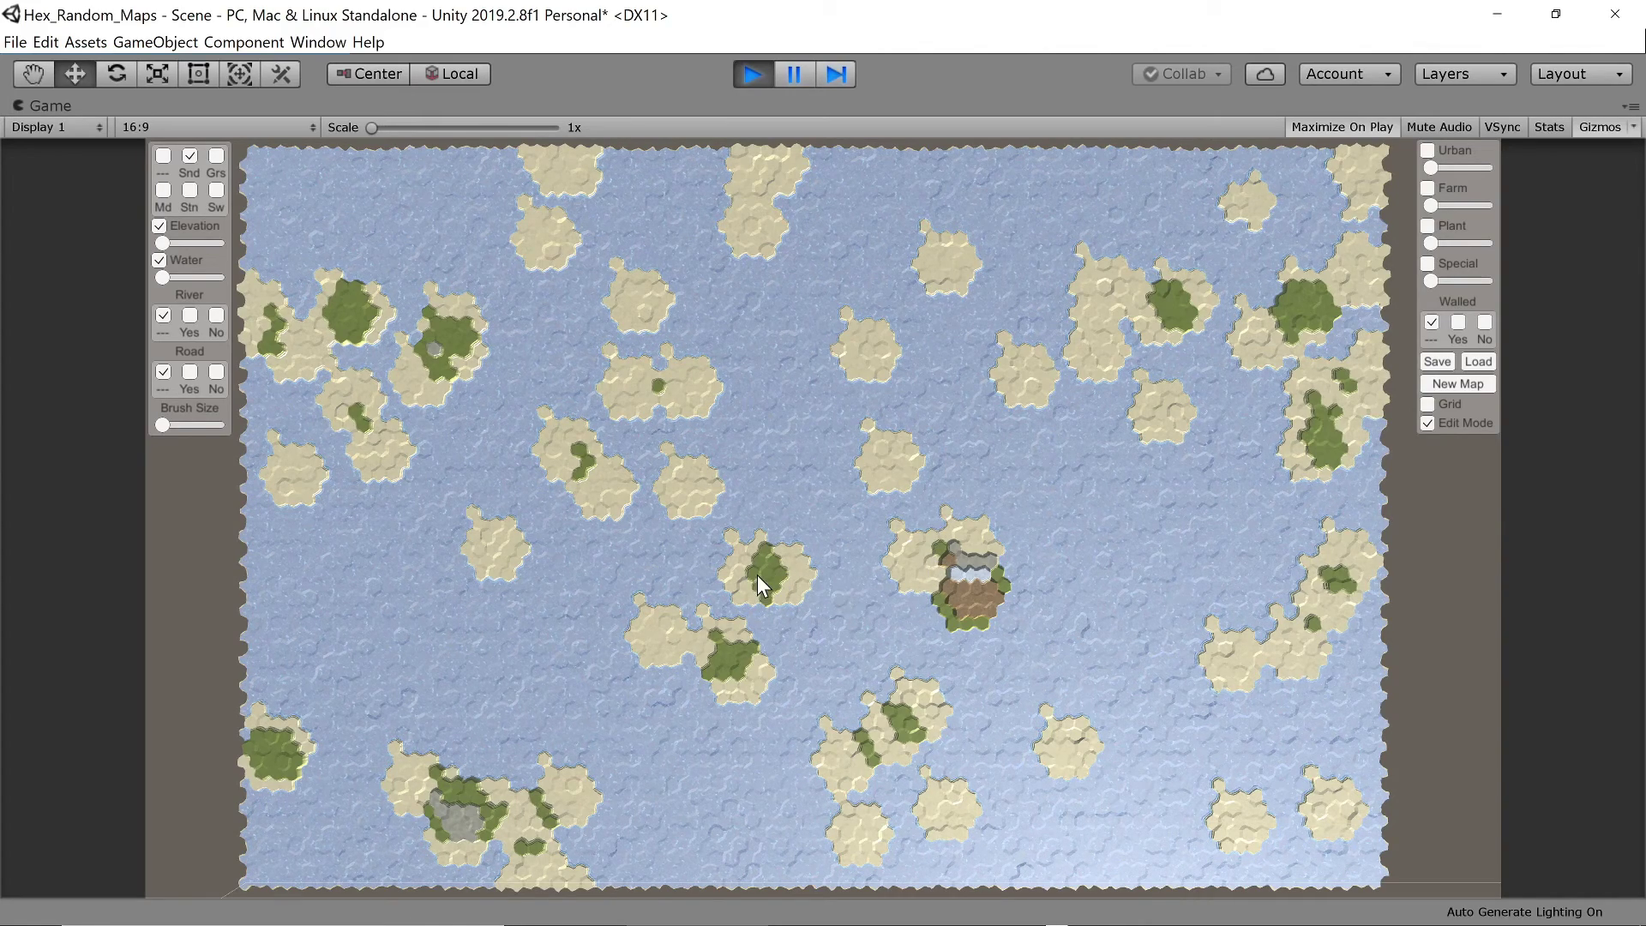
key(ctrl+p)
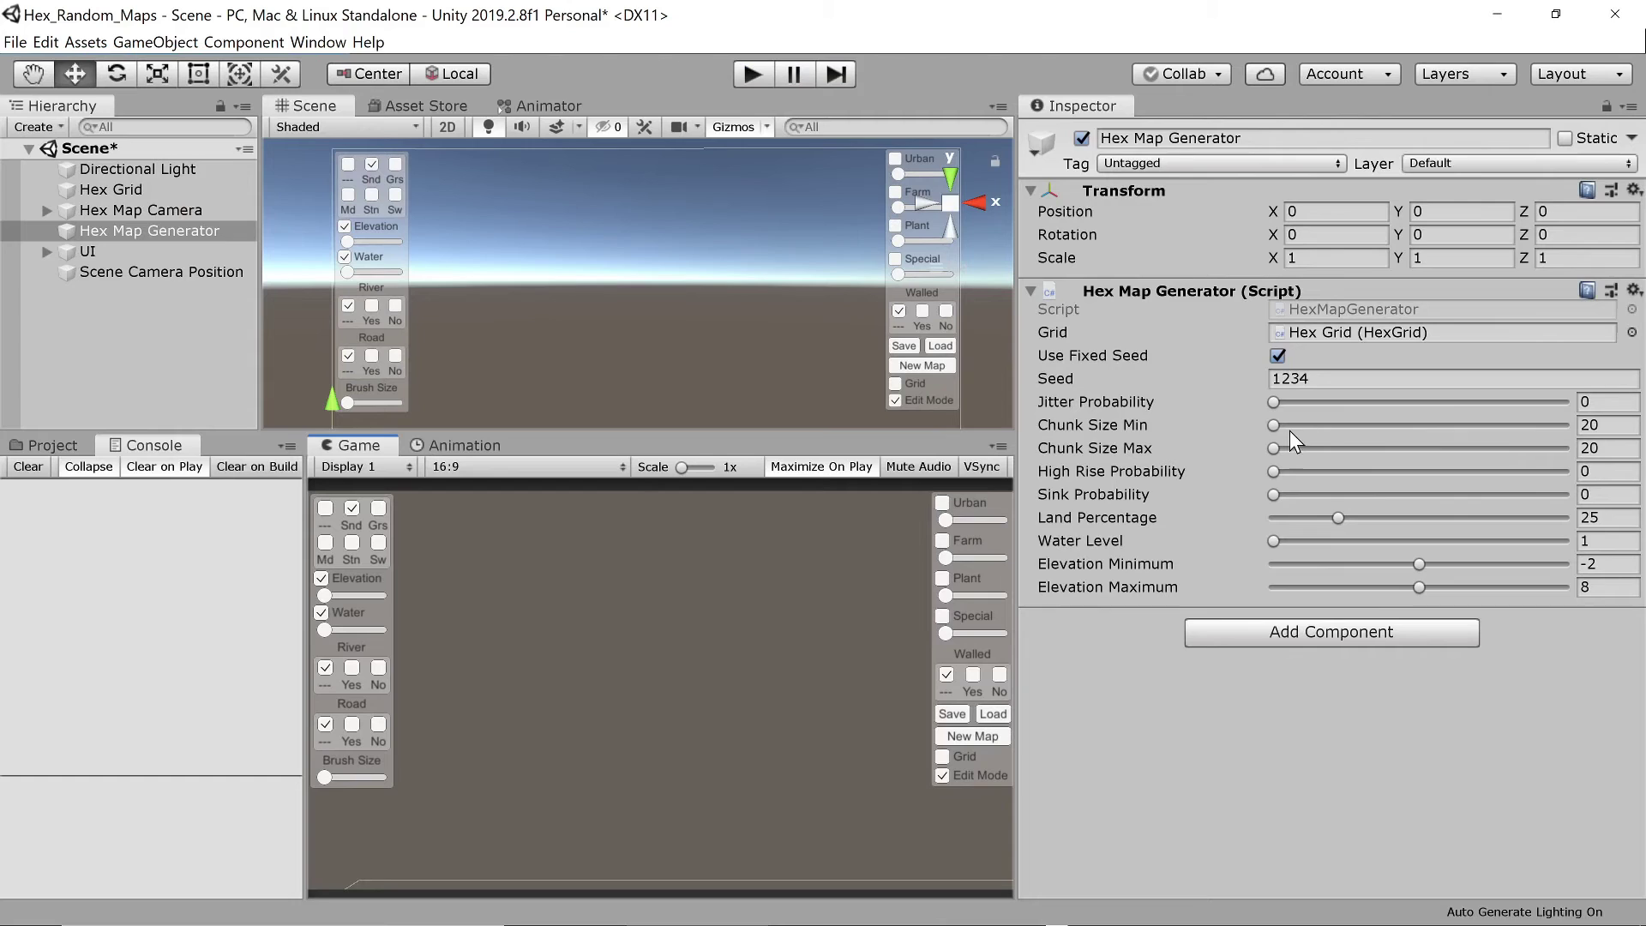
Set Chunk Size Min and Chunk Size Max of the Hex Map Generator to 200 and preview the generated map.
drag(1275, 426, 1619, 437)
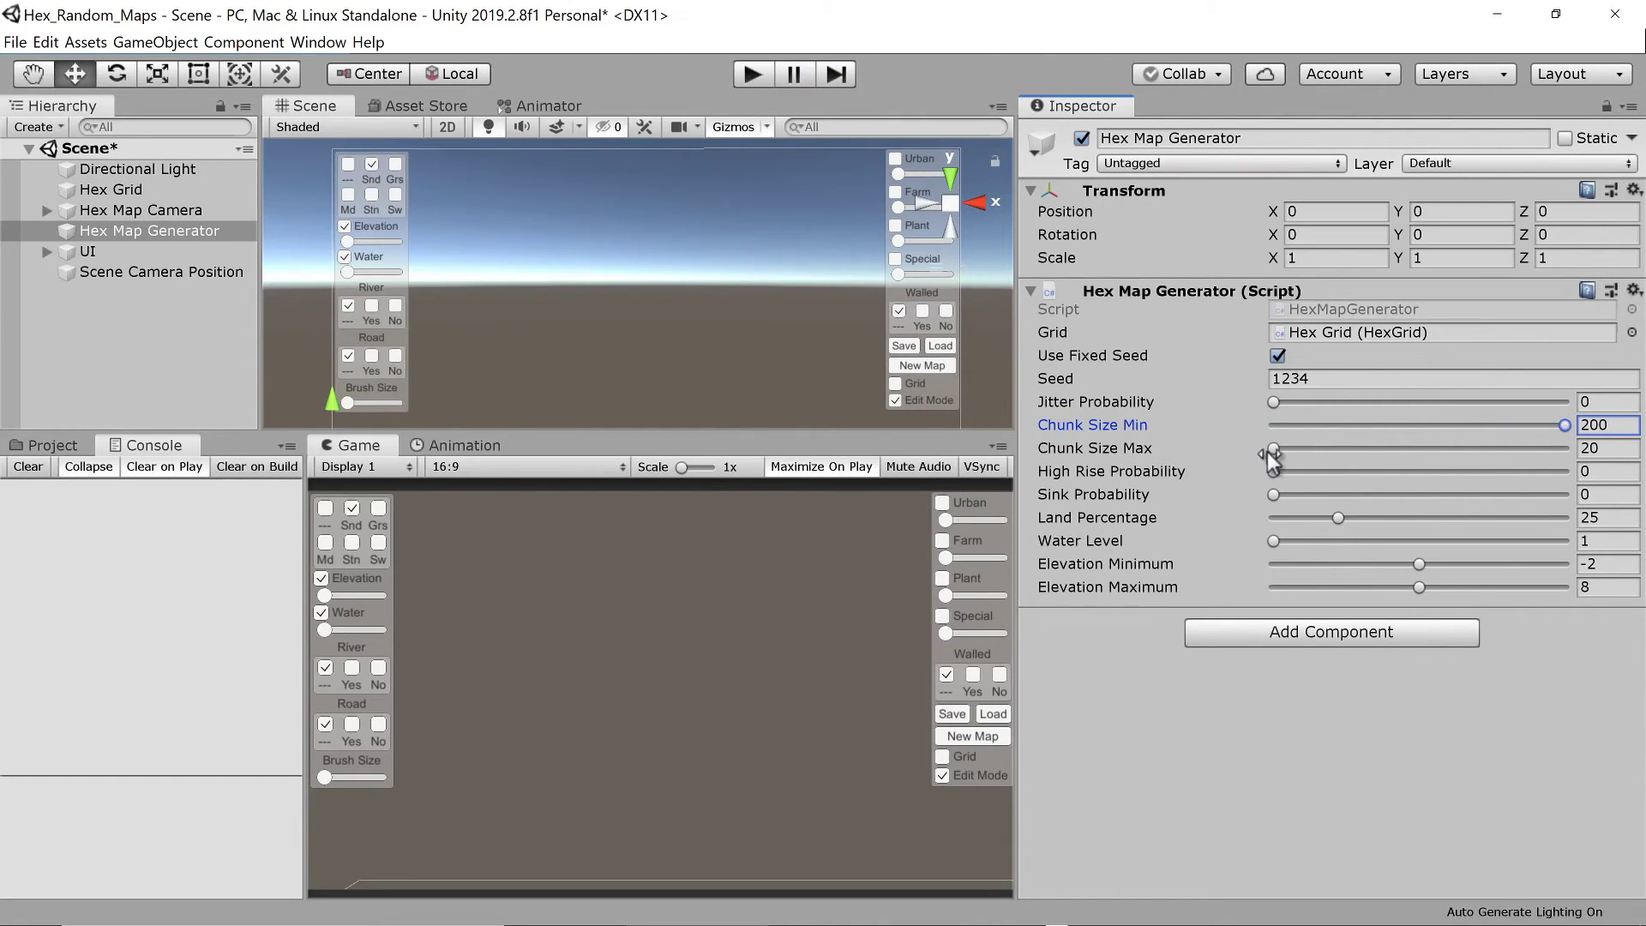
drag(1272, 453, 1643, 469)
key(ctrl+p)
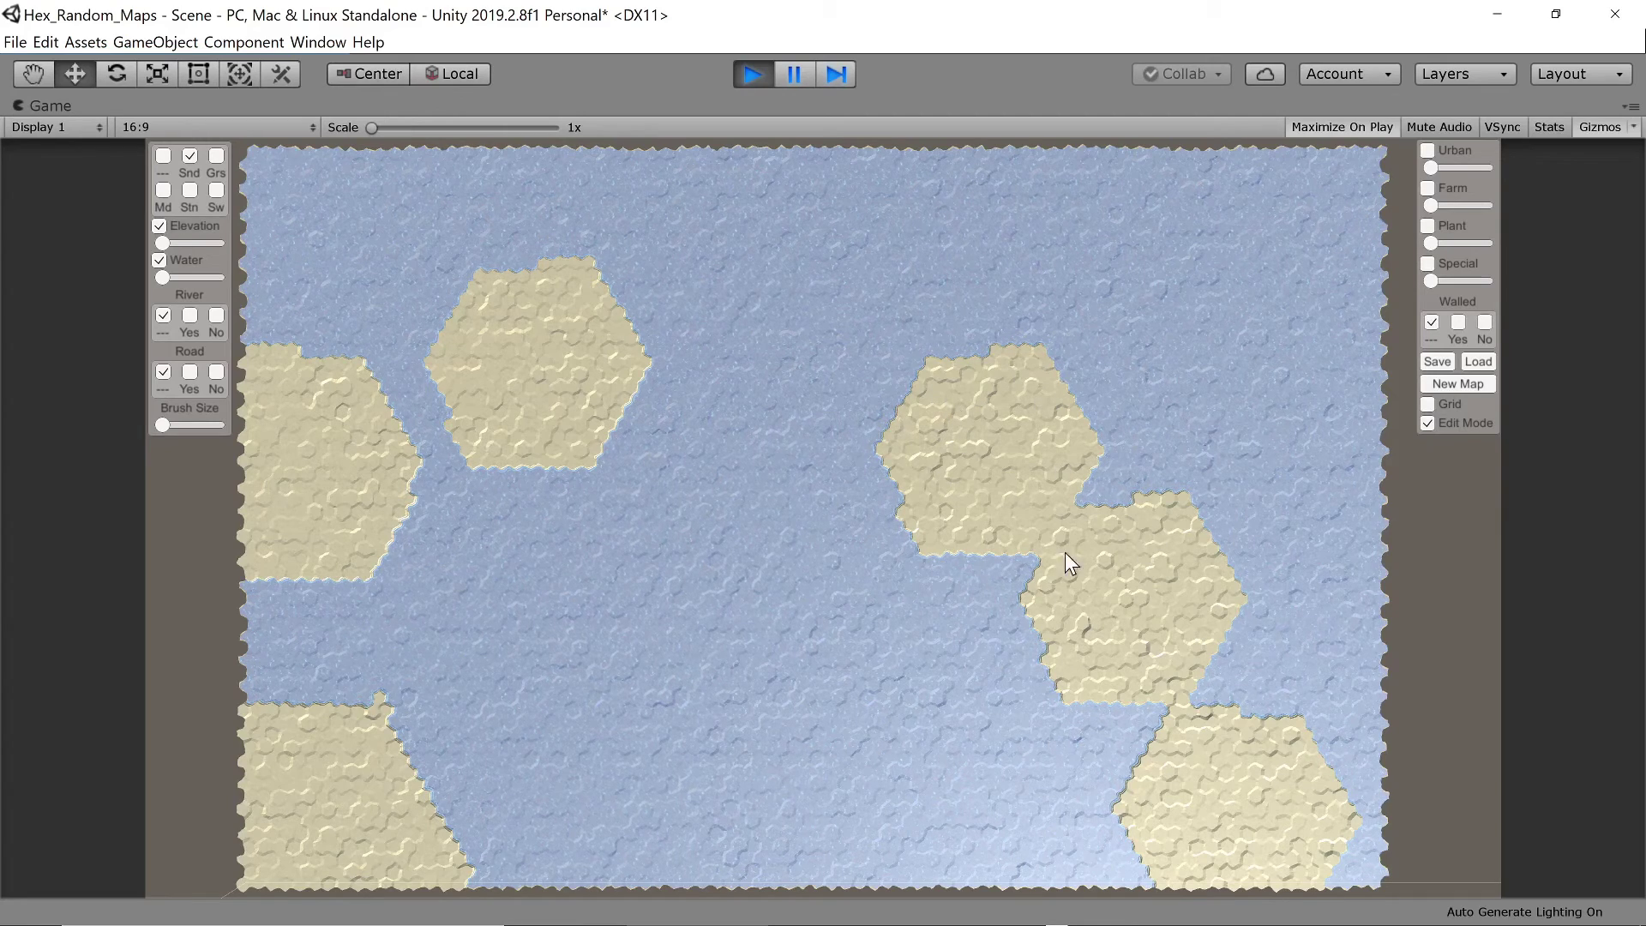
key(ctrl+p)
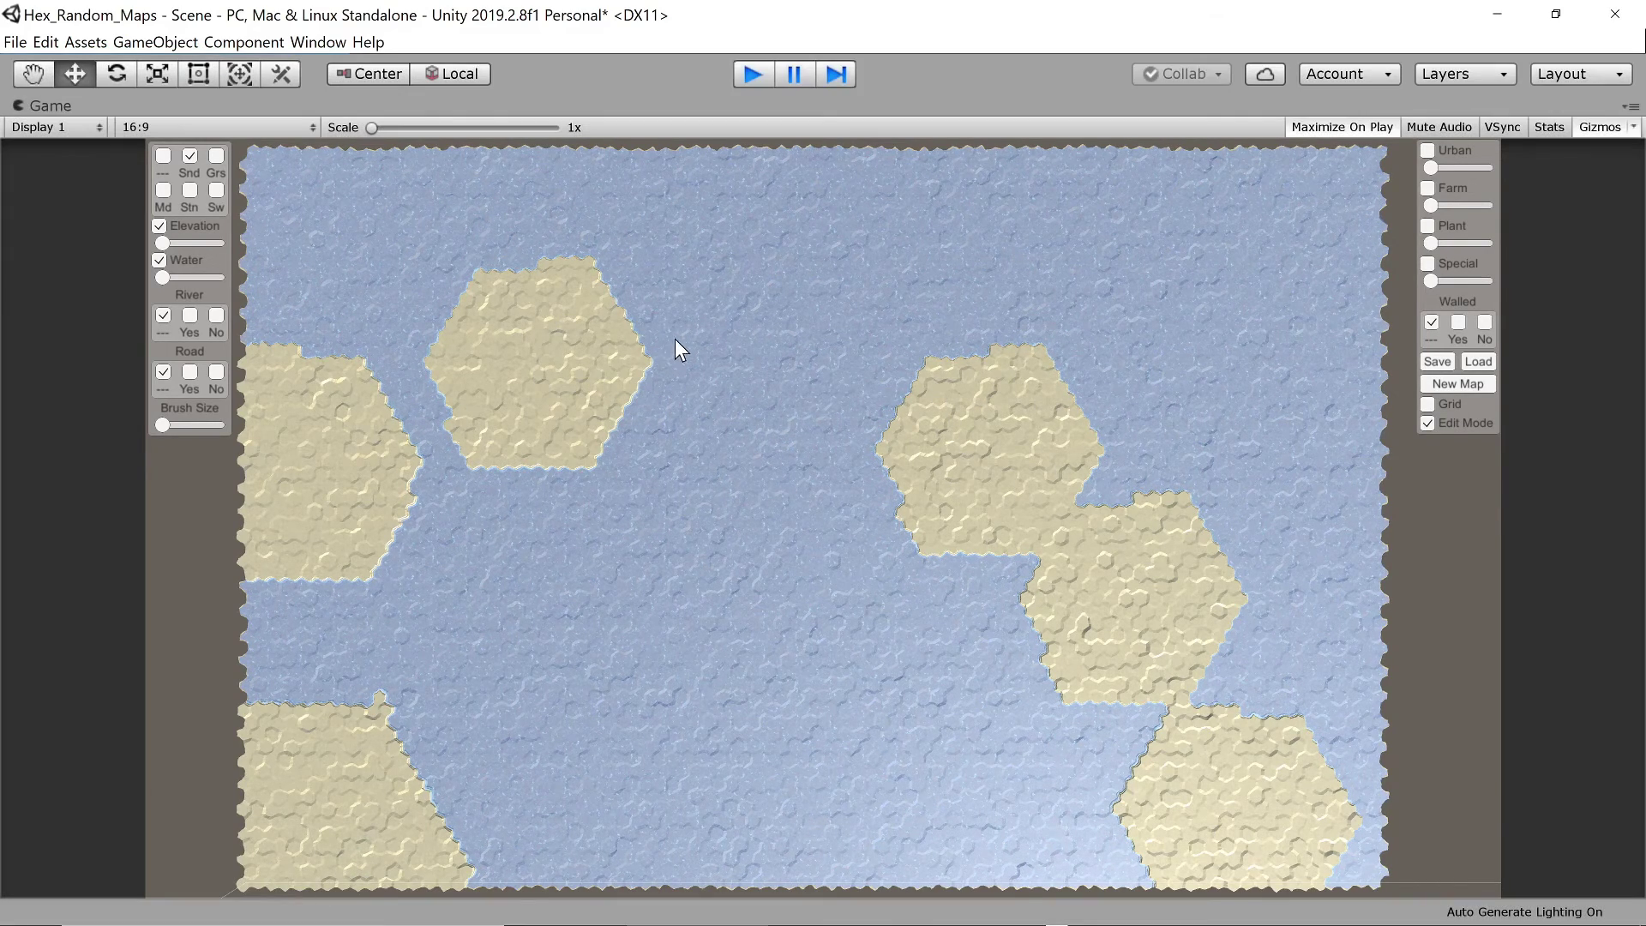
Set Chunk Size Min to 30 and Chunk Size Max to 100 in the Hex Map Generator.
click(1606, 425)
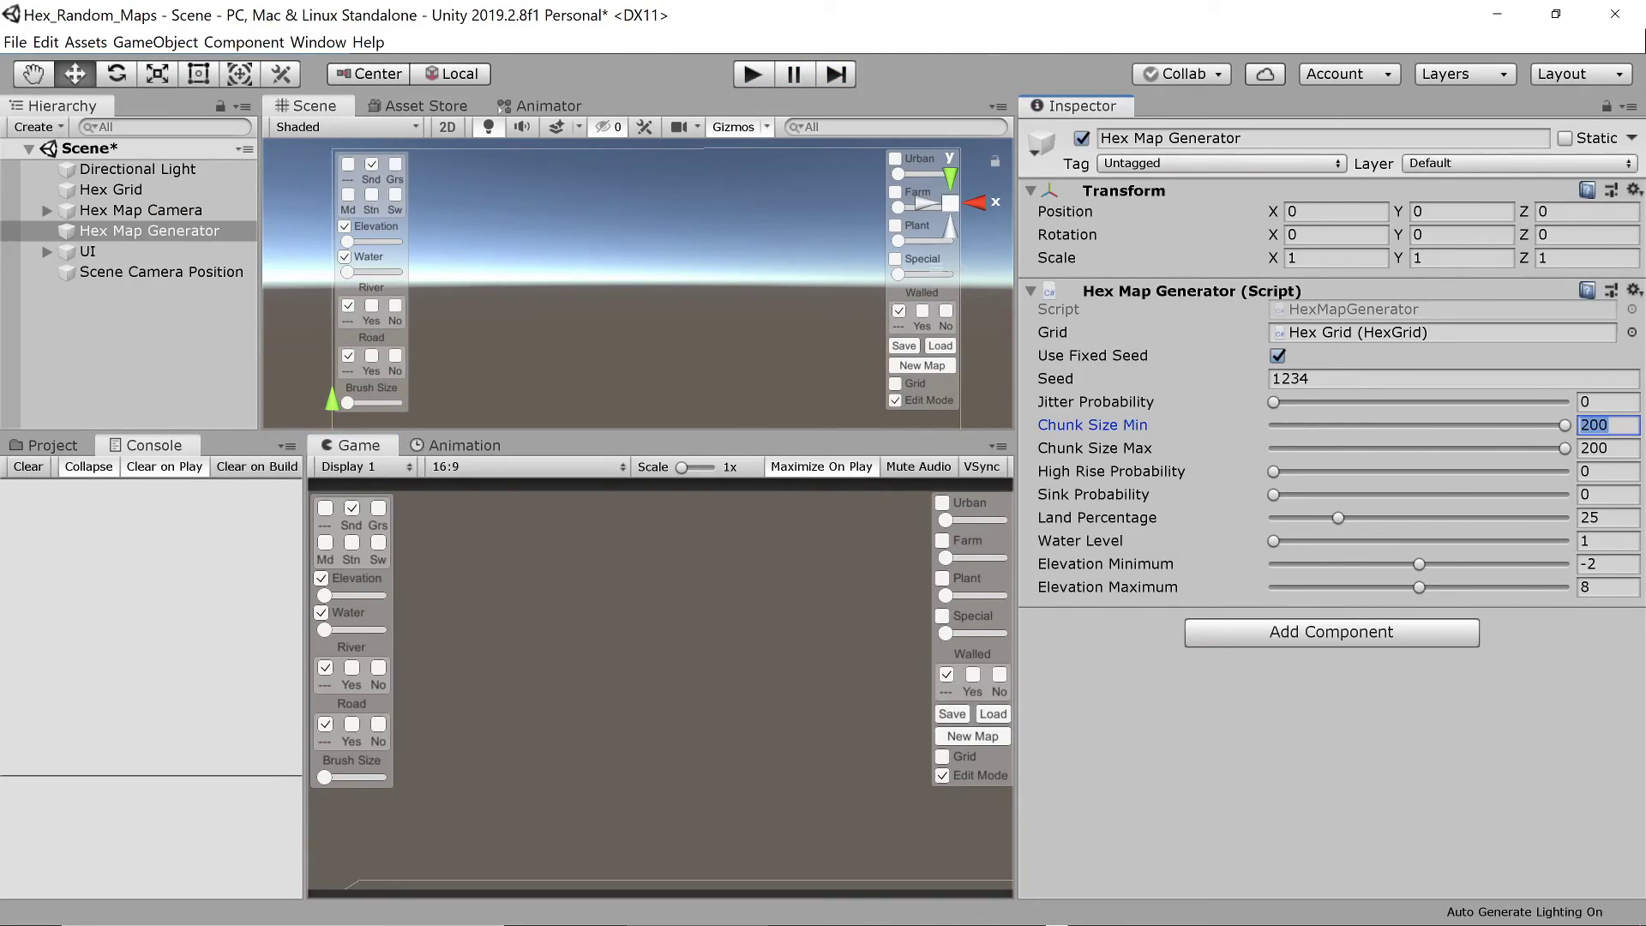
text(30)
key(Tab)
text(100)
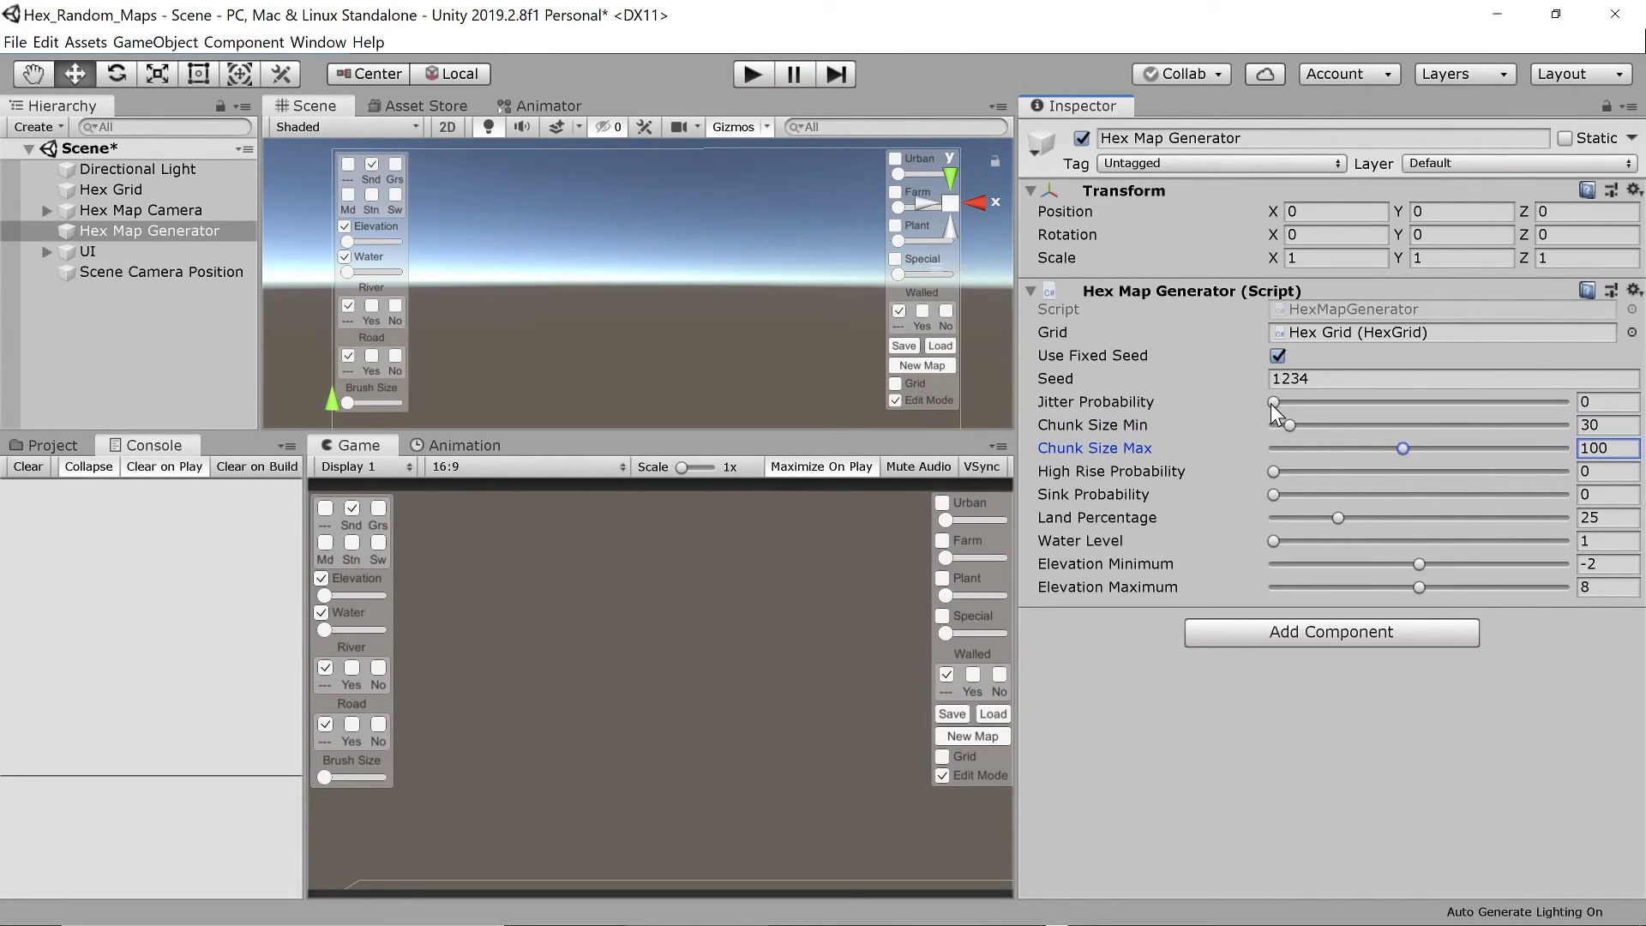
Set Jitter Probability to 0.5 and preview the generated map.
drag(1274, 403, 1569, 411)
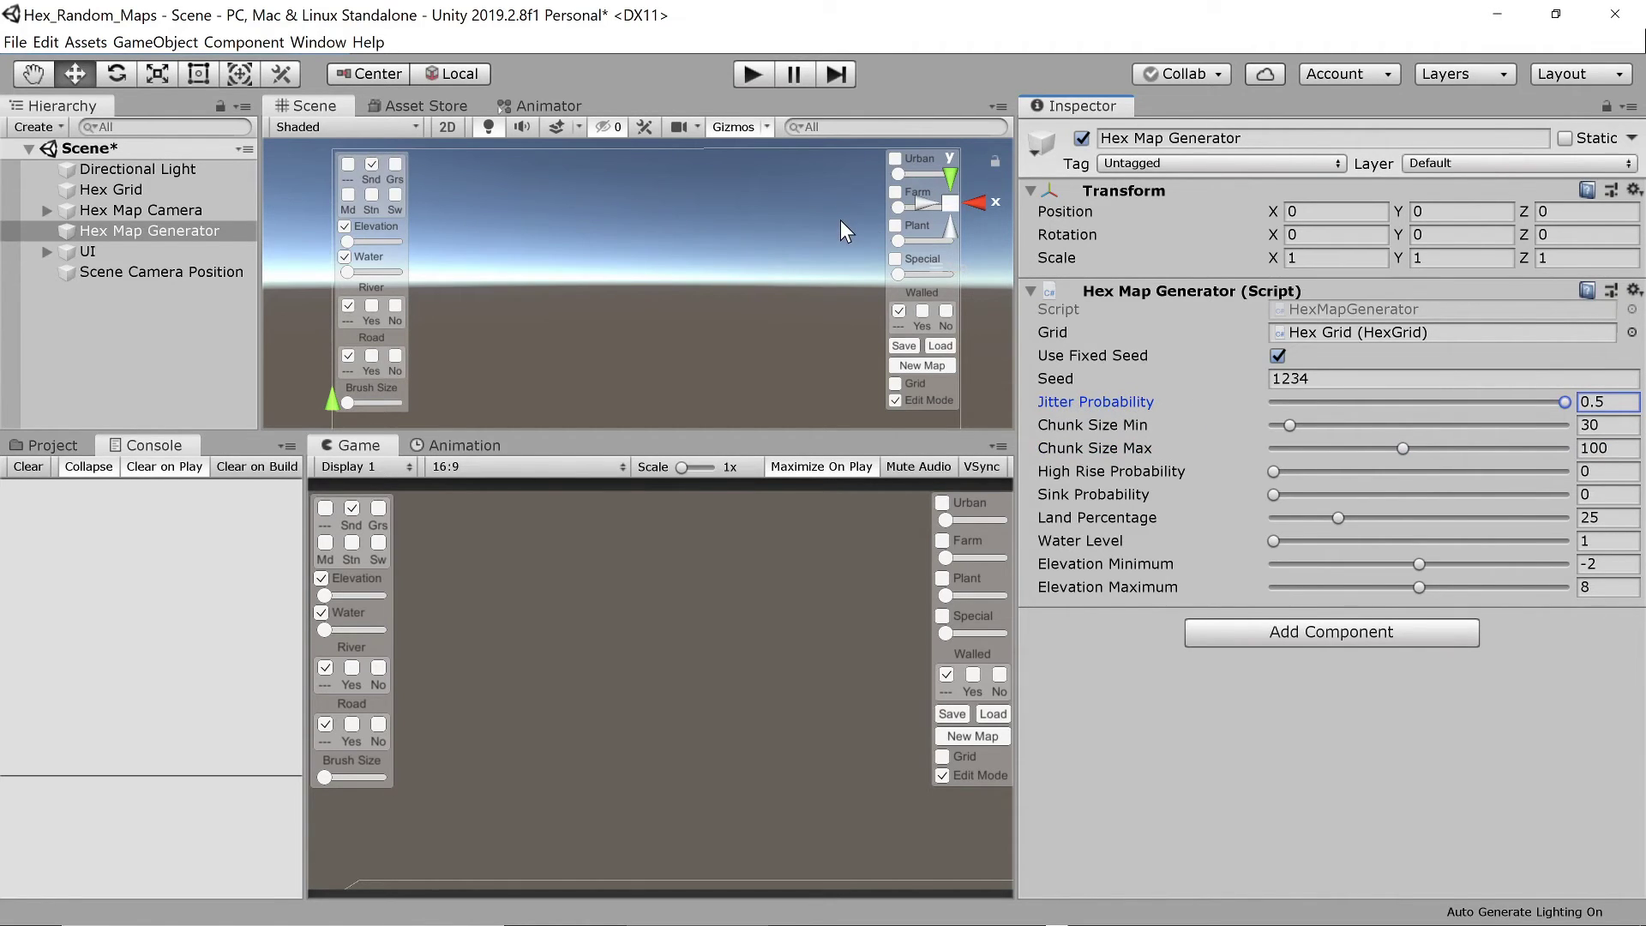
key(ctrl+p)
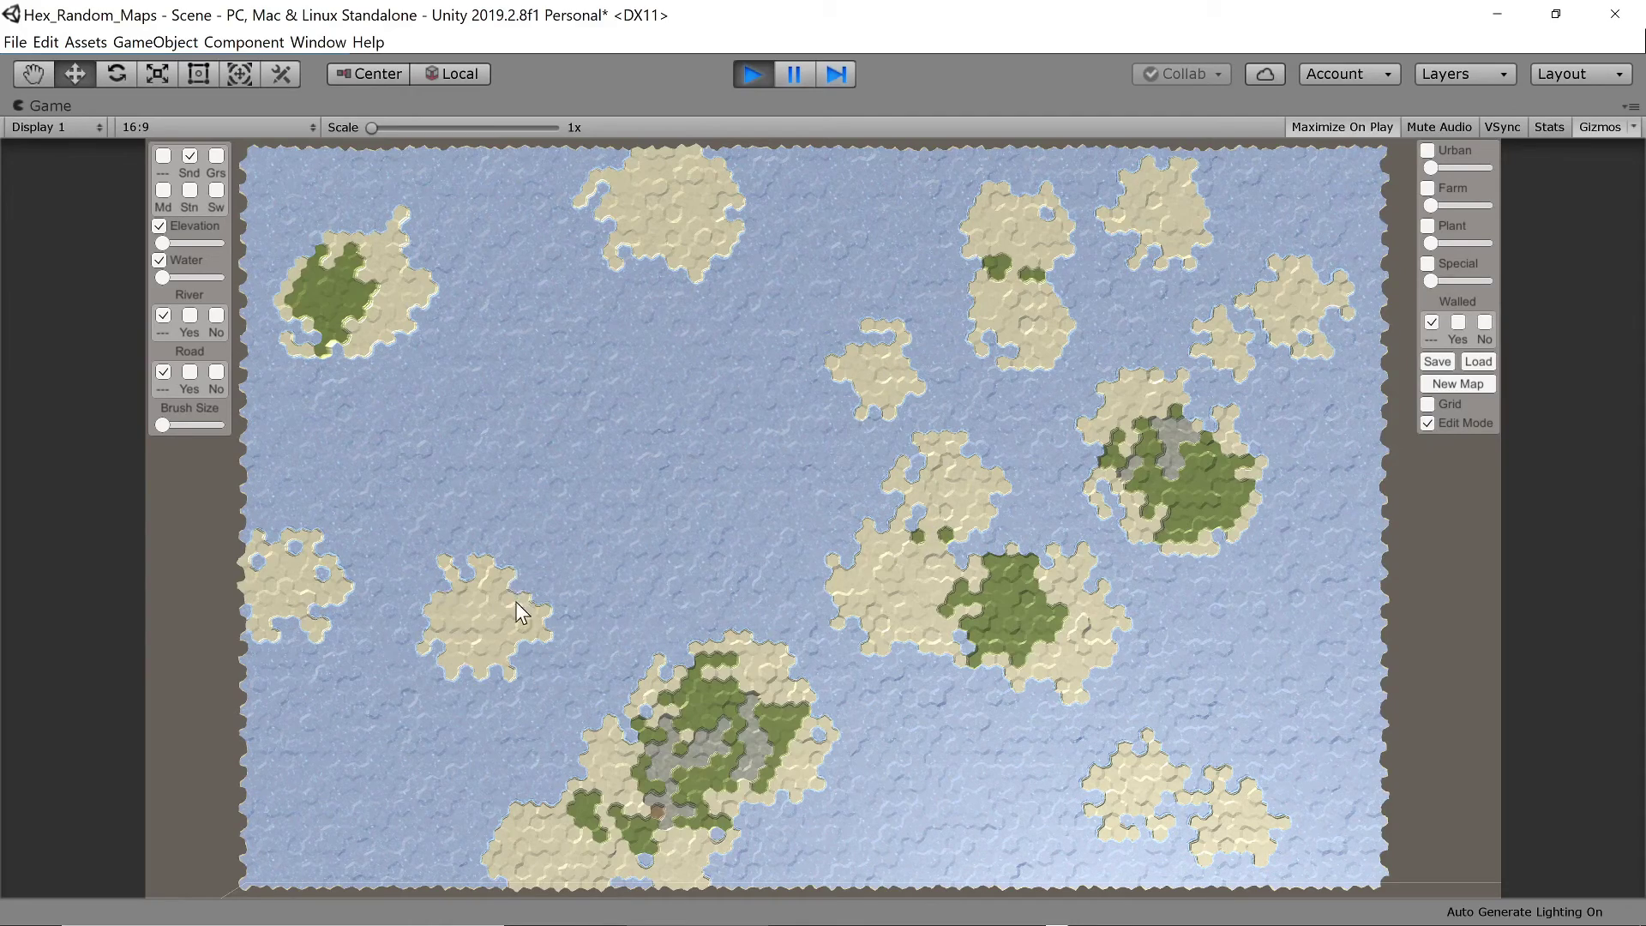
key(ctrl+p)
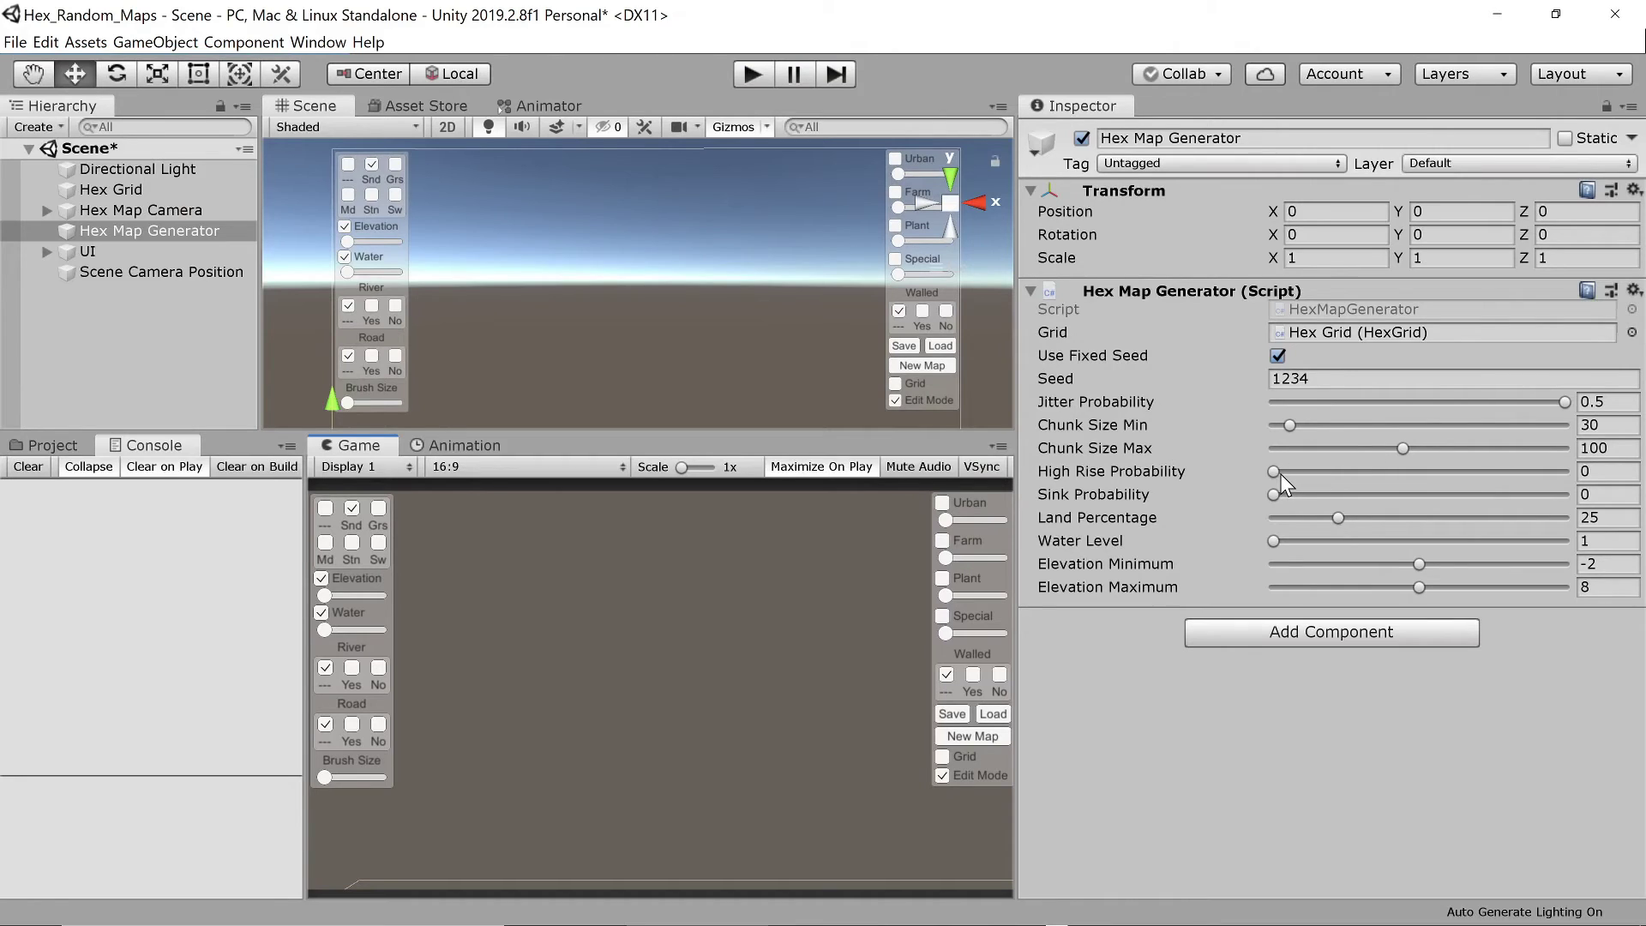
Raise High Rise Probability to its maximum and preview the generated map.
drag(1275, 474, 1565, 472)
click(746, 77)
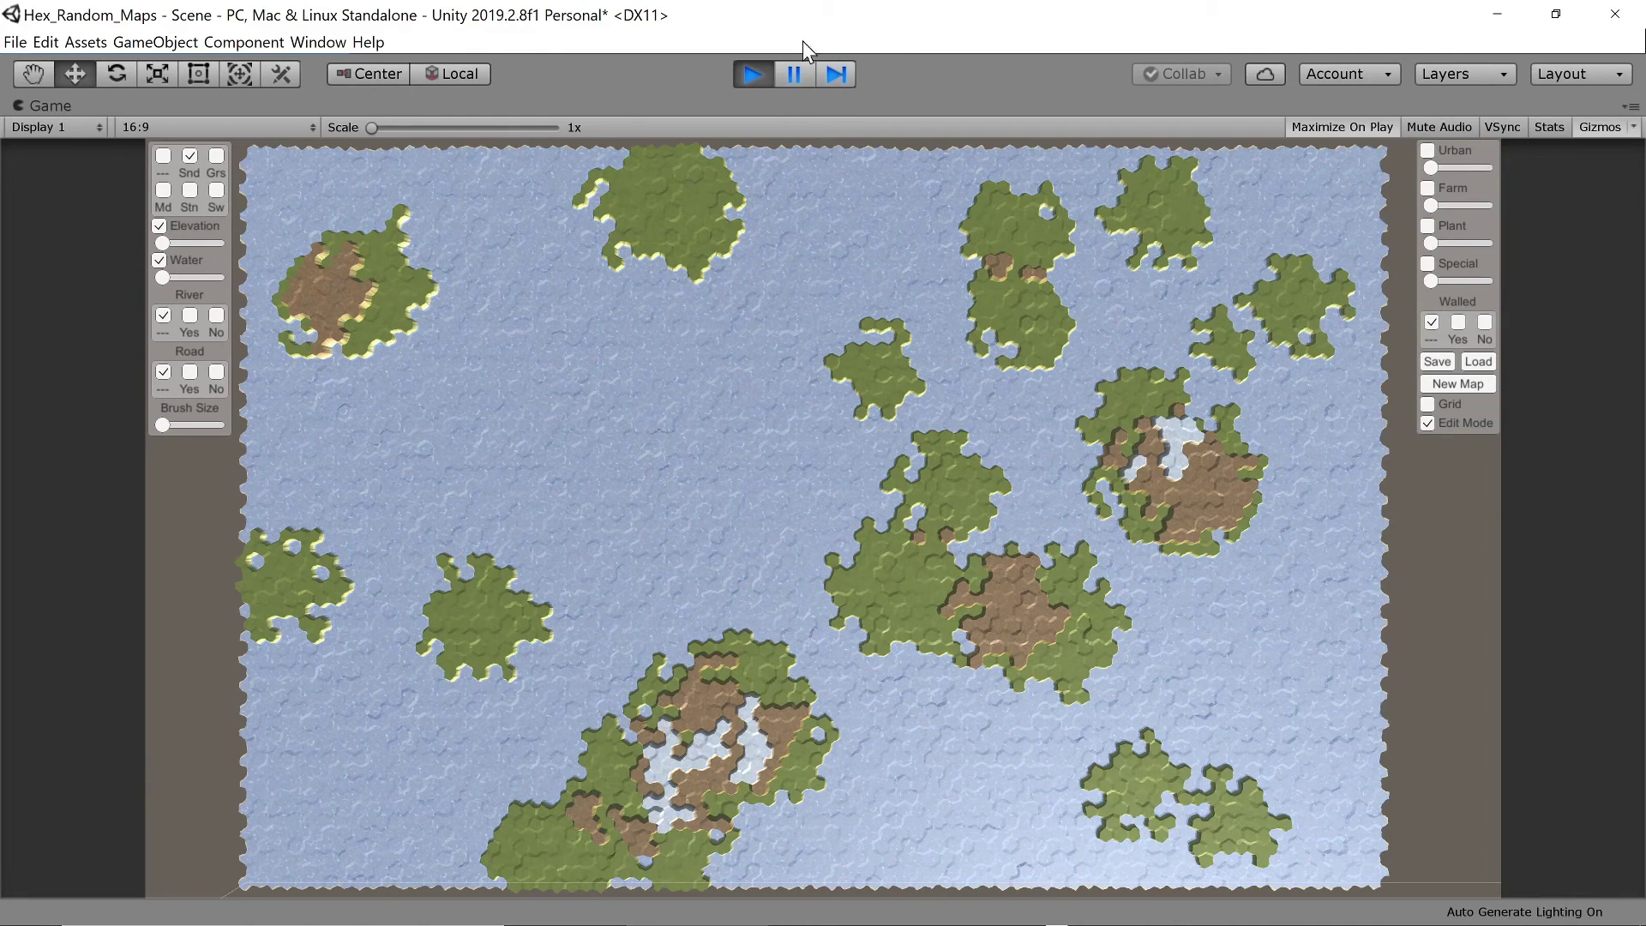
key(ctrl+p)
Set High Rise Probability to 0.5 and Sink Probability to 0.4, and preview the generated map.
click(1608, 471)
text(0.5)
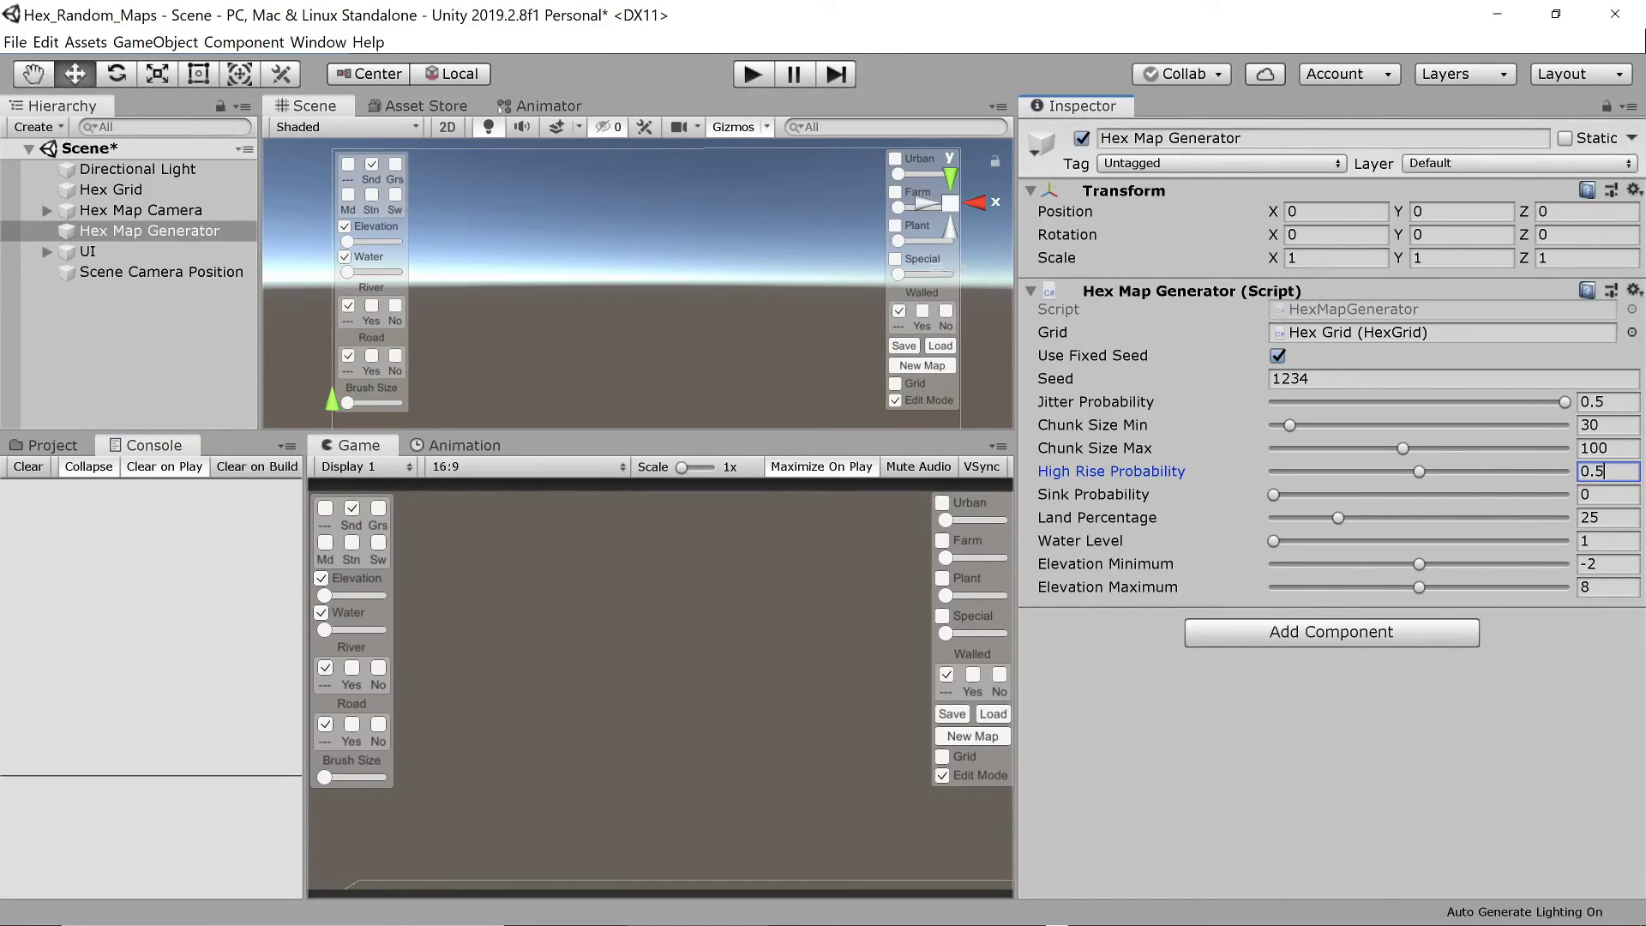
drag(1274, 495, 1565, 494)
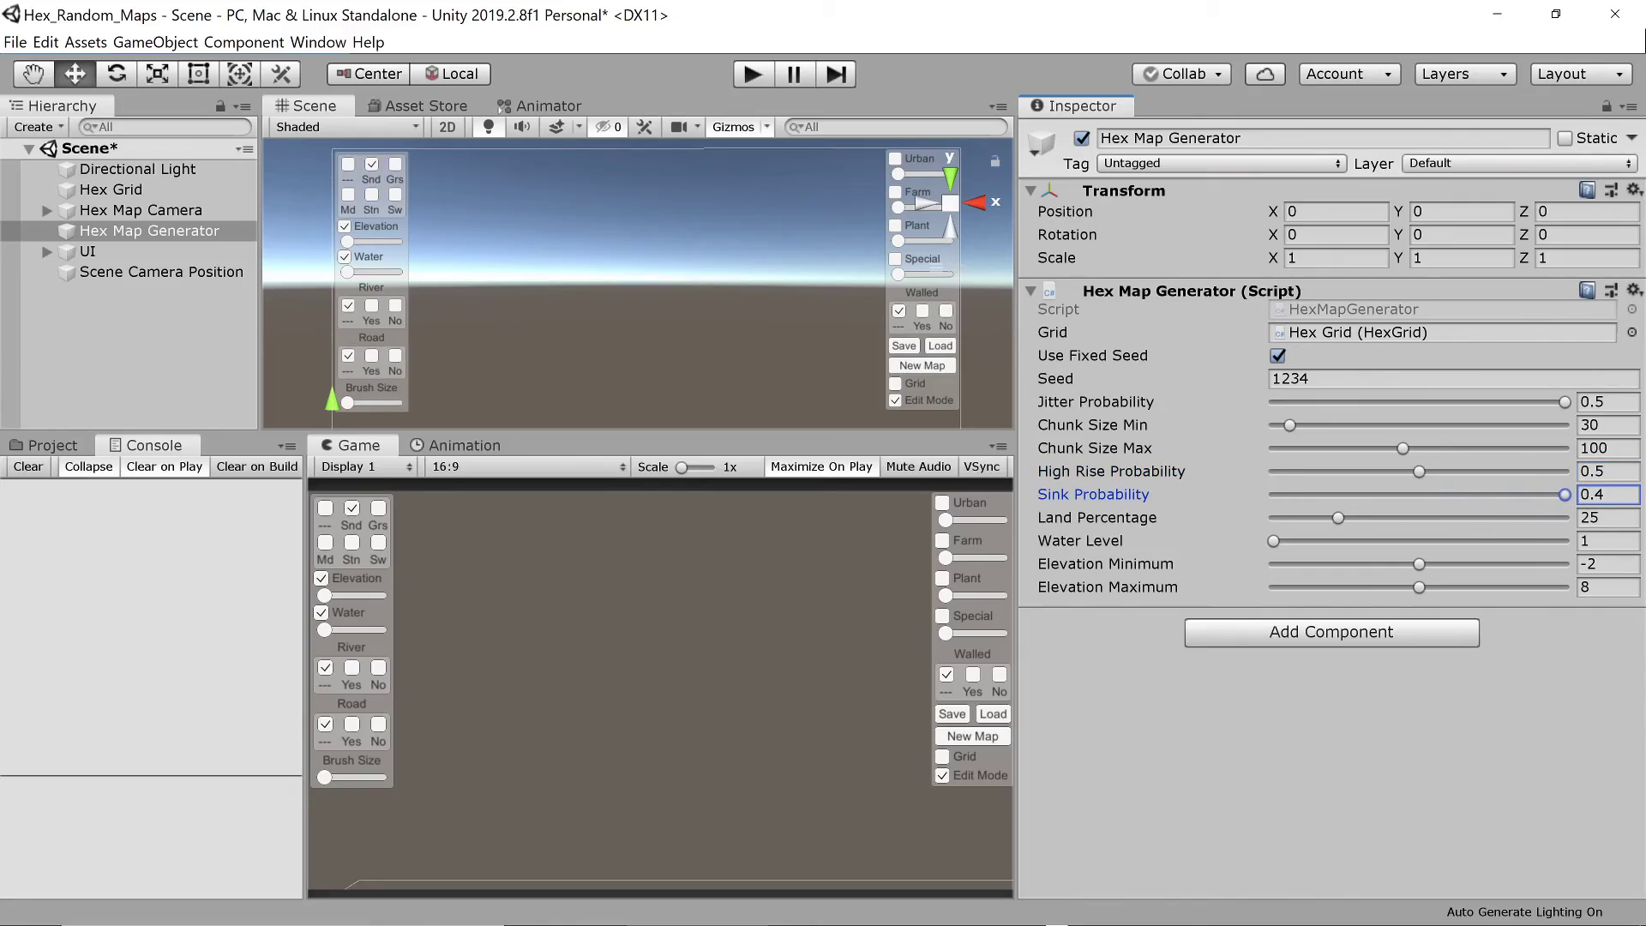
key(ctrl+p)
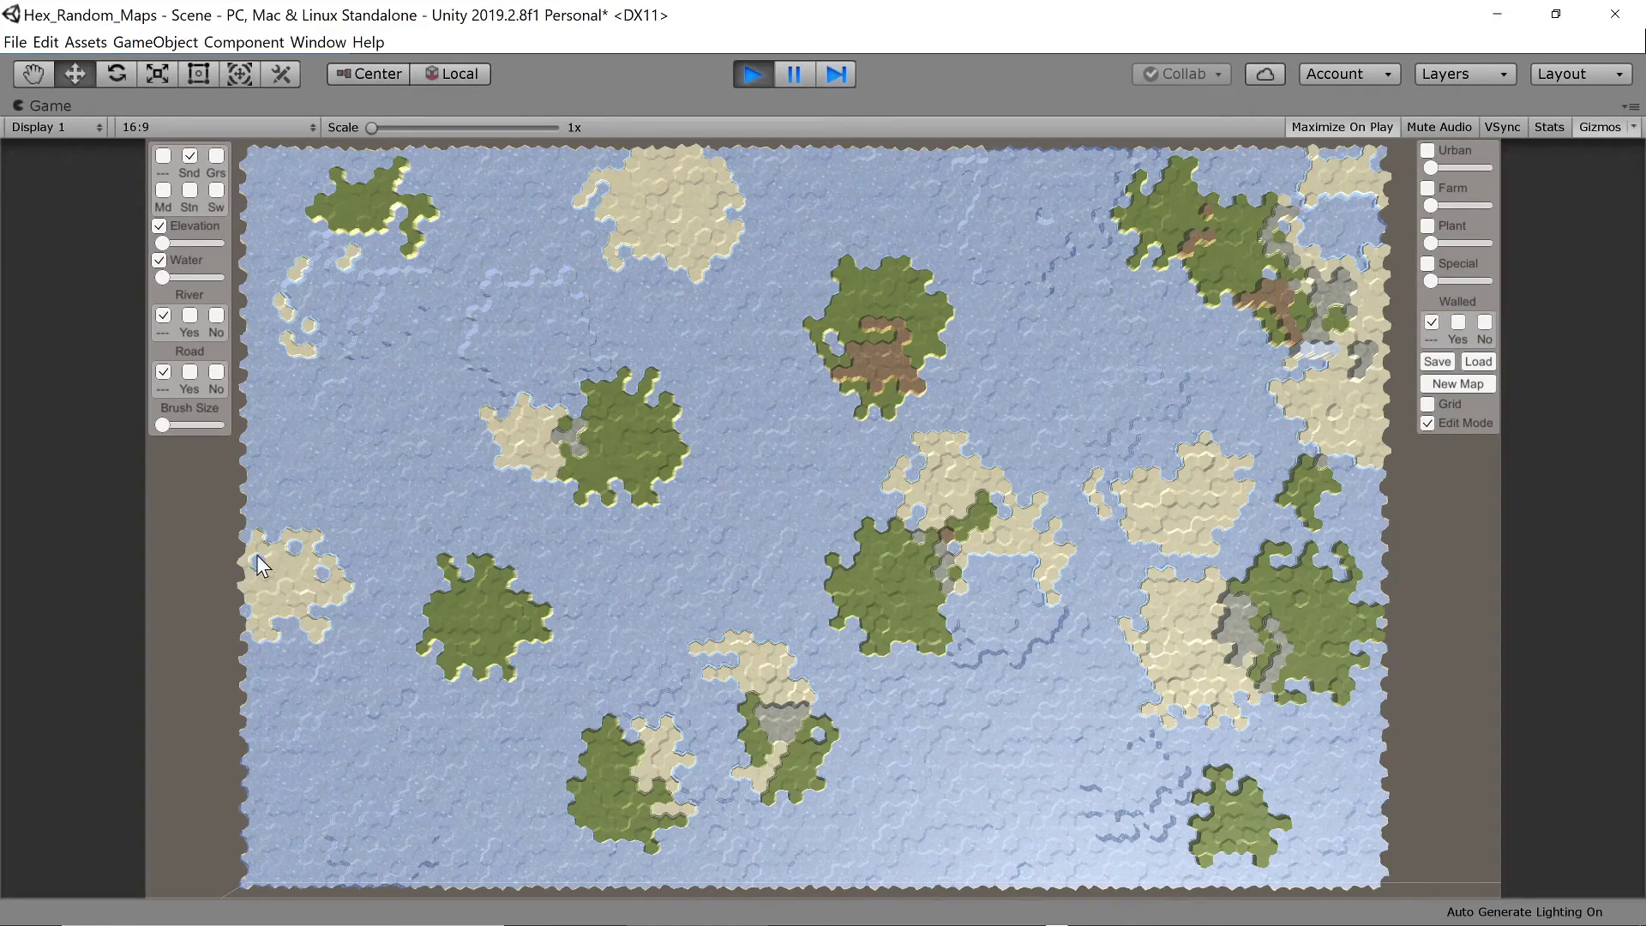
key(ctrl+p)
Set Sink Probability to 0.2 and Land Percentage to 75, and preview the generated map.
click(1608, 495)
text(0.2)
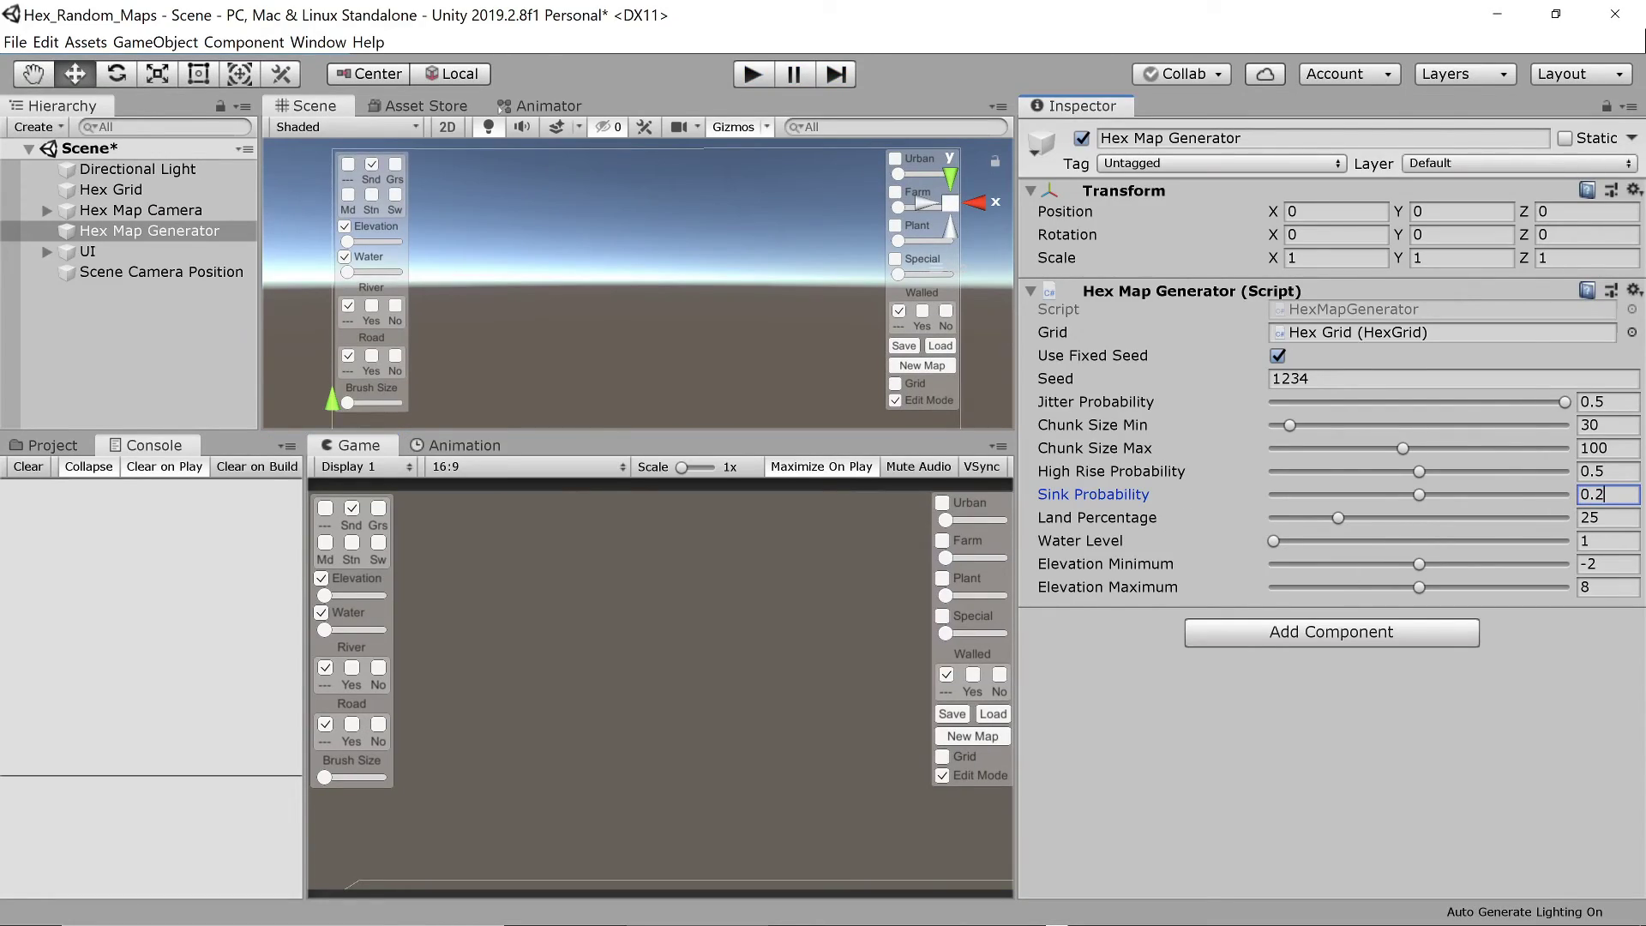
key(Tab)
key(ctrl+p)
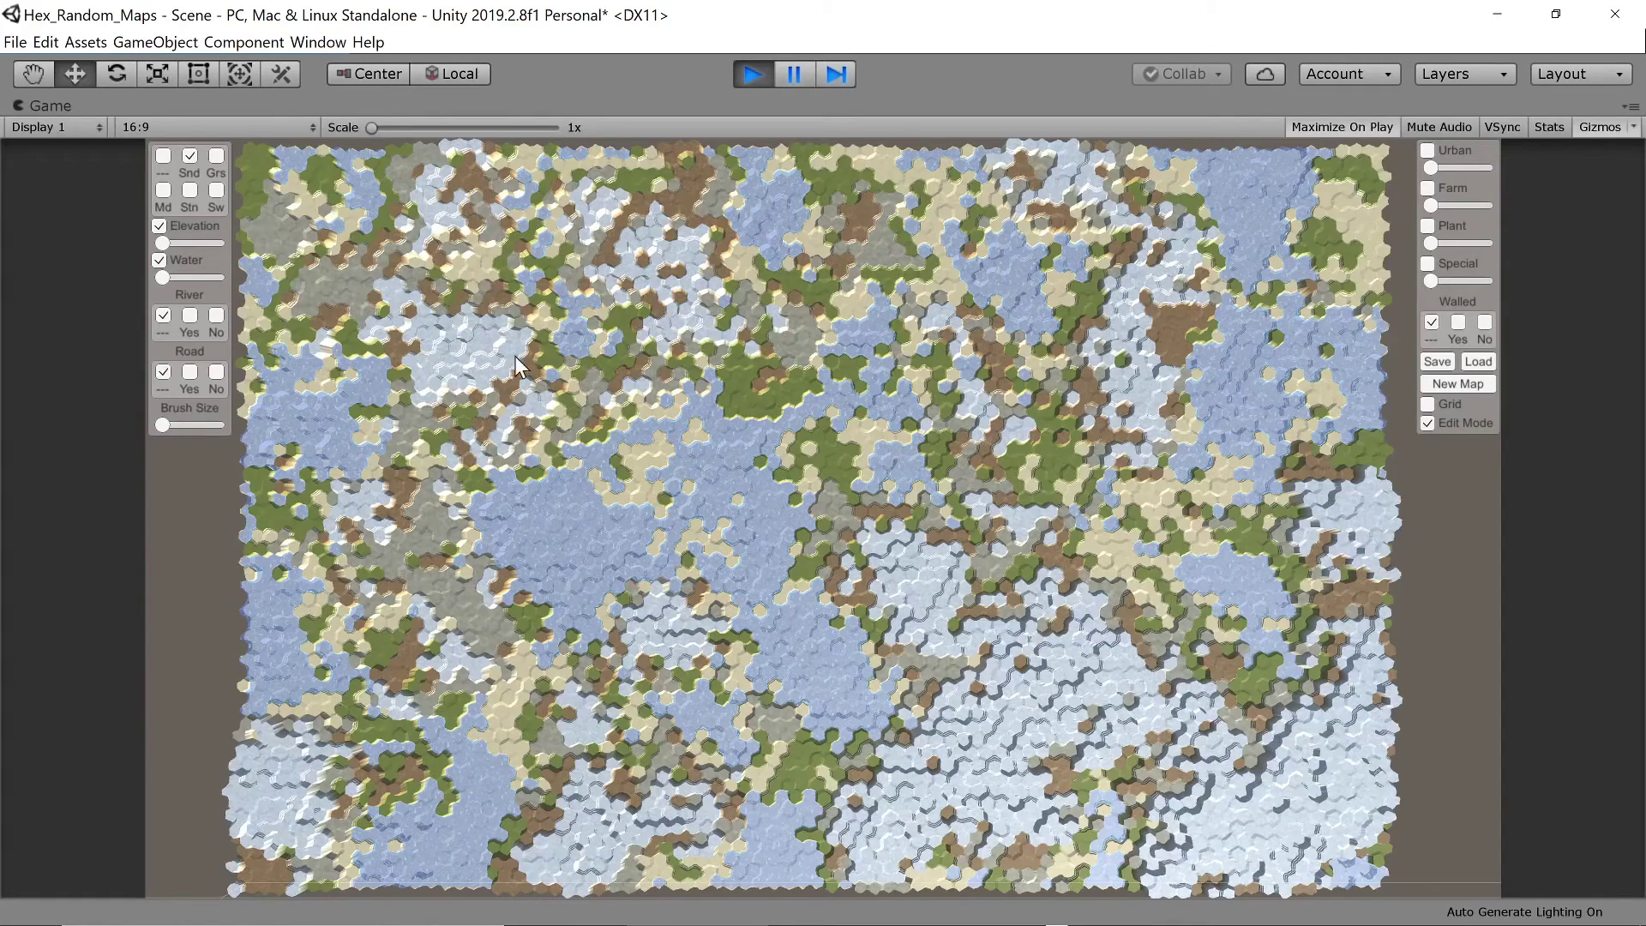
key(ctrl+p)
Set Land Percentage to 50, keep Water Level at 1, and preview the generated map.
text(50)
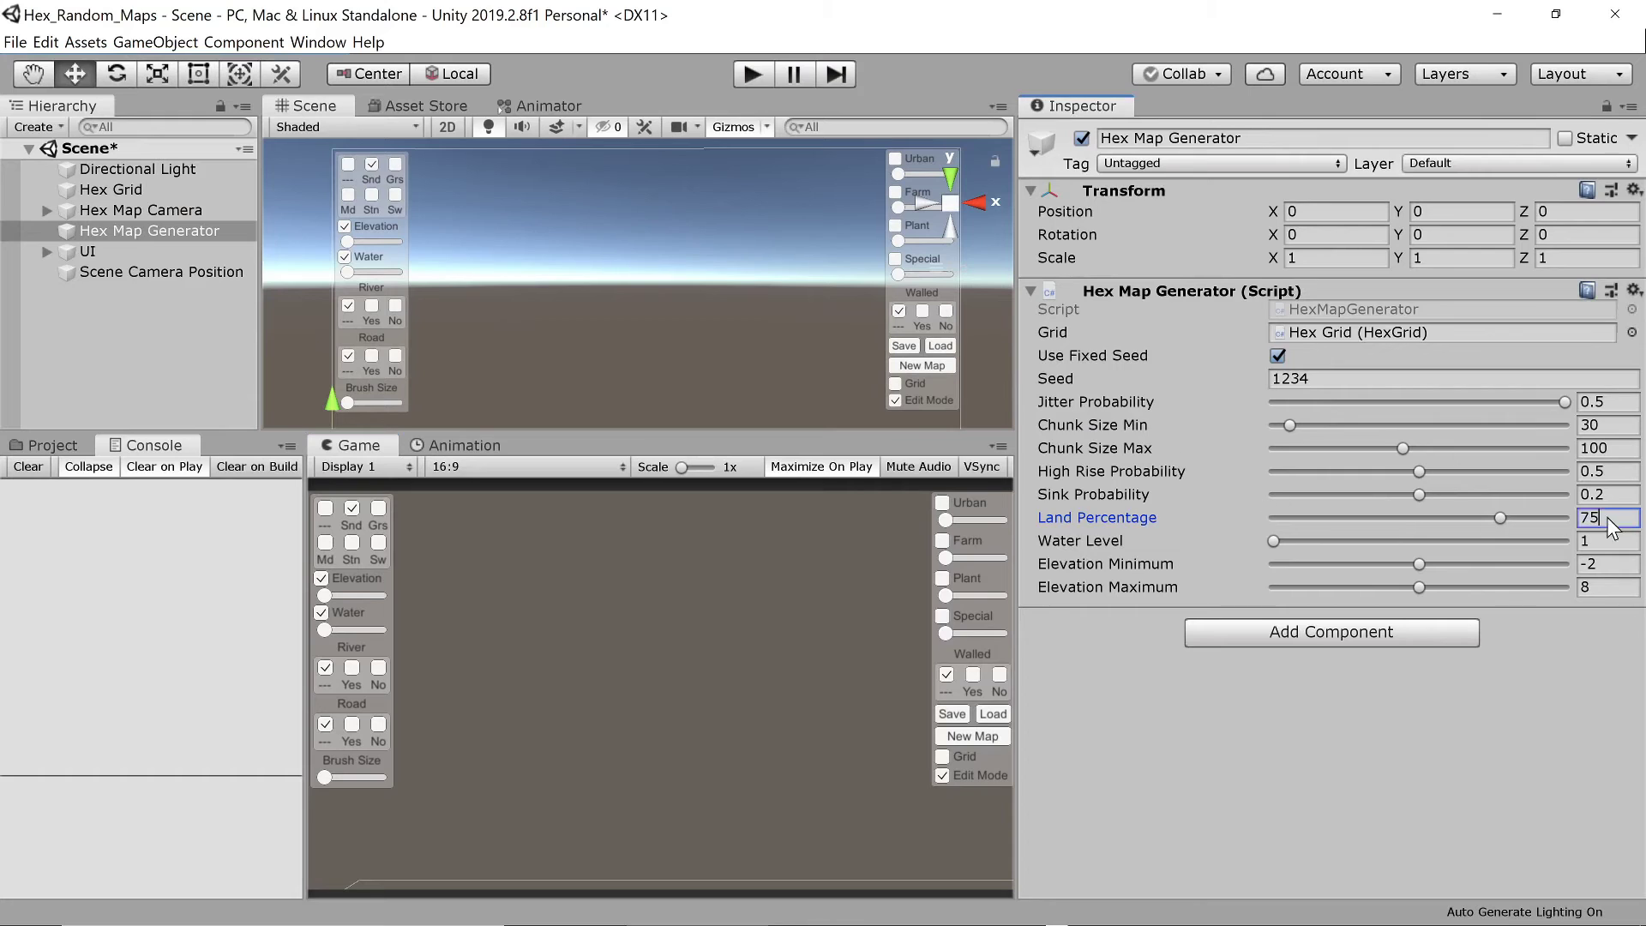
click(1274, 541)
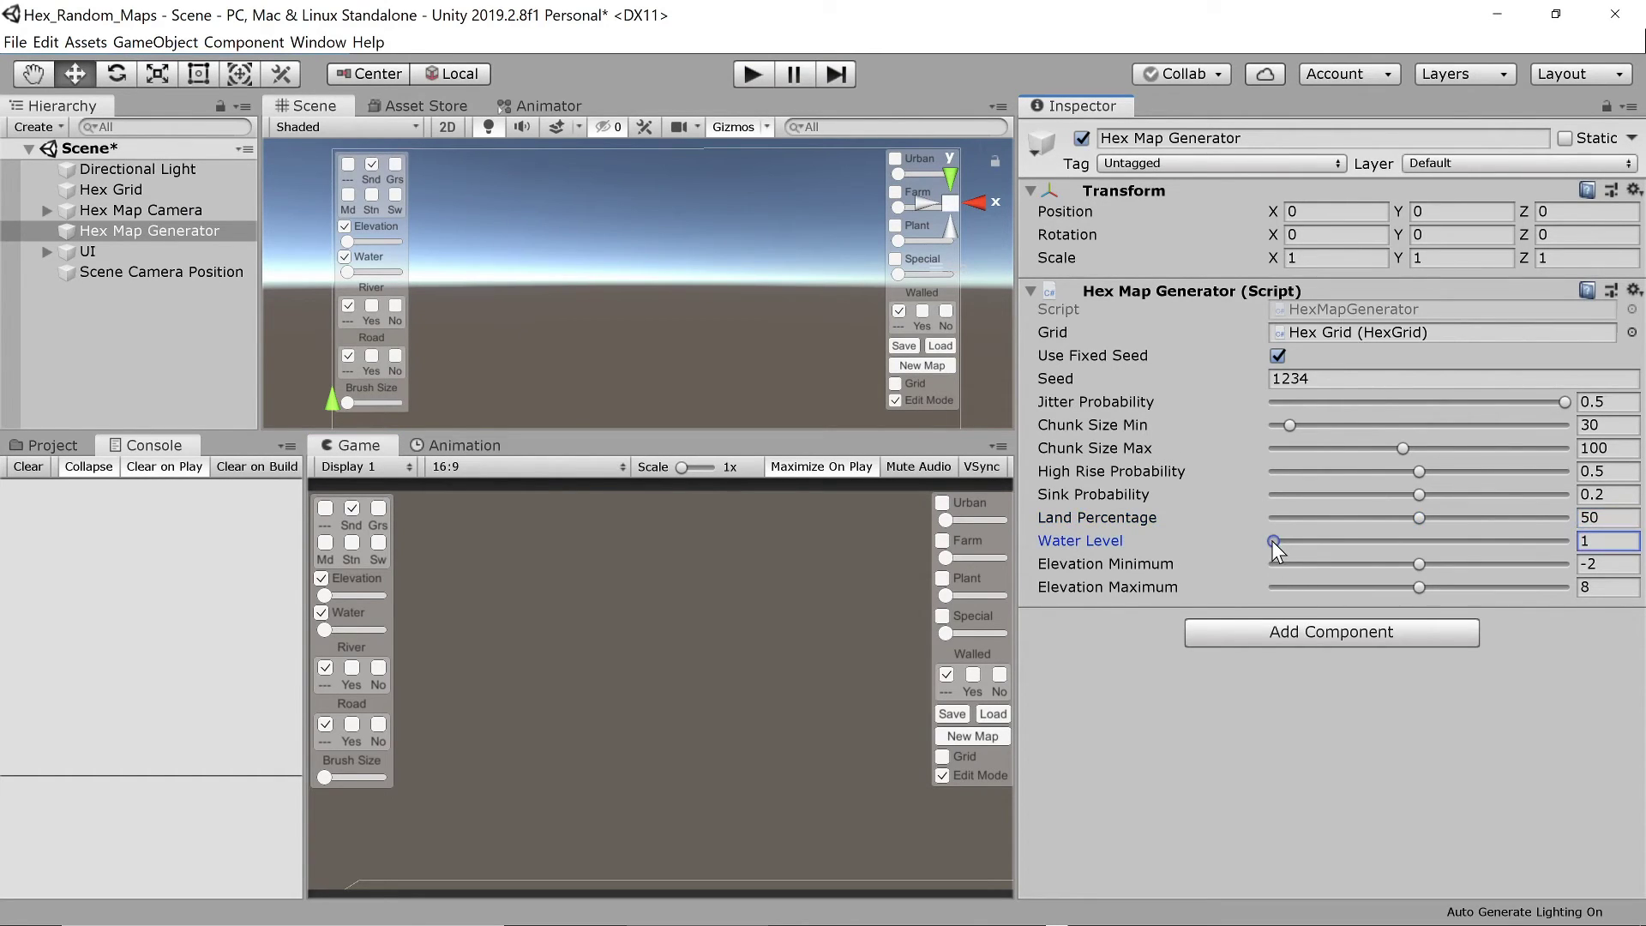
click(752, 75)
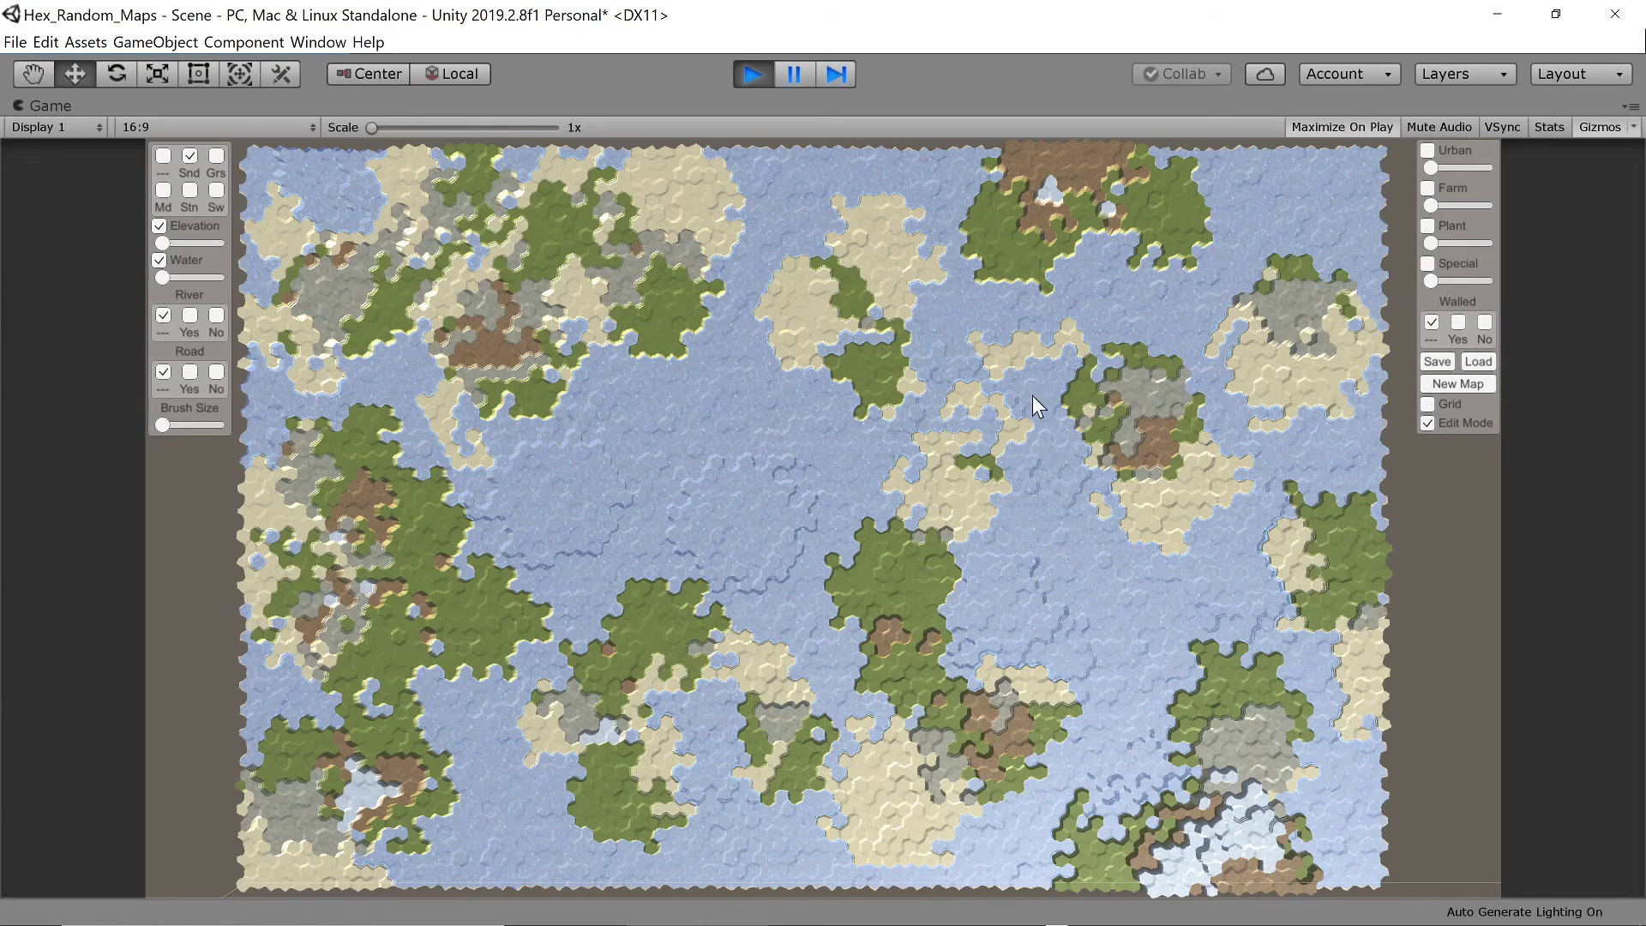
key(ctrl+p)
Preview the generated map with a changed Water Level, and again with Water Level set to 3.
click(1271, 543)
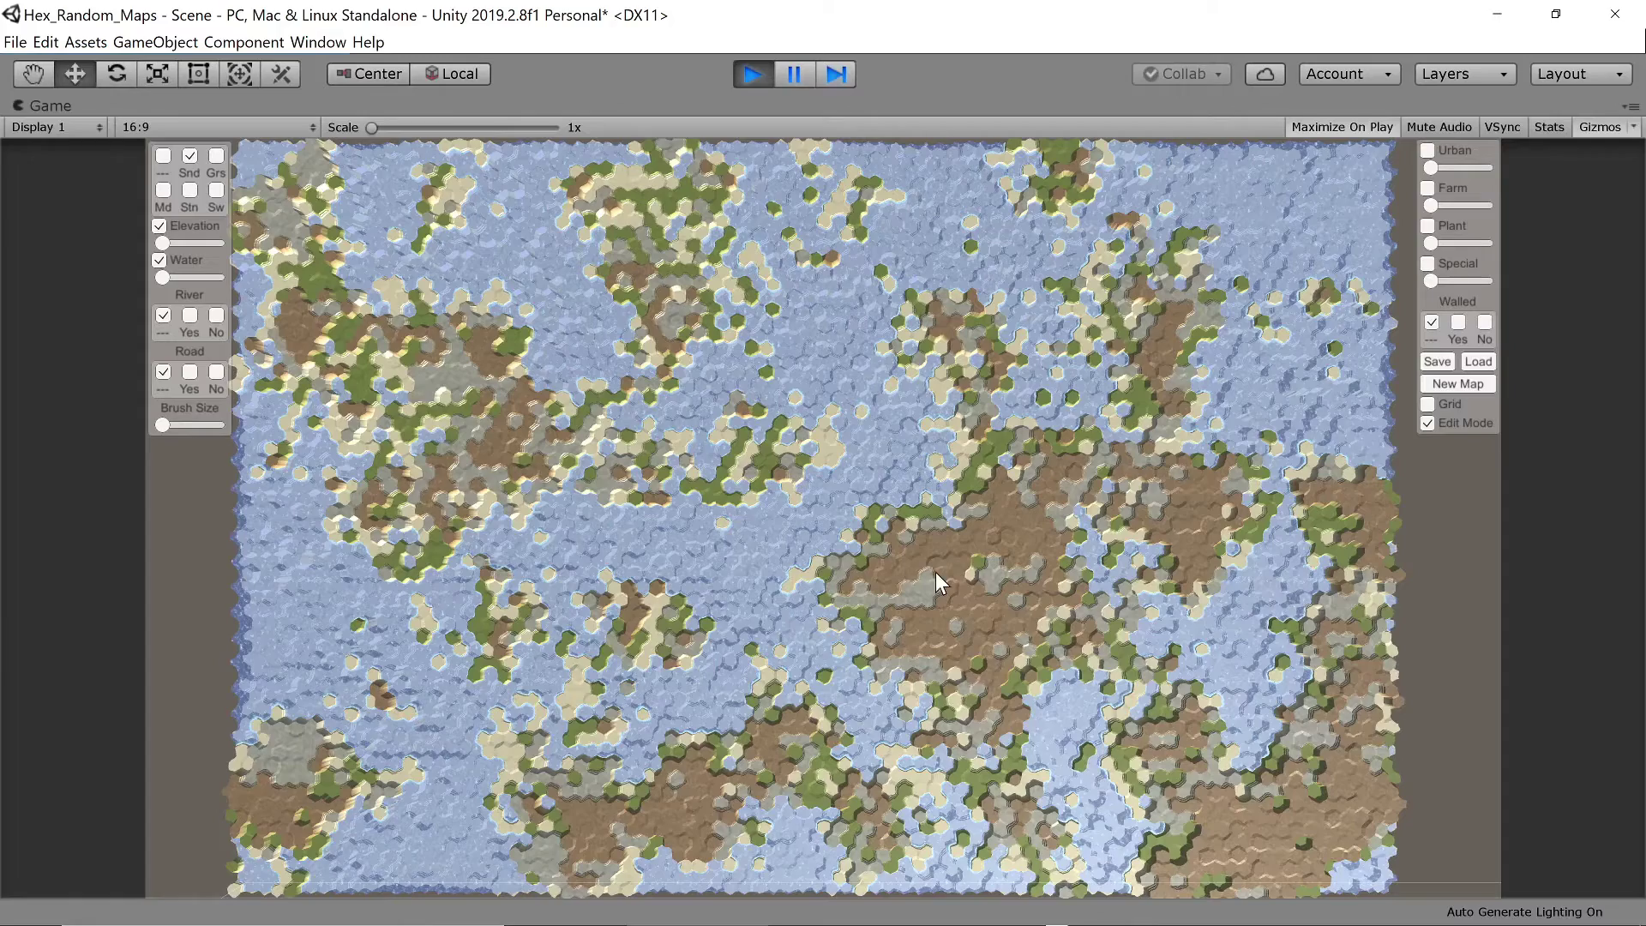
key(ctrl+p)
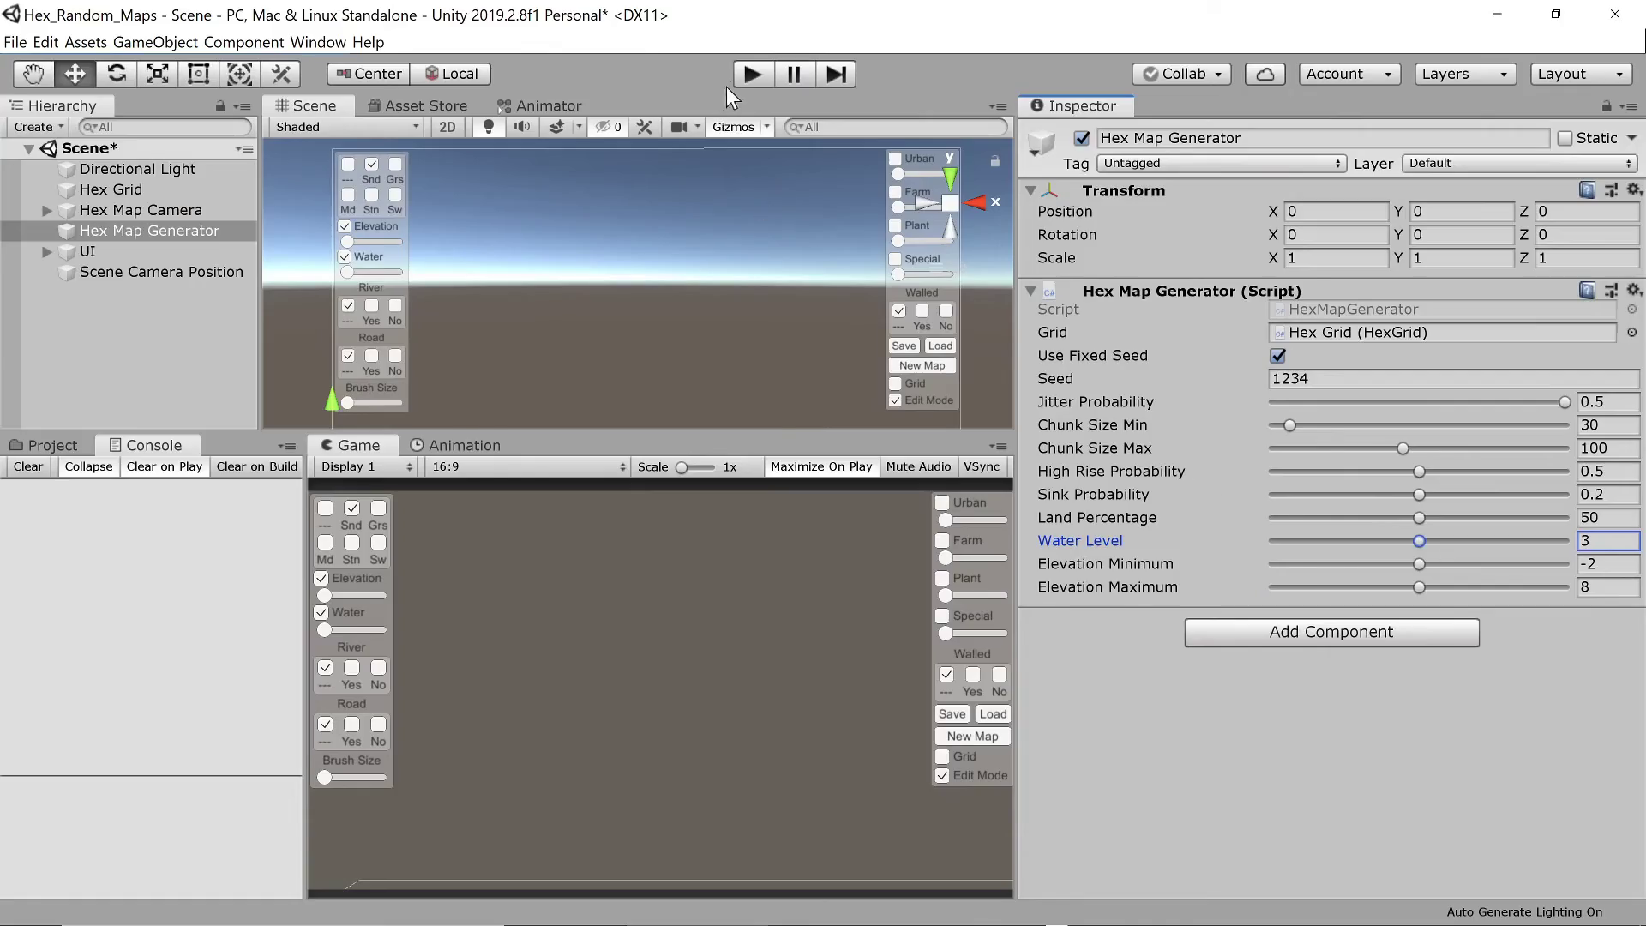
click(746, 79)
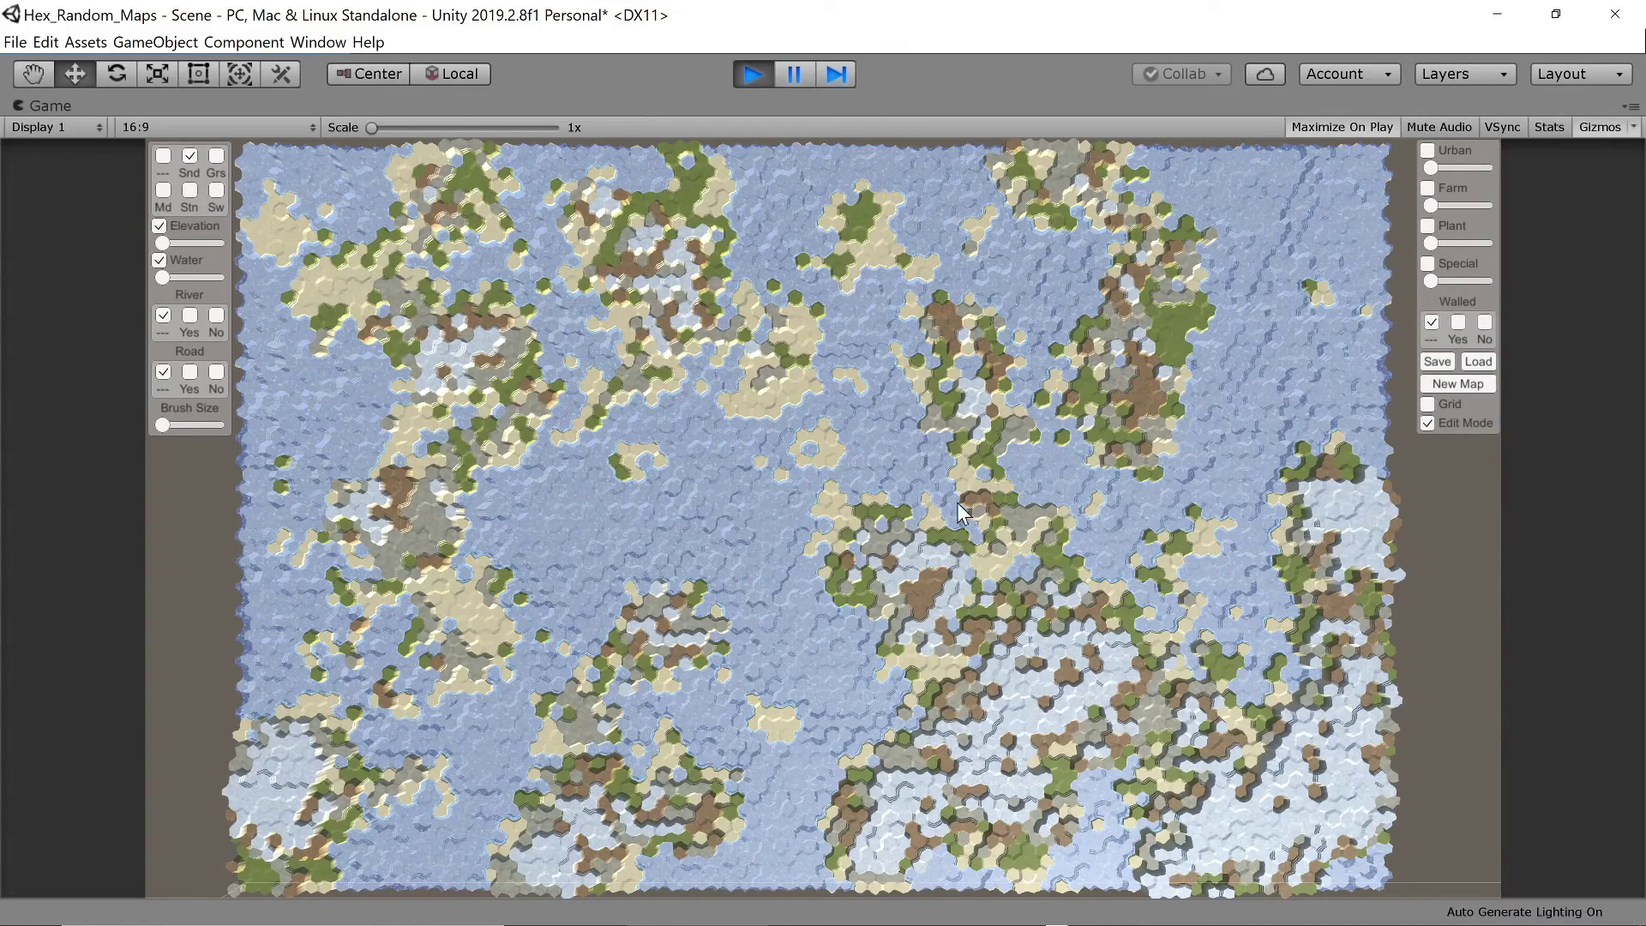
key(ctrl+p)
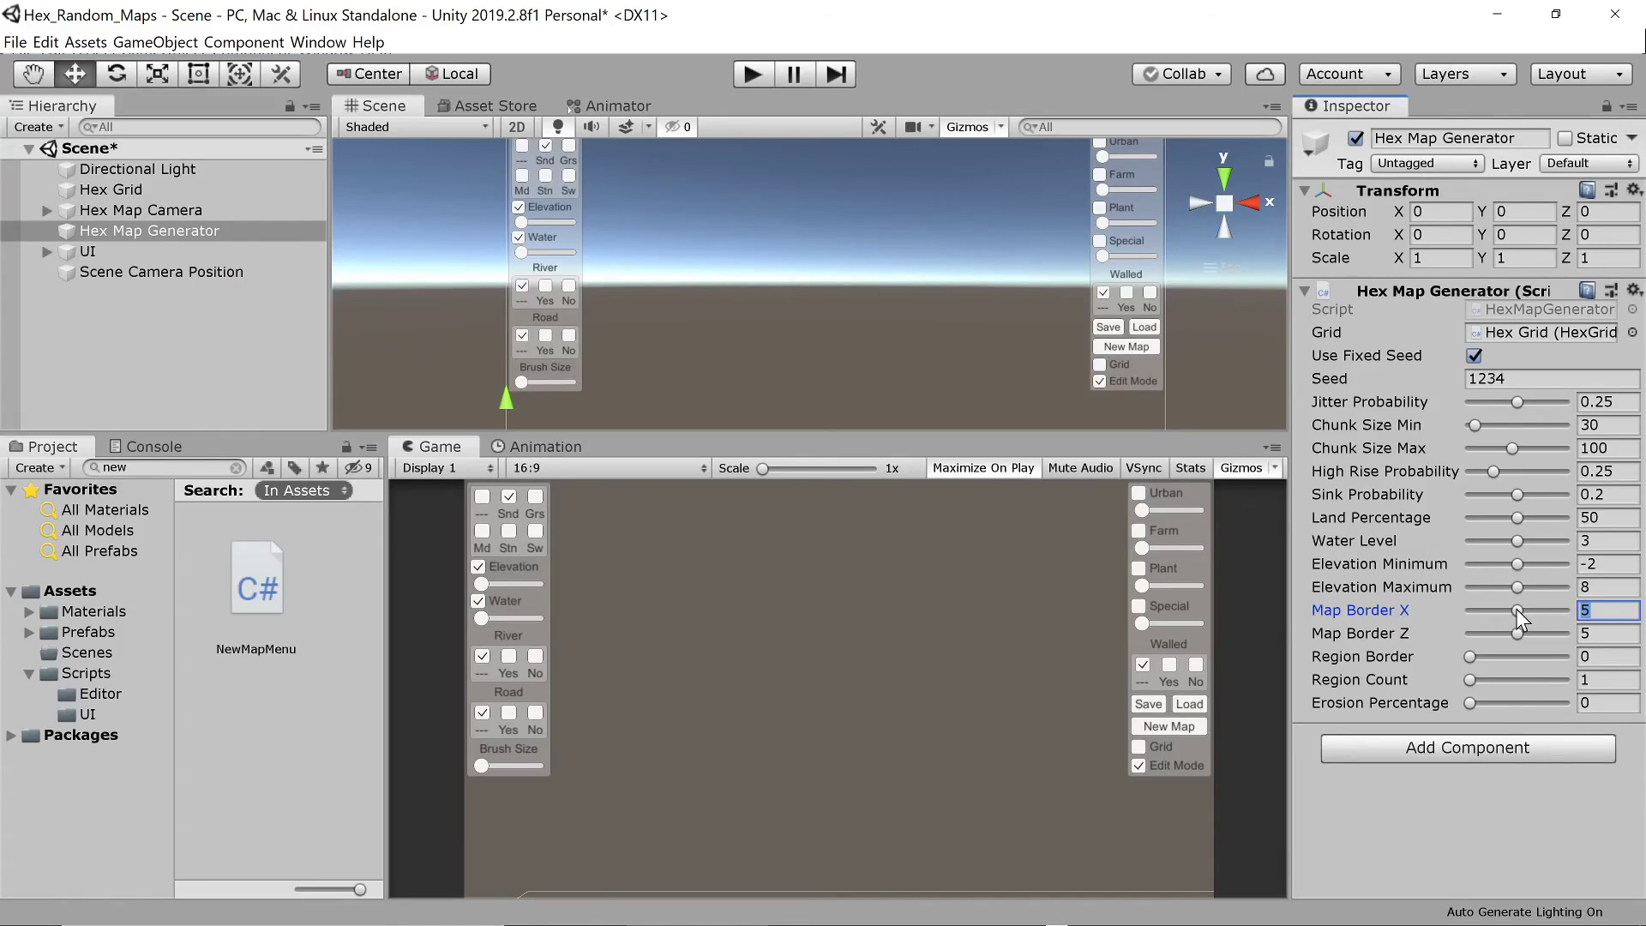
Set Map Border X and Map Border Z to 0 and preview the generated map.
click(1511, 635)
key(ctrl+p)
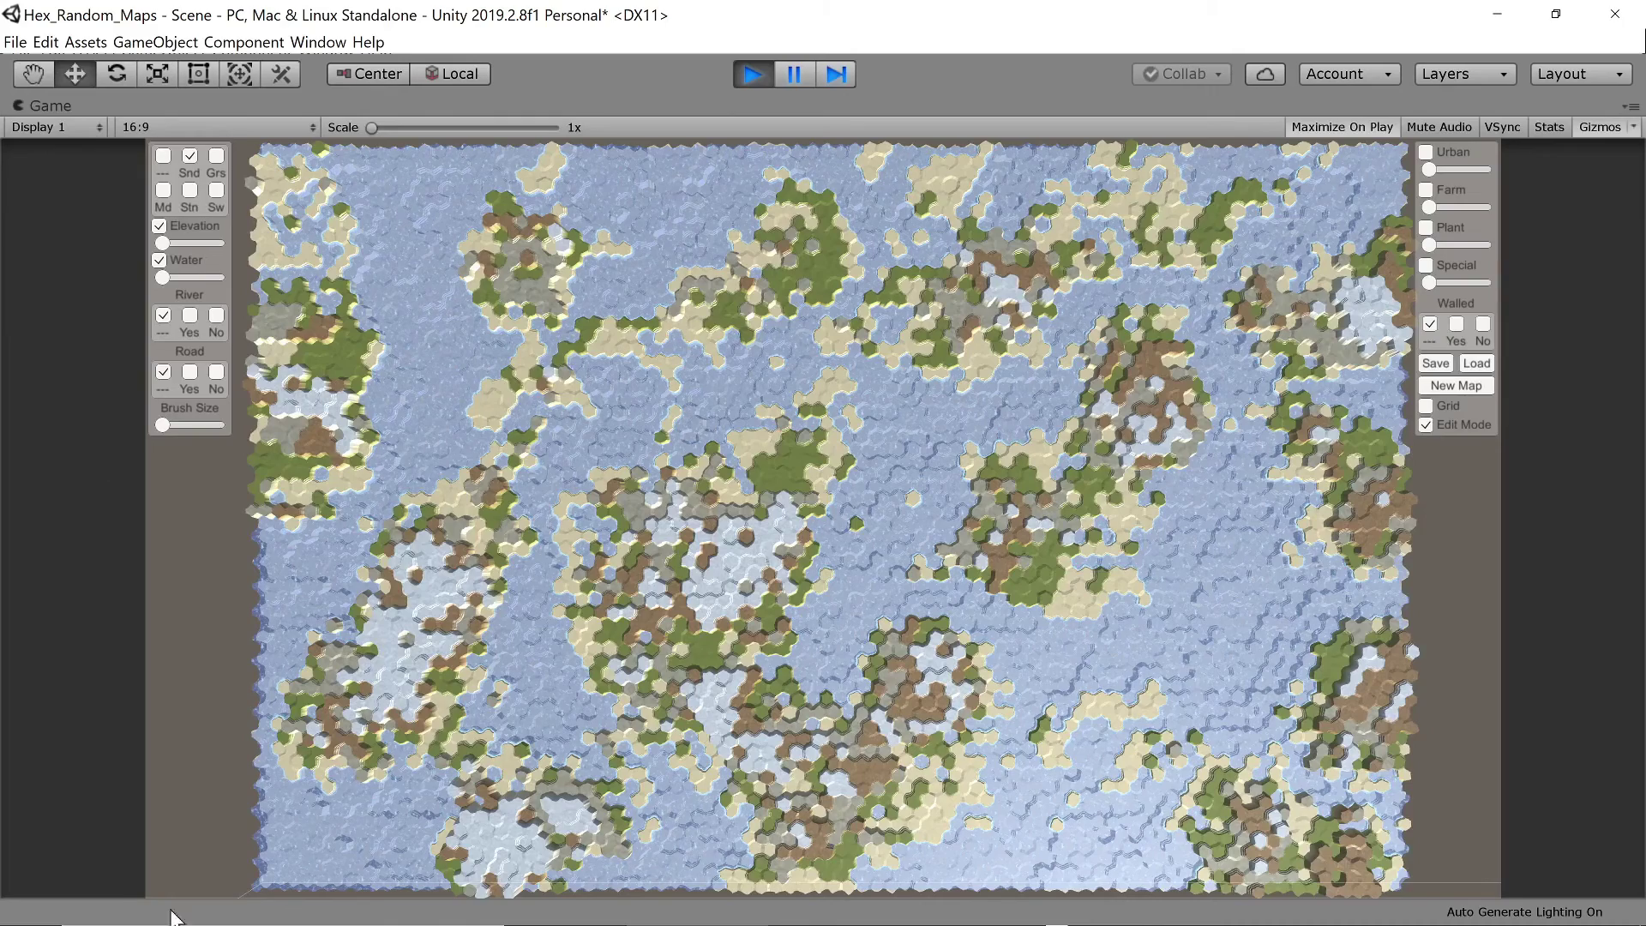
key(ctrl+p)
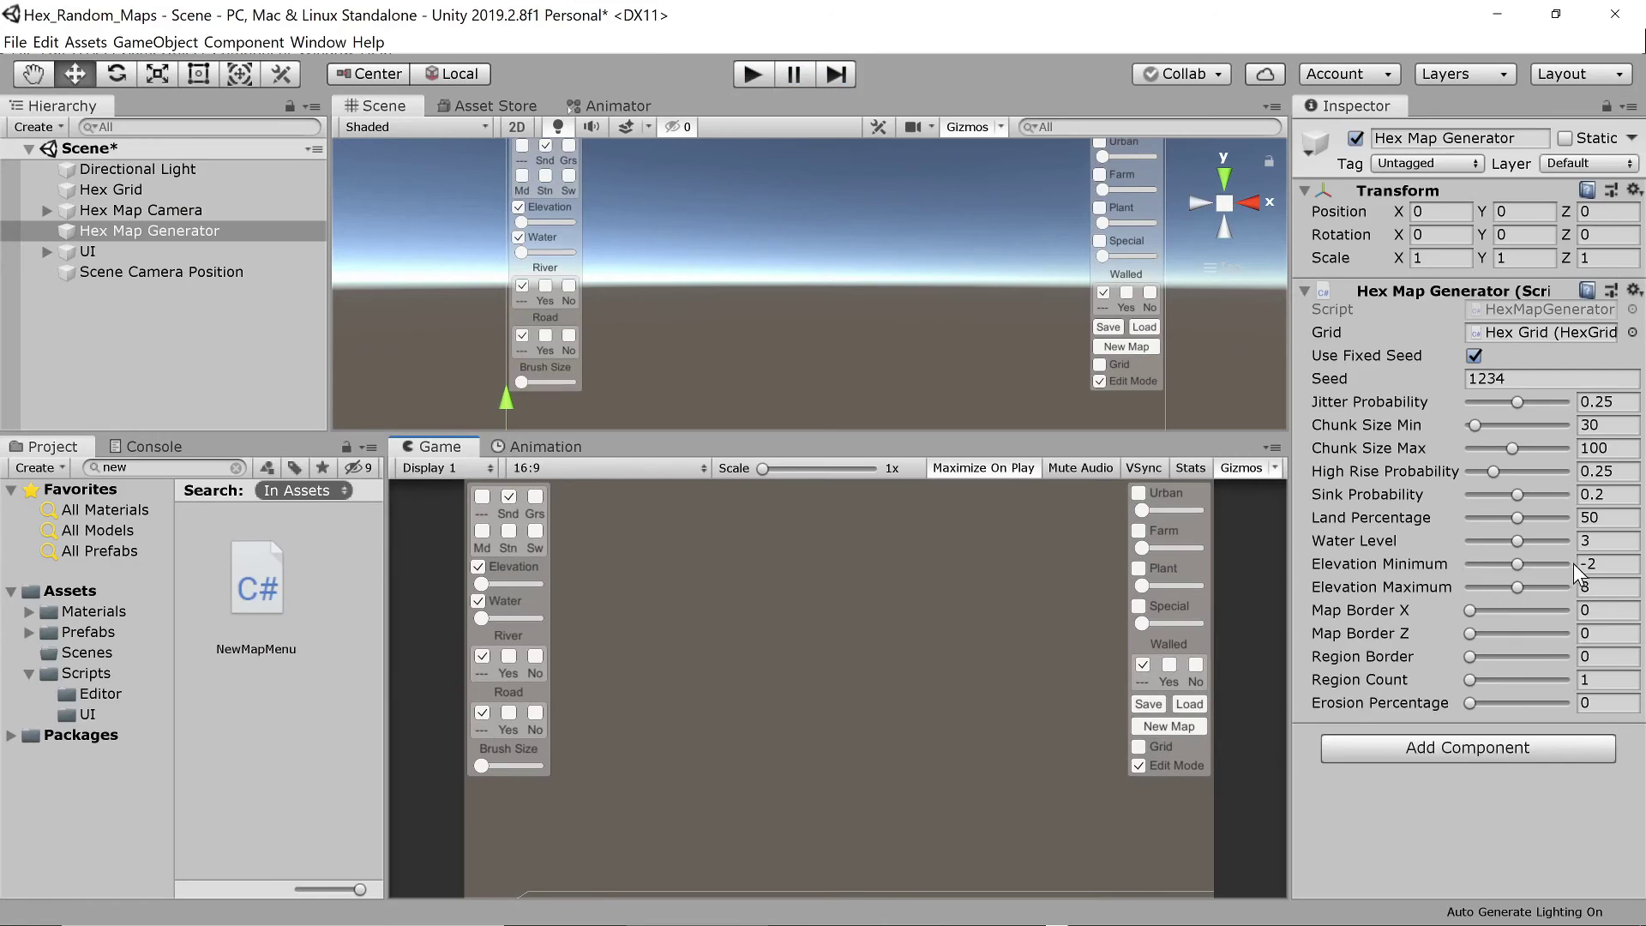
Set Map Border X to 10 and preview the generated map.
drag(1454, 609, 1588, 623)
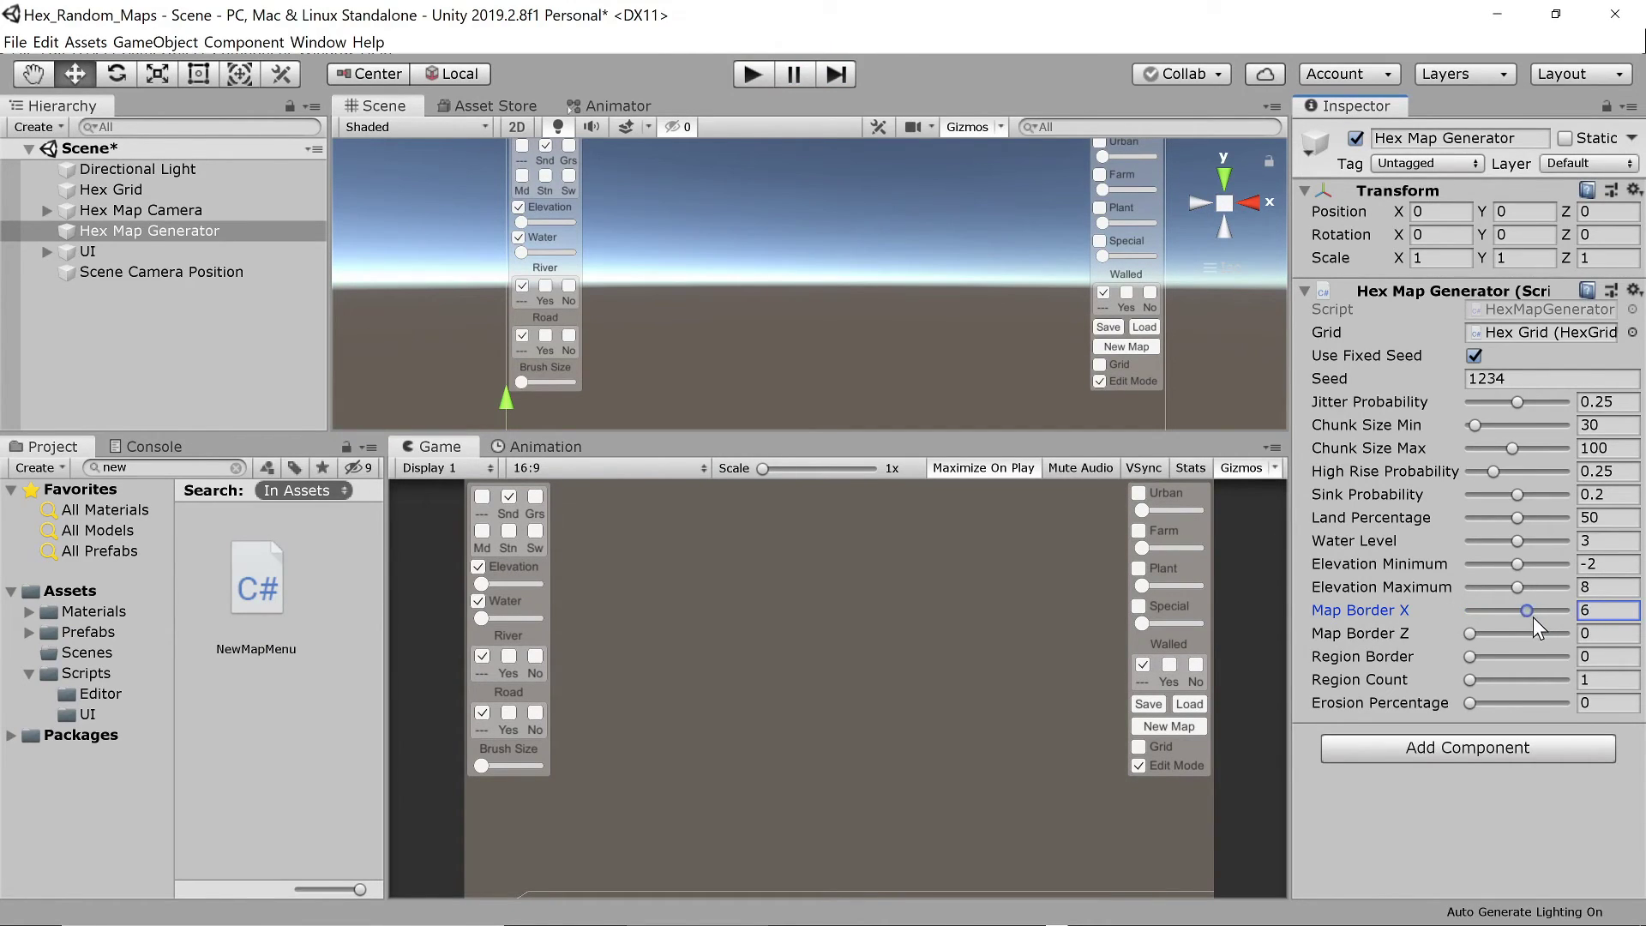
click(754, 74)
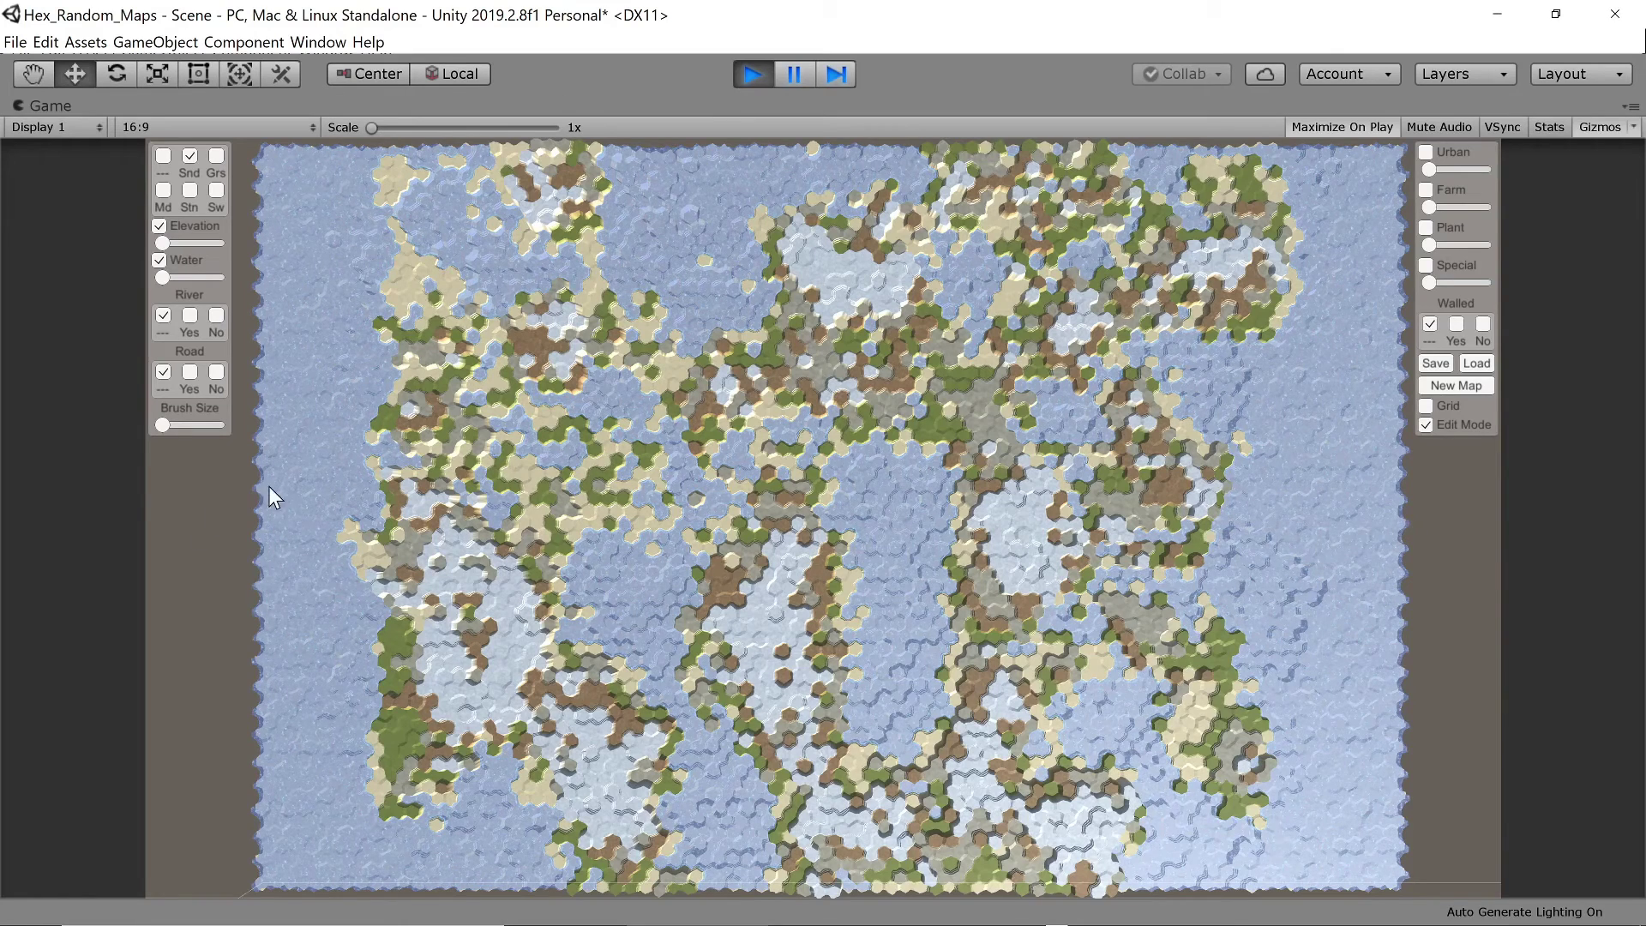
key(ctrl+p)
Raise Map Border Z to its maximum and preview the generated map.
drag(1469, 633, 1606, 631)
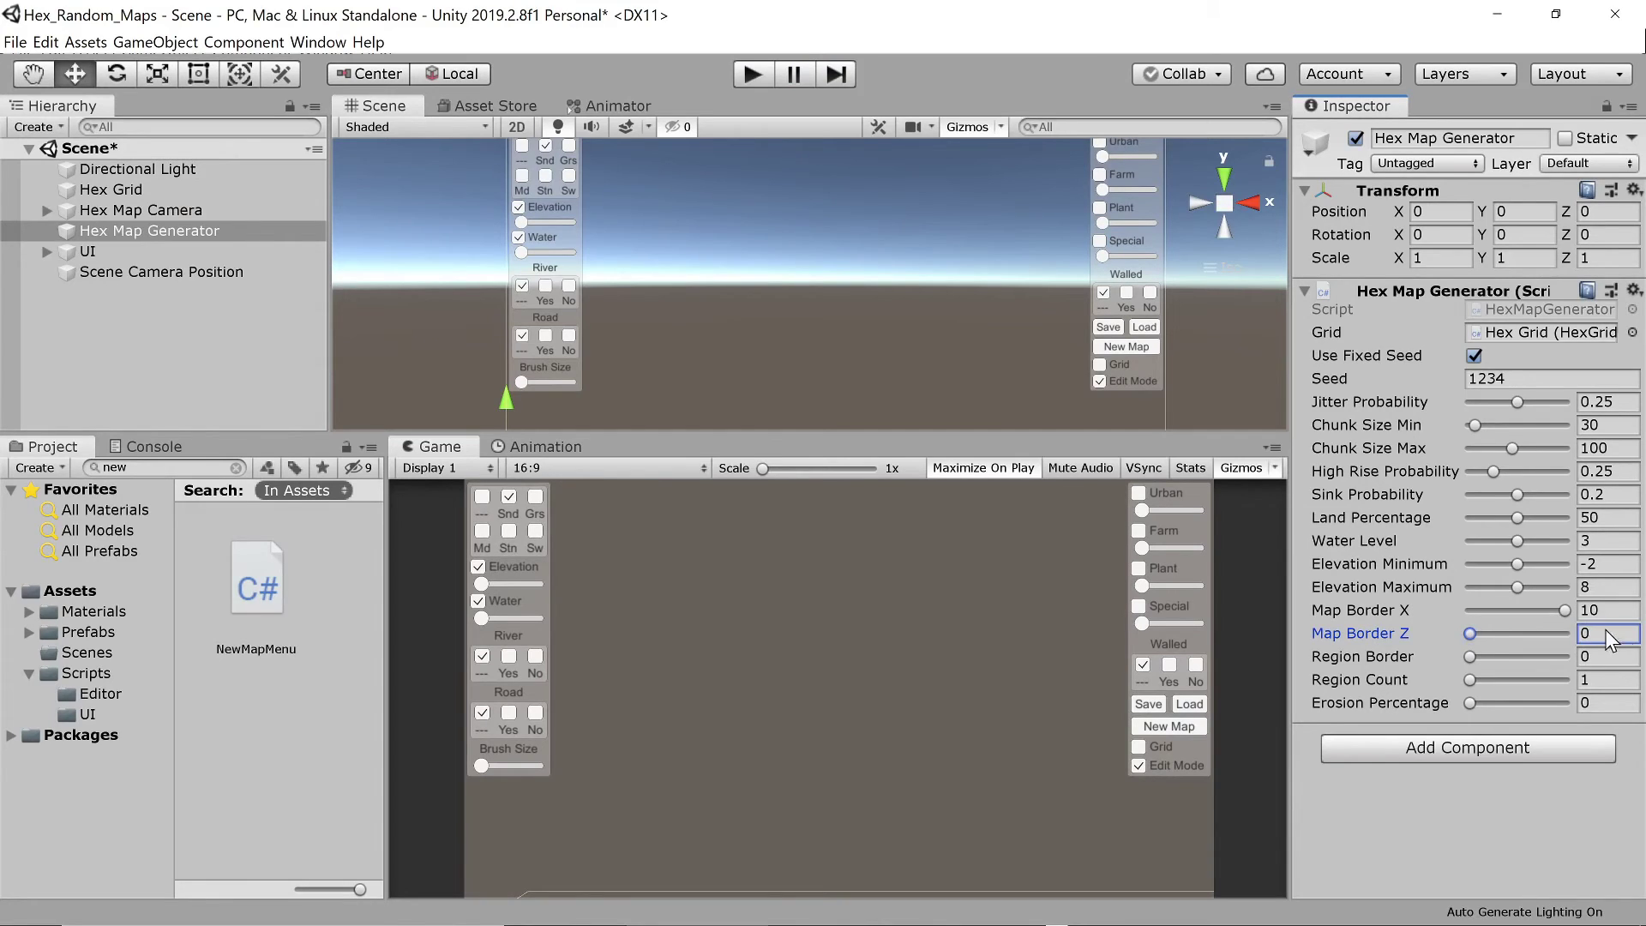
drag(1468, 633, 1577, 633)
click(742, 72)
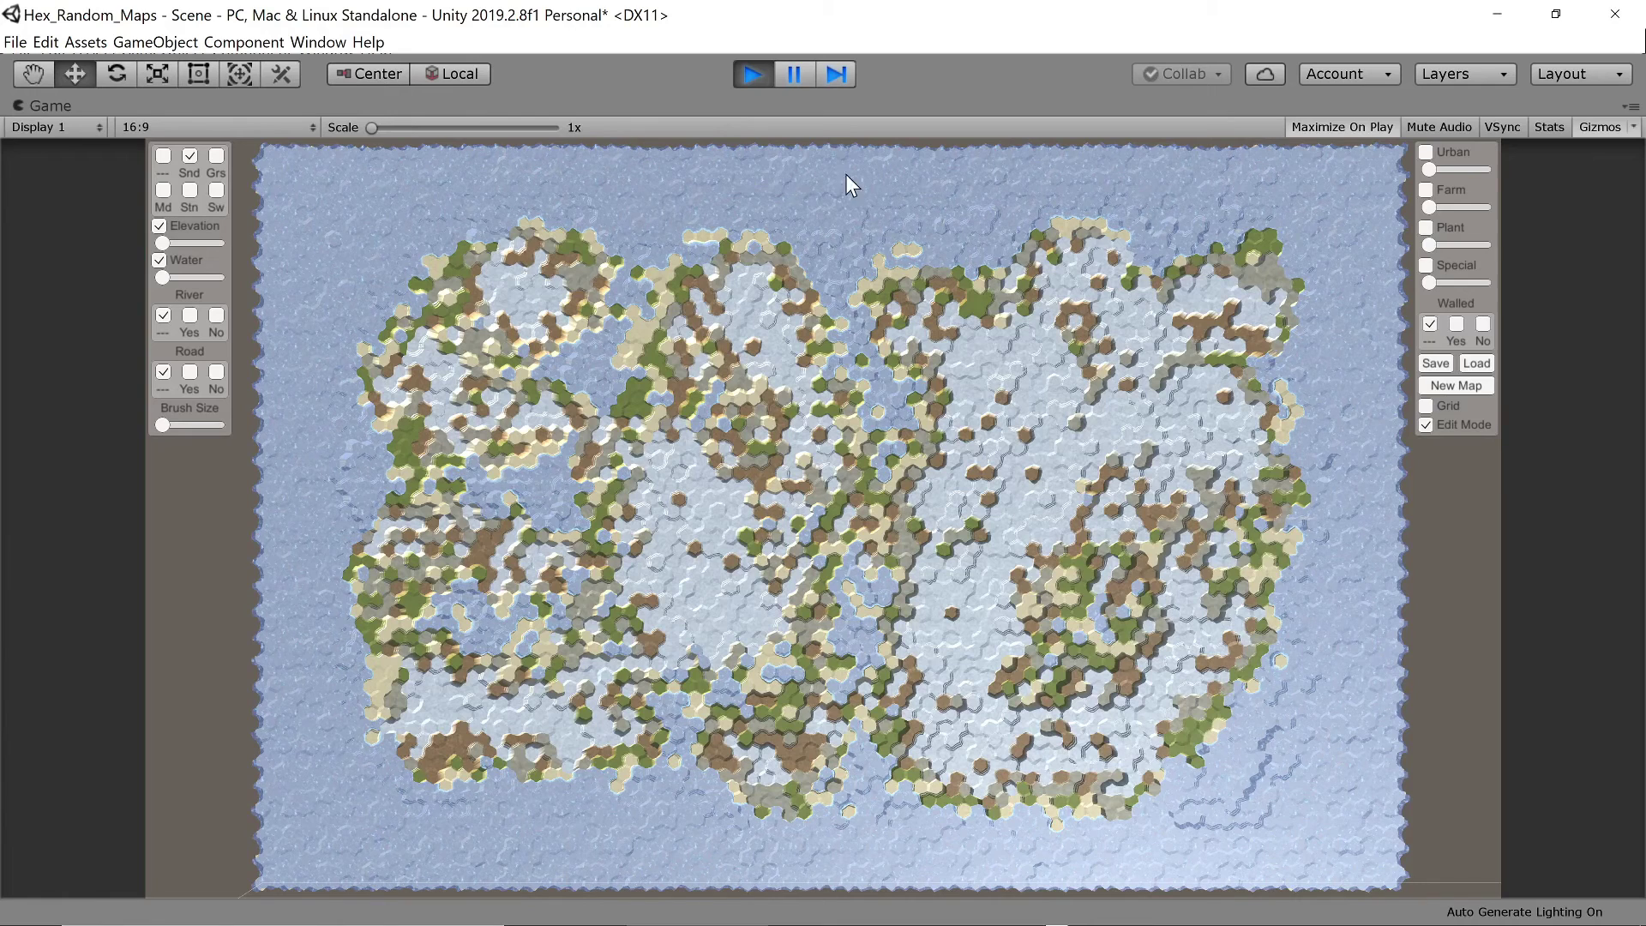
click(748, 75)
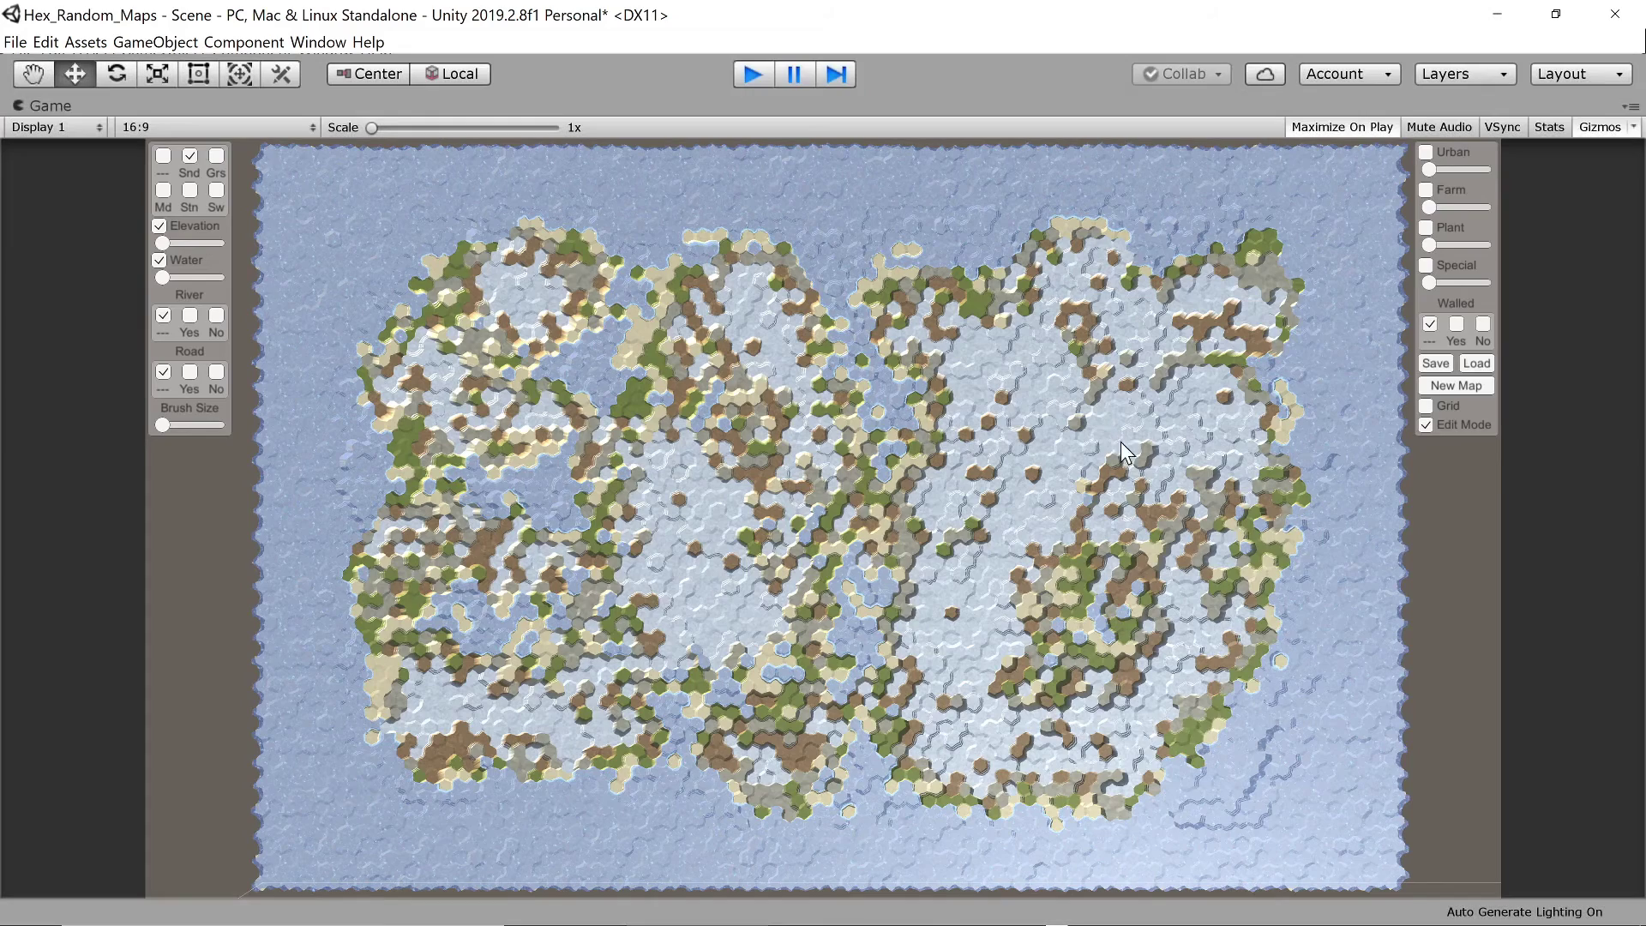
Set both map borders and Region Border to 5 and Region Count to 2, and preview the generated map.
drag(1468, 679, 1509, 656)
click(1468, 657)
click(756, 74)
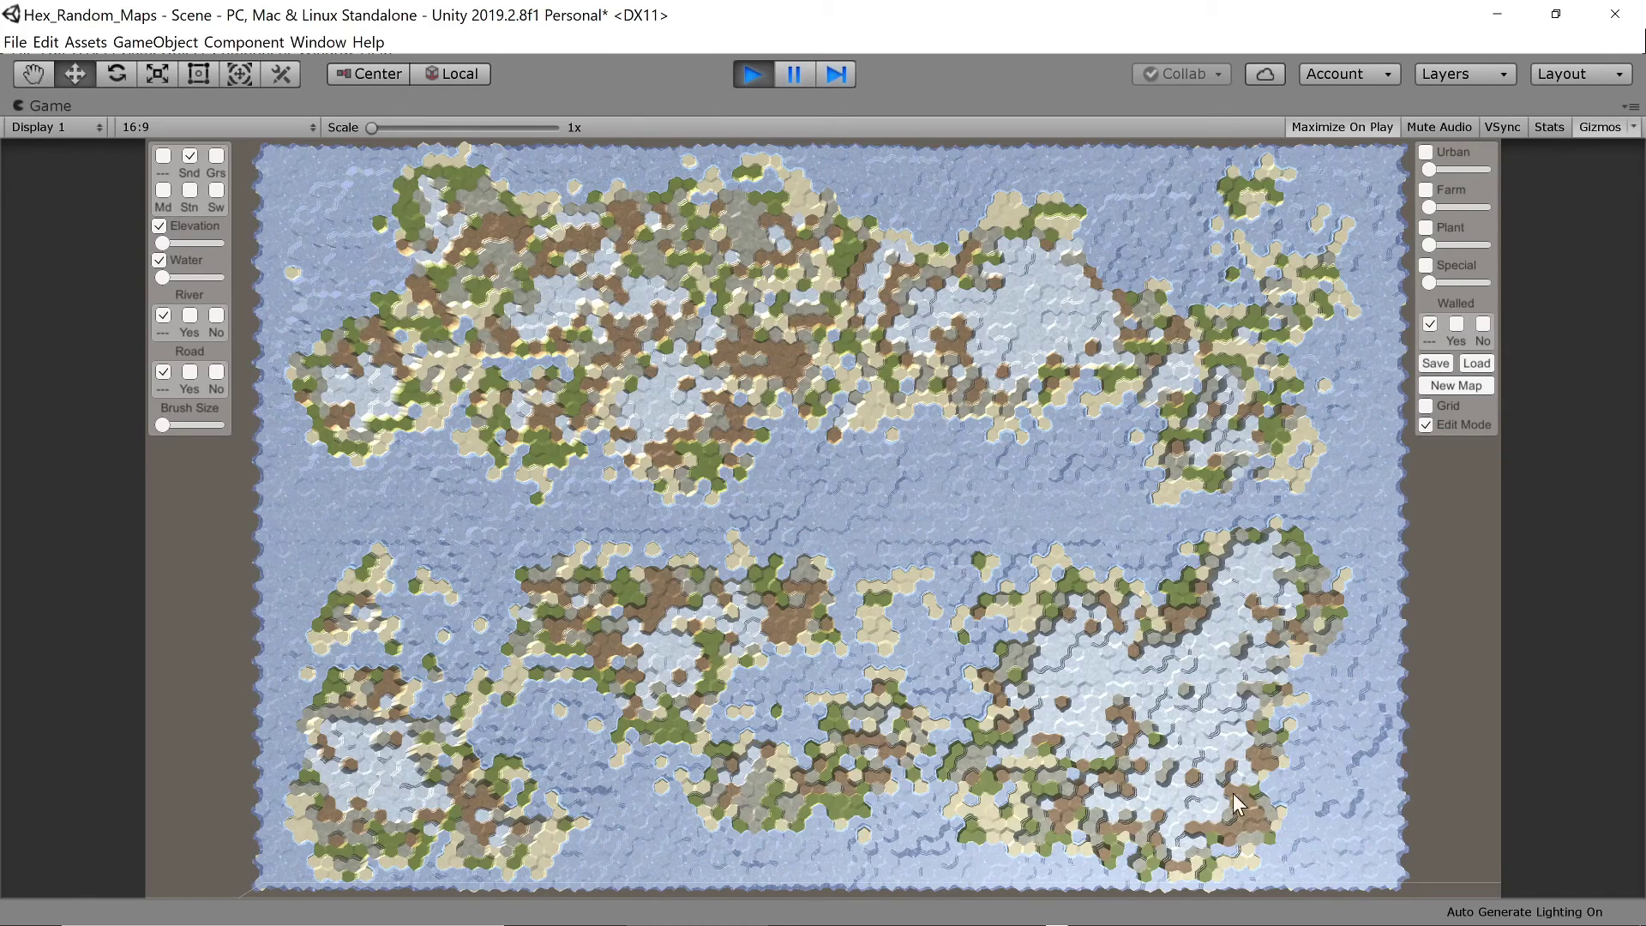
key(ctrl+p)
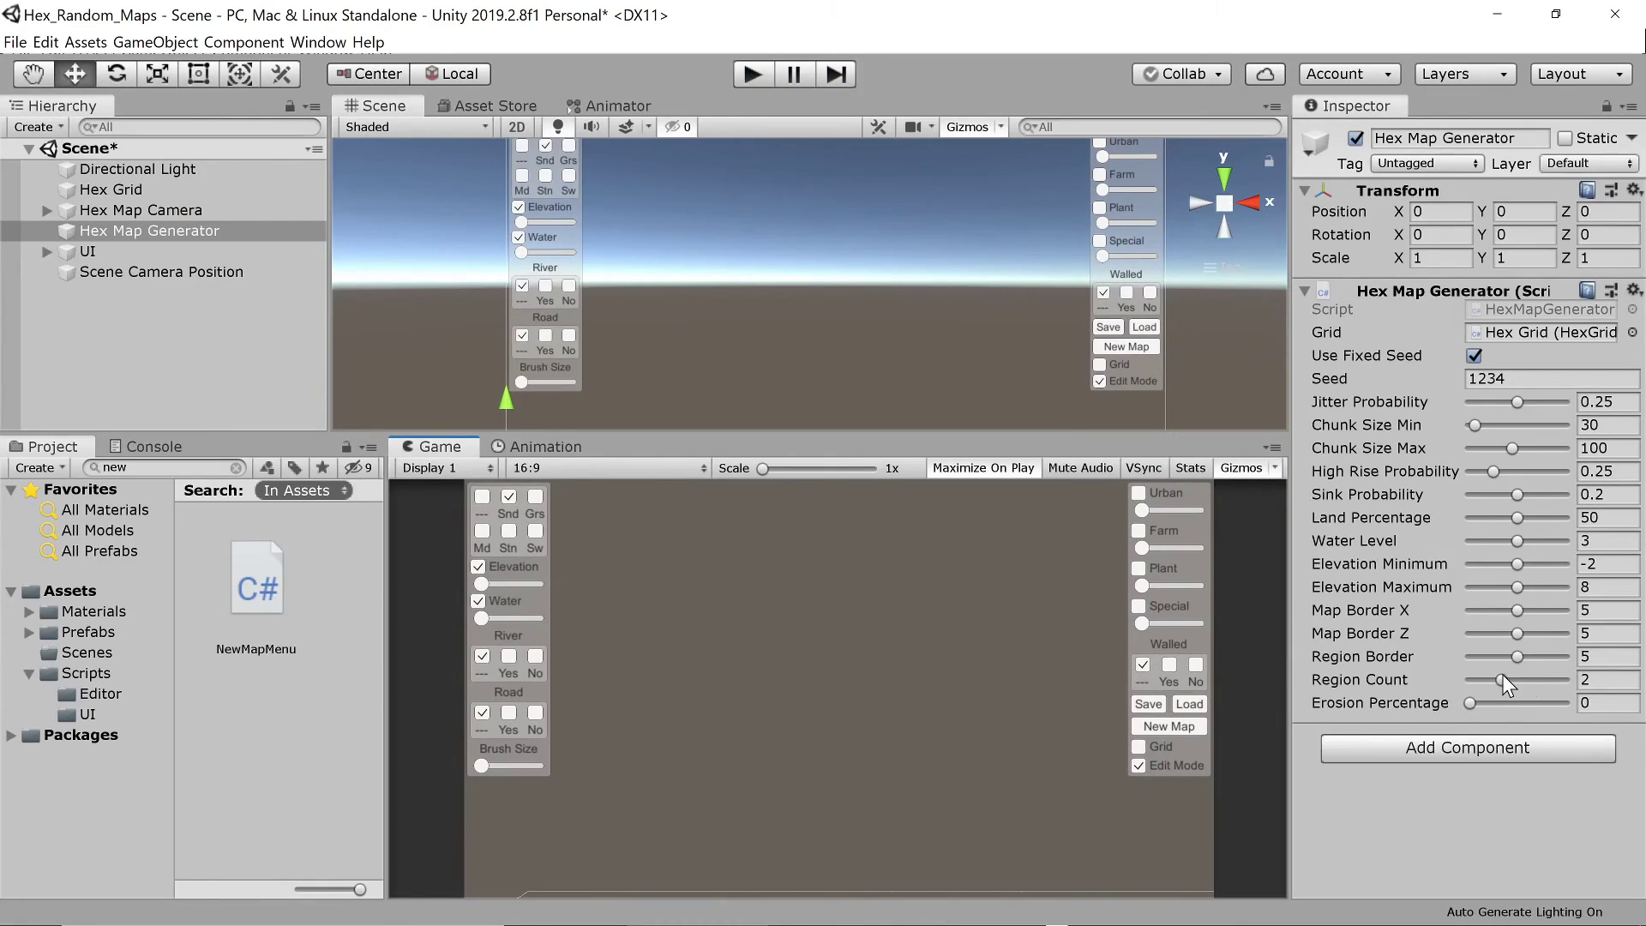
Set Region Count to 3 and Region Border to 3, and preview the generated map.
mouse_move(1502, 677)
mouse_down()
mouse_move(1516, 652)
mouse_move(1499, 657)
mouse_up()
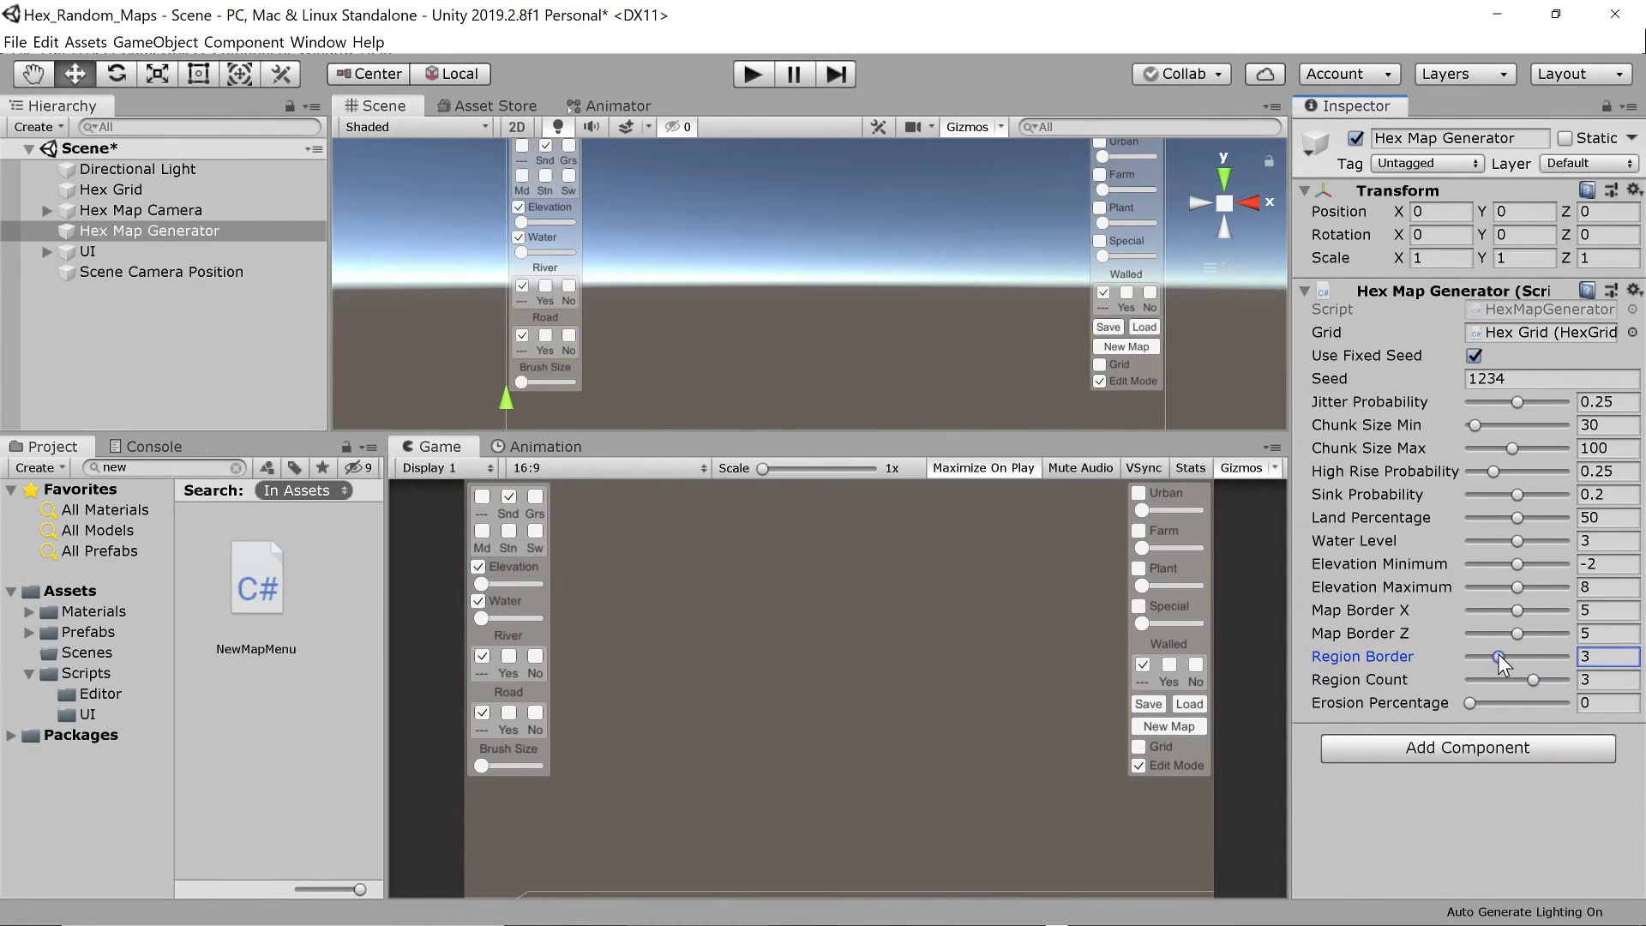
click(755, 74)
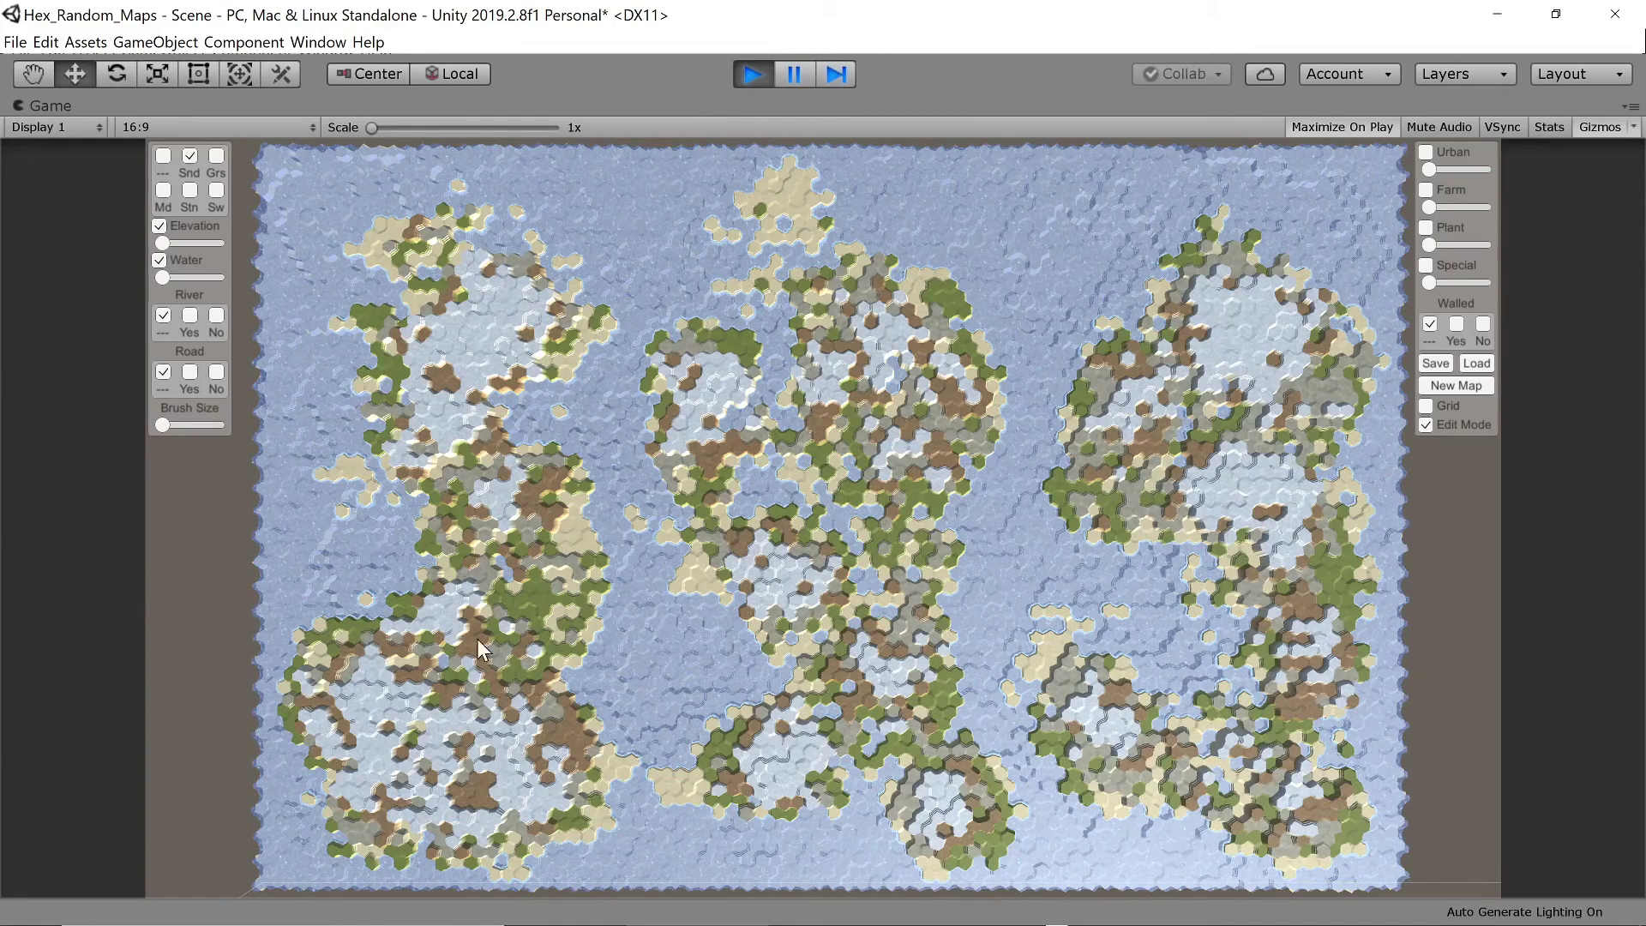
key(ctrl+p)
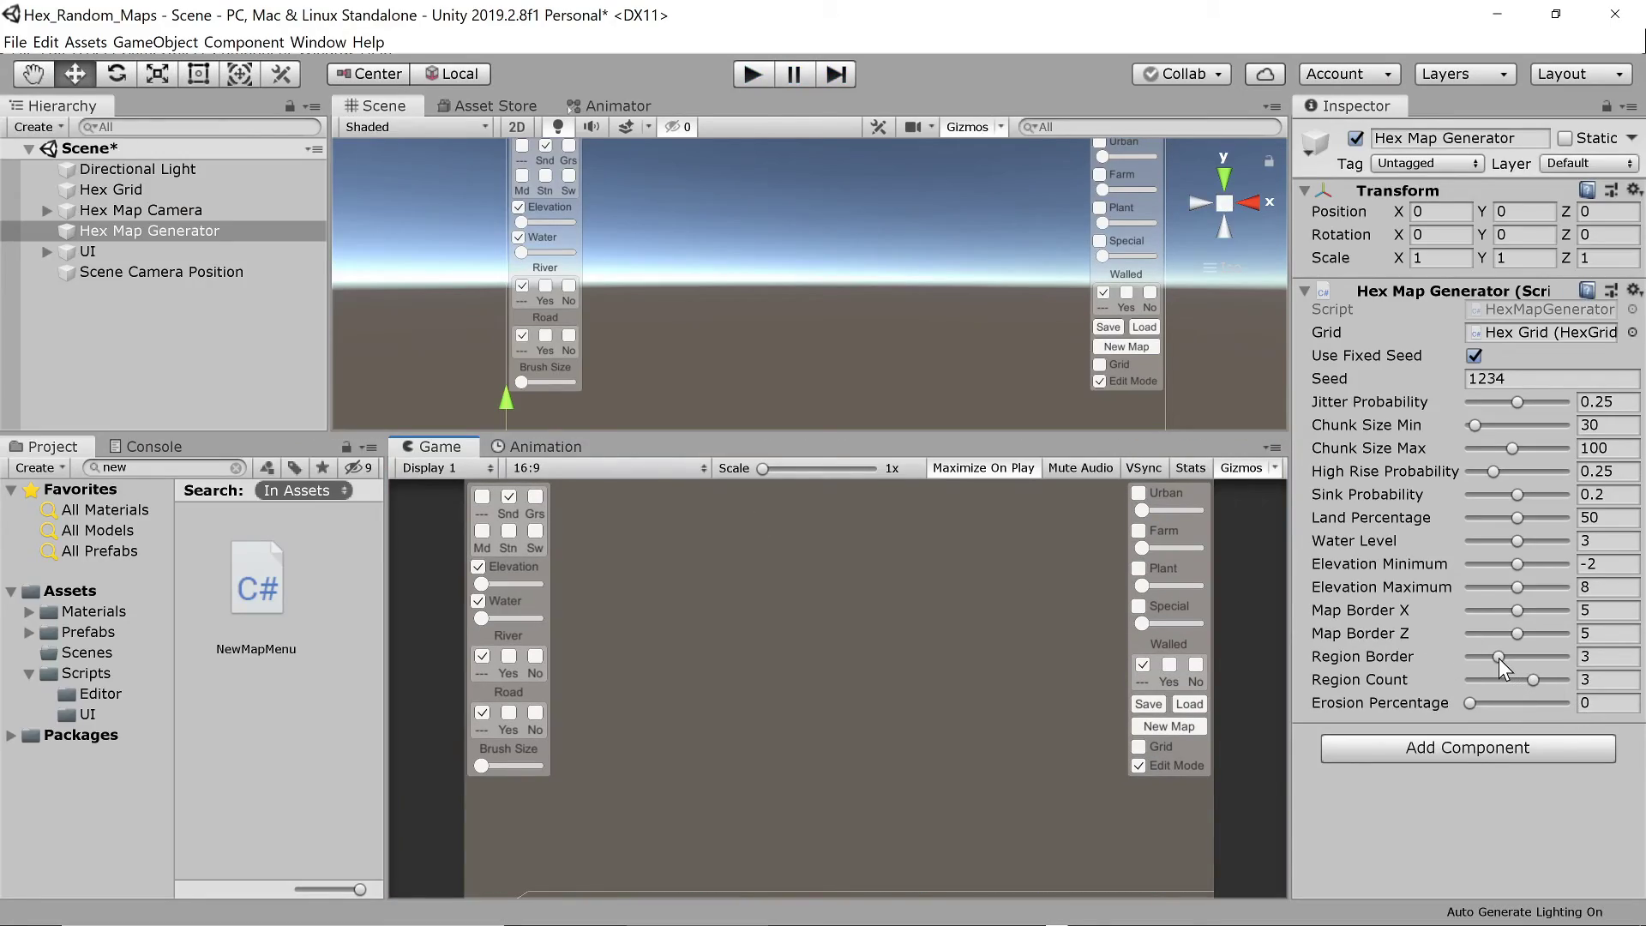
Set Region Border to 10 and preview the generated map.
drag(1498, 657, 1565, 657)
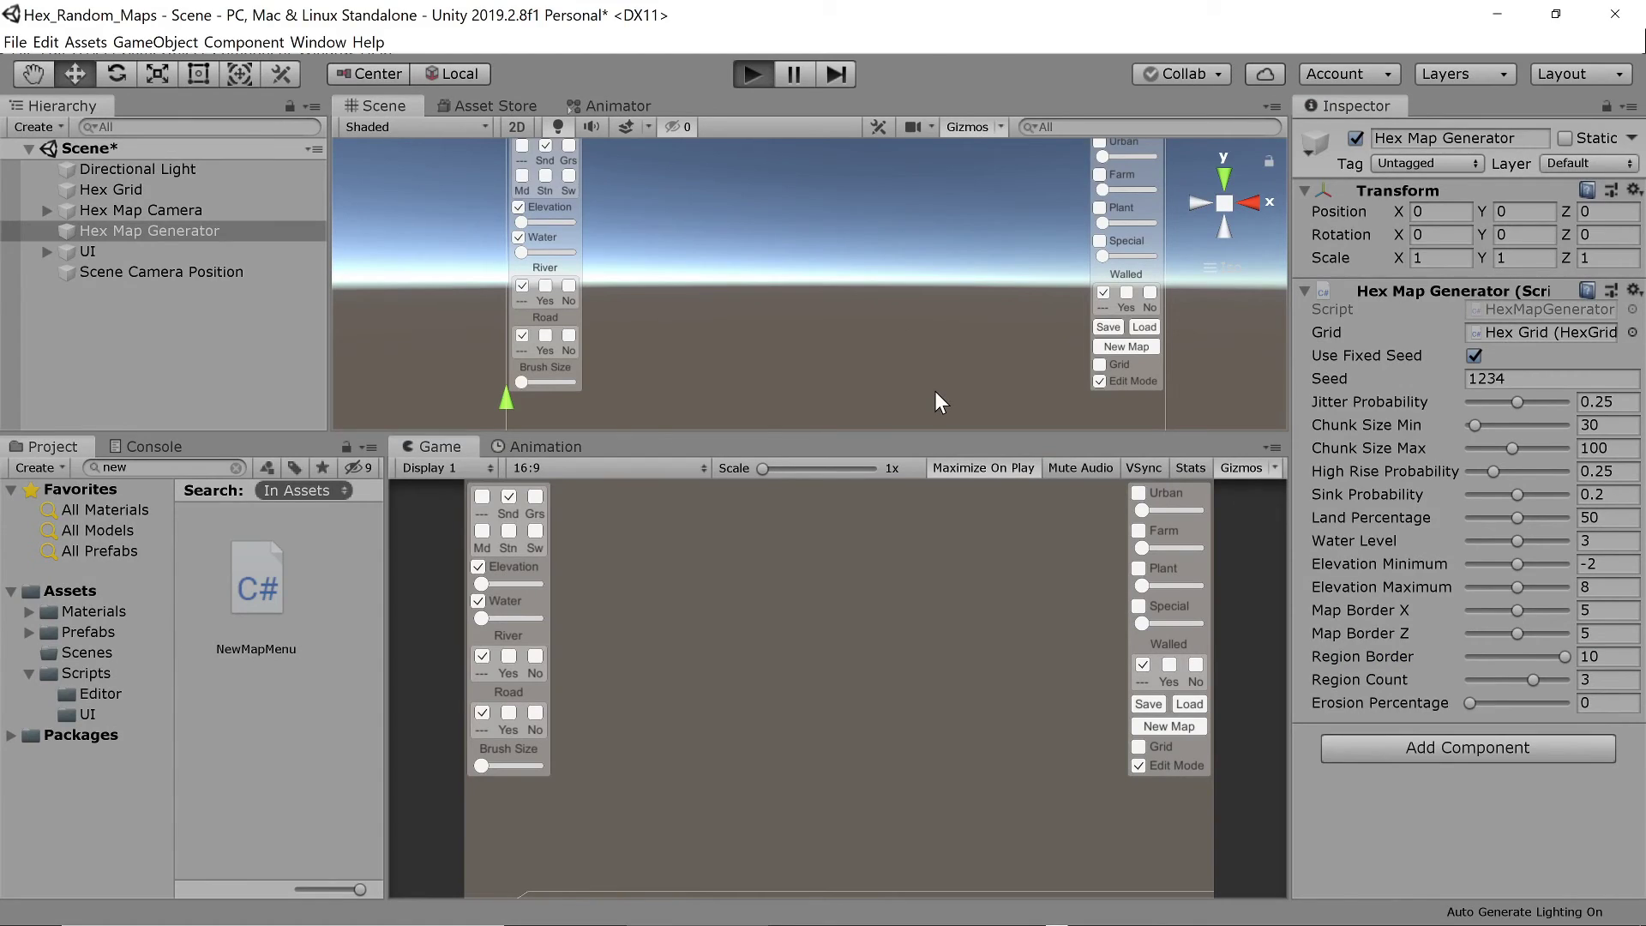
key(ctrl+p)
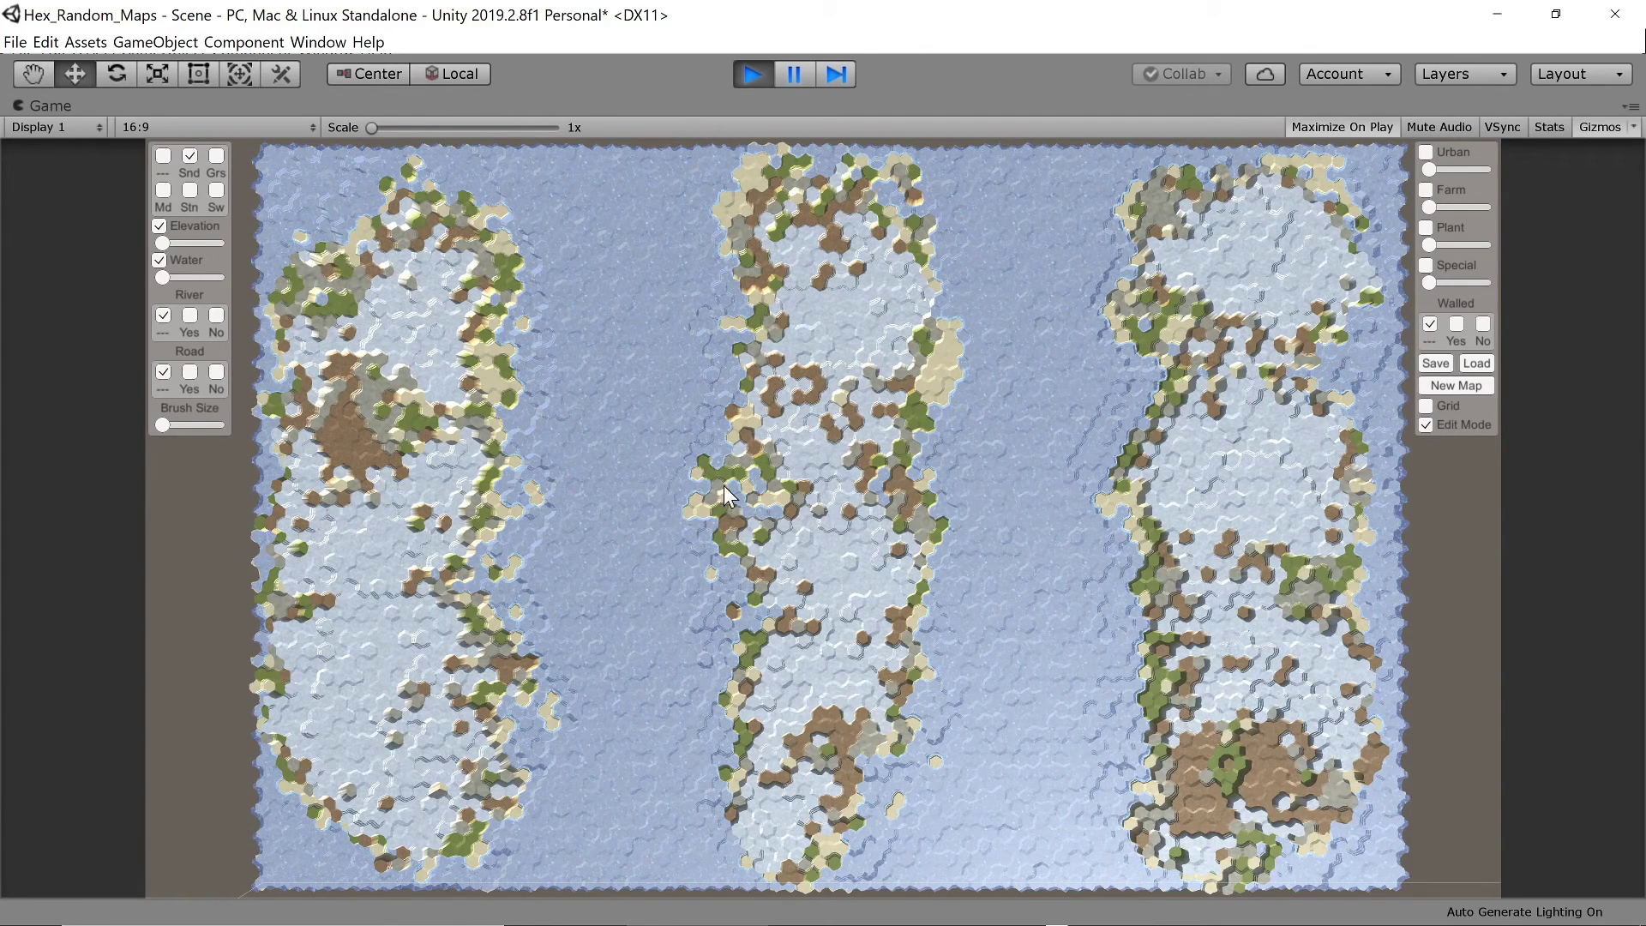
key(ctrl+p)
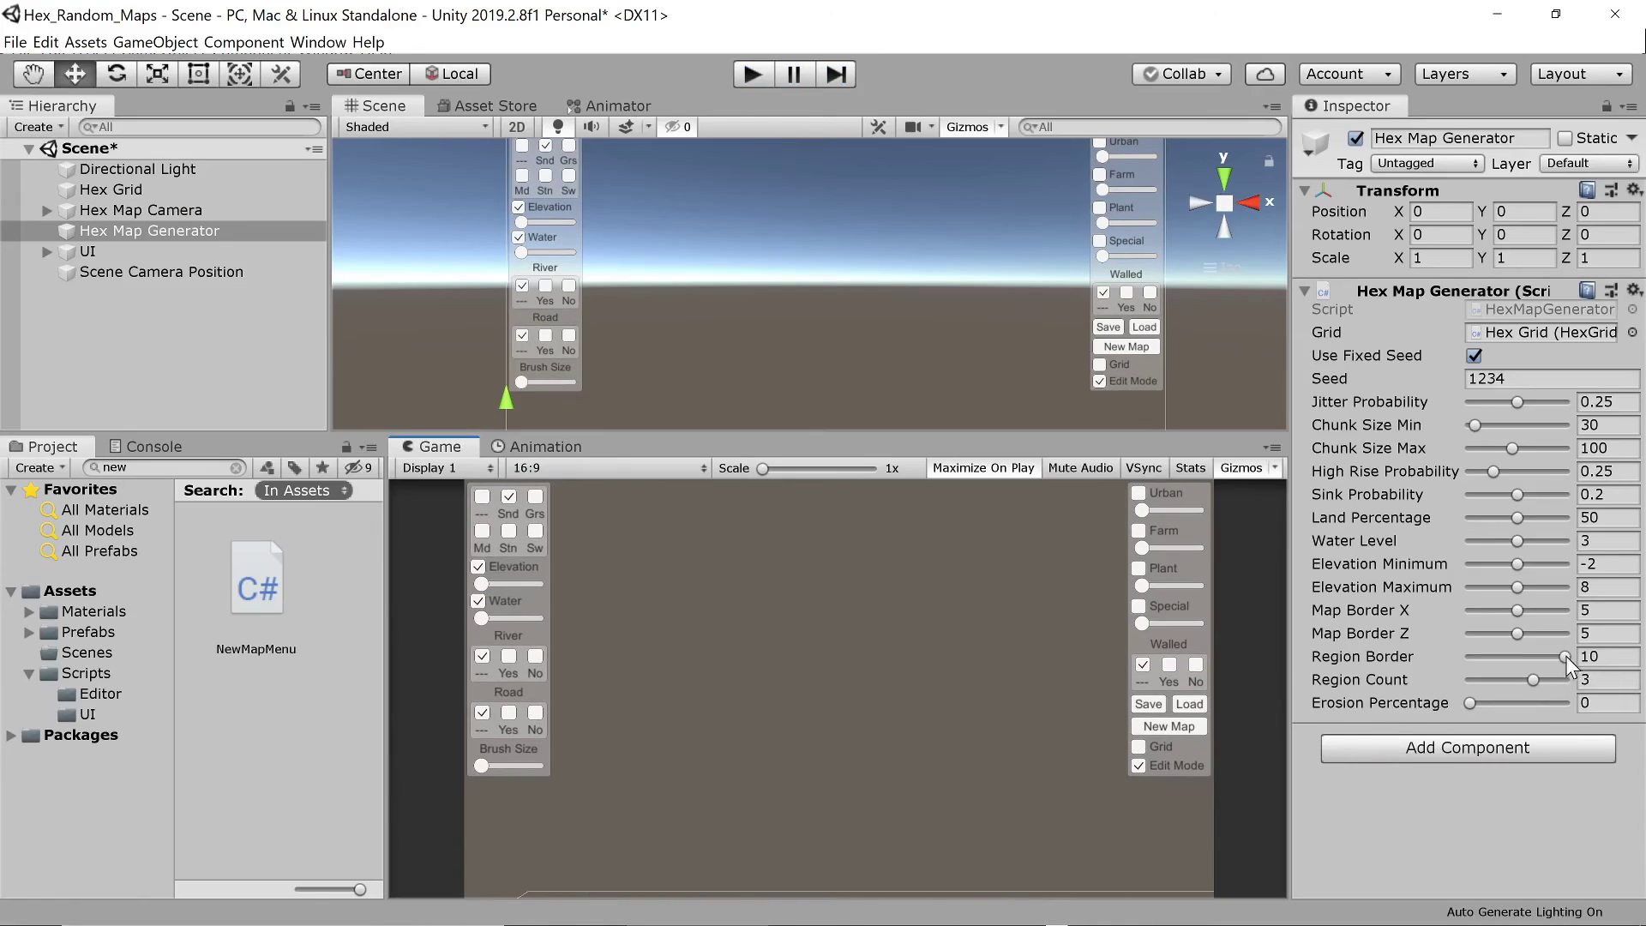
Set Region Border to 3 and Region Count to 4, and preview the generated map.
drag(1560, 653, 1496, 666)
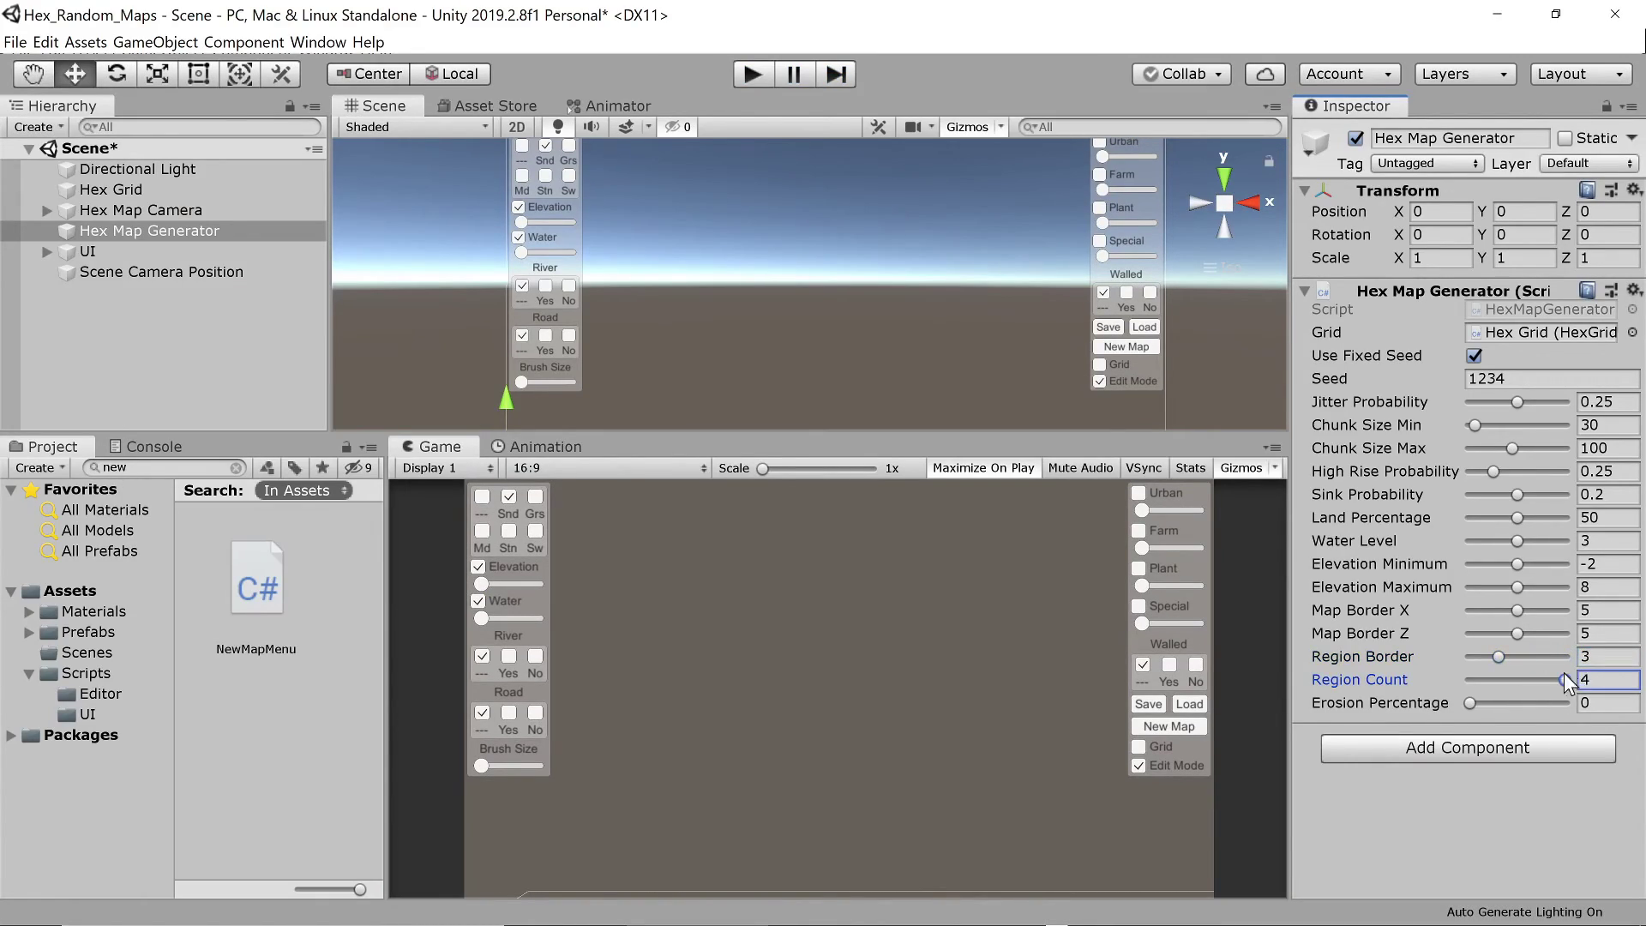
key(ctrl+p)
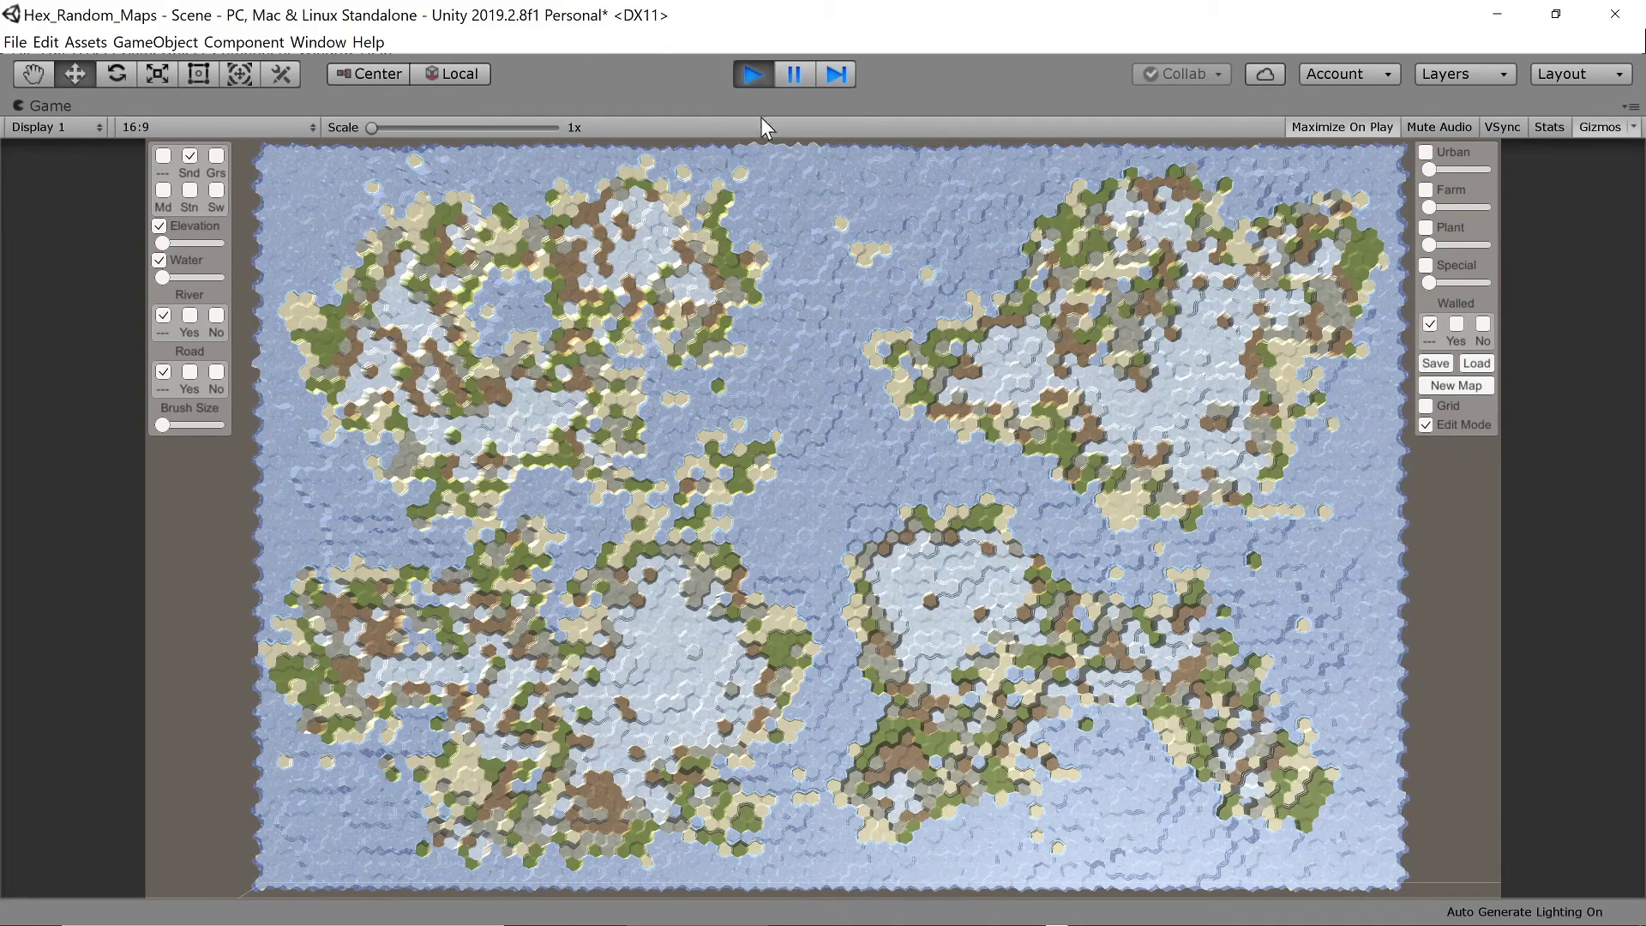
click(753, 75)
Set Region Border to 5 and Land Percentage to 40, and preview the generated map.
click(1512, 655)
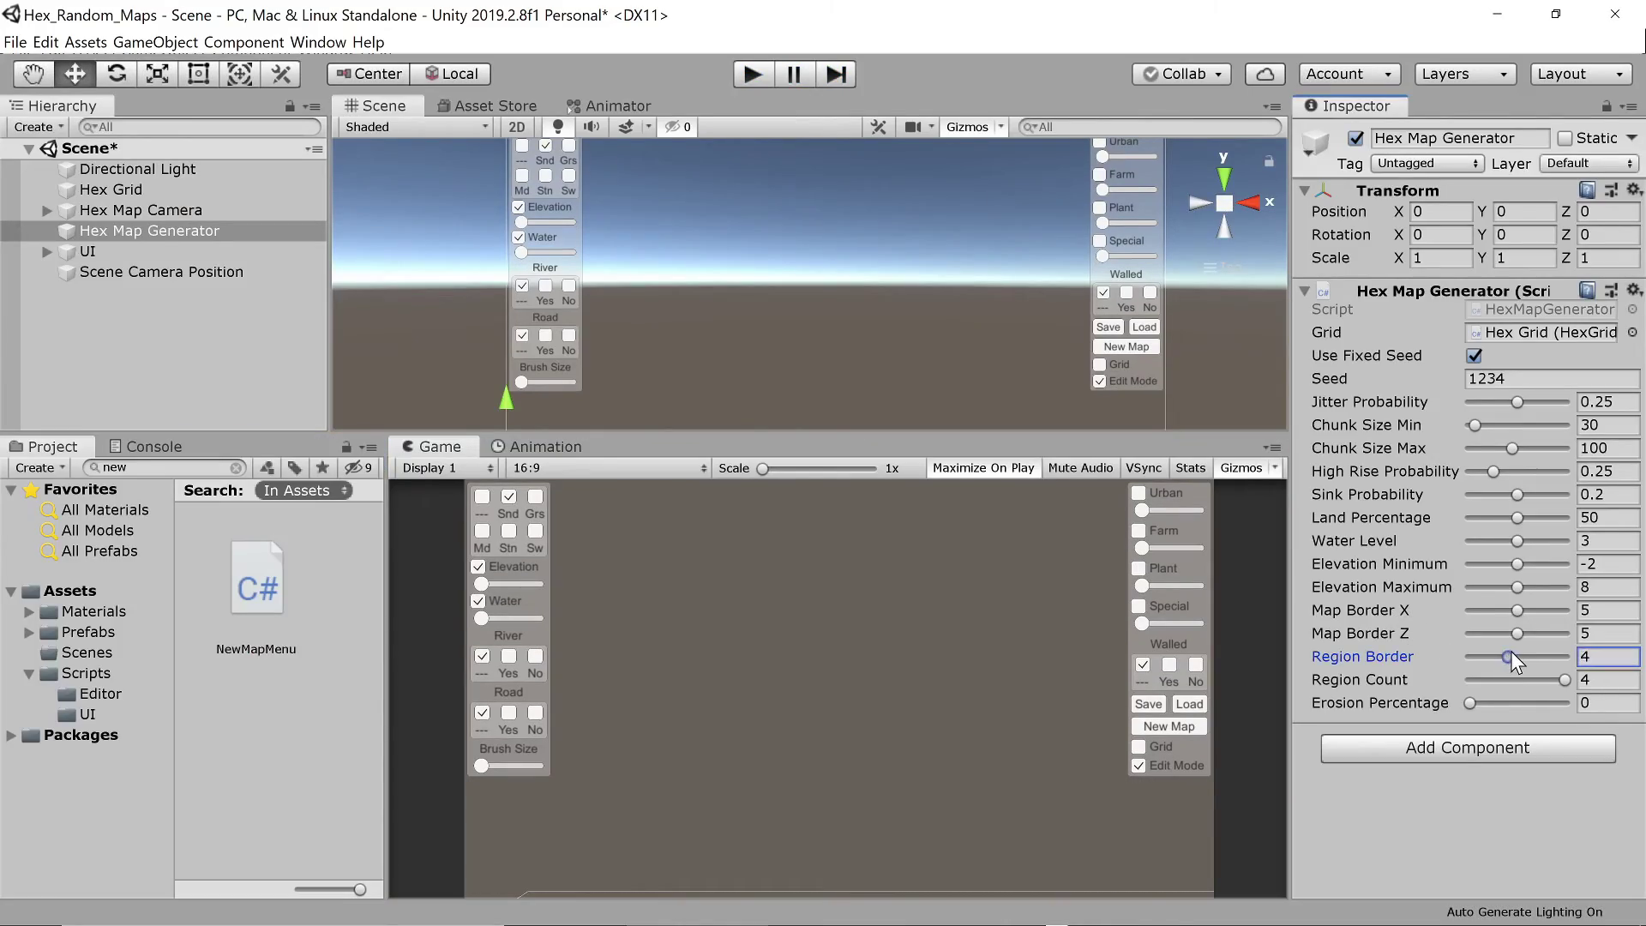
click(1609, 517)
text(40)
key(Return)
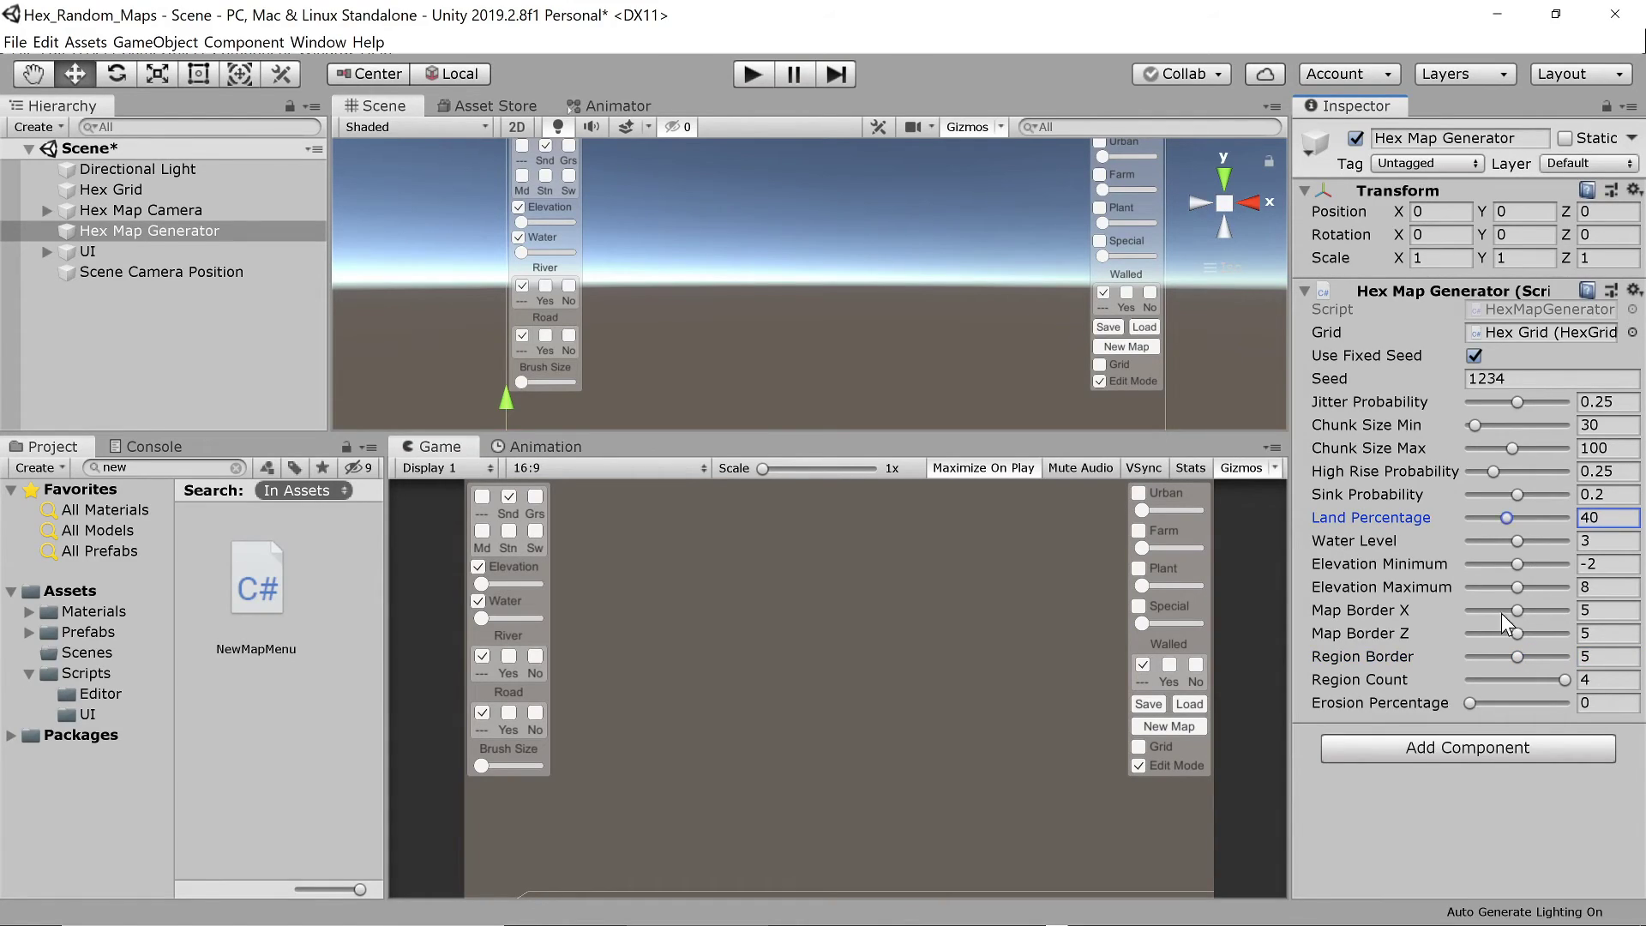
click(753, 75)
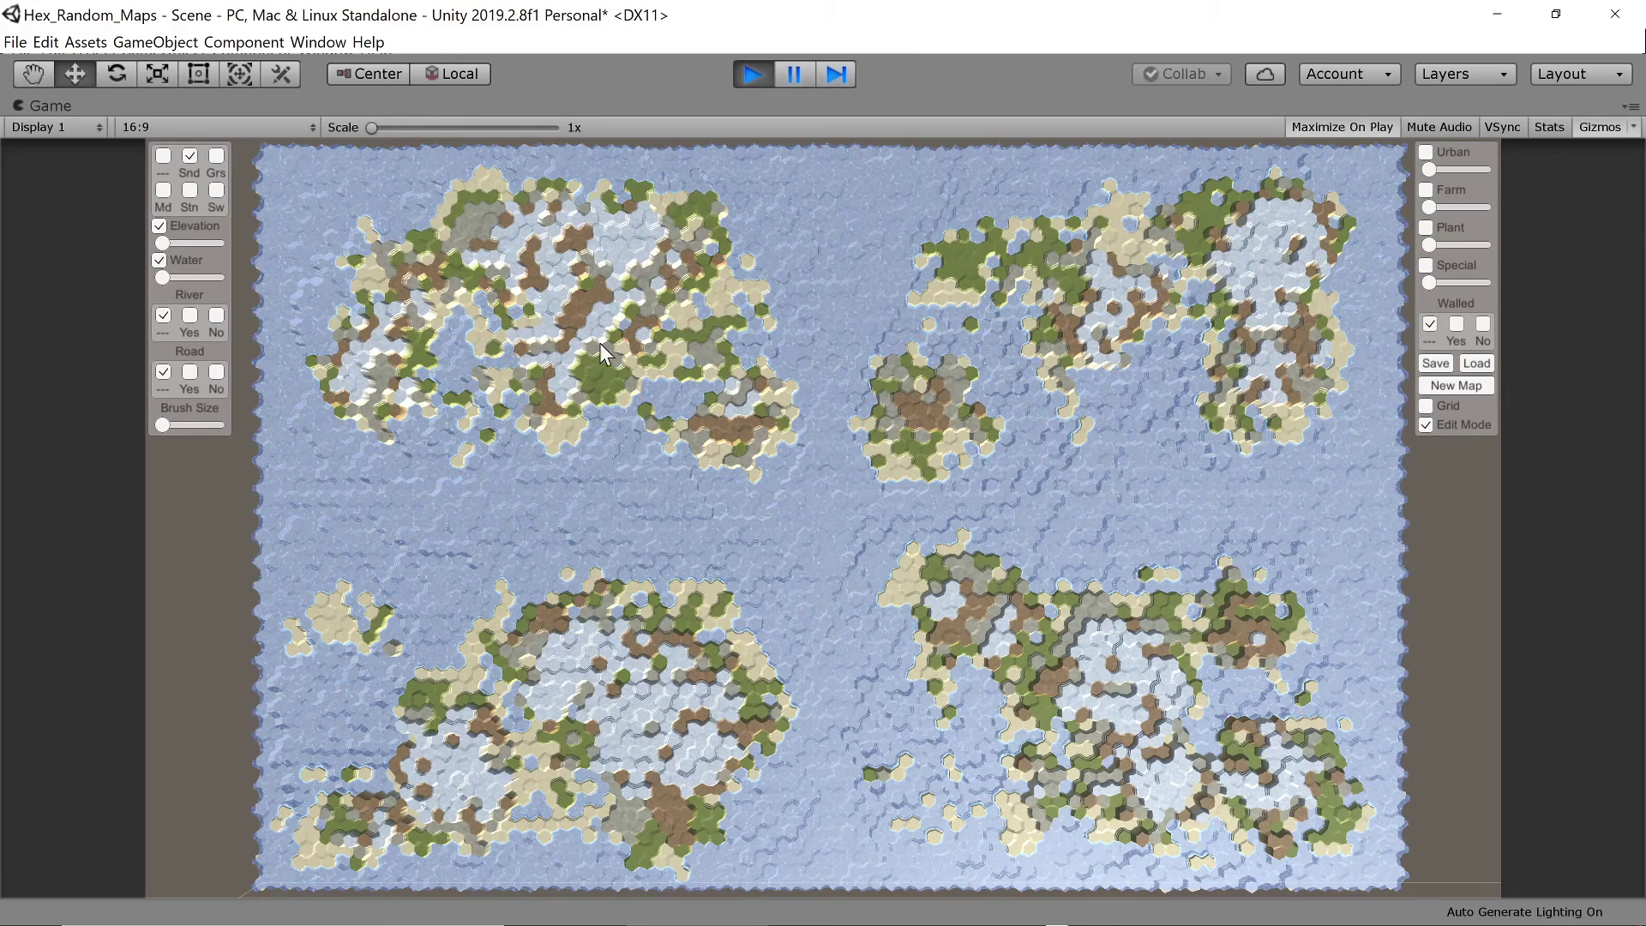
key(ctrl+p)
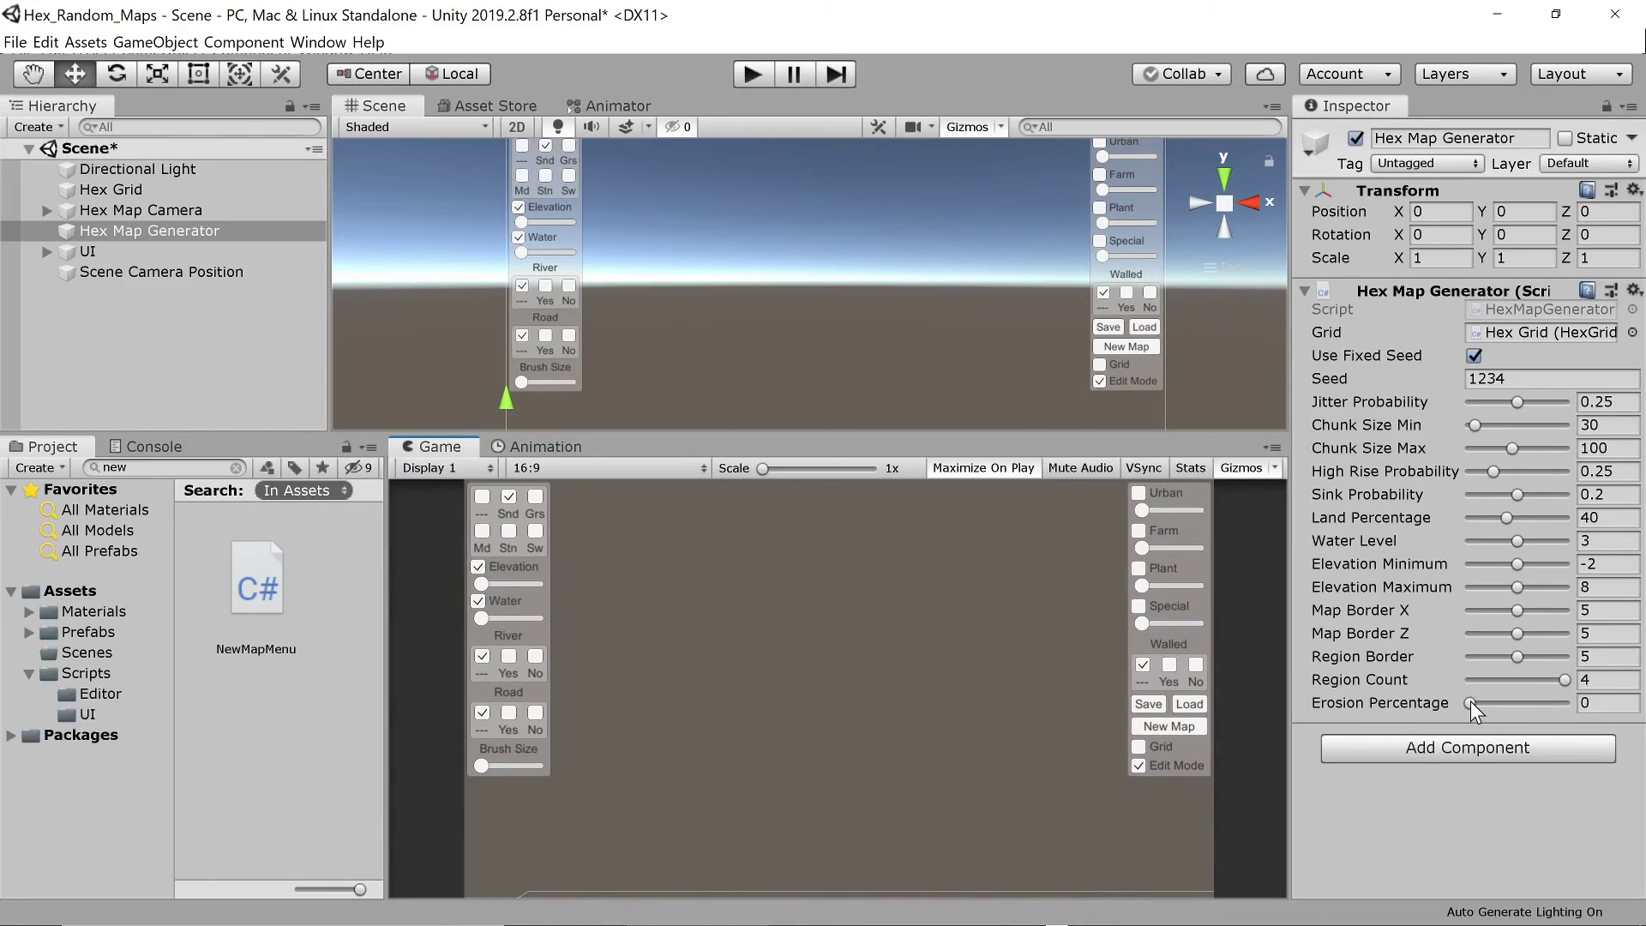
Set Erosion Percentage to 100 and preview the generated map.
drag(1469, 701, 1644, 715)
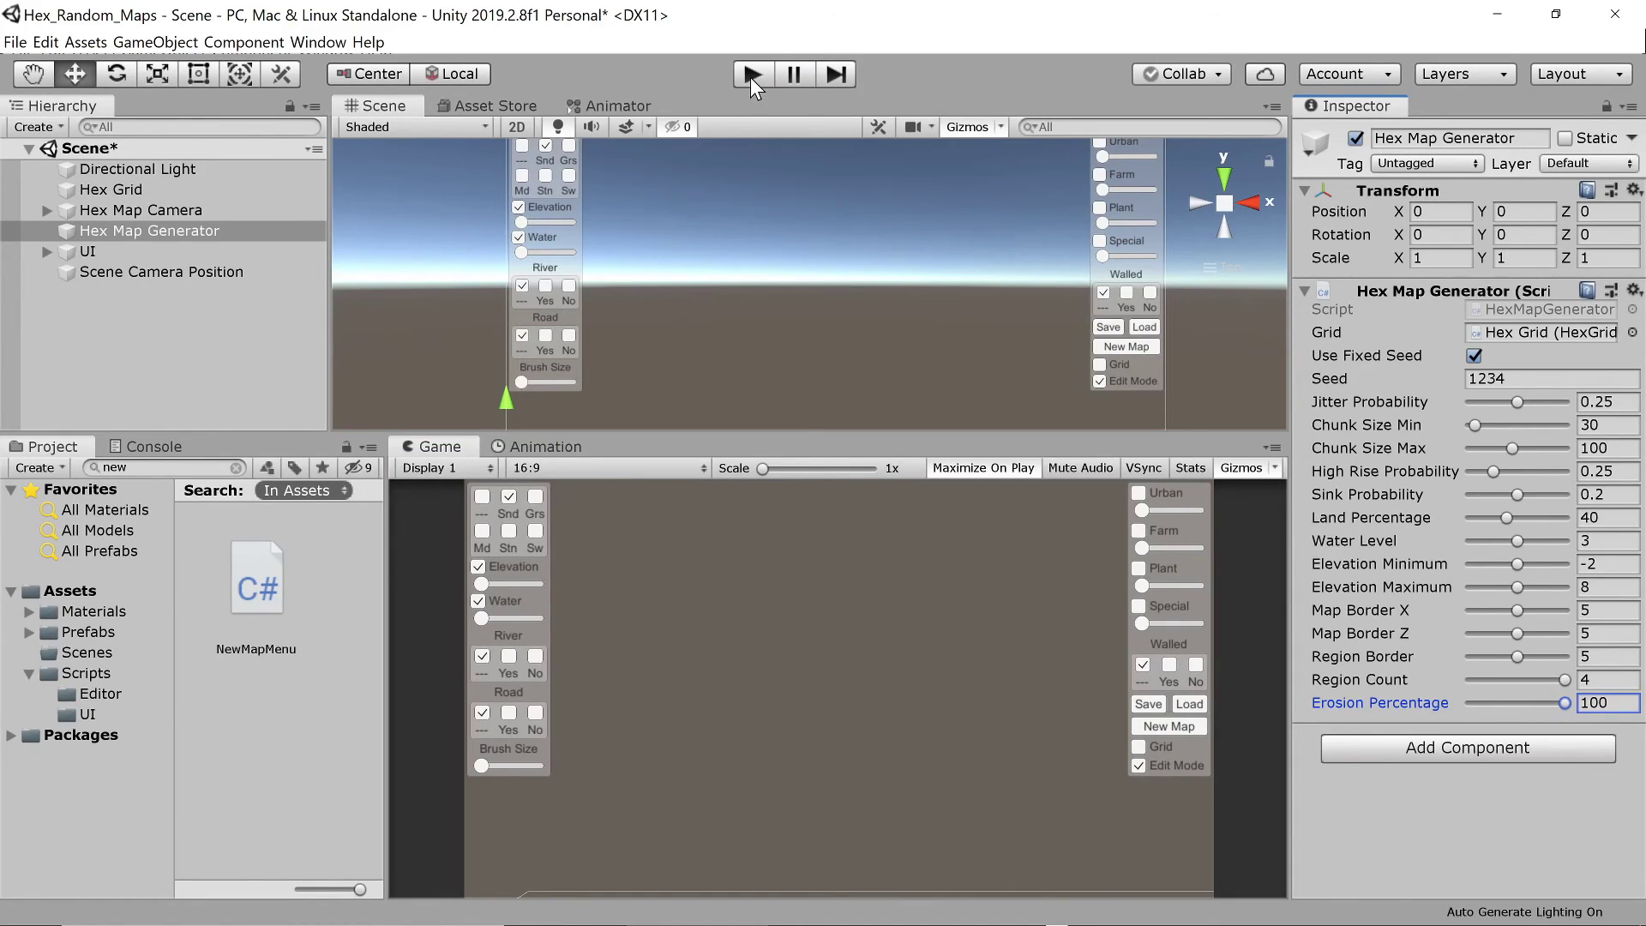
click(750, 77)
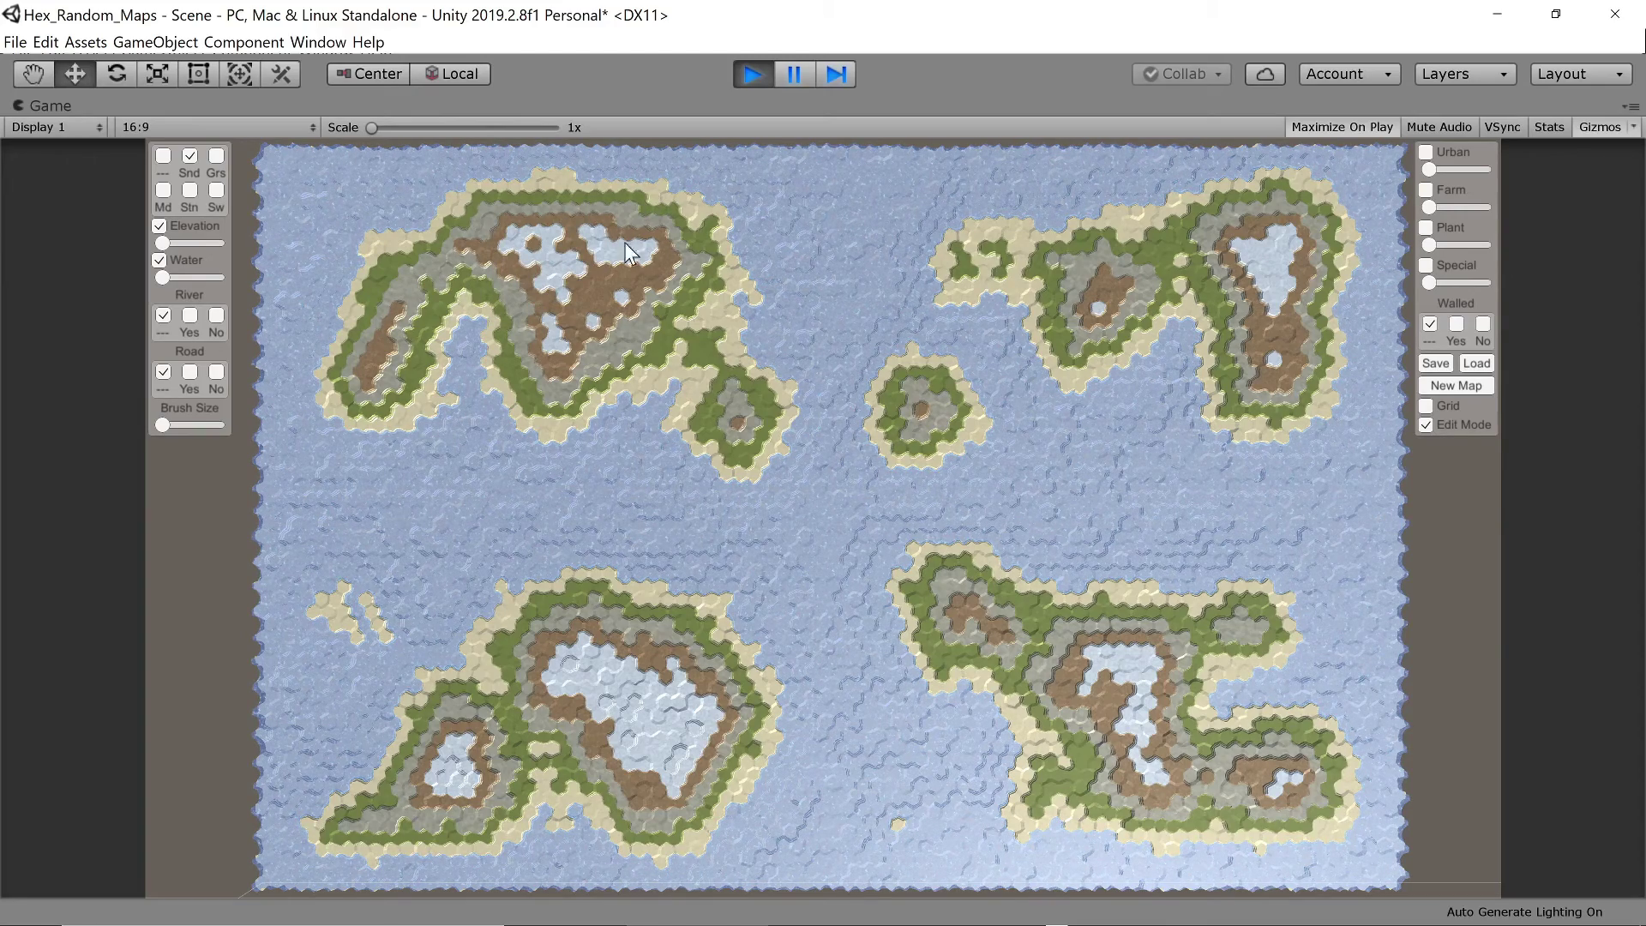
click(749, 77)
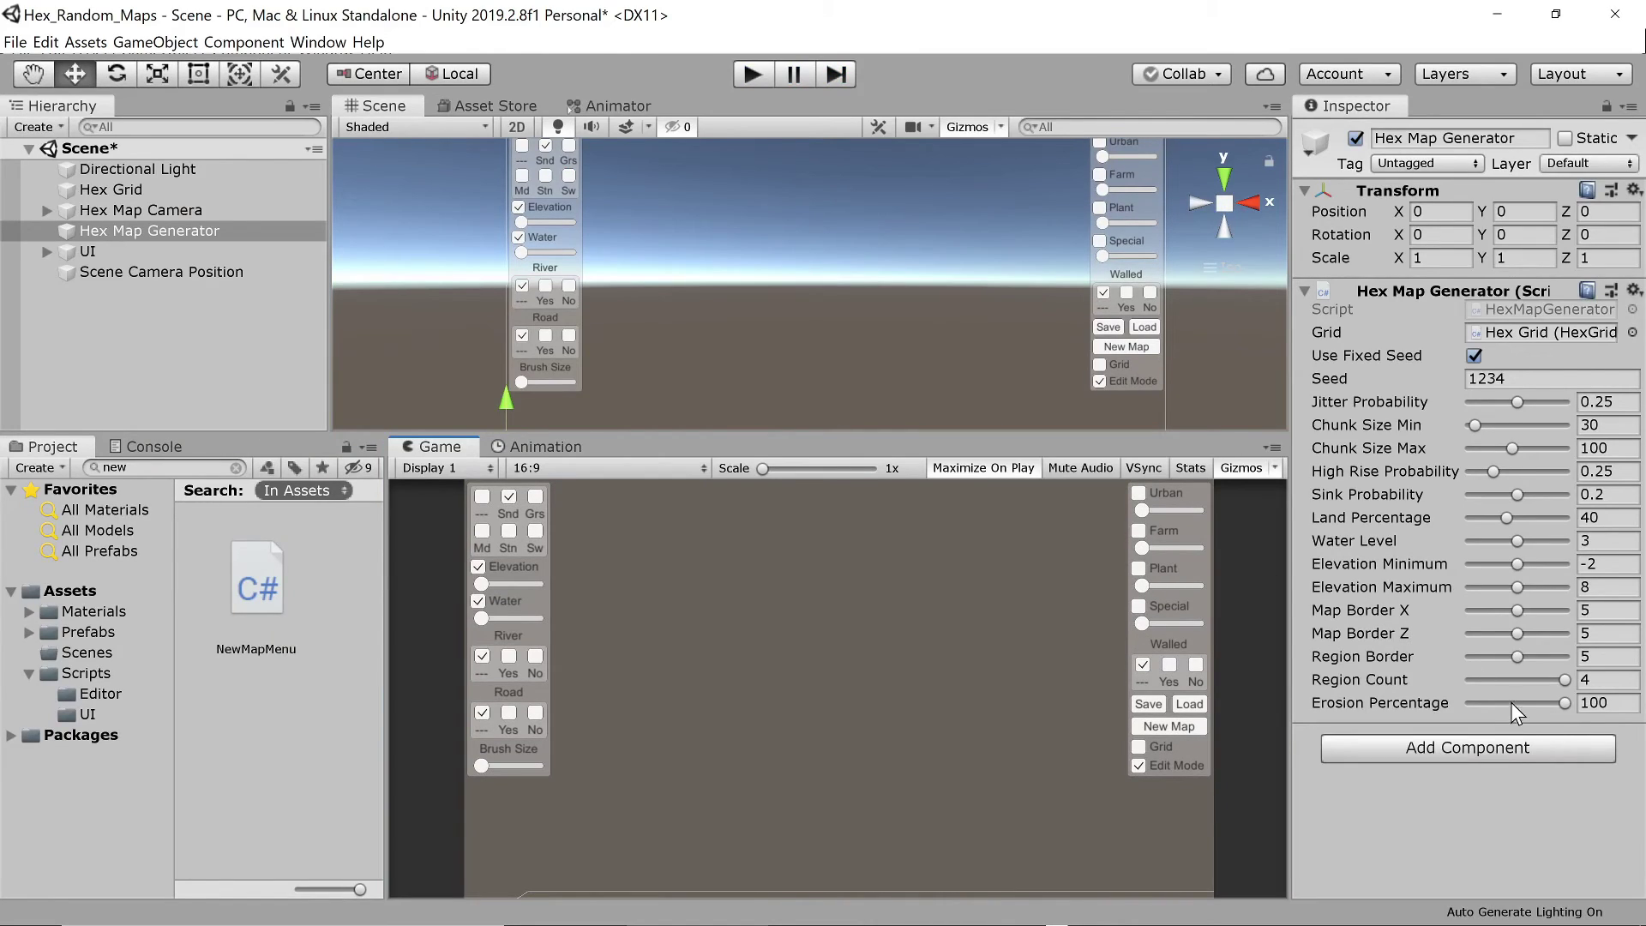
Set Erosion Percentage to 50 and preview the generated map.
drag(1510, 702, 1525, 703)
click(1602, 688)
click(1603, 702)
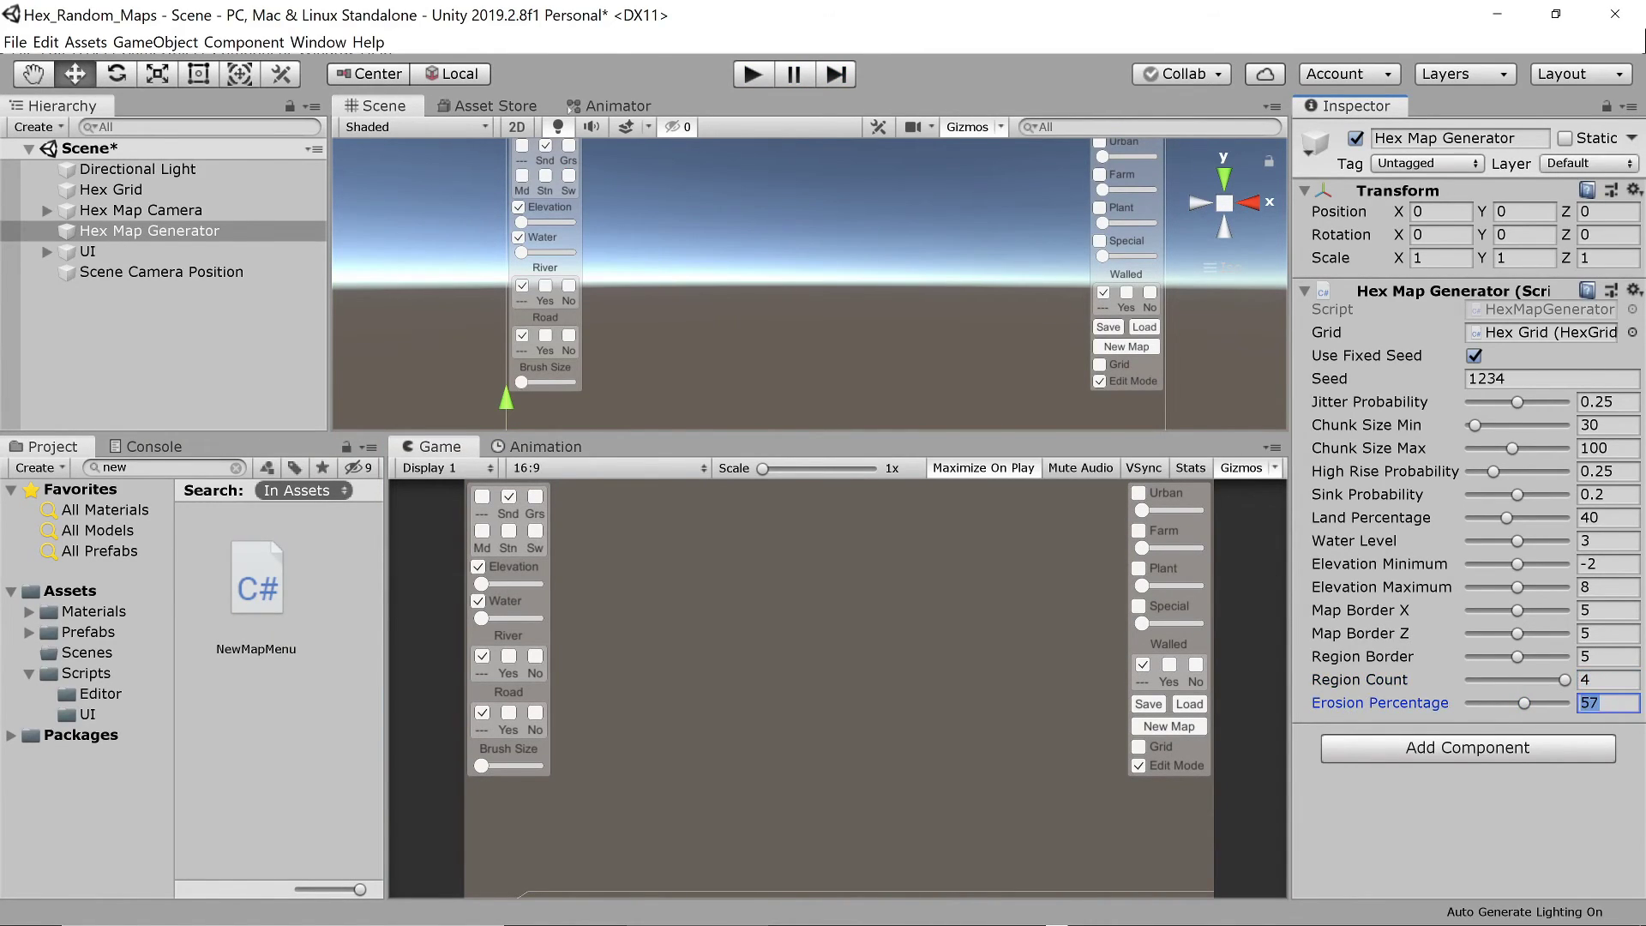
text(50)
key(Return)
click(752, 75)
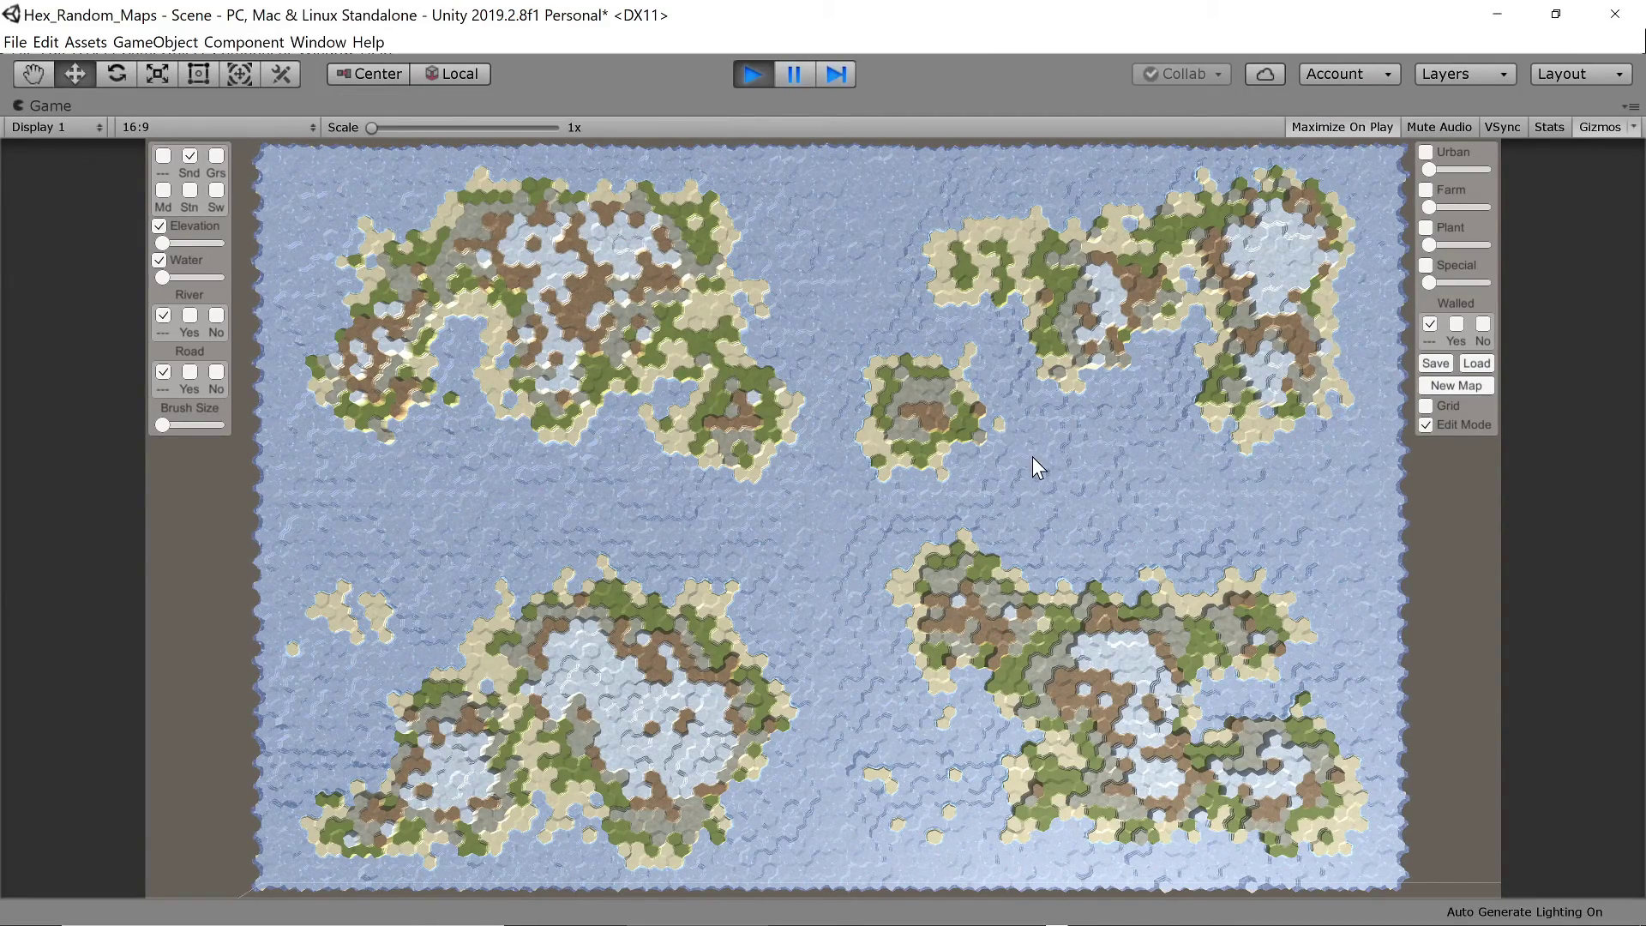
key(ctrl+p)
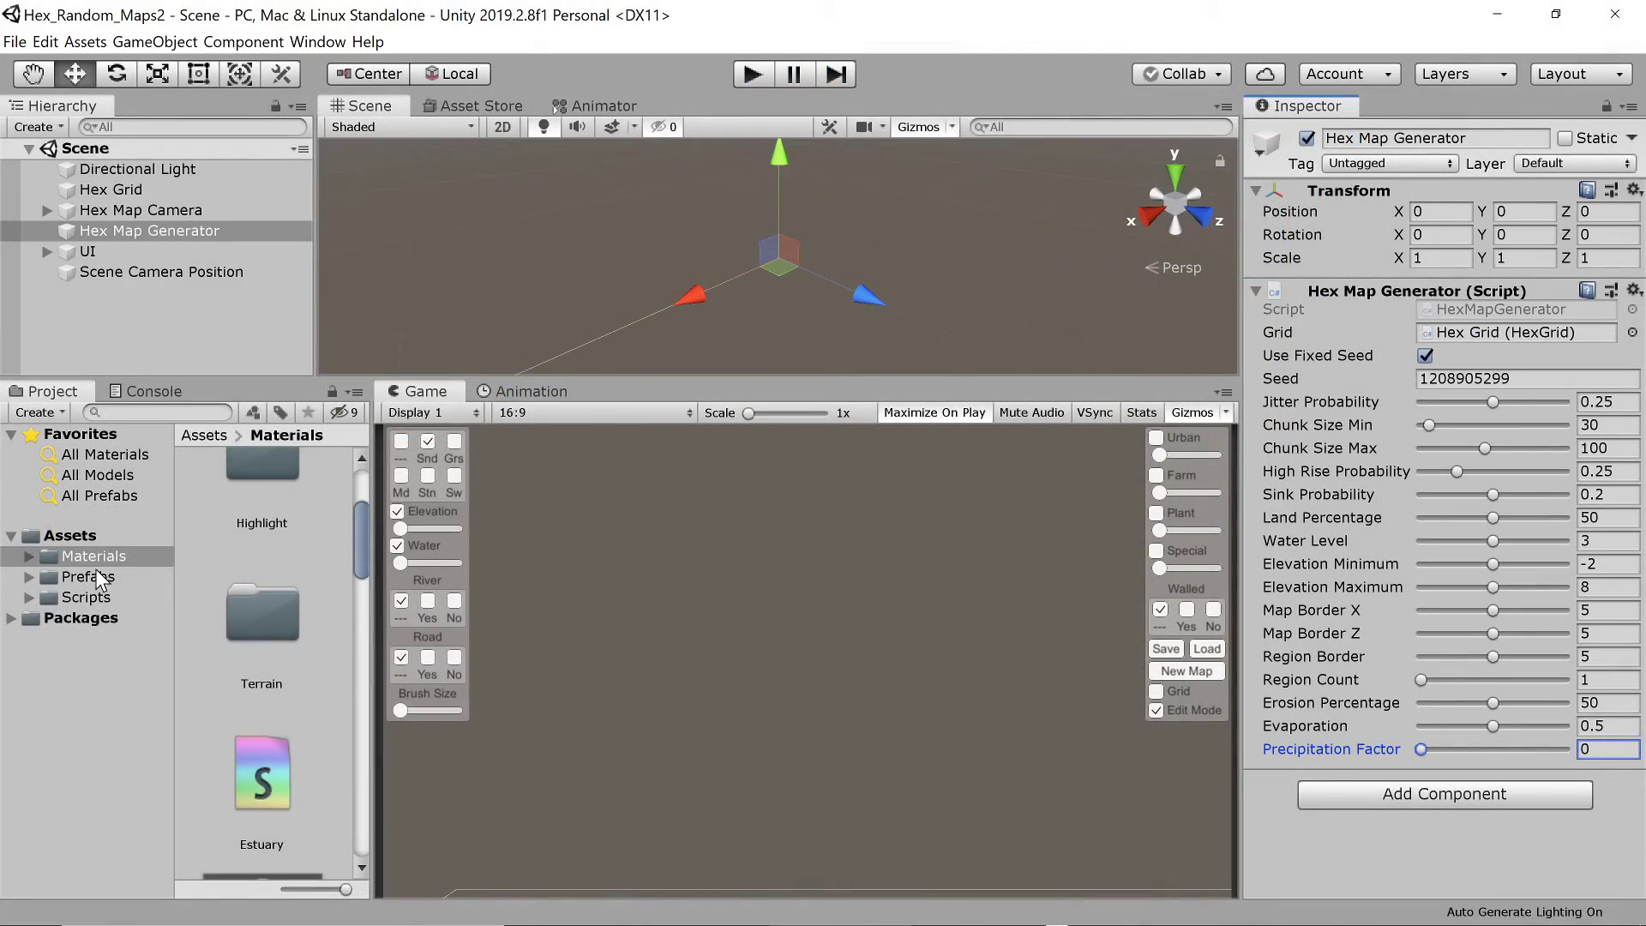
Select the Terrain material in the Terrain subfolder of Materials and locate its Show Map Data option.
click(95, 556)
double_click(274, 609)
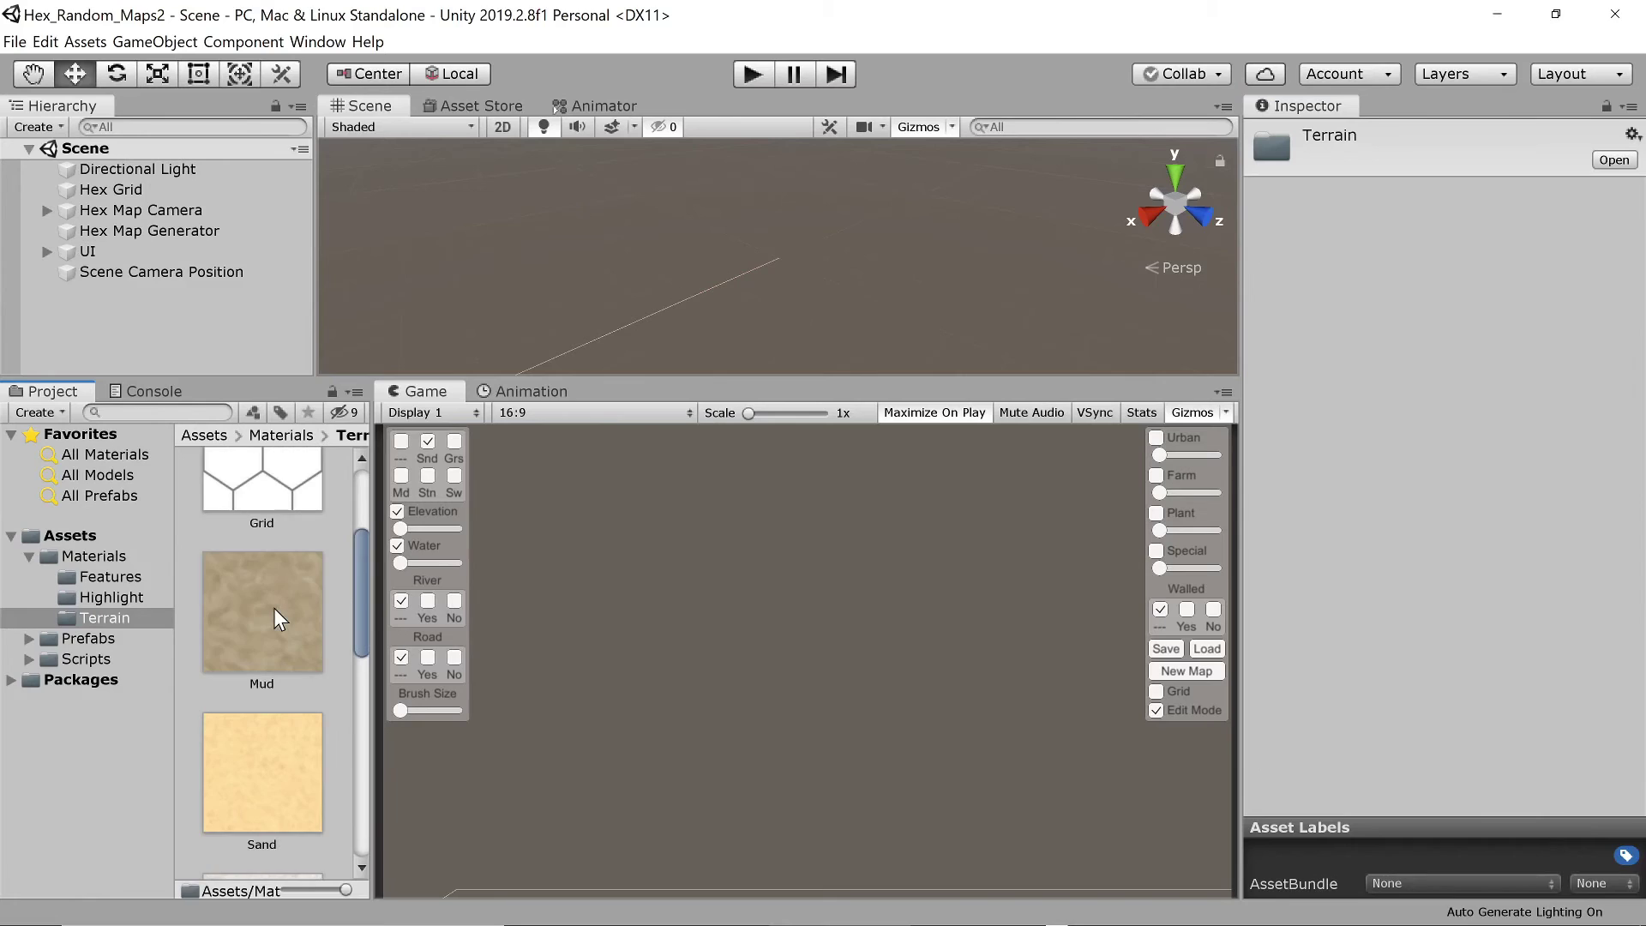
scroll(274, 610, down, 3)
scroll(280, 606, down, 5)
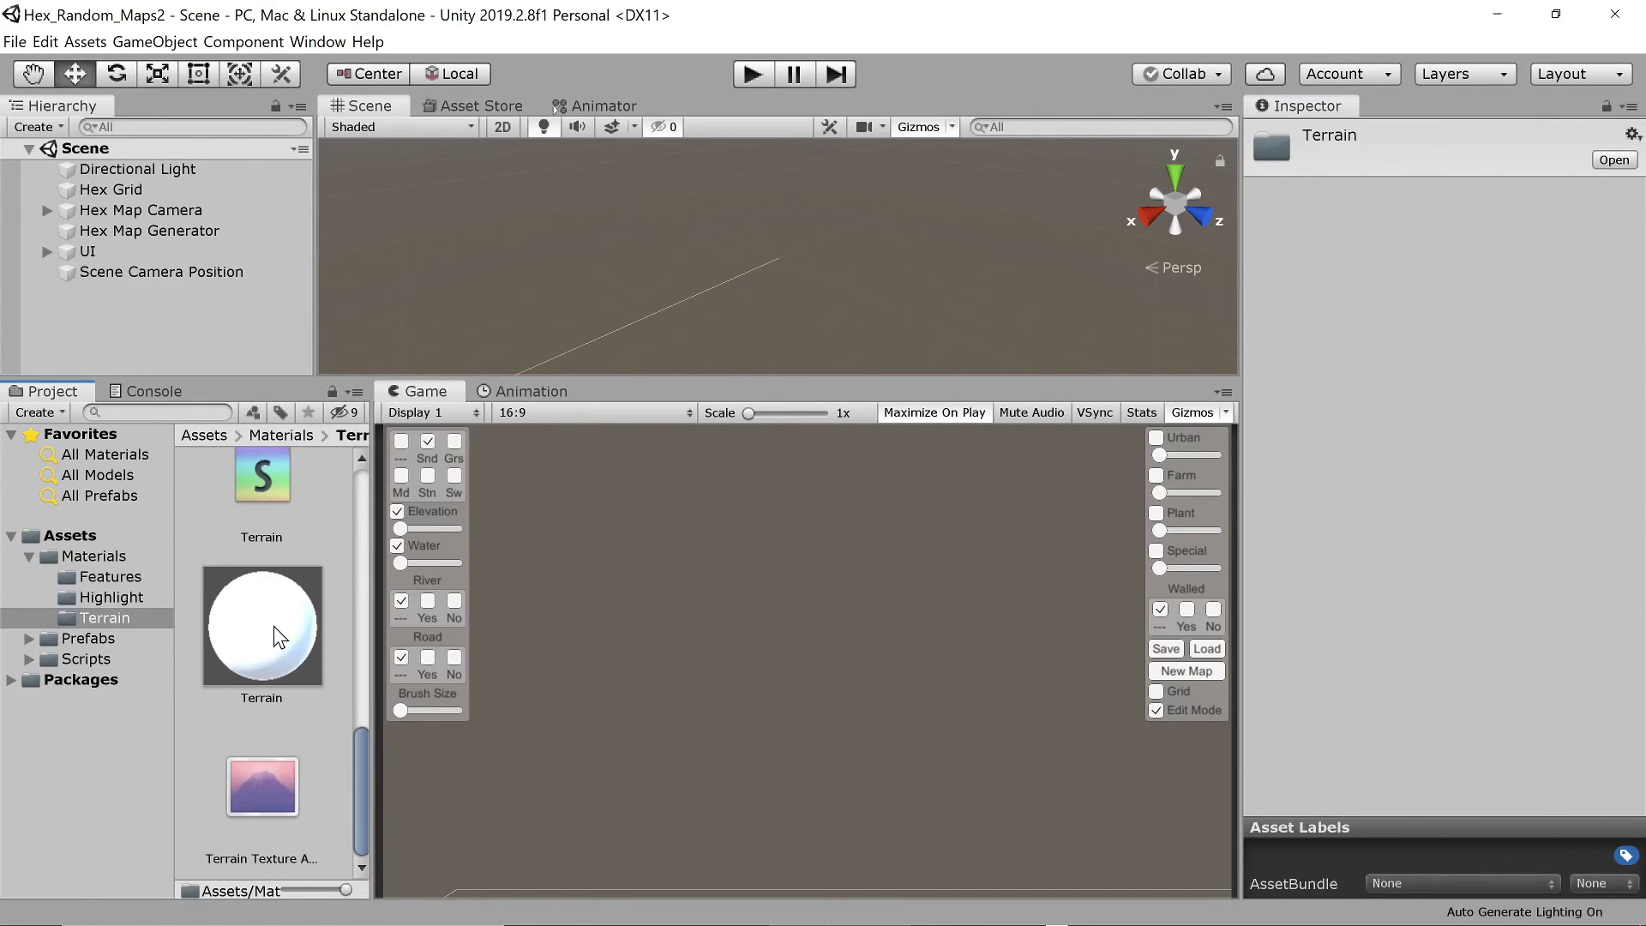
click(275, 626)
scroll(1452, 409, down, 3)
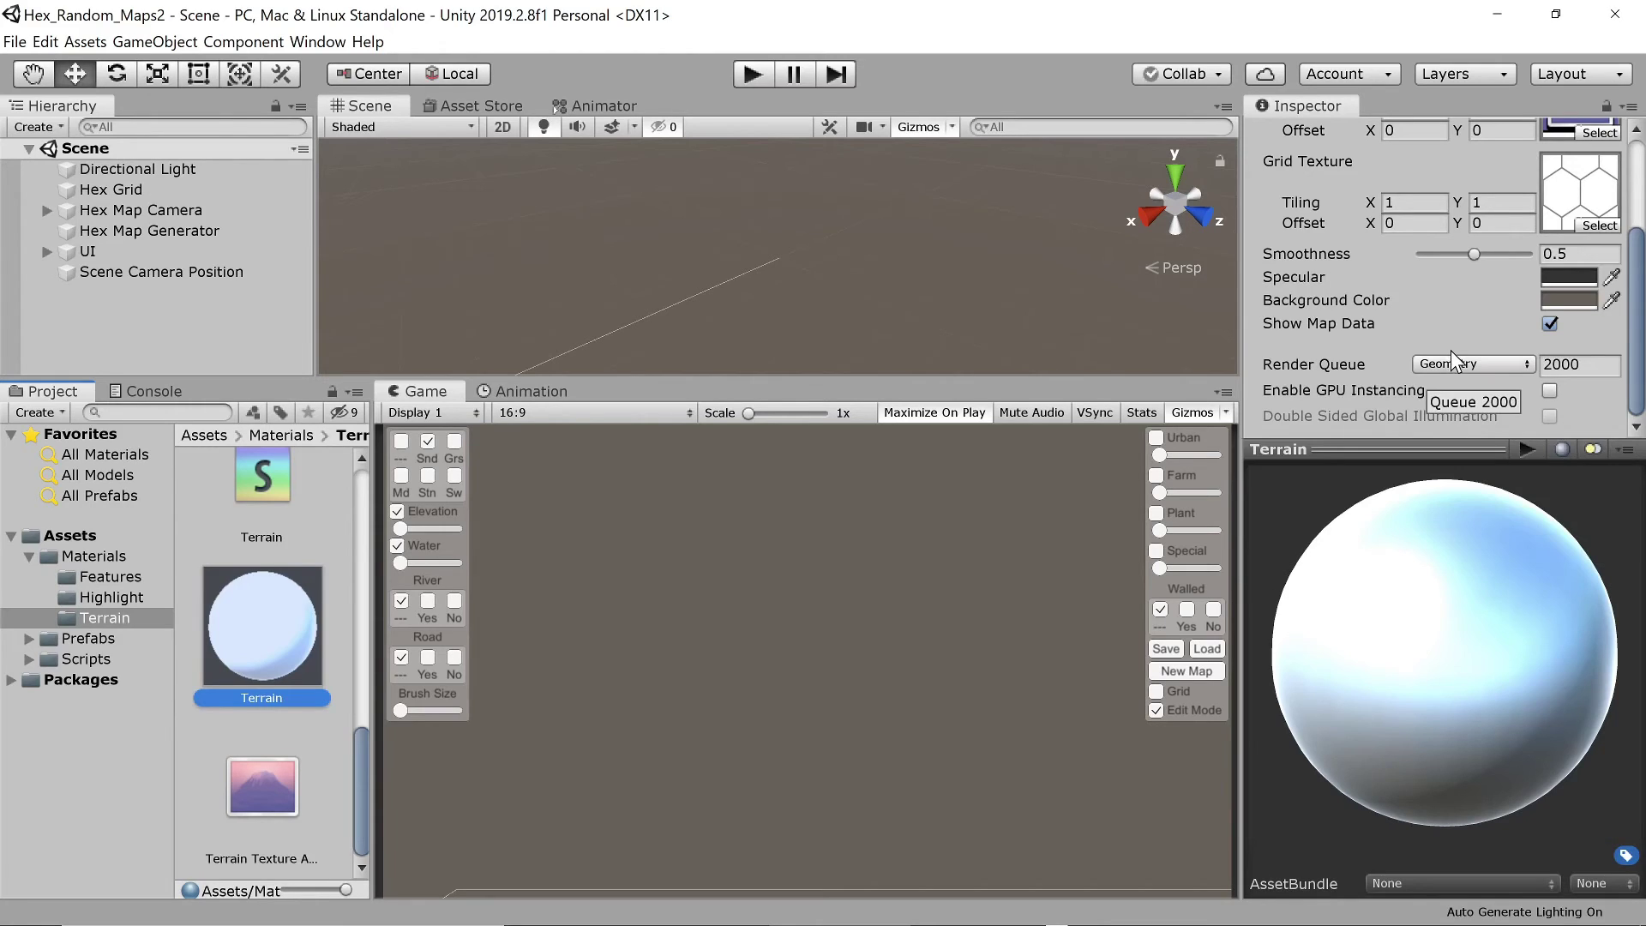
click(1308, 326)
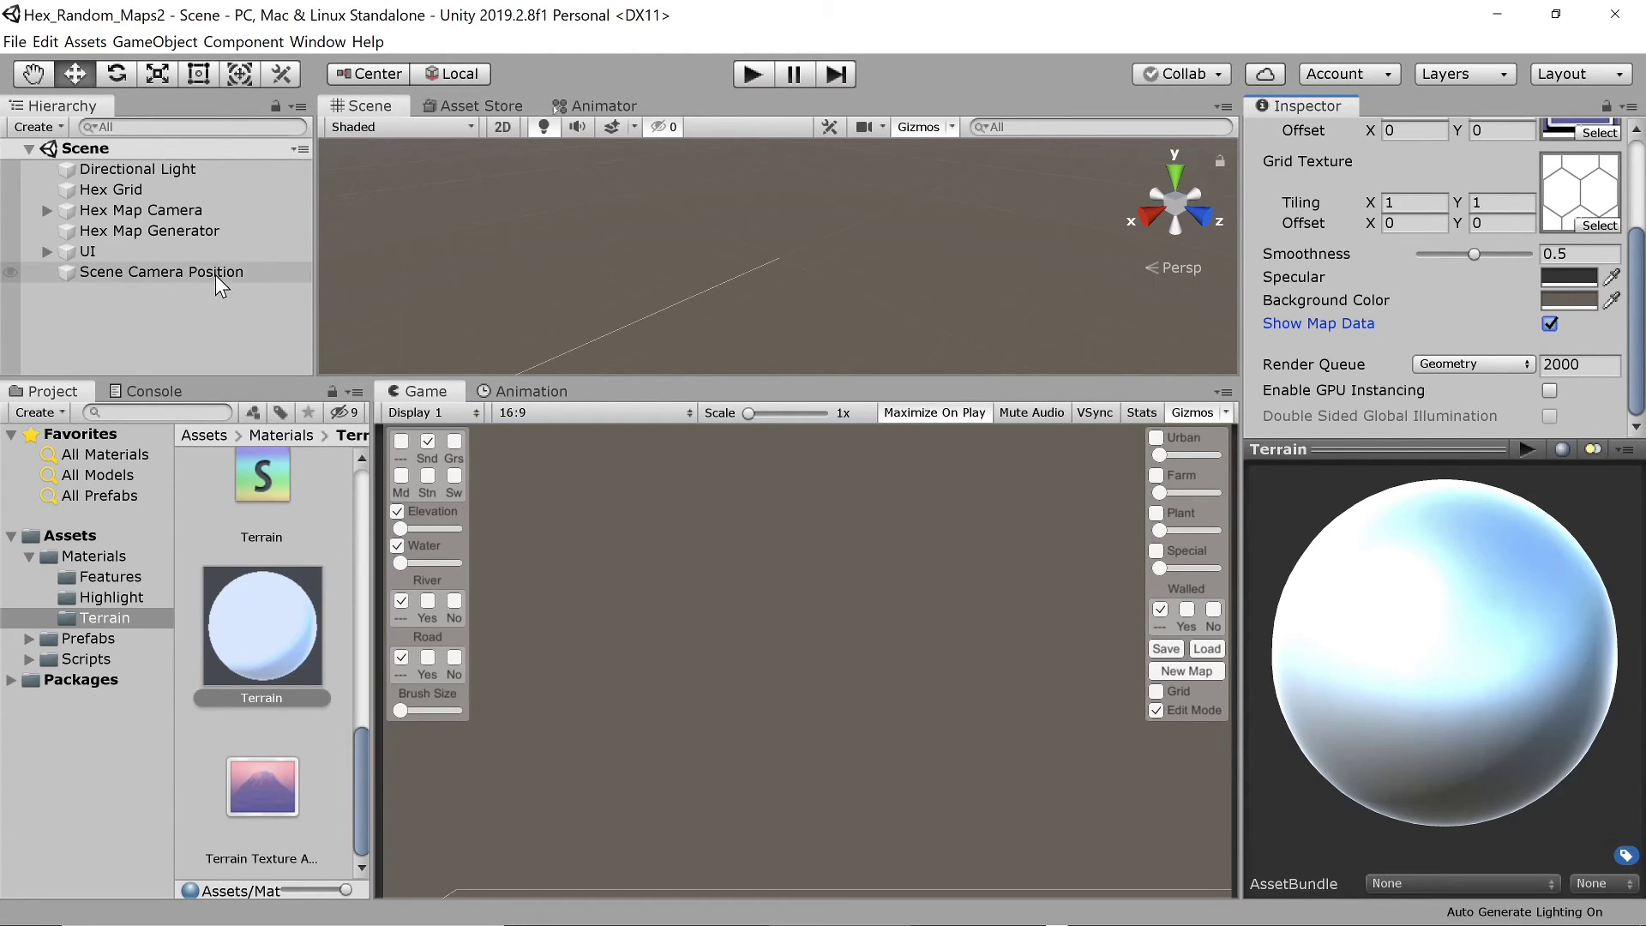
Select the Hex Map Generator object, focus its Evaporation setting, and preview the map data.
click(159, 230)
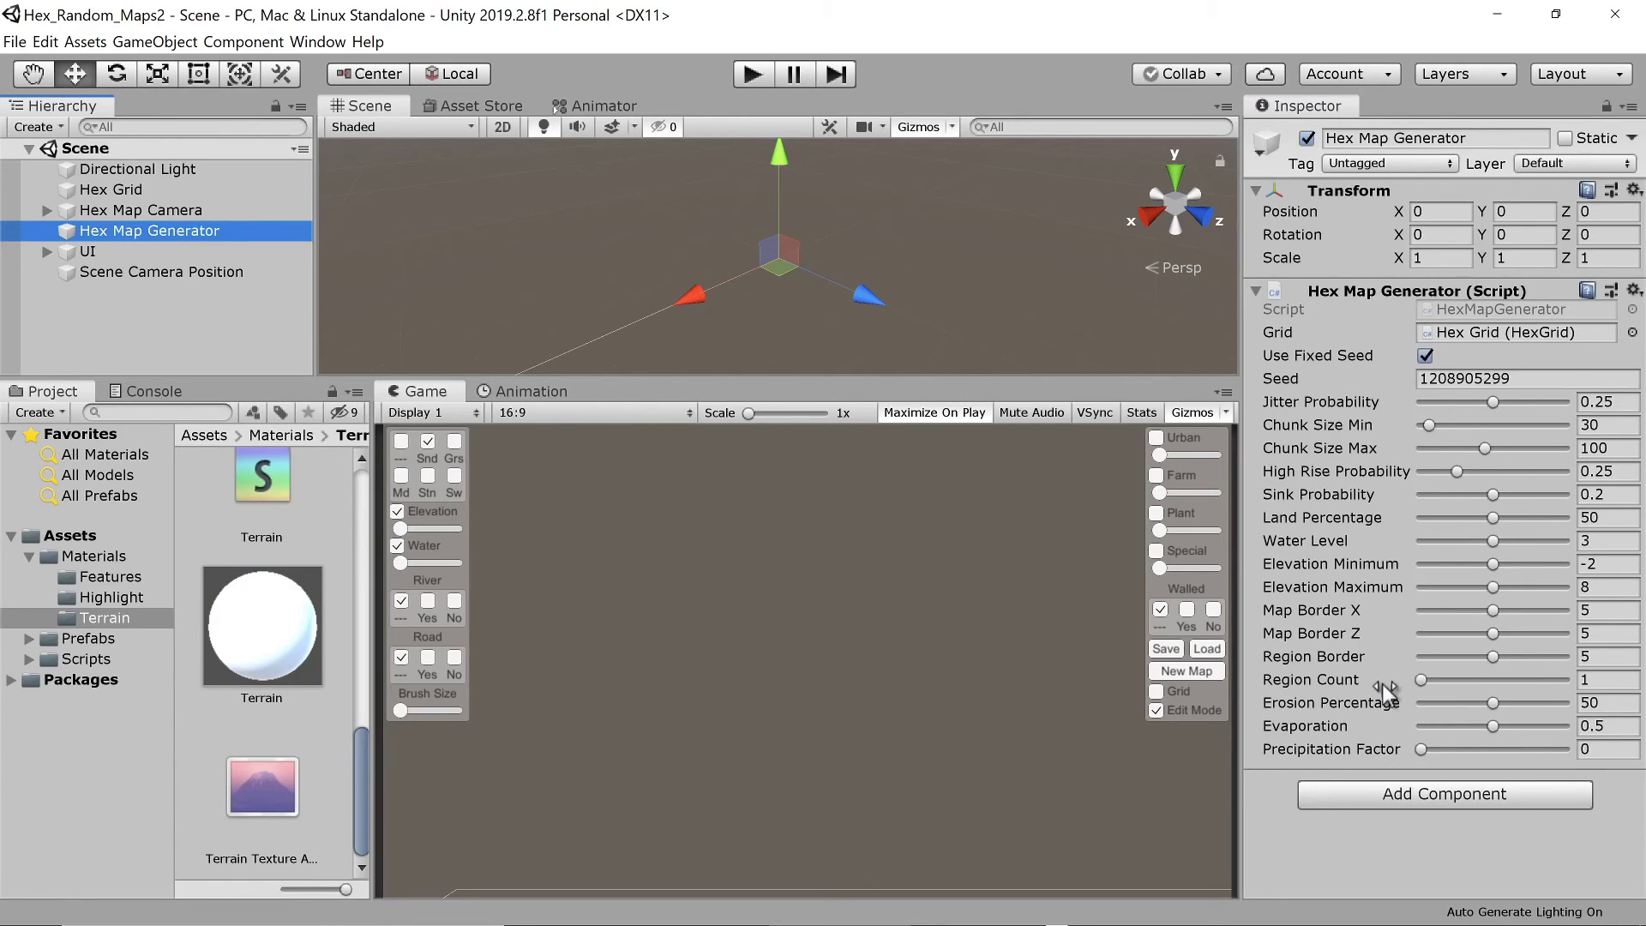
click(1307, 722)
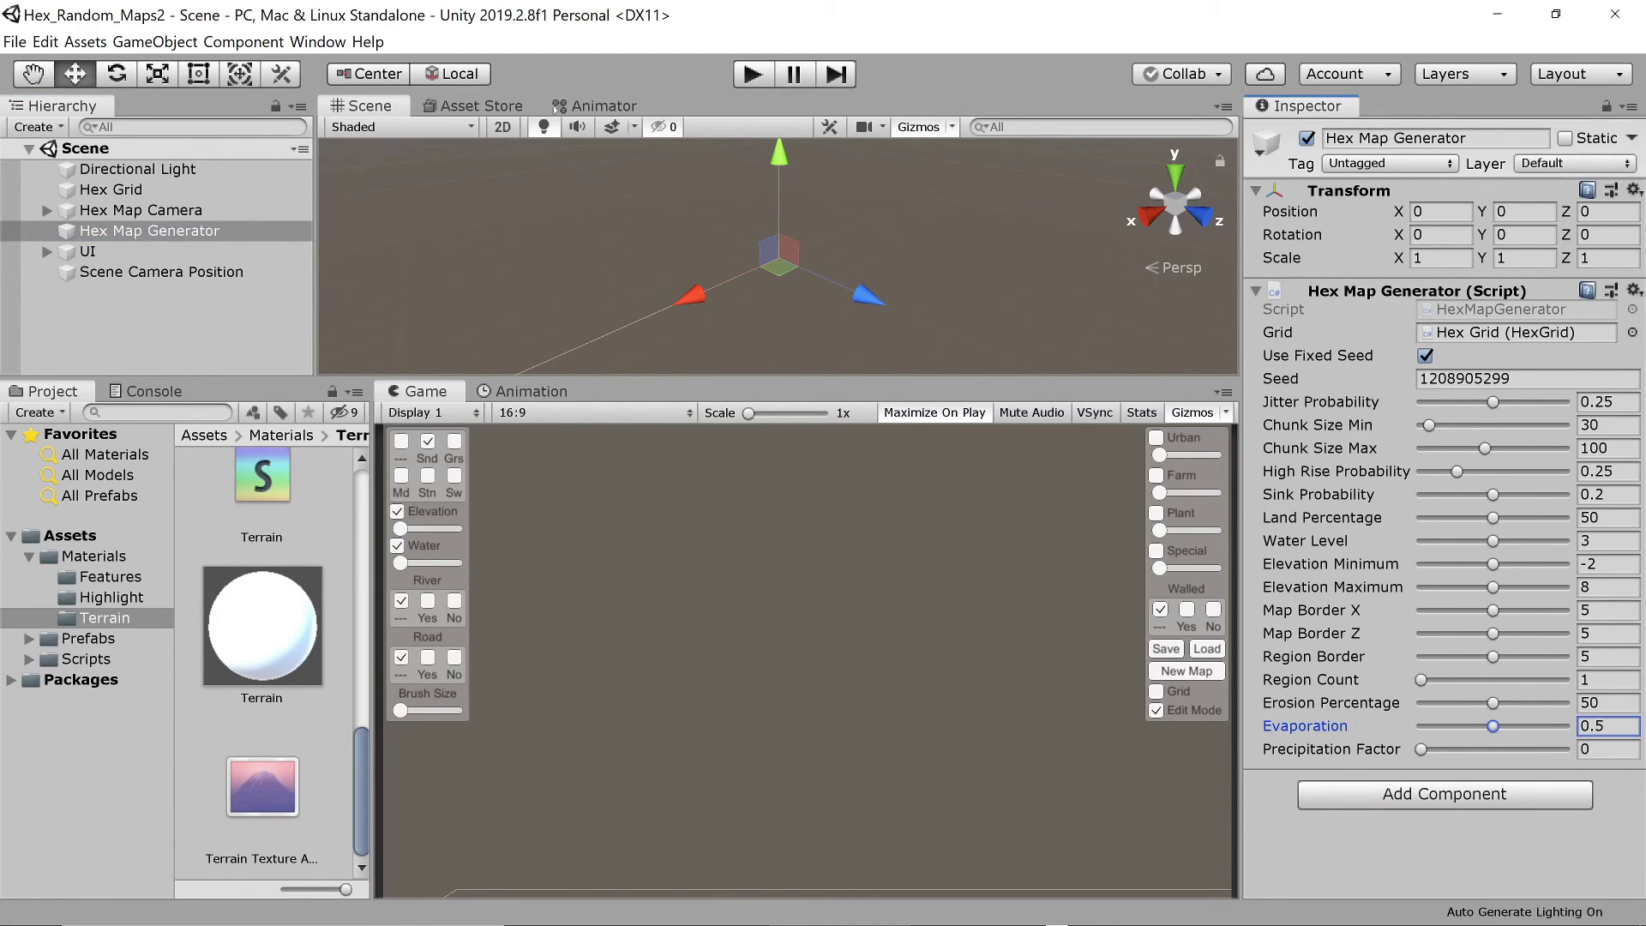
key(ctrl+p)
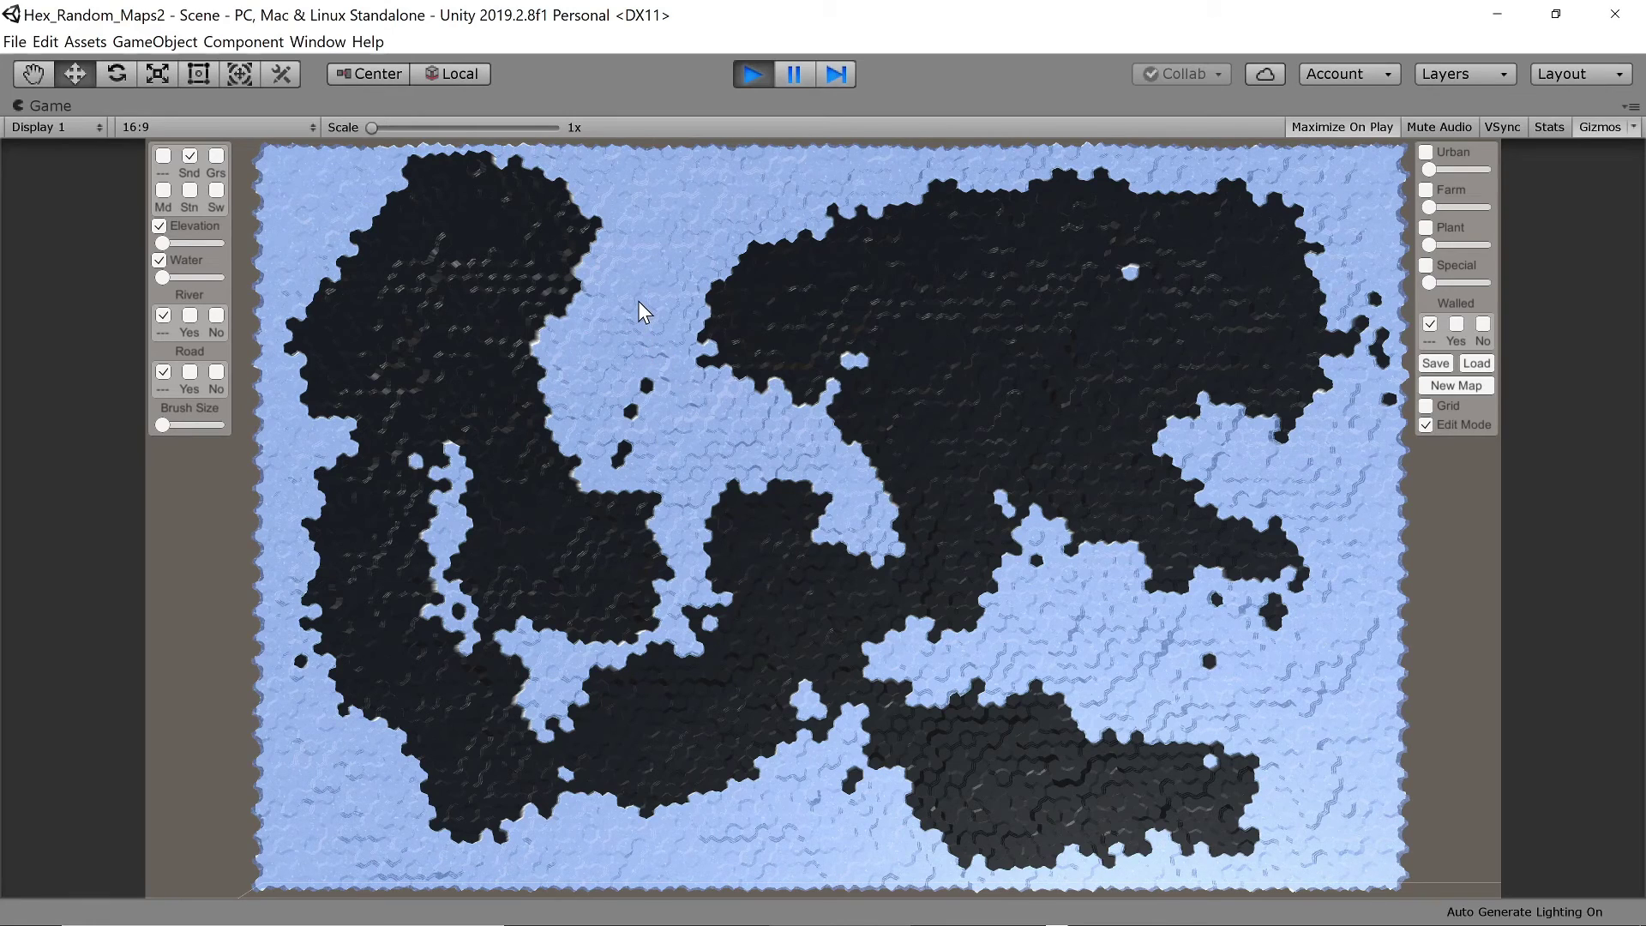
key(ctrl+p)
Switch to Visual Studio and uncomment the cellClimate.clouds = 0f line and the cloudDispersal = cellClimate.clouds * (1f / 6f) line in EvolveClimate.
key(alt+Tab)
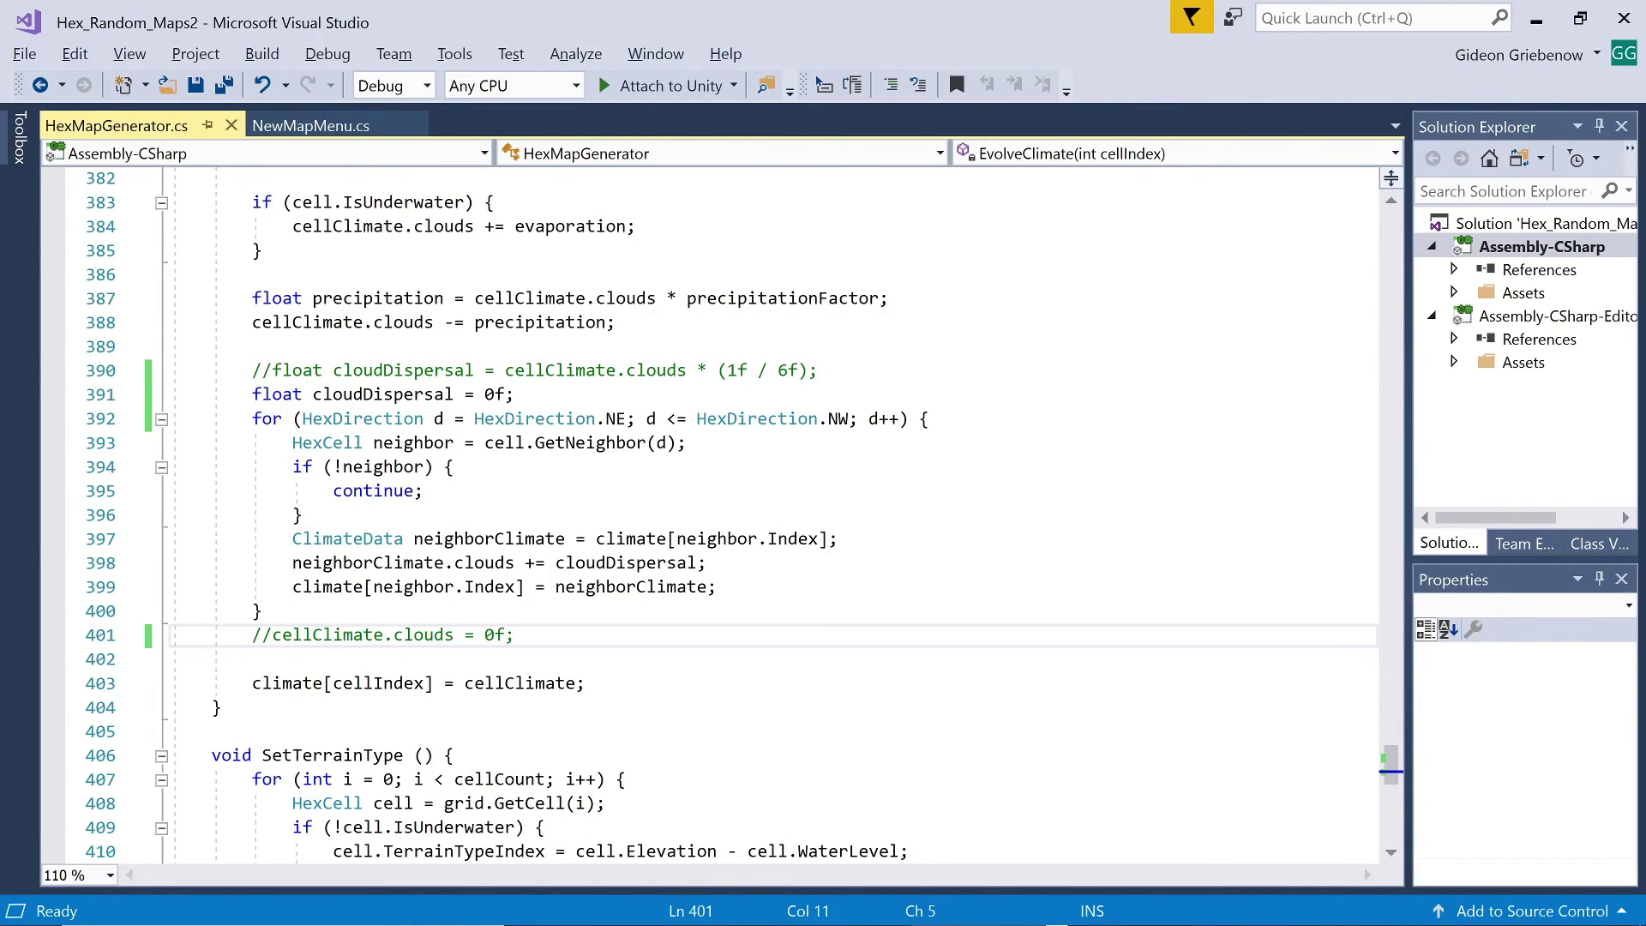
key(BackSpace)
key(BackSpace)
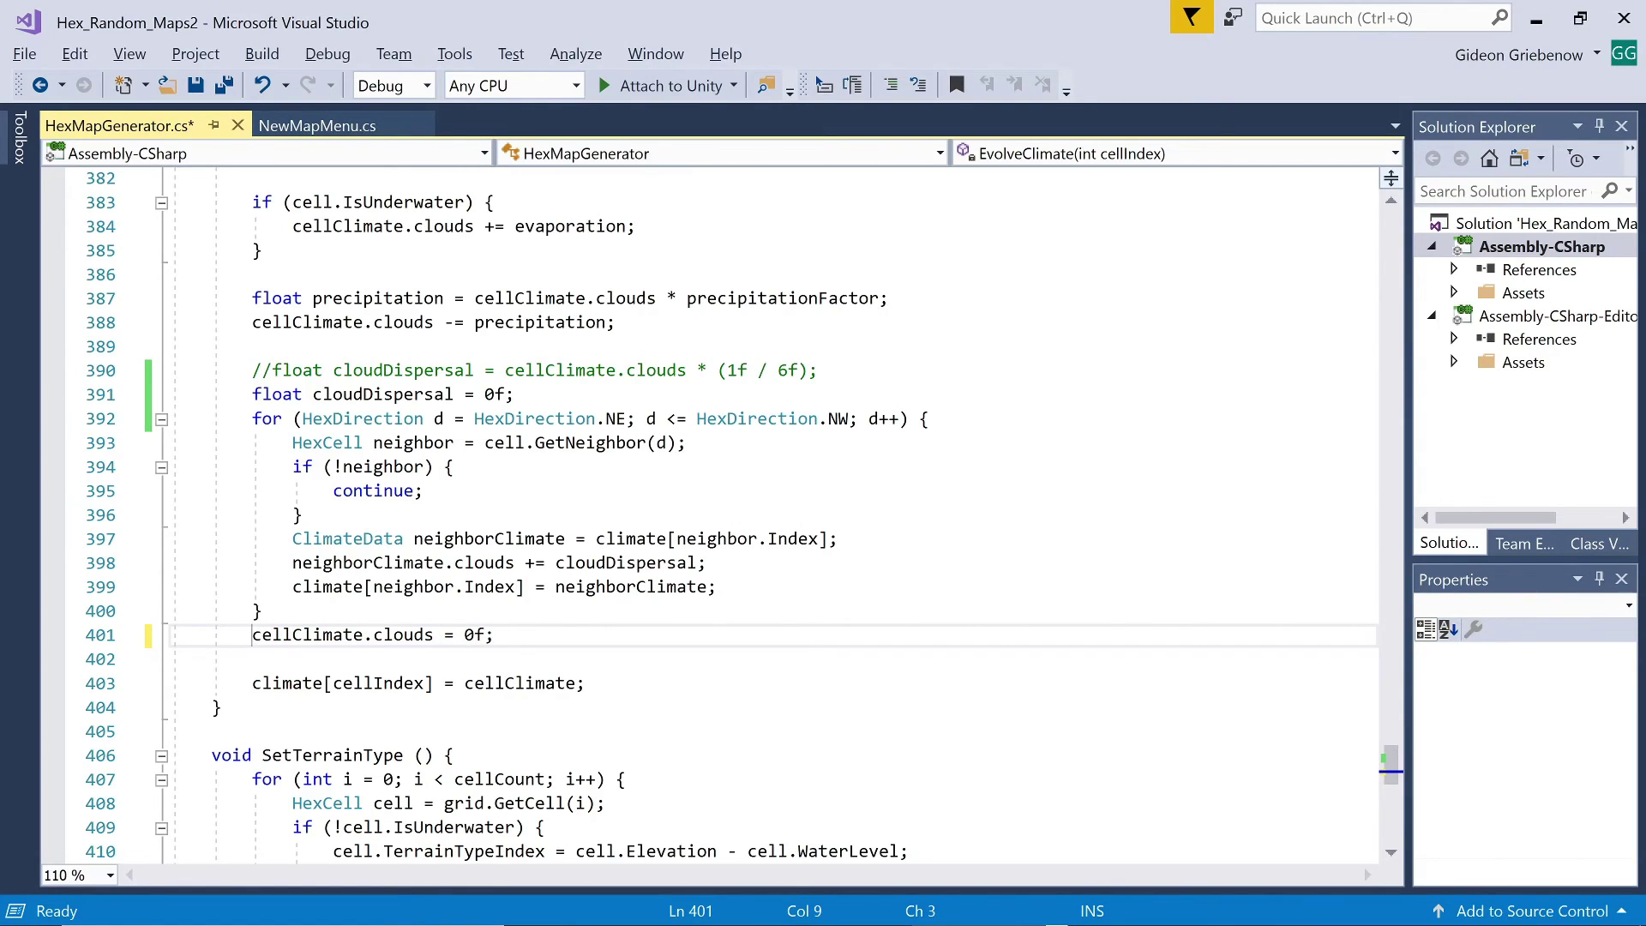
click(253, 374)
key(Delete)
key(Delete)
Delete the float cloudDispersal = 0f line above the HexDirection loop and save the HexMapGenerator script.
key(Down)
key(shift+End)
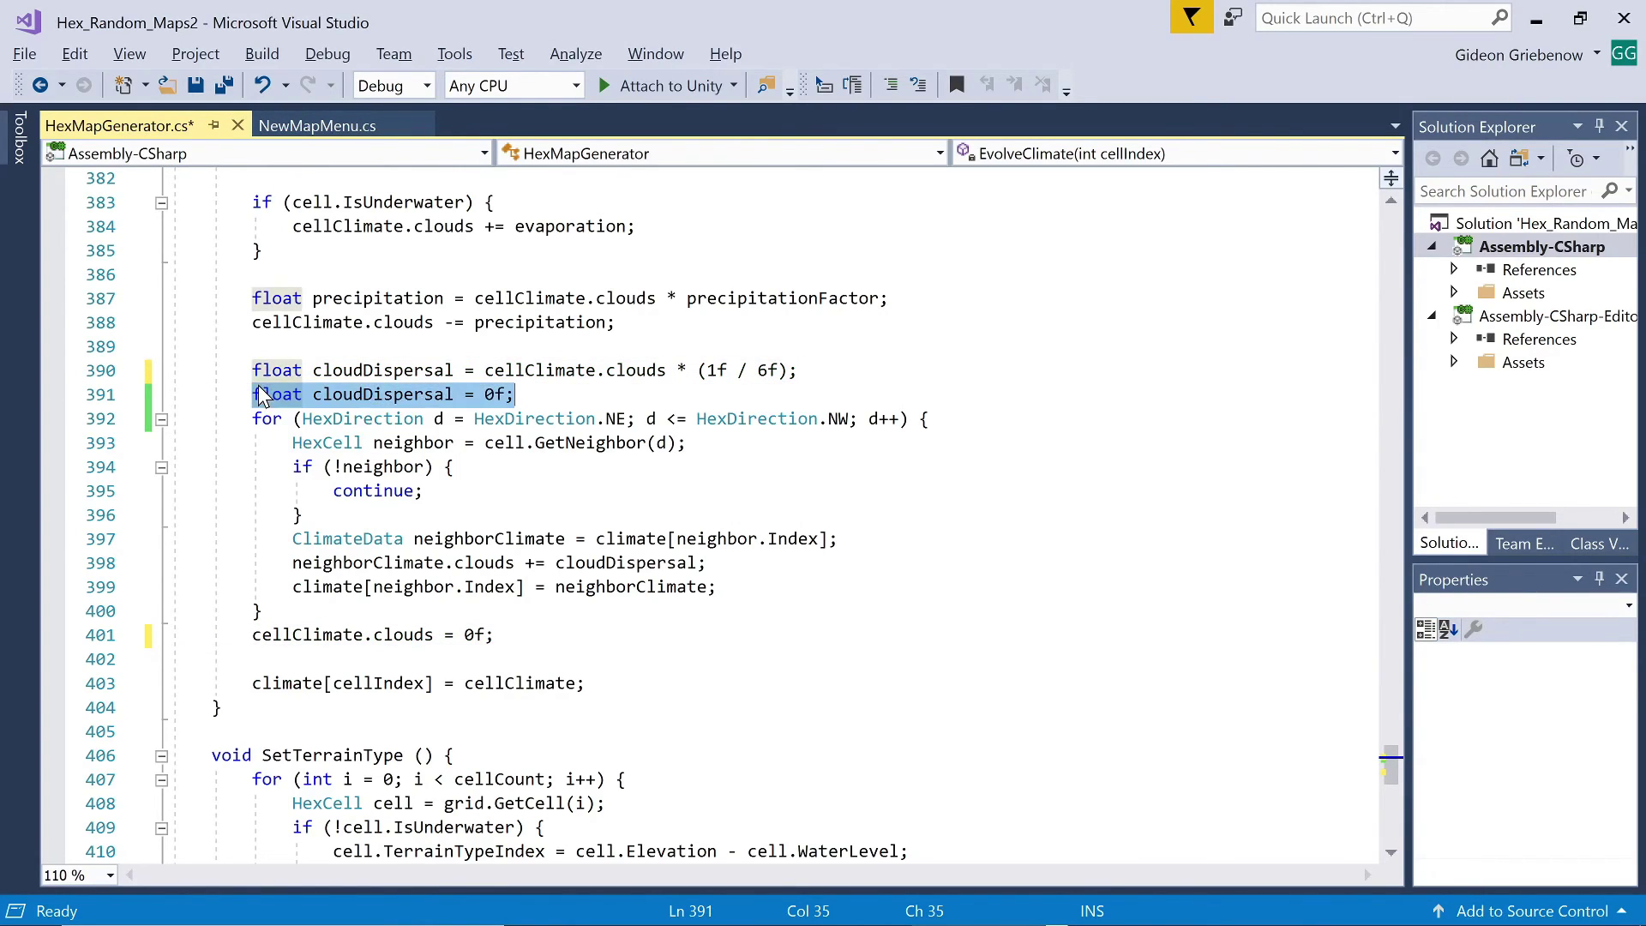
key(BackSpace)
key(BackSpace)
key(BackSpace)
key(Insert)
key(Down)
key(BackSpace)
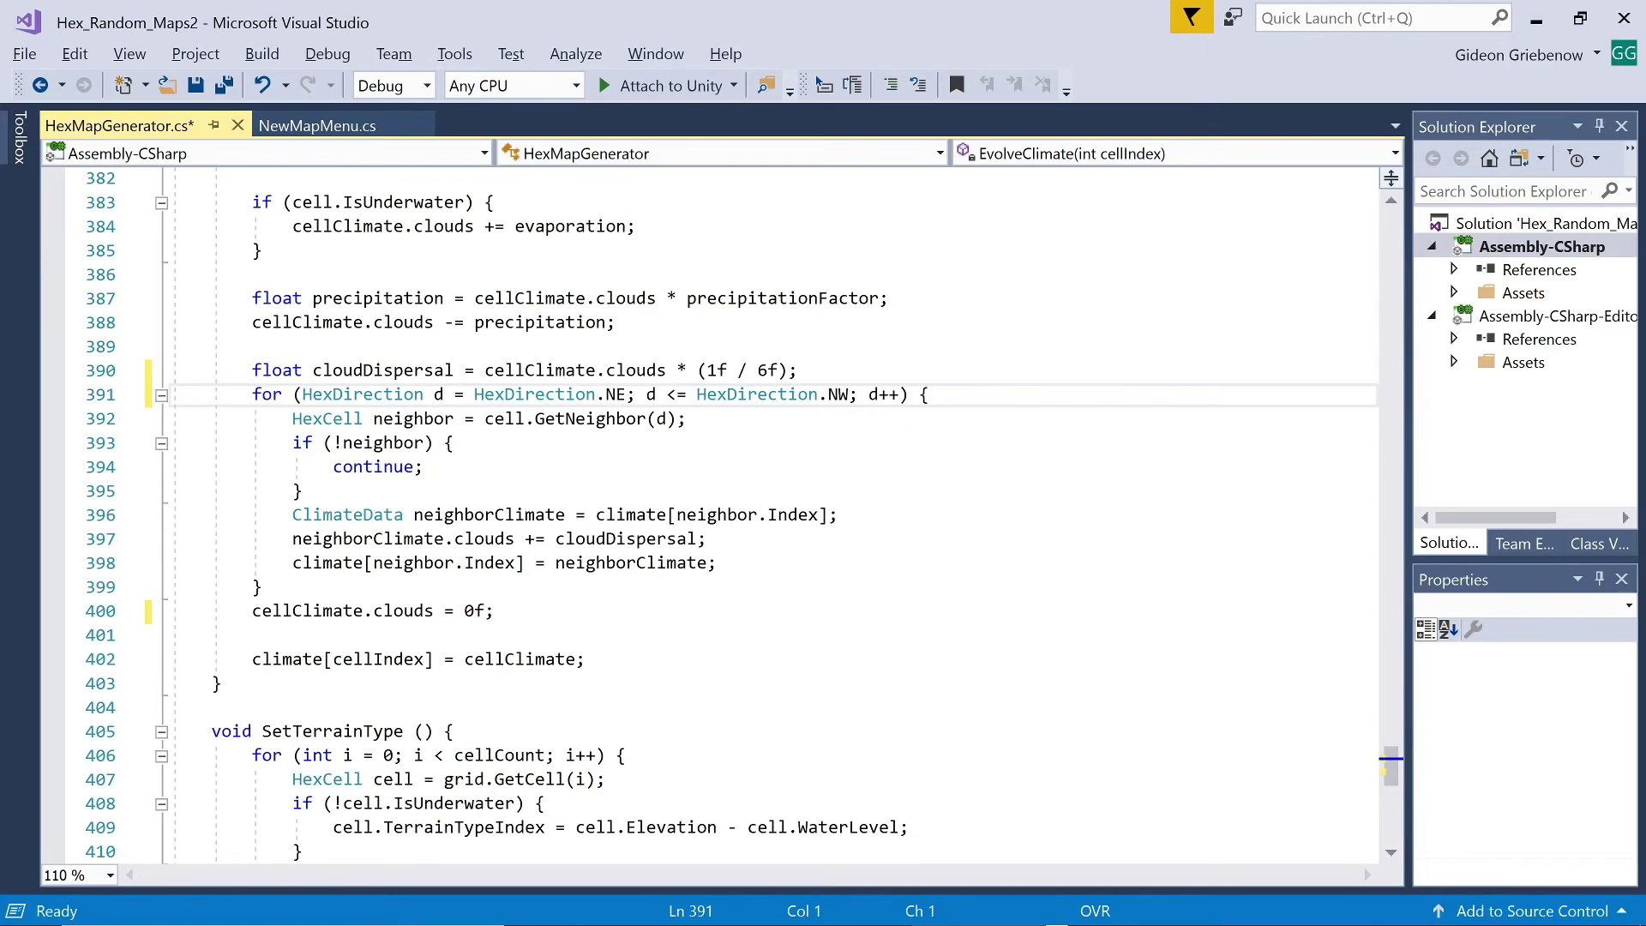
key(ctrl+s)
Switch back to Unity and preview the cloud map data with dispersal between cells restored.
key(alt+Tab)
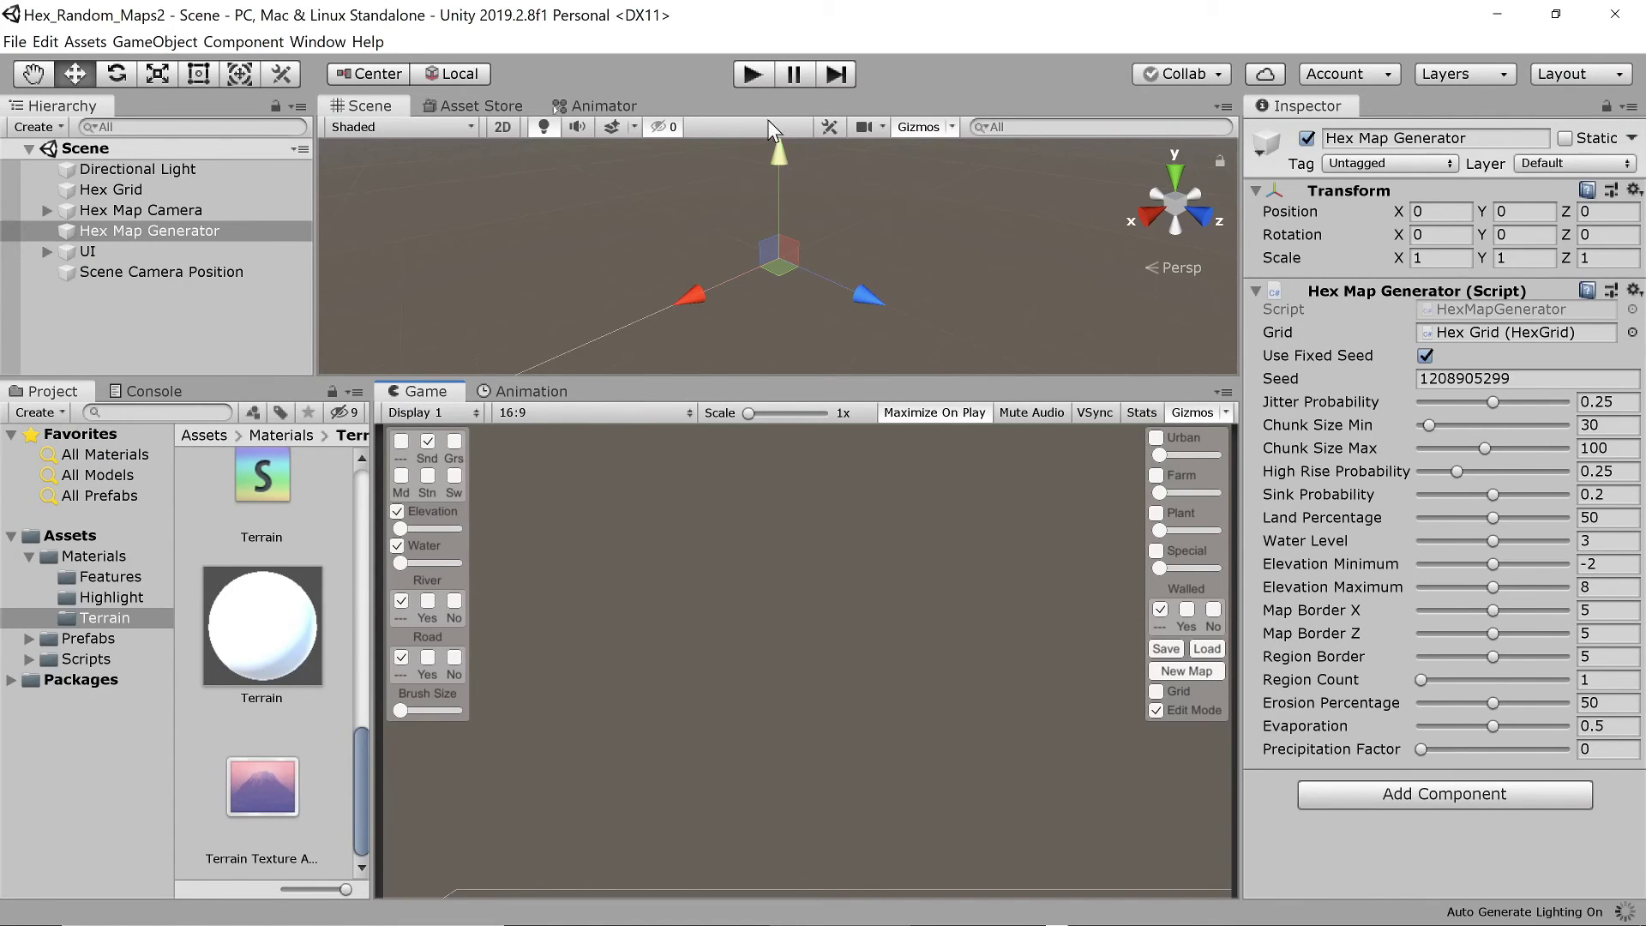
click(752, 78)
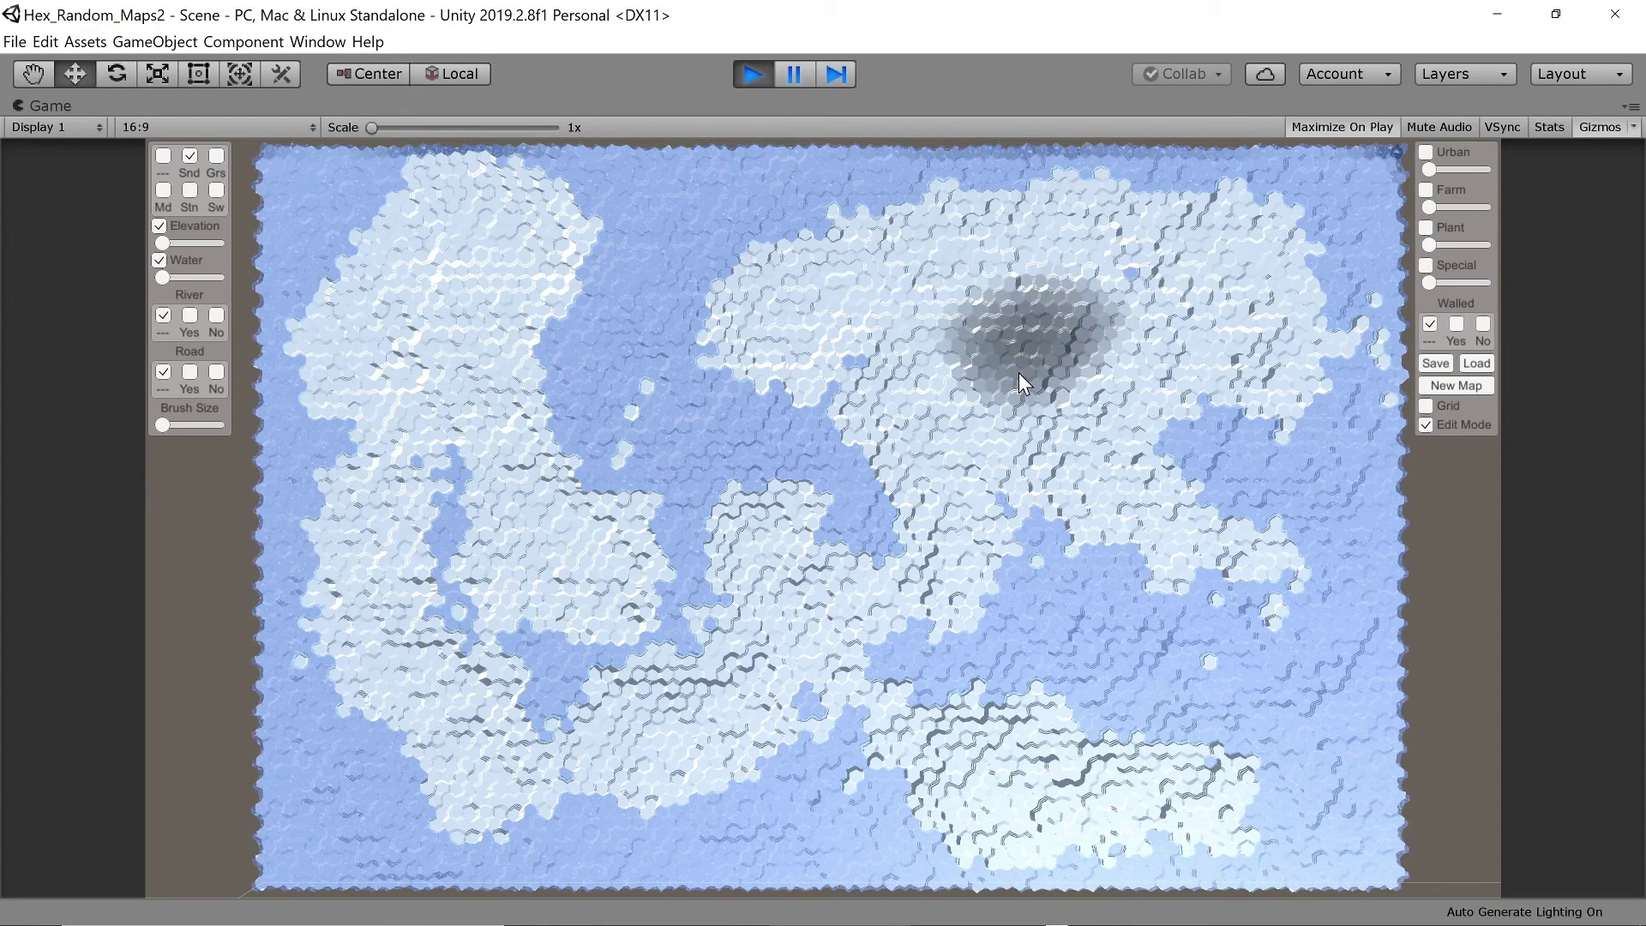
key(ctrl+p)
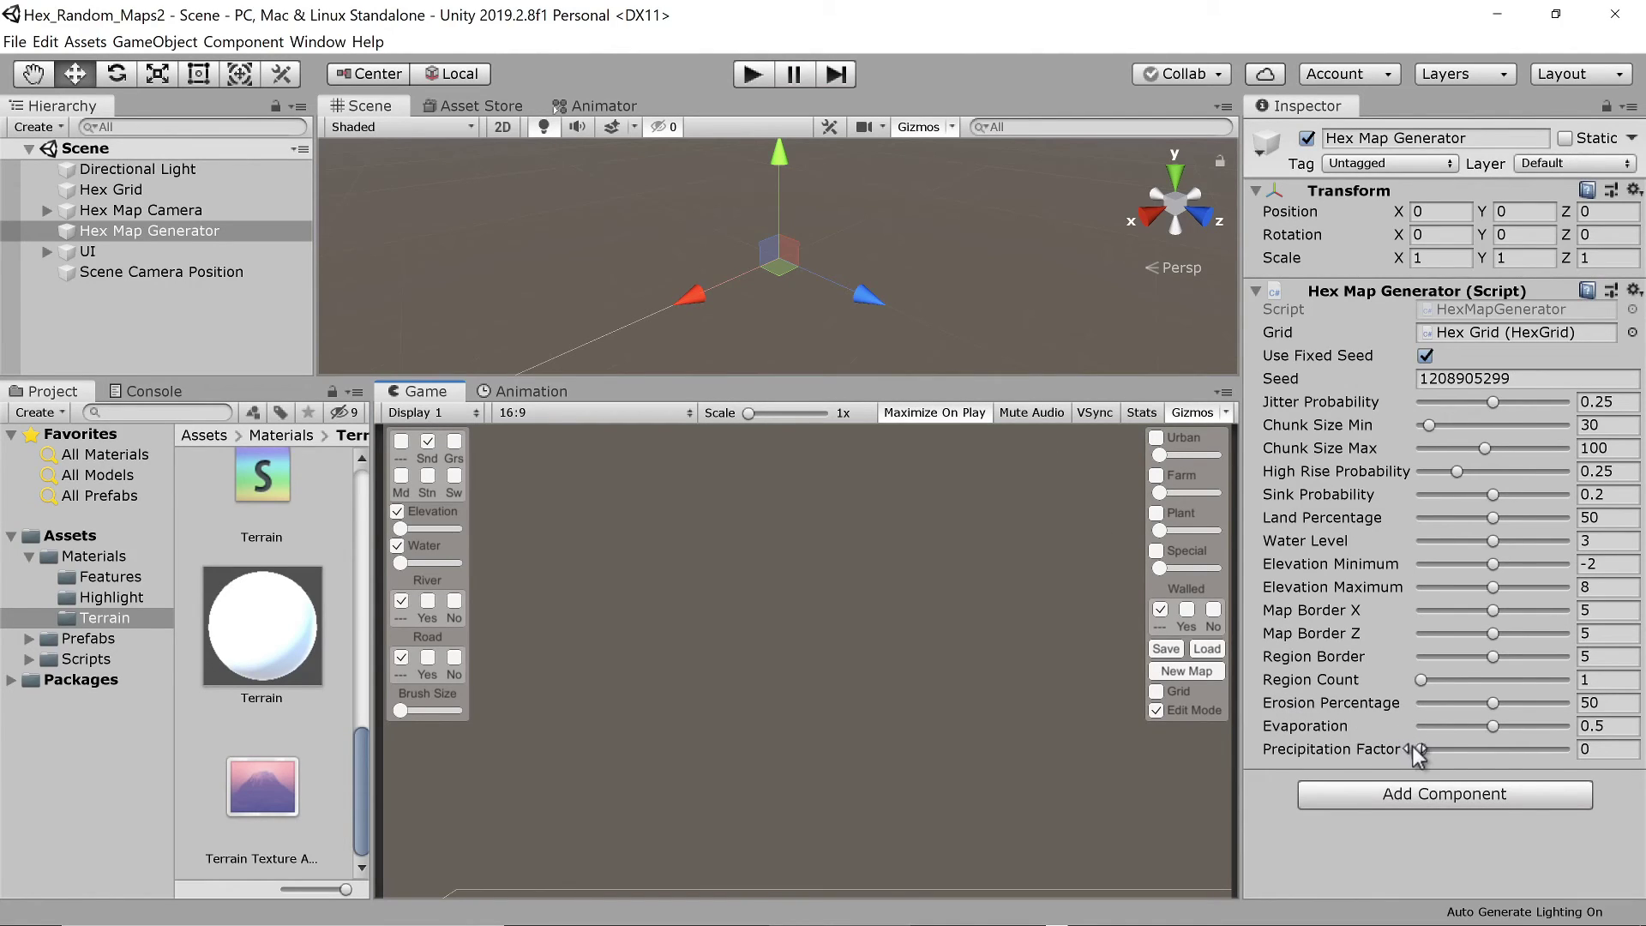
Set Precipitation Factor to 0.25 on the Hex Map Generator and preview the map data.
drag(1422, 748, 1437, 748)
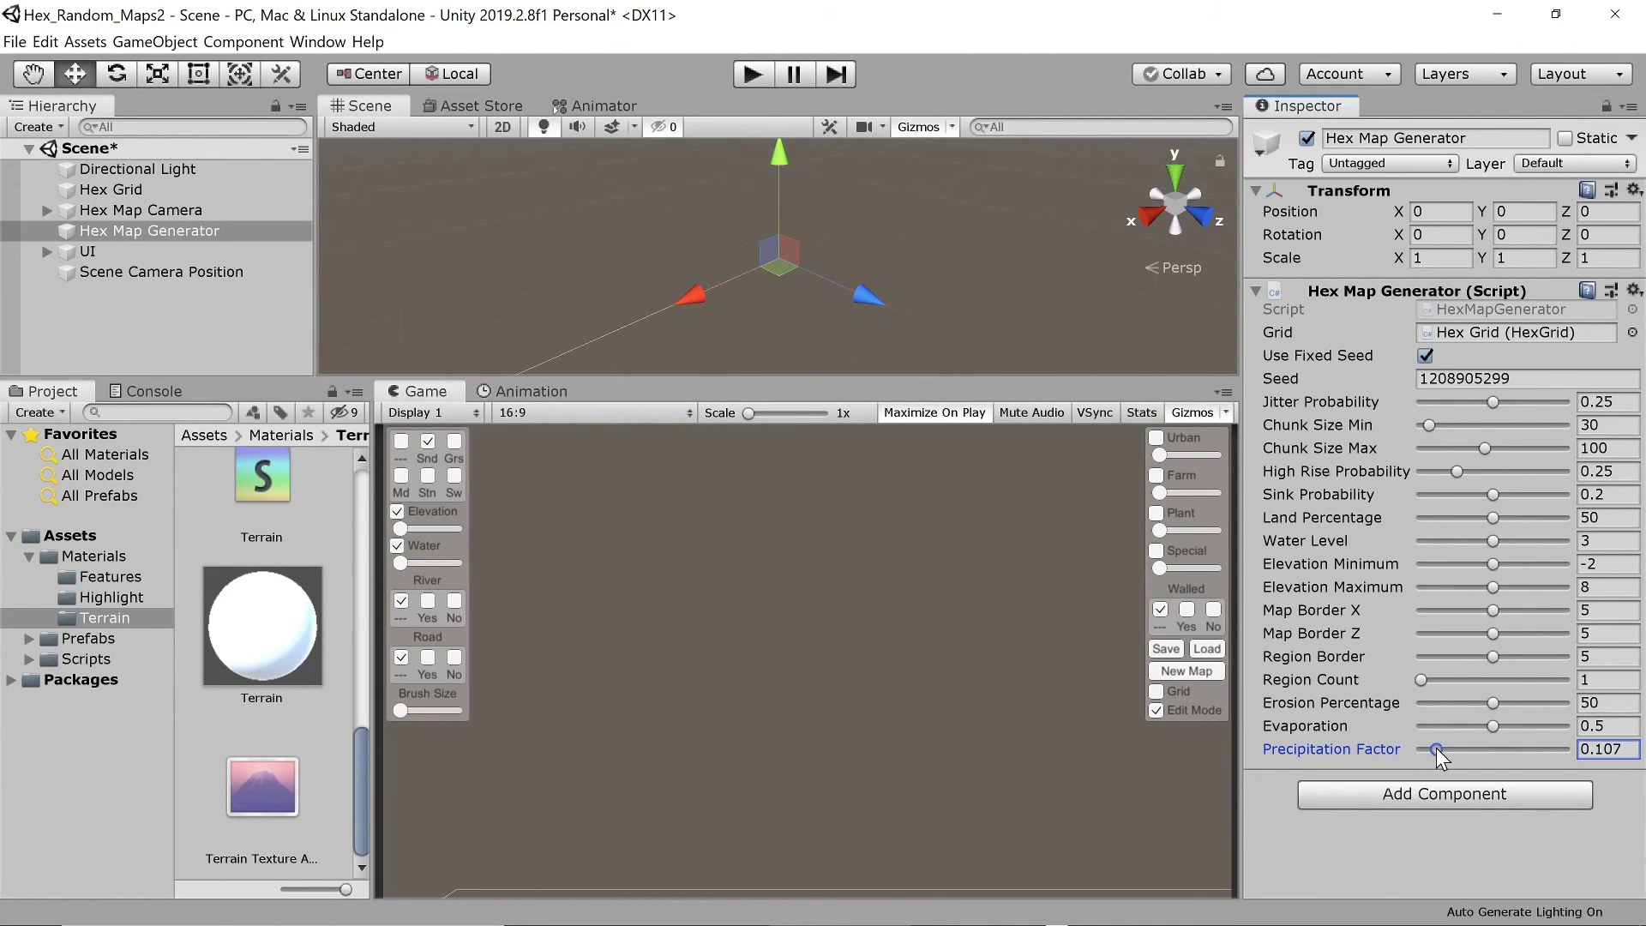
click(1600, 749)
key(ctrl+a)
text(0.25)
key(ctrl+p)
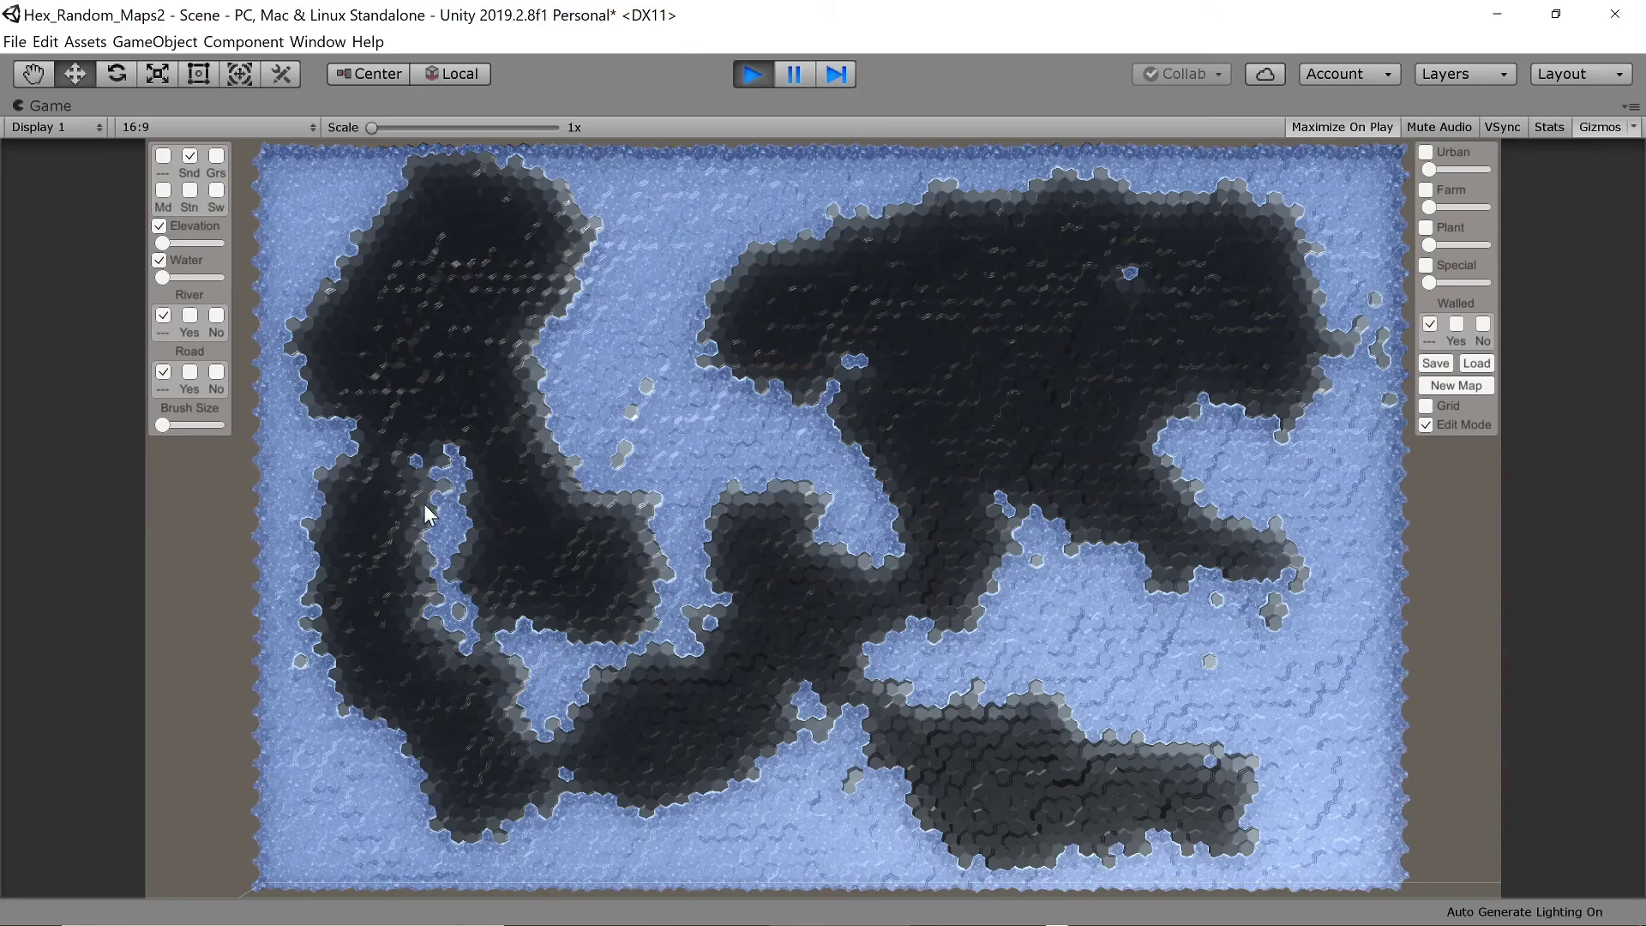
click(457, 650)
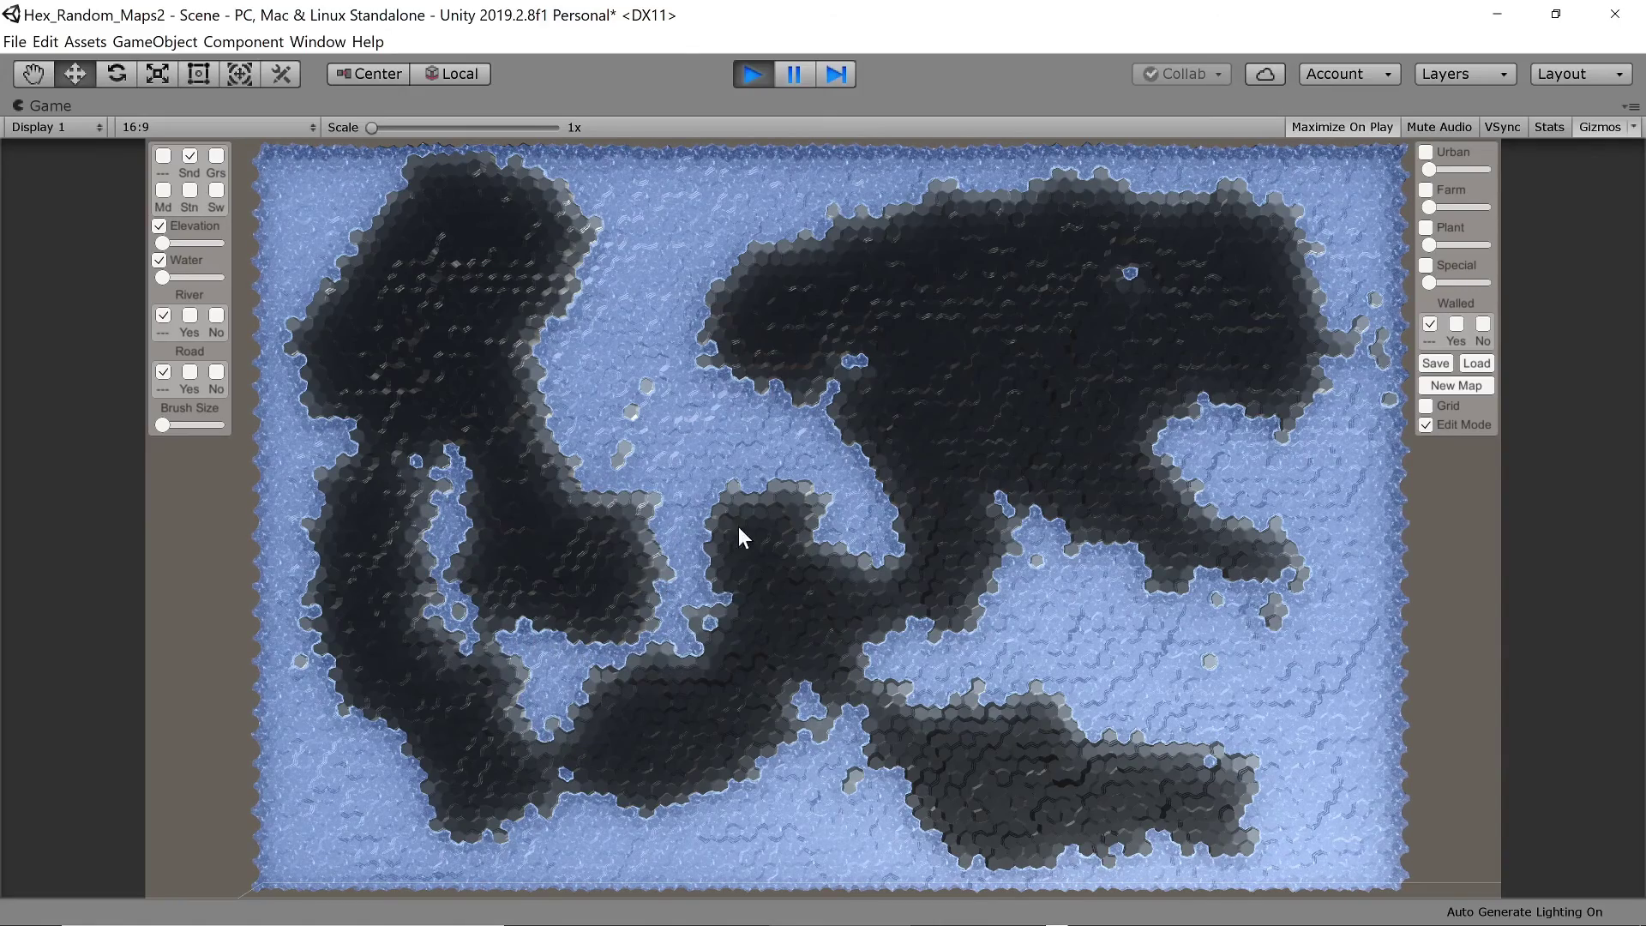
key(ctrl+p)
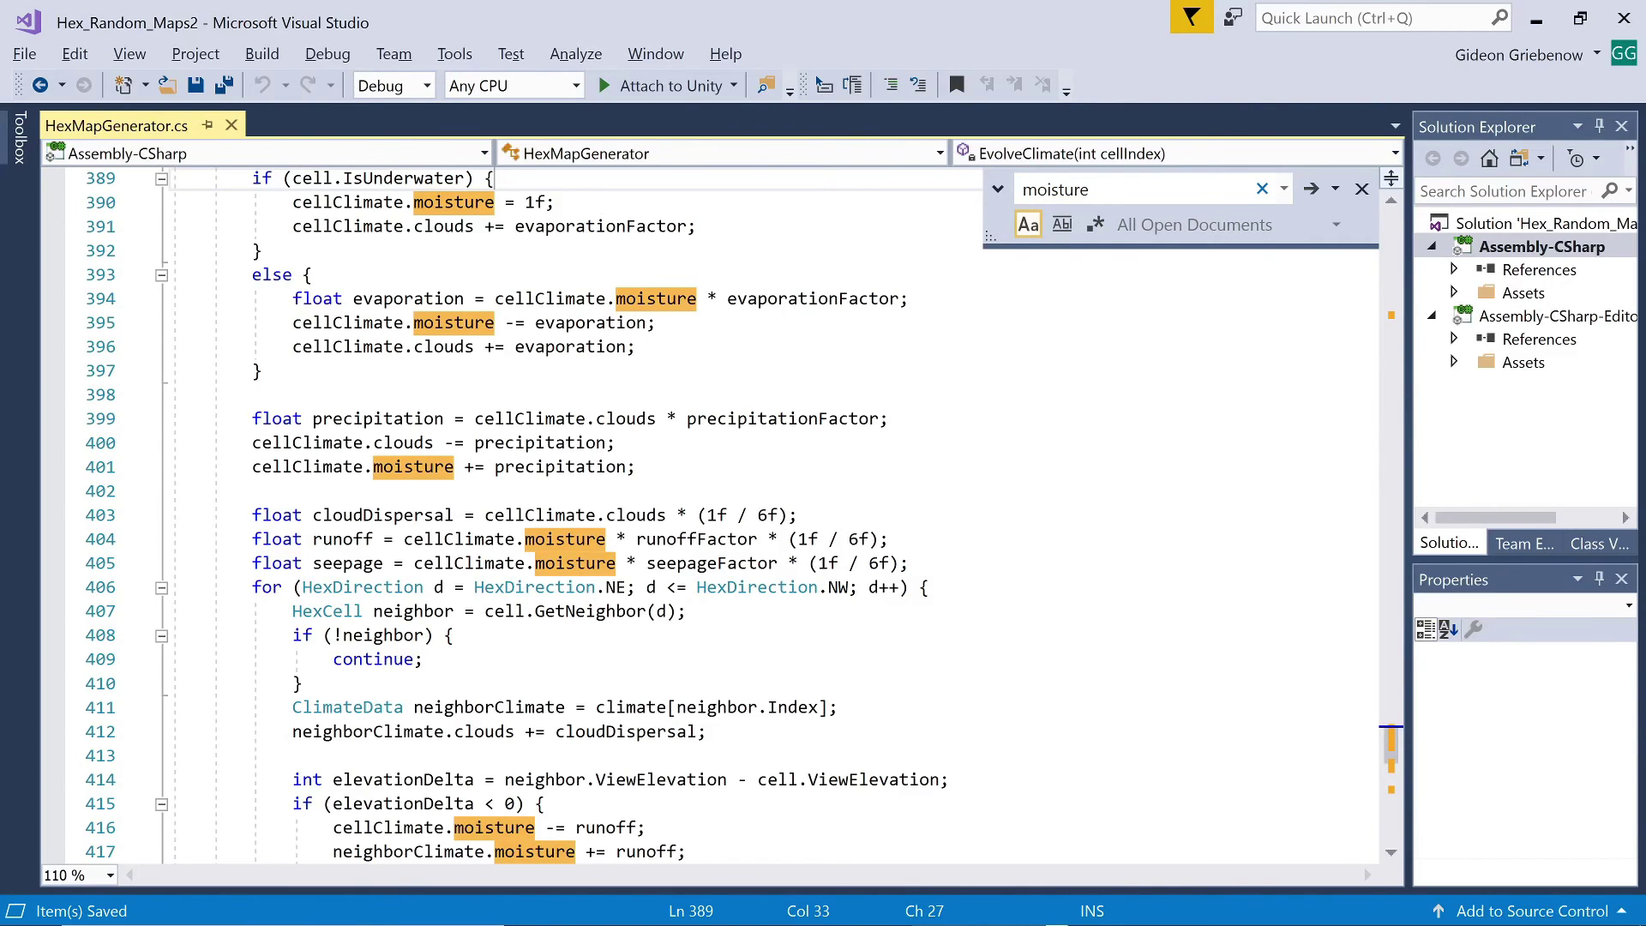
Switch from the moisture code to Unity and preview the map data with Runoff Factor and Seepage Factor at 0.
key(alt+Tab)
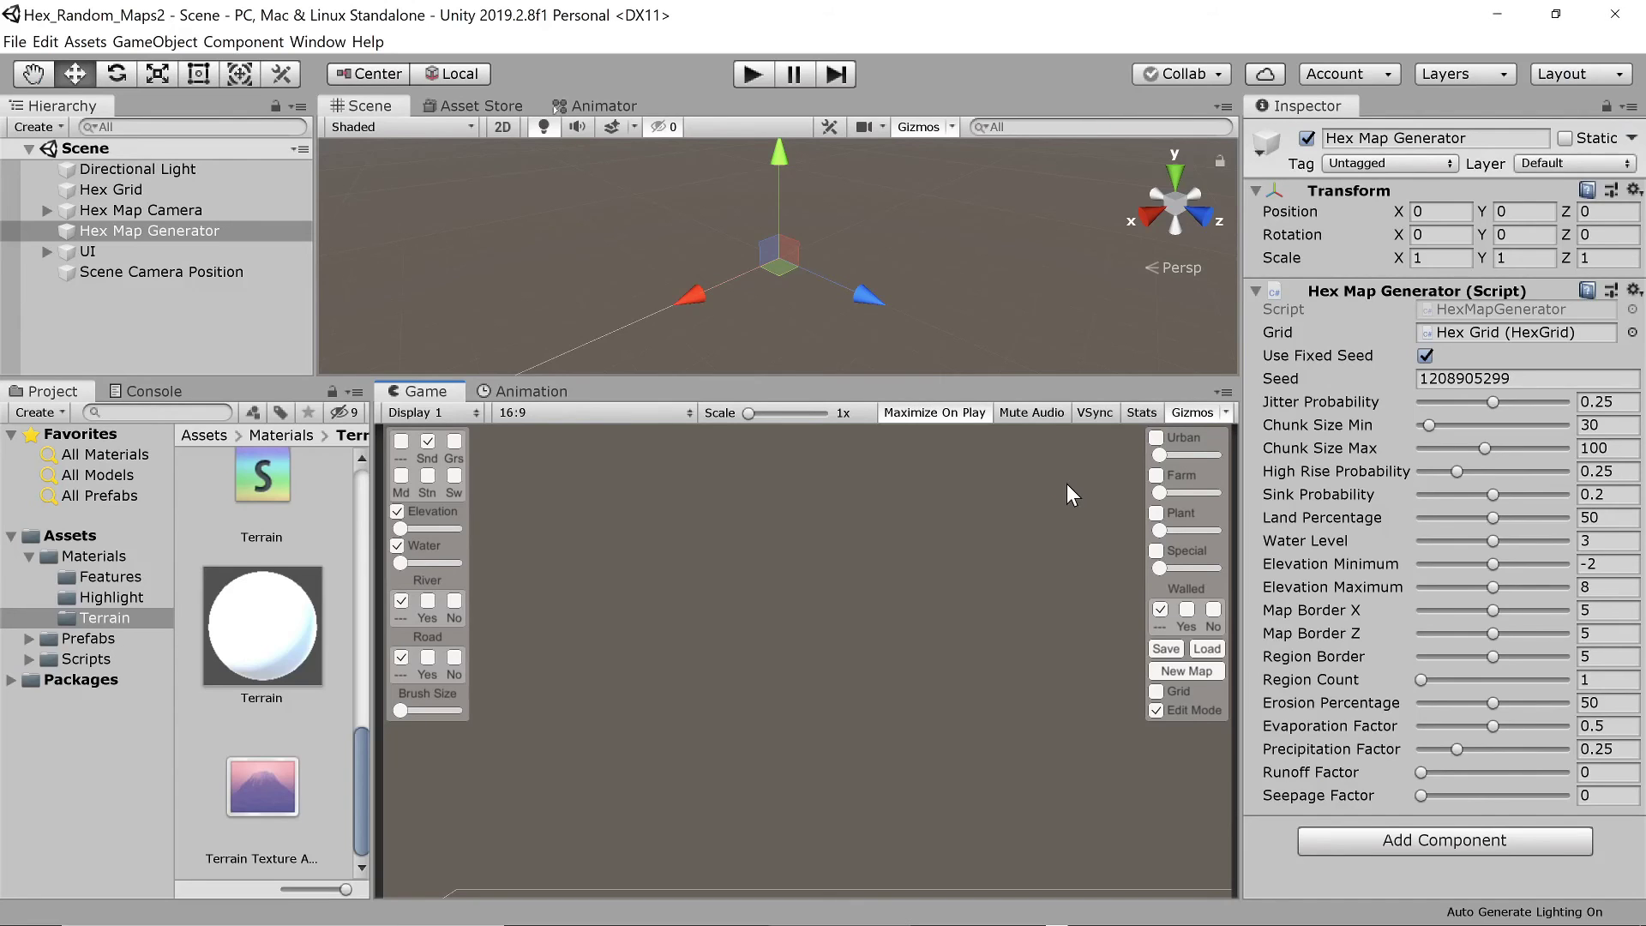
click(753, 75)
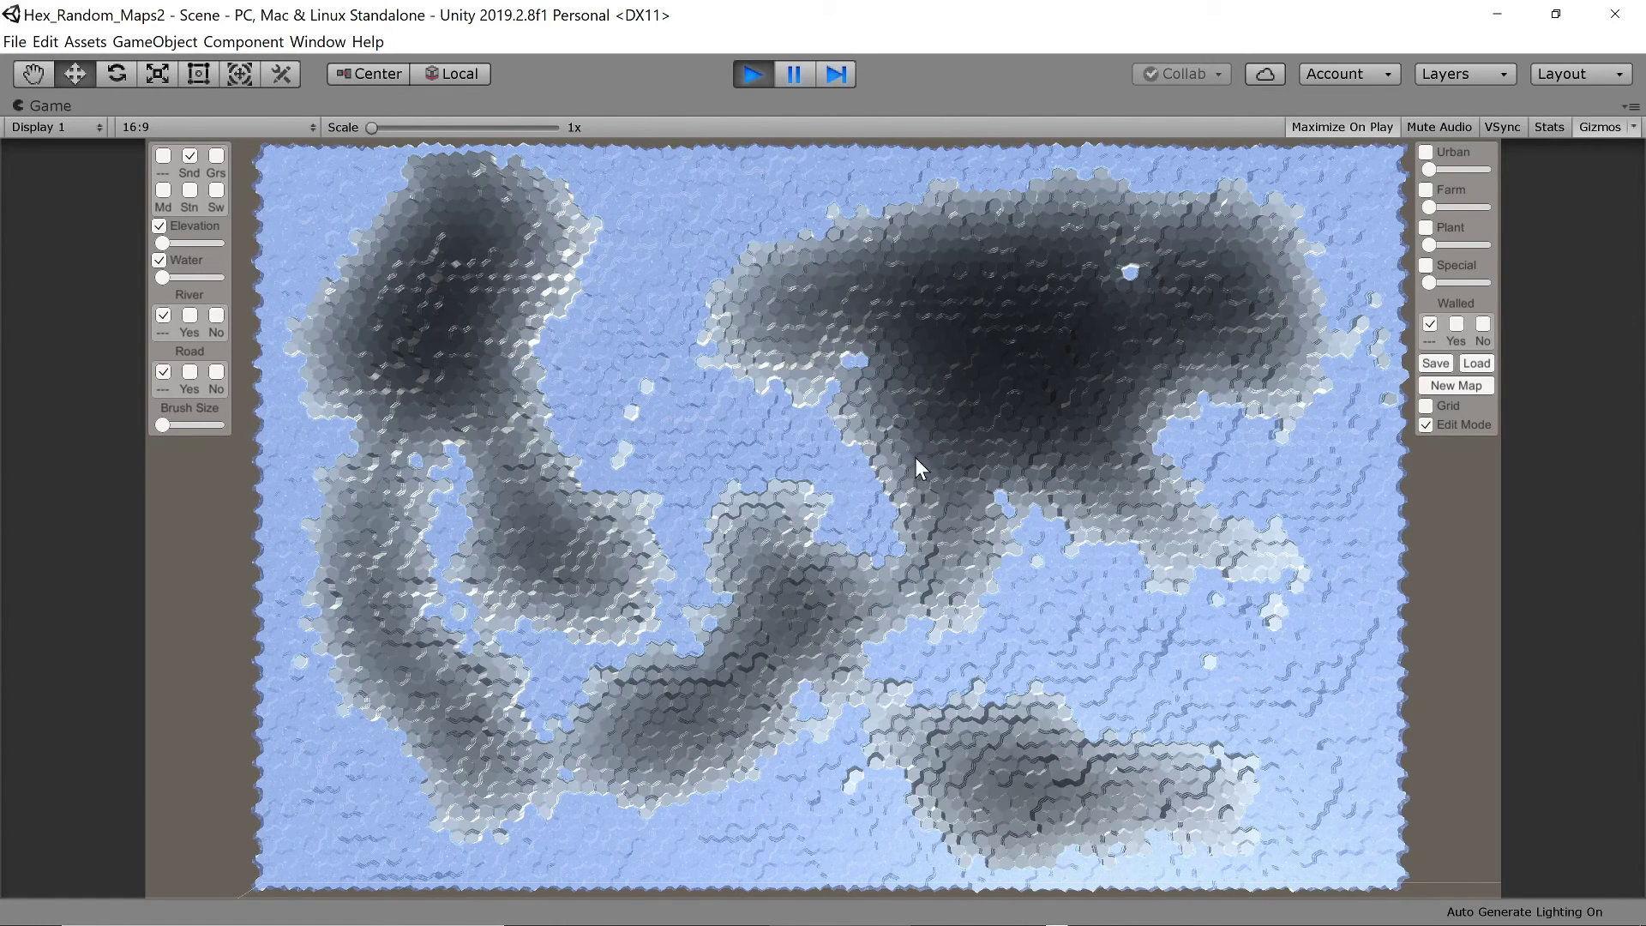
click(750, 79)
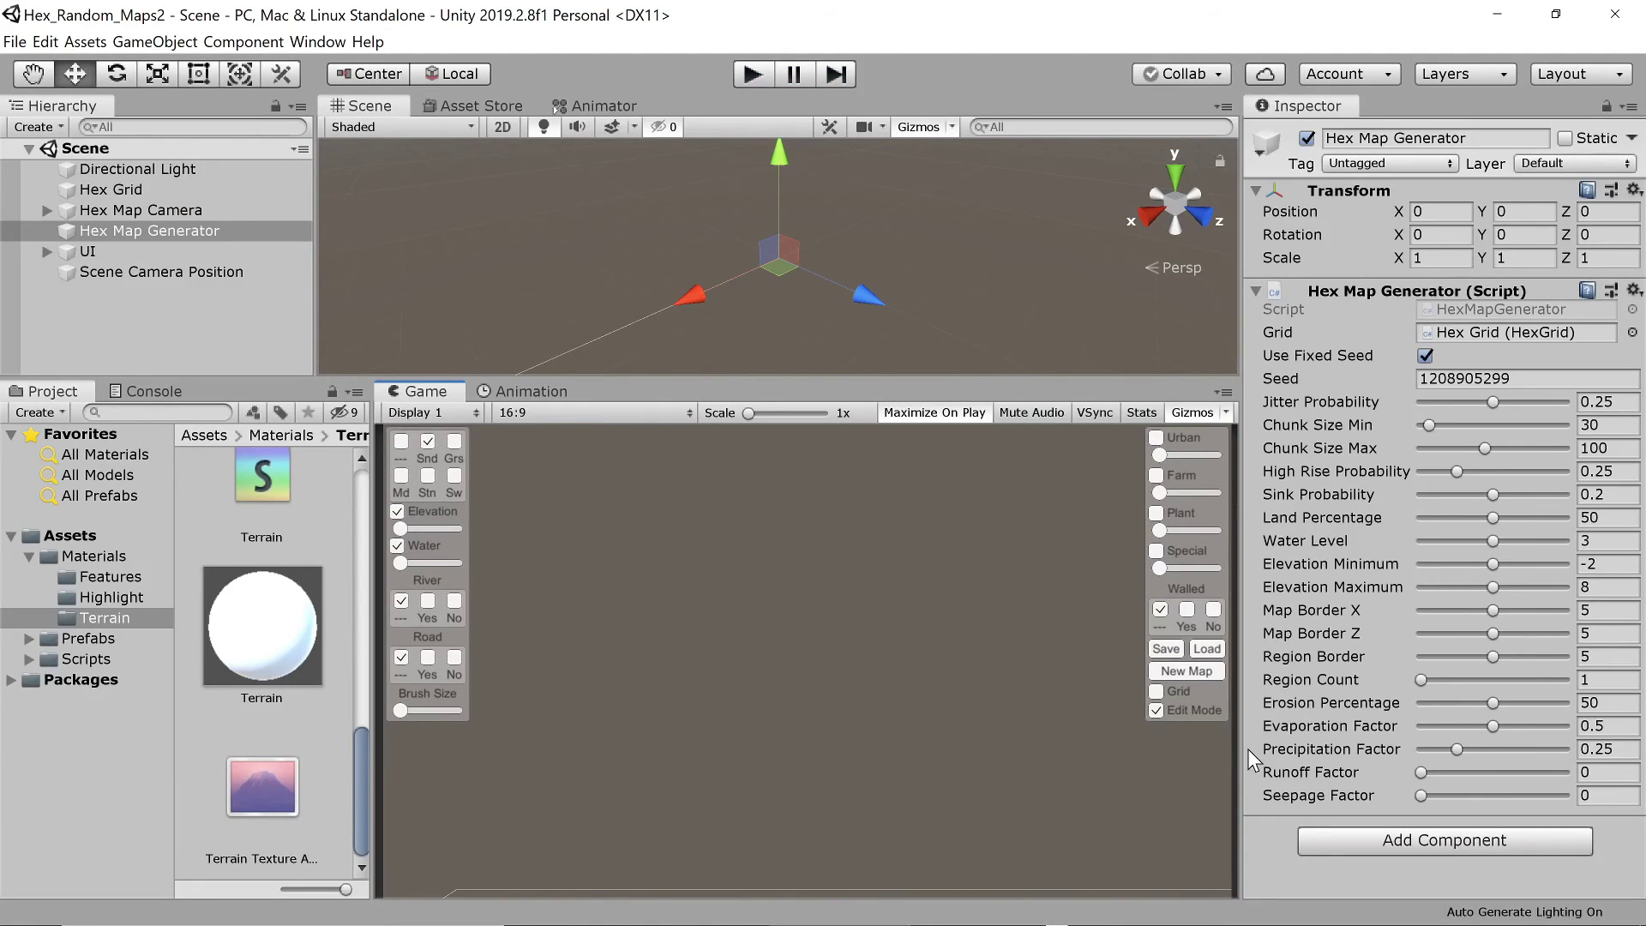
Set Runoff Factor to 0.25 and preview the map data.
click(1595, 772)
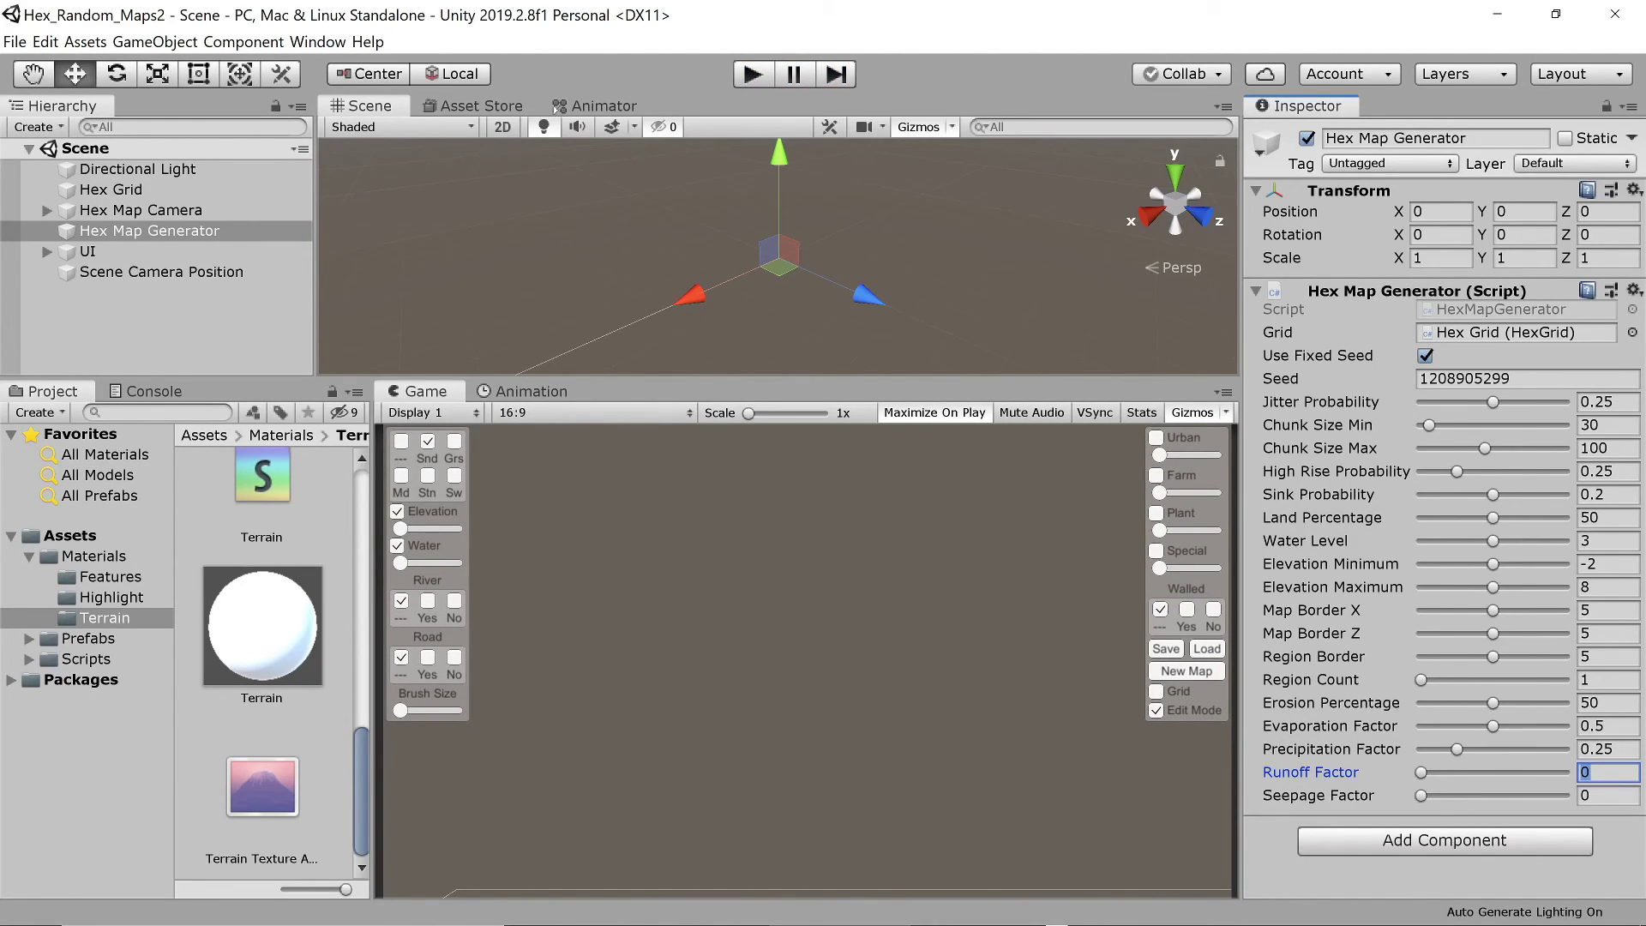
text(0.25)
key(ctrl+p)
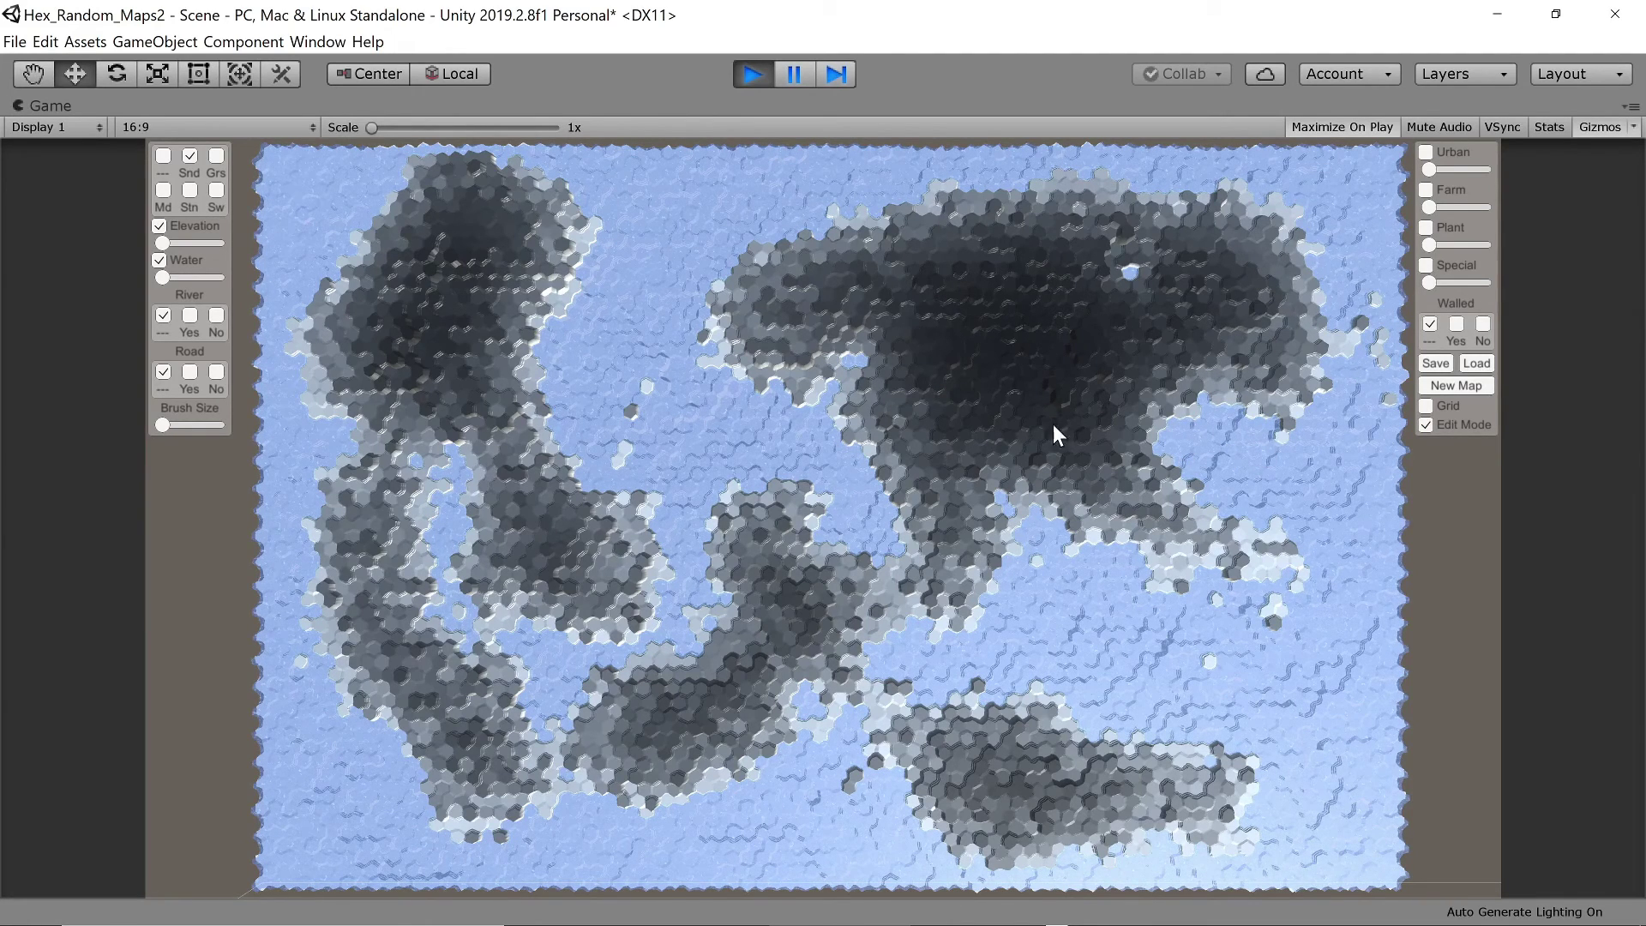
key(ctrl+p)
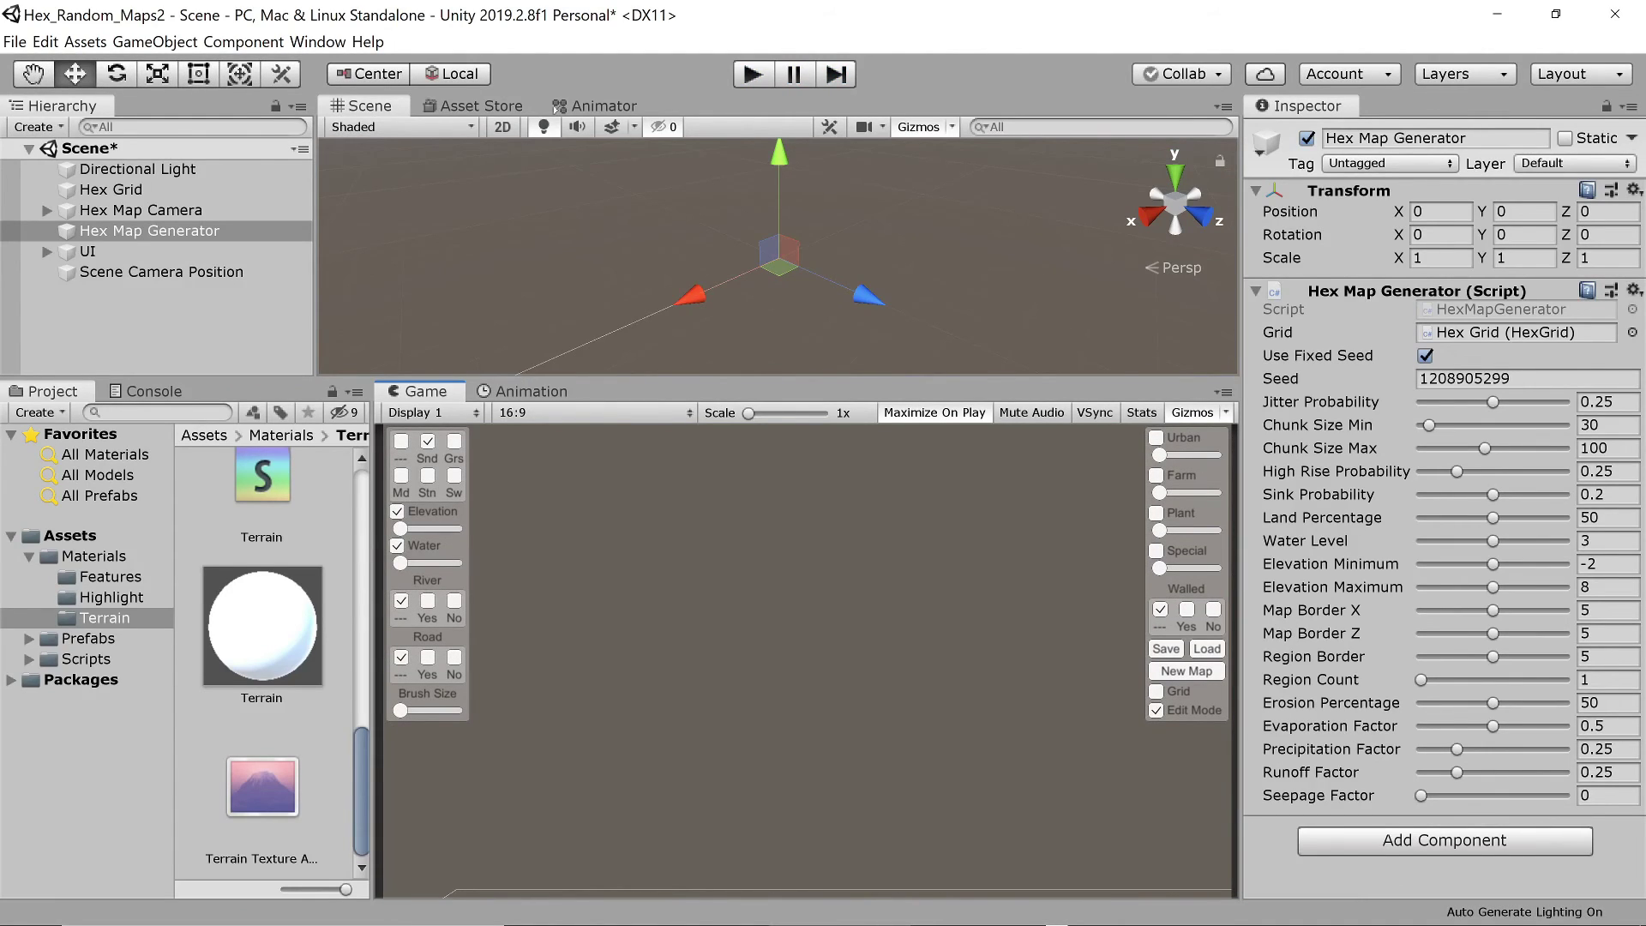
Set Seepage Factor to 0.125 and preview the map data.
click(1607, 795)
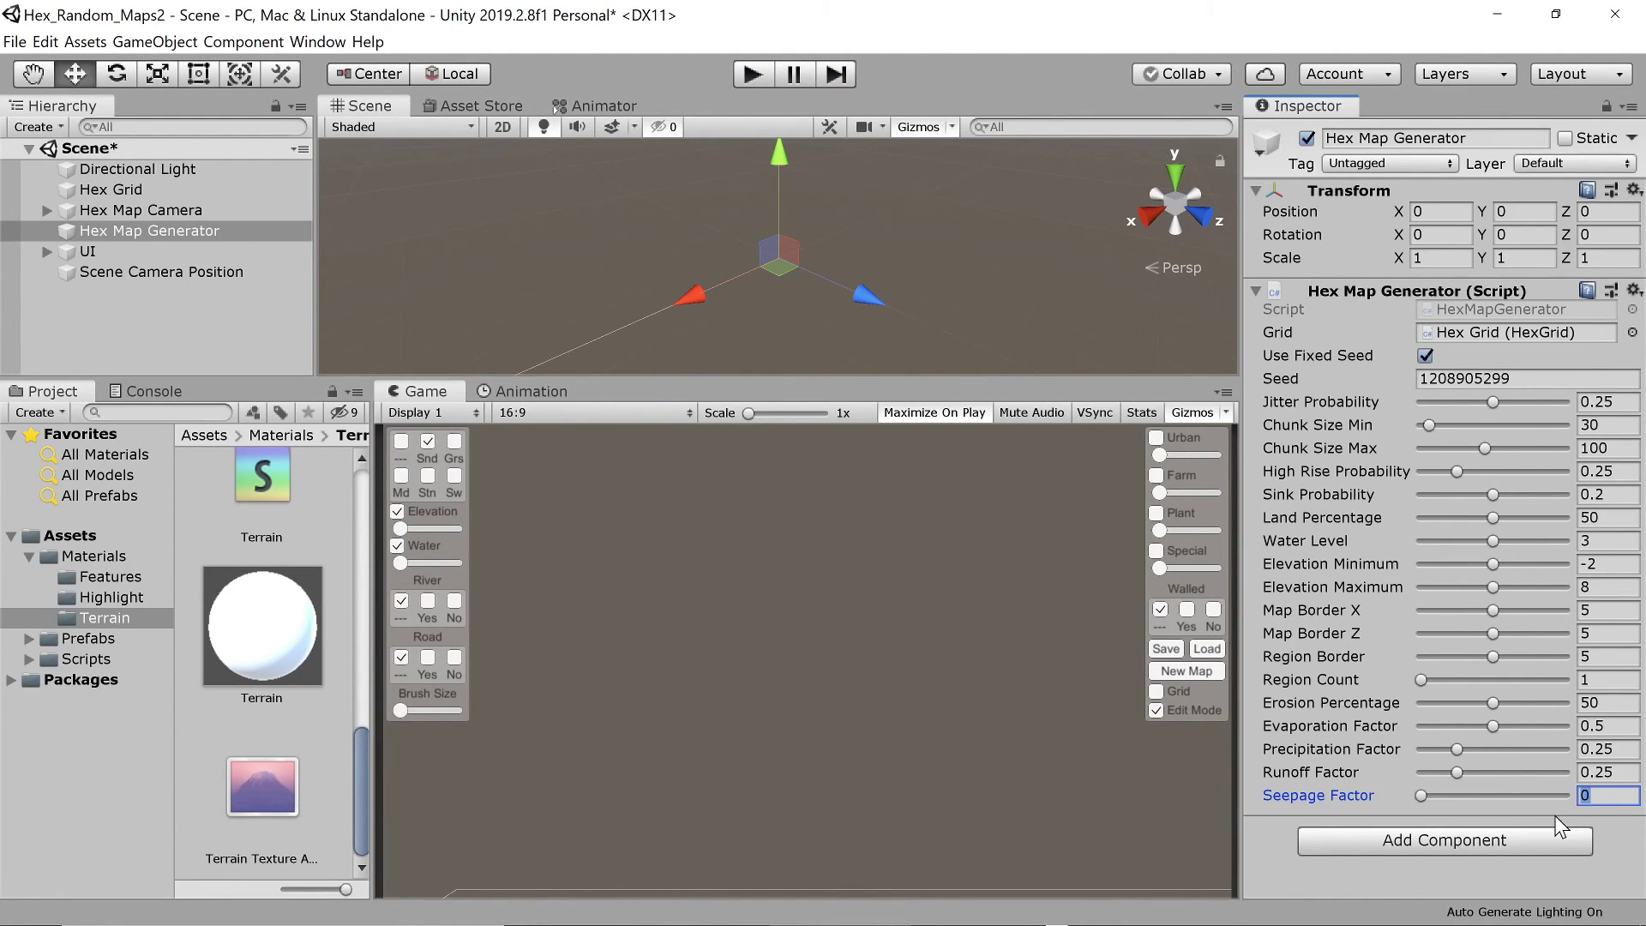
text(0.125)
click(764, 80)
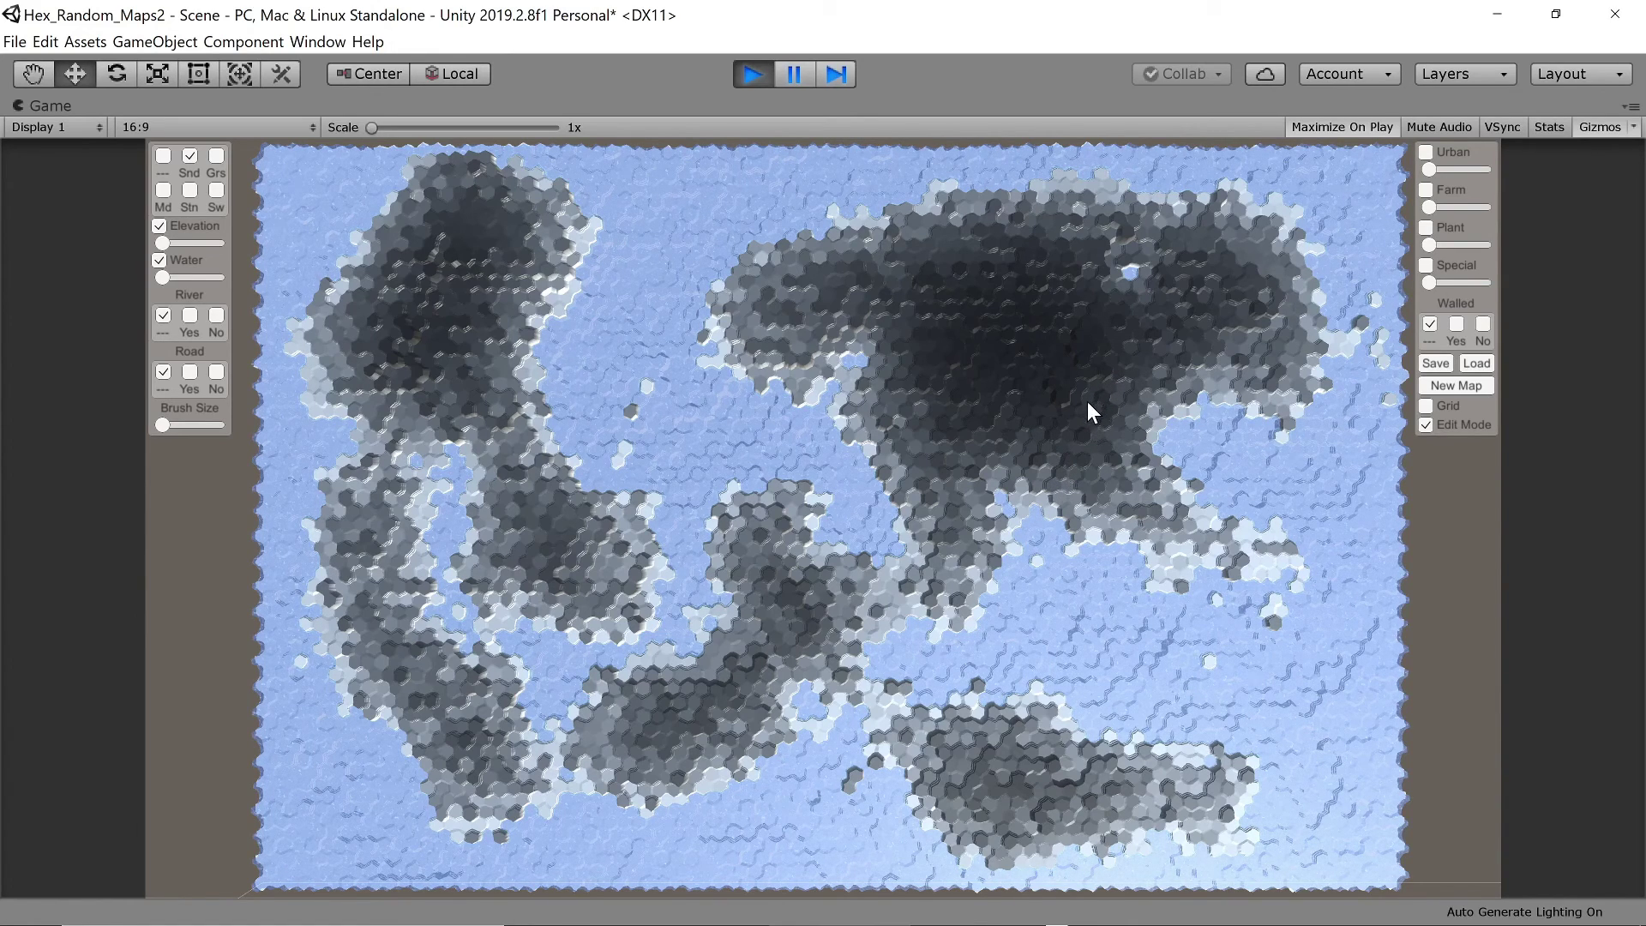
key(ctrl+p)
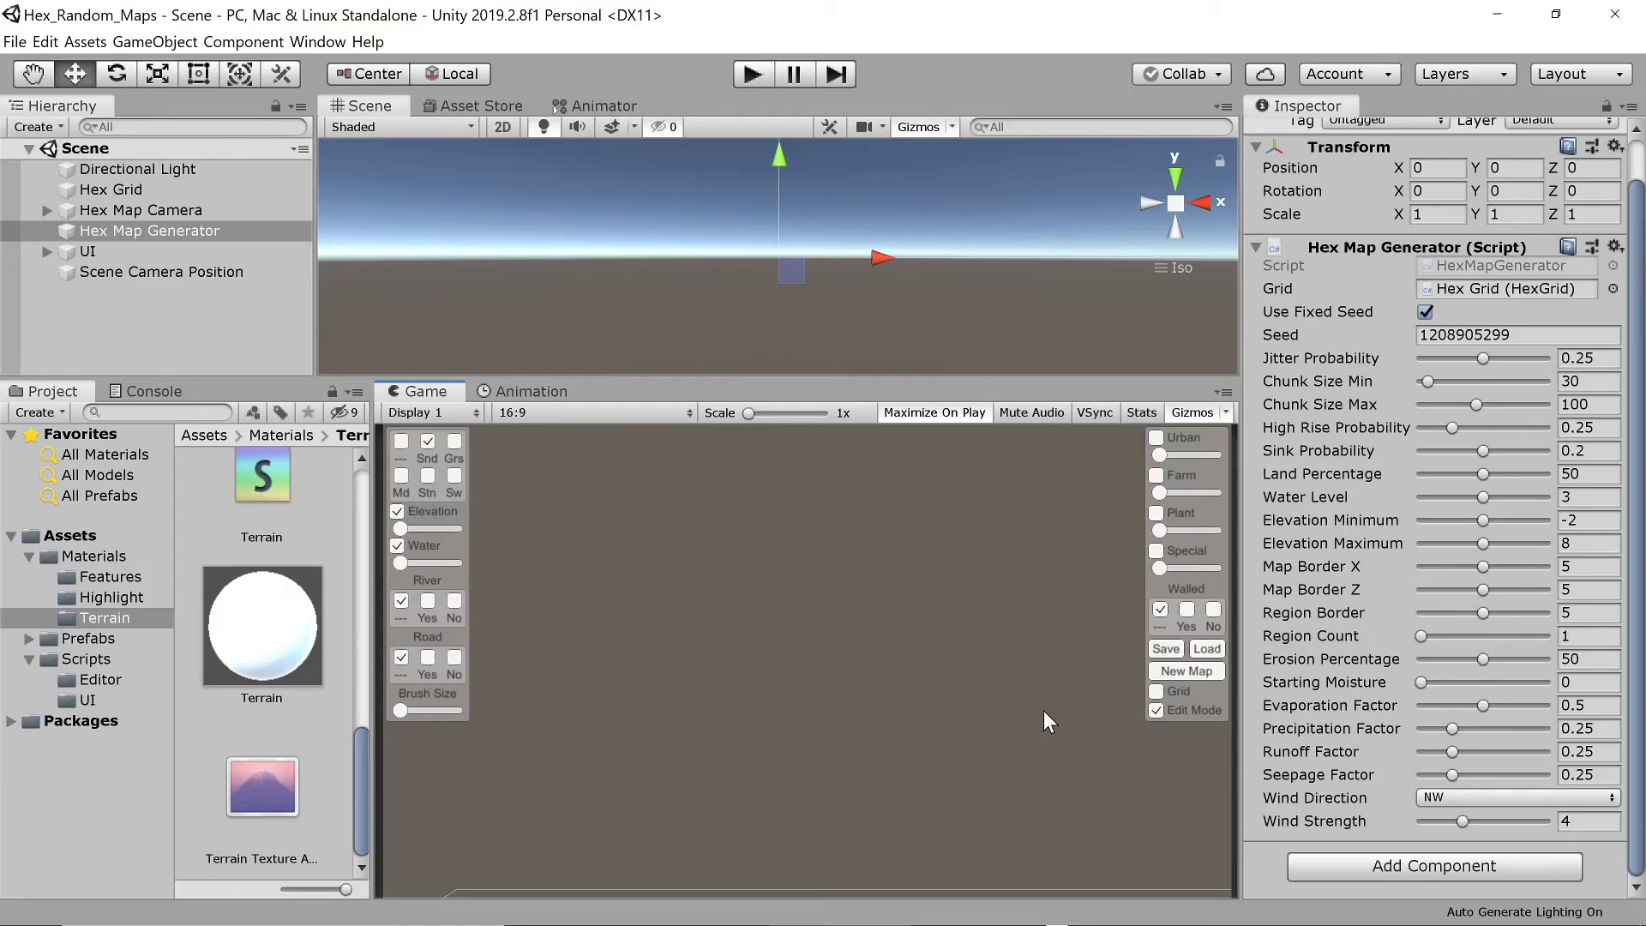
Try a Wind Strength of 10 on the Hex Map Generator.
click(1414, 795)
click(1414, 797)
drag(1463, 820, 1453, 836)
text(10)
key(Return)
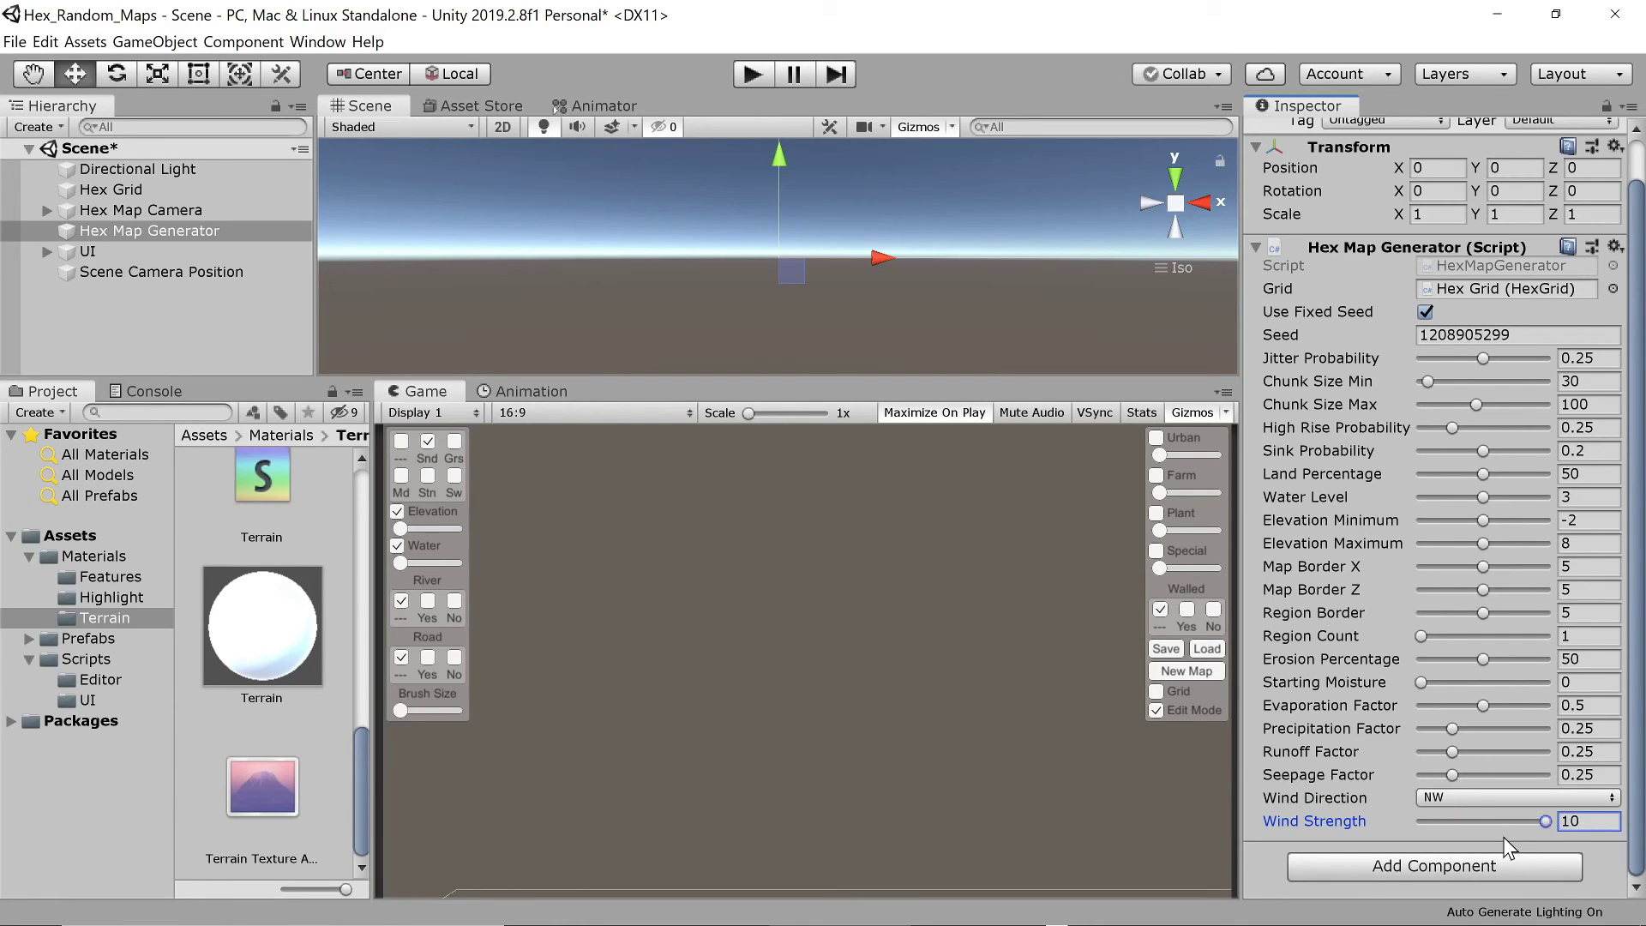
Set Wind Strength to 4 and preview the map data.
text(4)
key(ctrl+p)
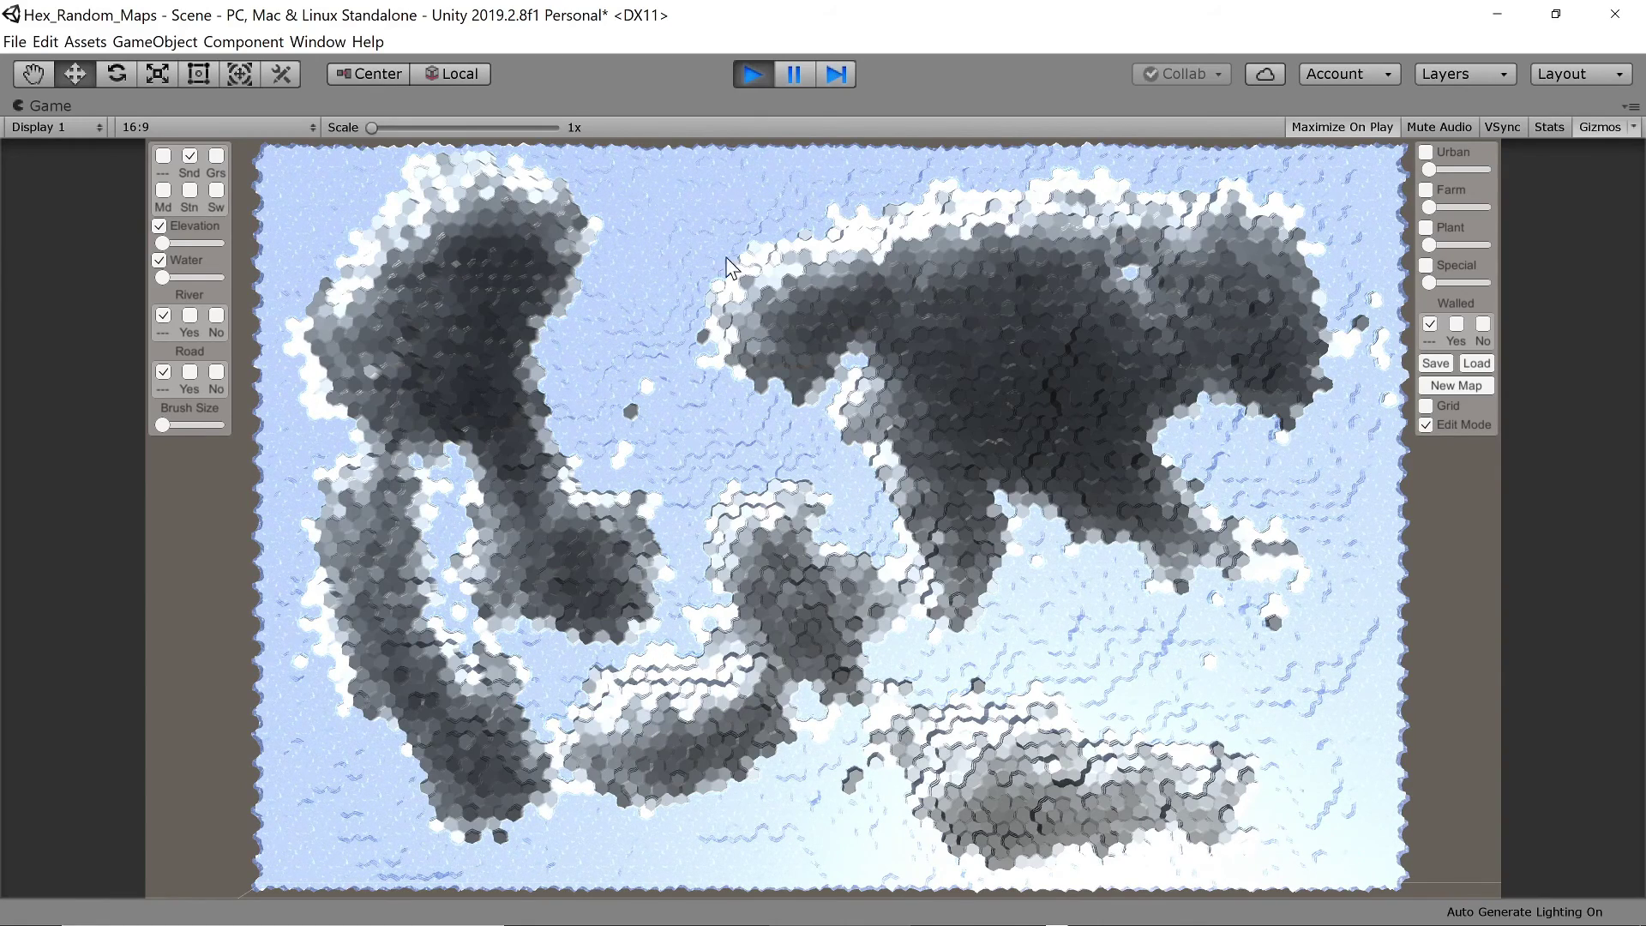
key(ctrl+p)
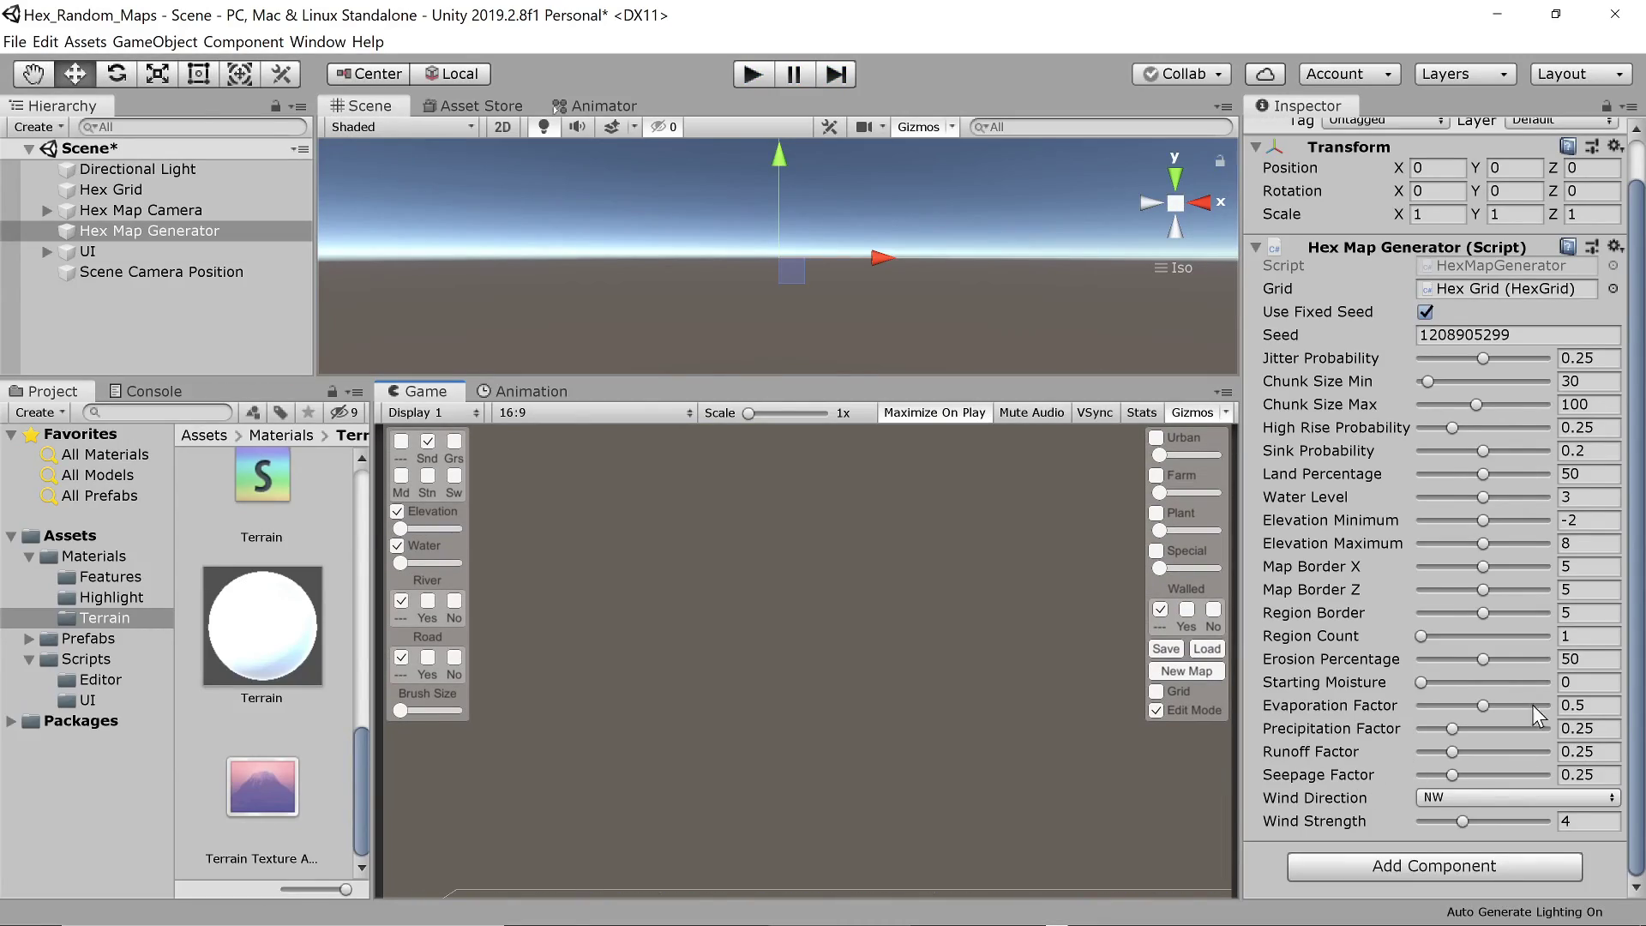
Set Starting Moisture to 0.2 and preview the map data.
click(1578, 683)
text(0.2)
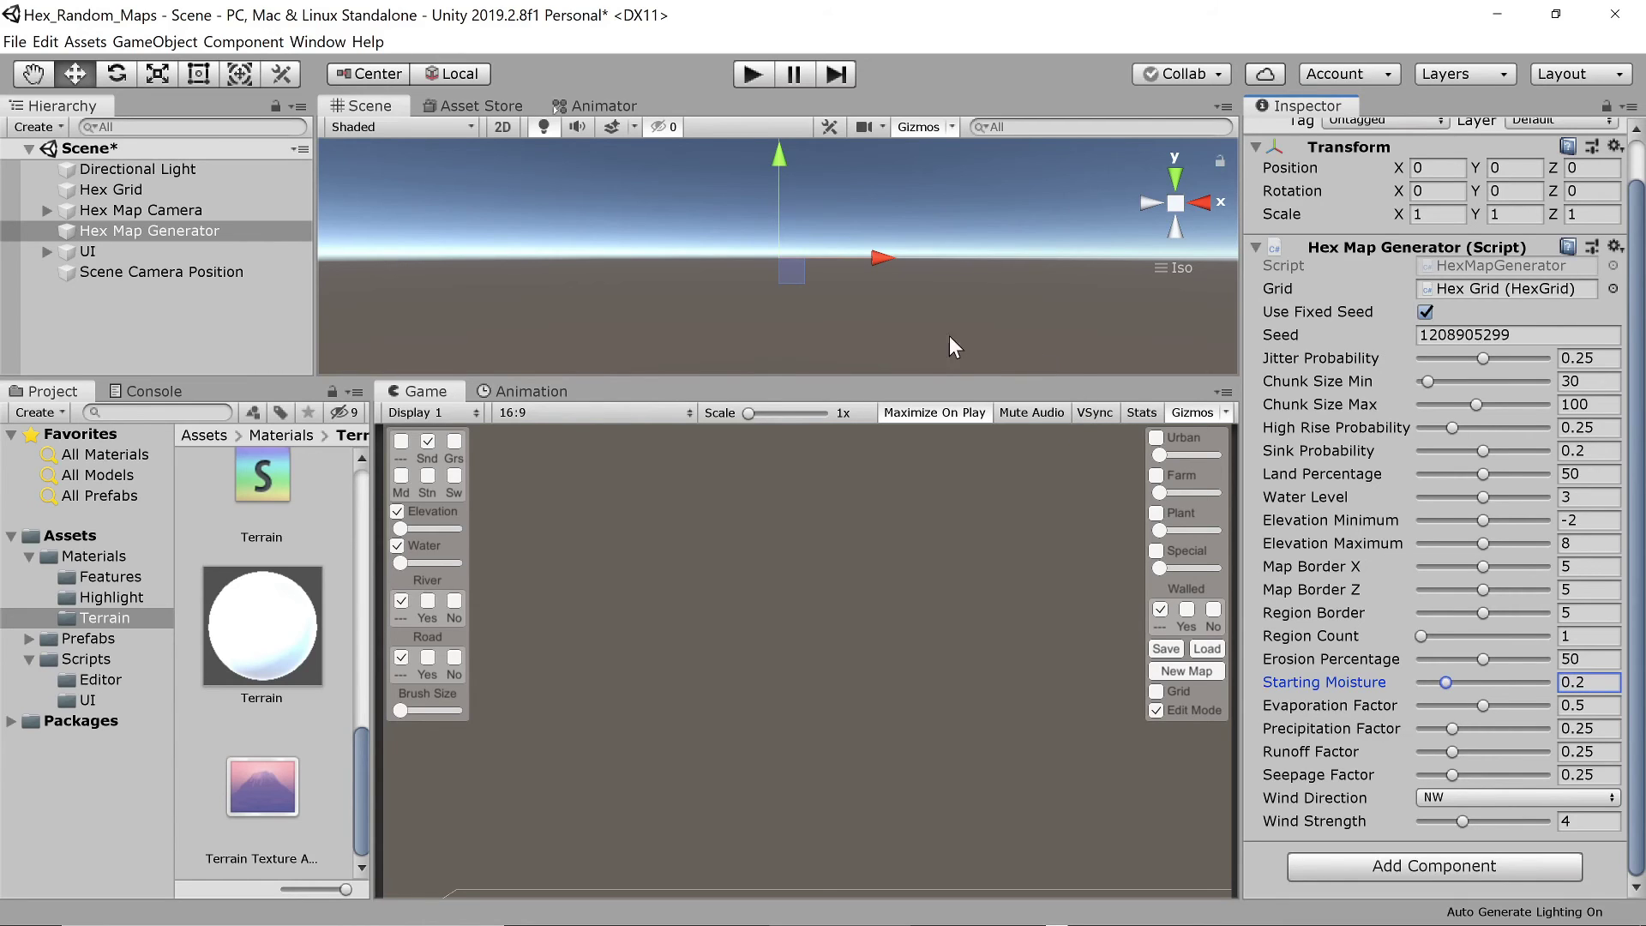
key(ctrl+p)
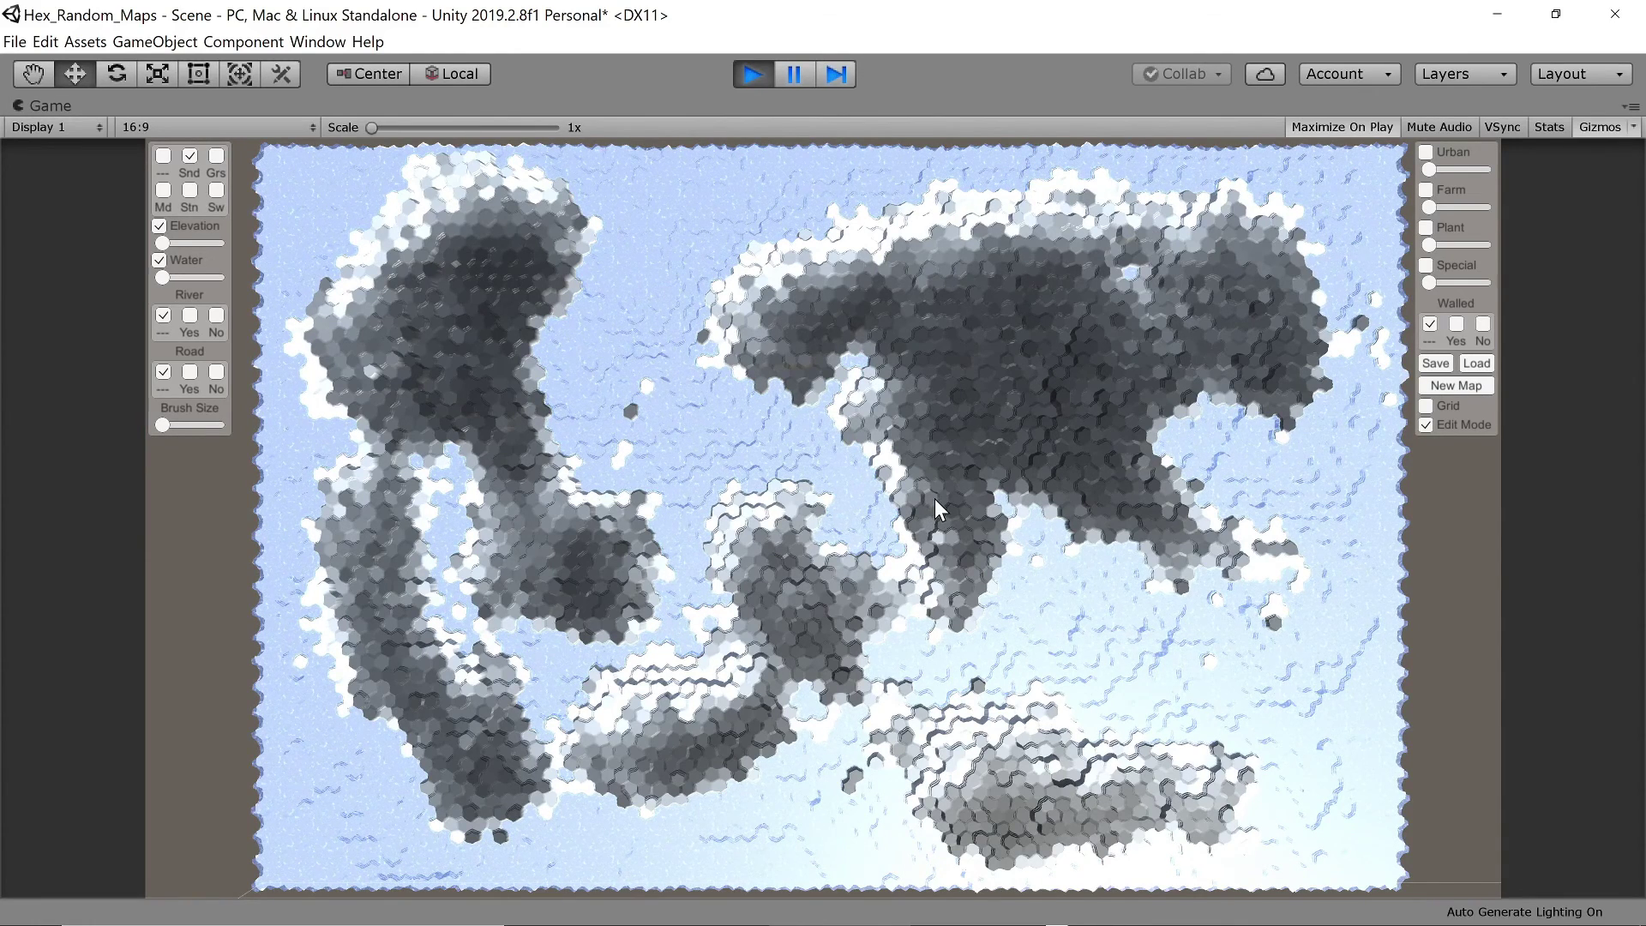
key(ctrl+p)
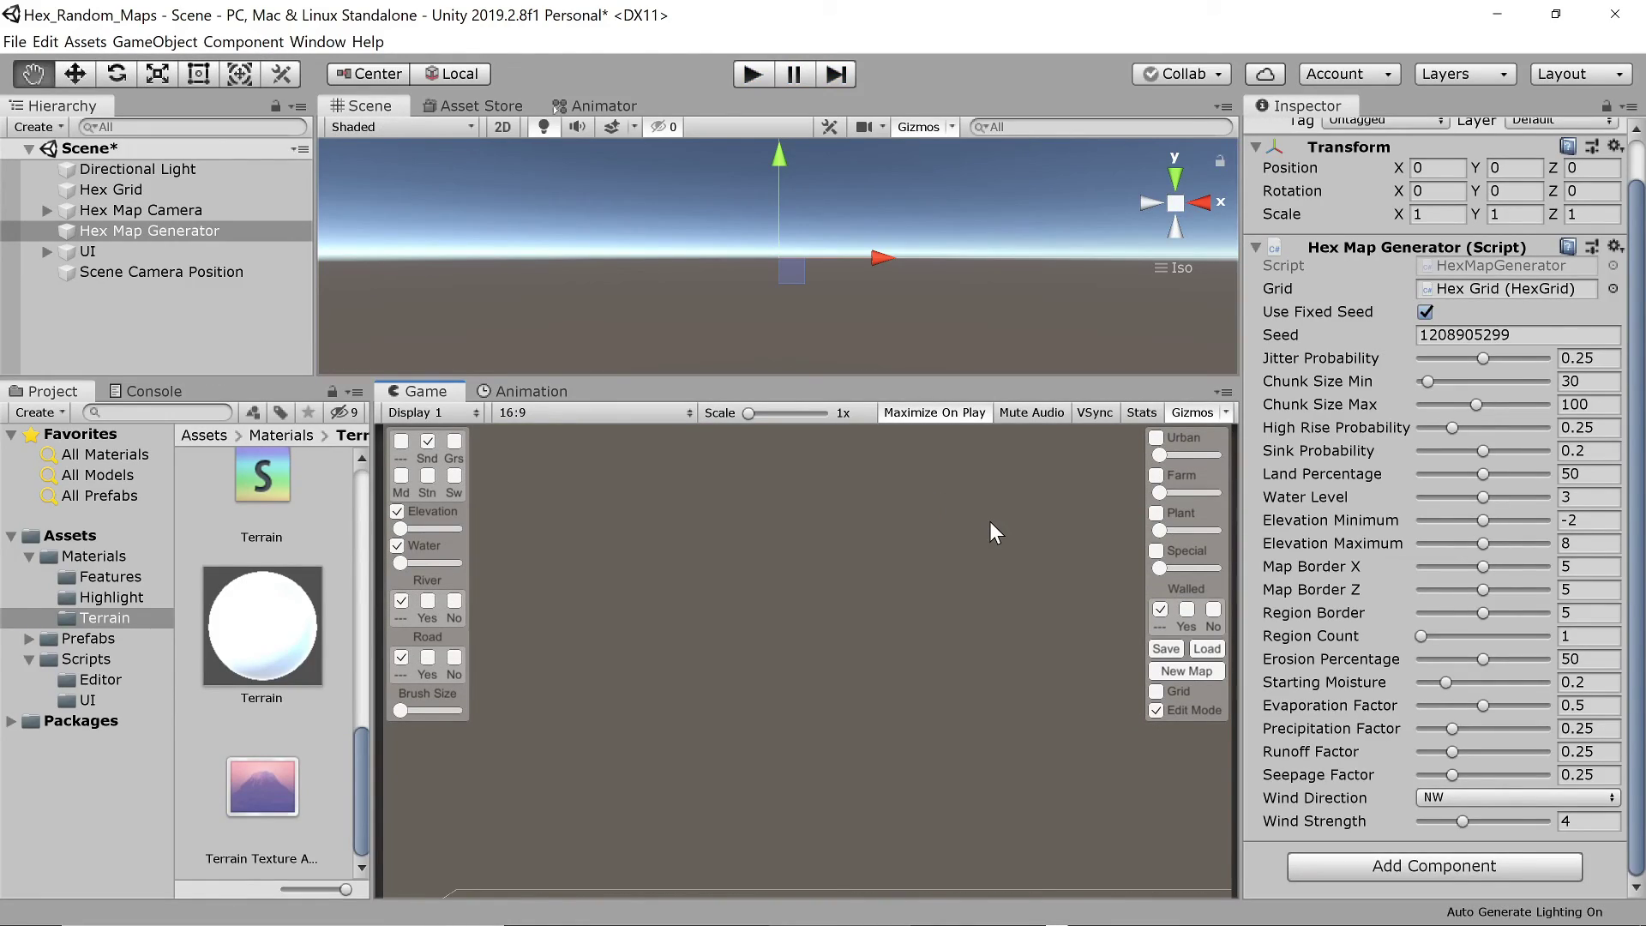
Disable Show Map Data on the Terrain material and preview the map with its regular terrain textures.
click(271, 643)
scroll(1610, 365, down, 3)
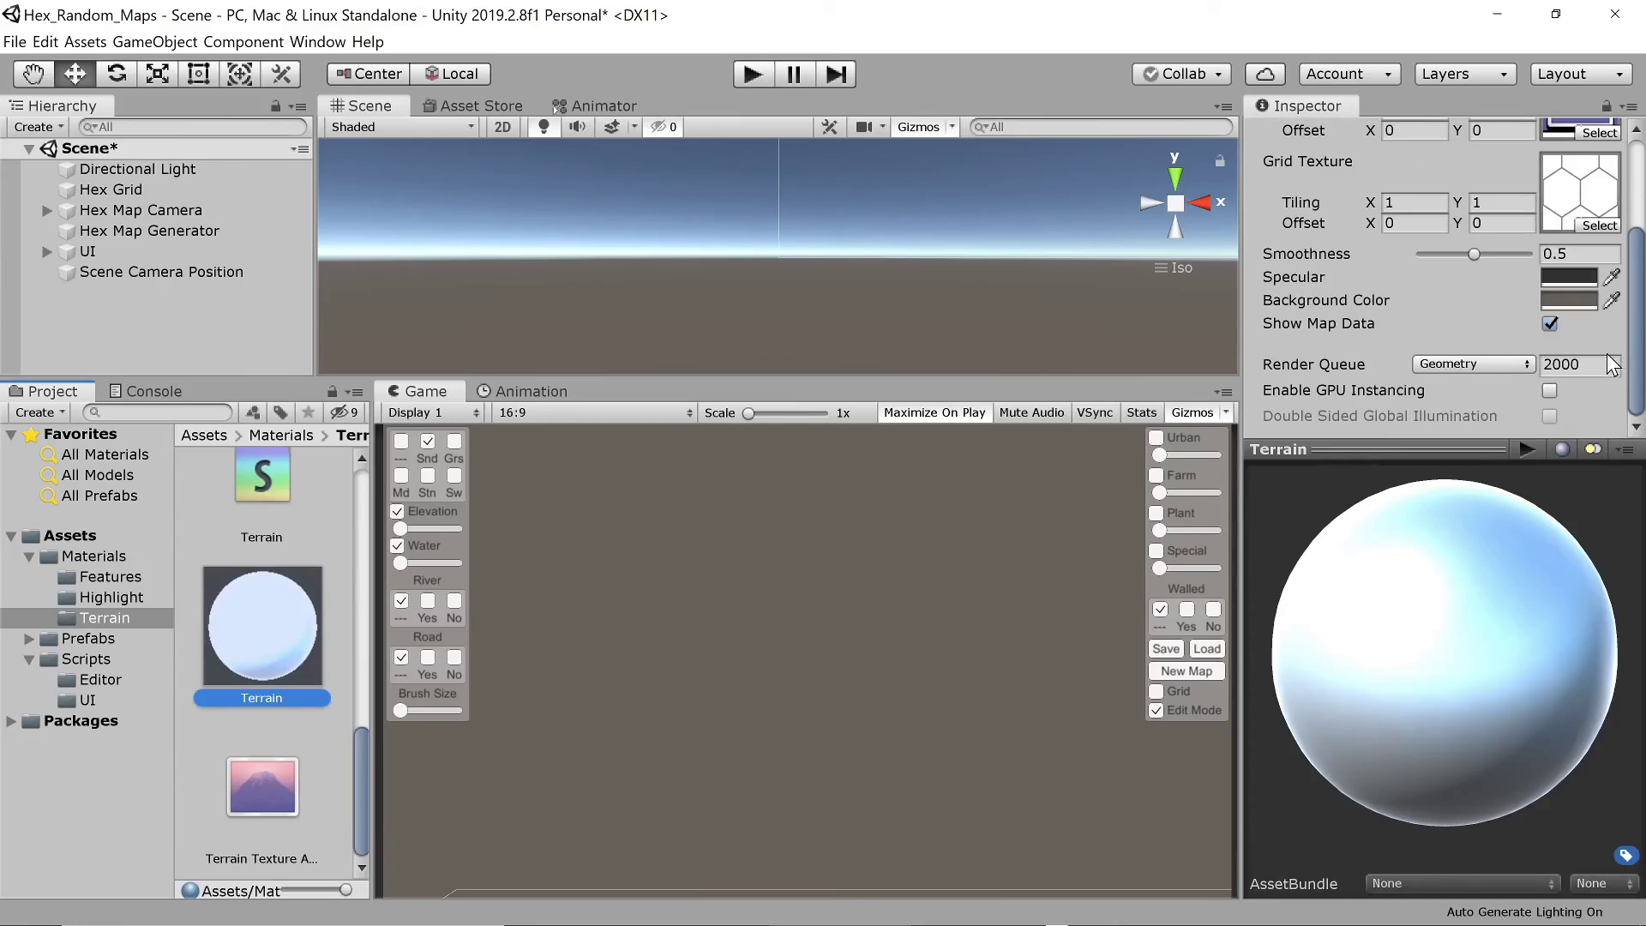
click(1551, 323)
click(753, 75)
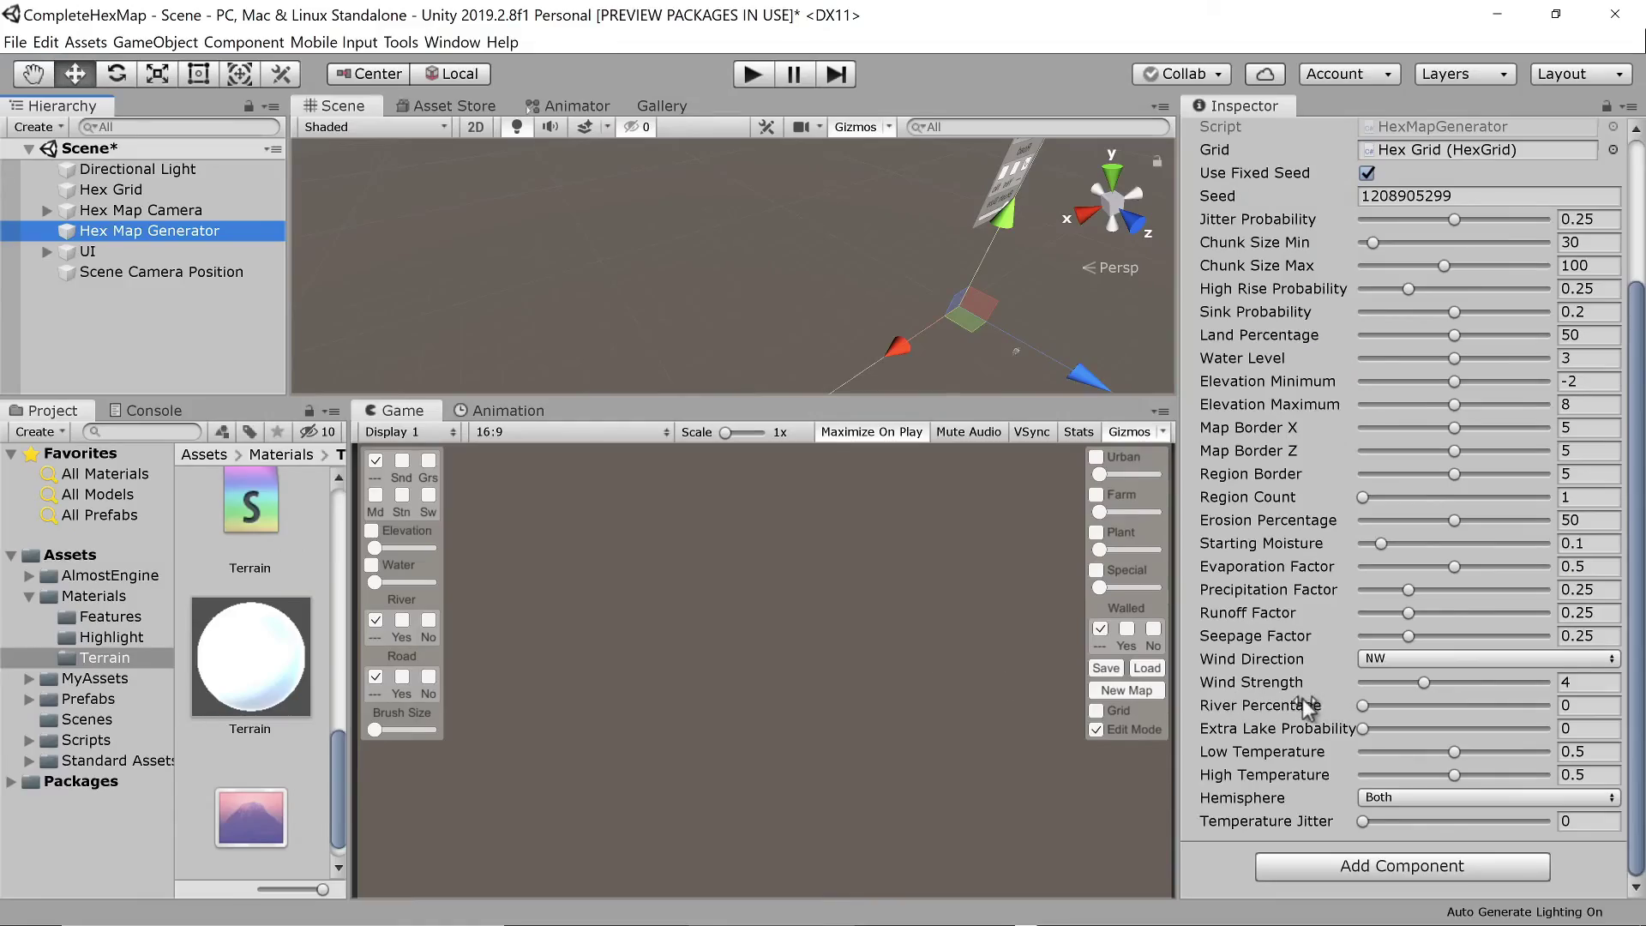
Preview the CompleteHexMap scene with a River Percentage of 10 and inspect the generated rivers up close.
click(1341, 707)
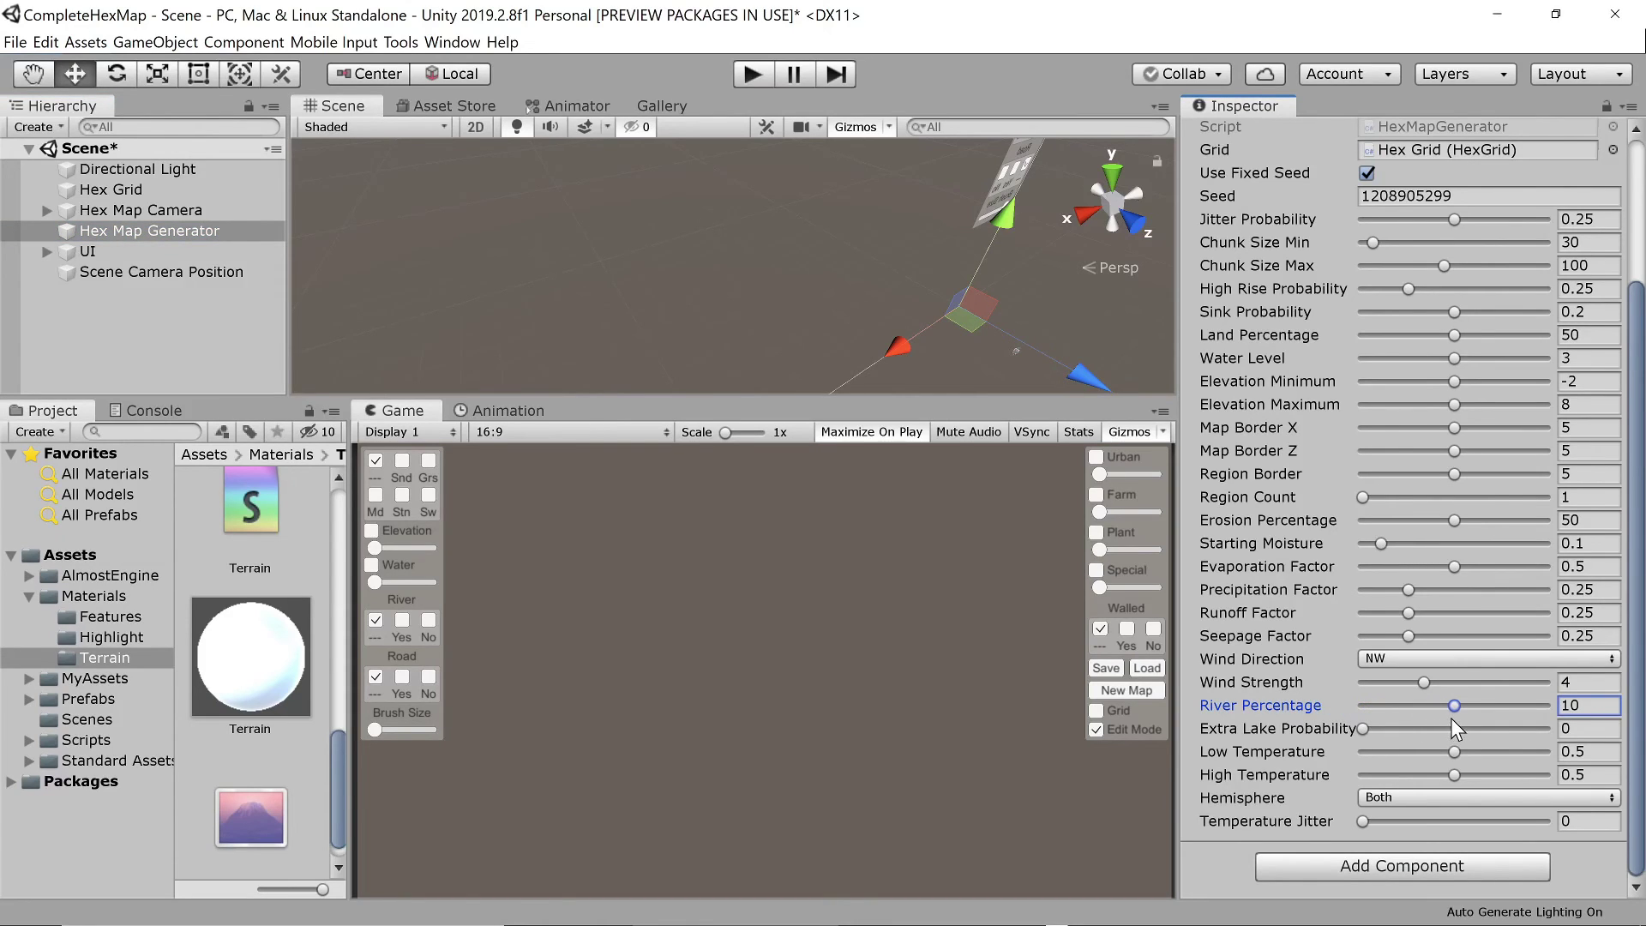
key(ctrl+p)
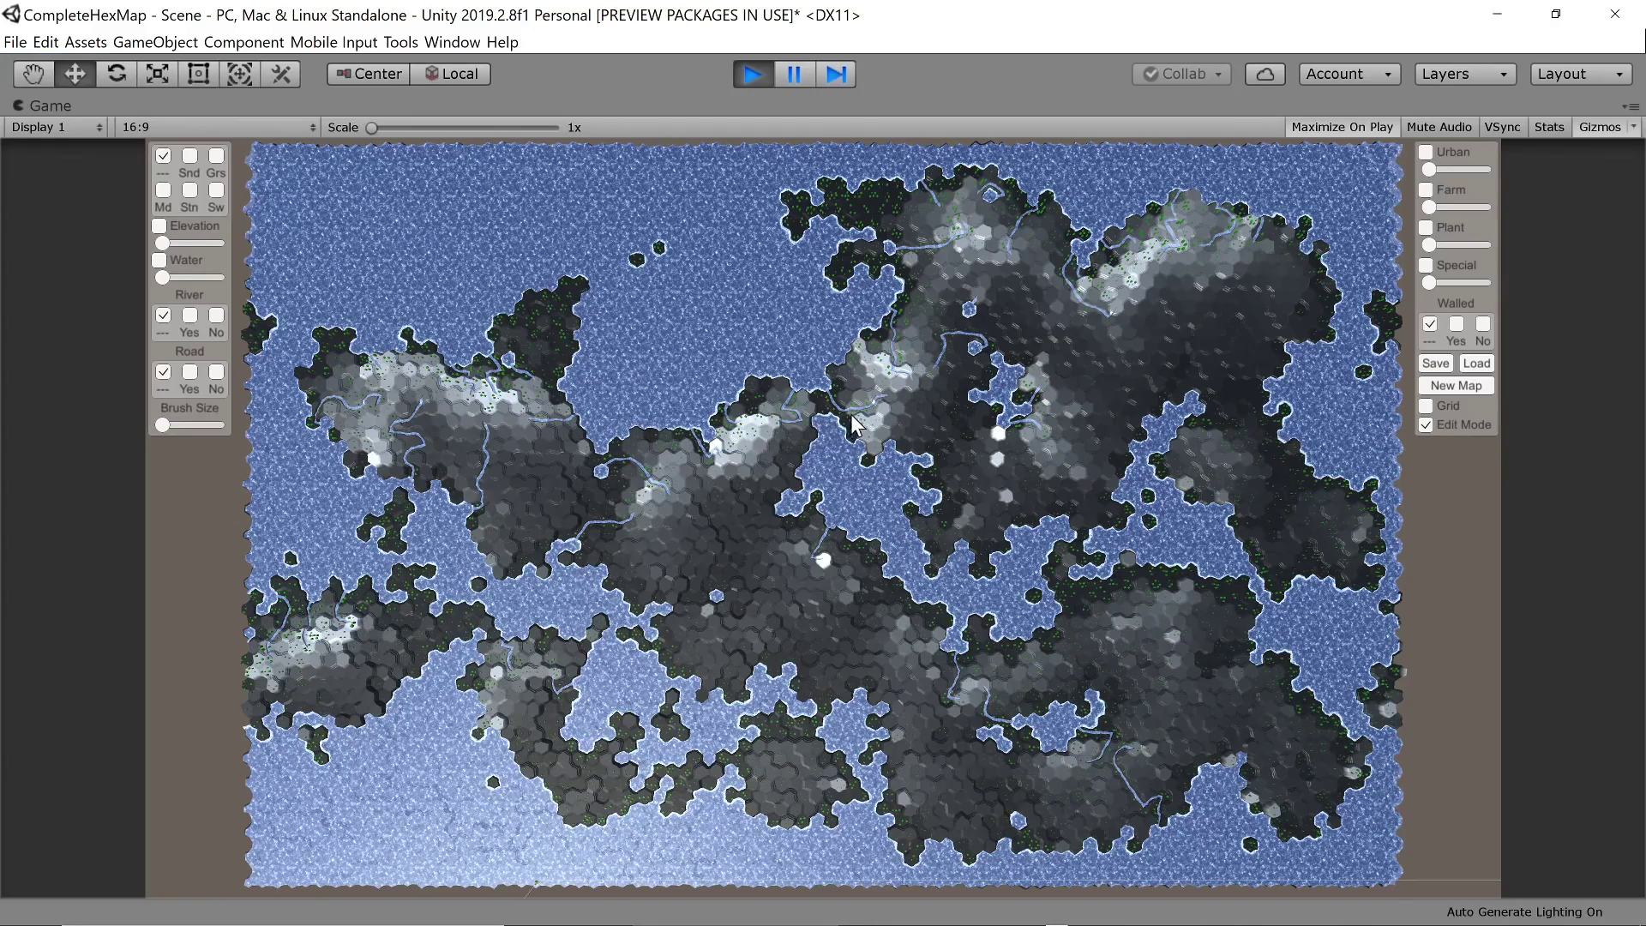
scroll(1012, 292, up, 10)
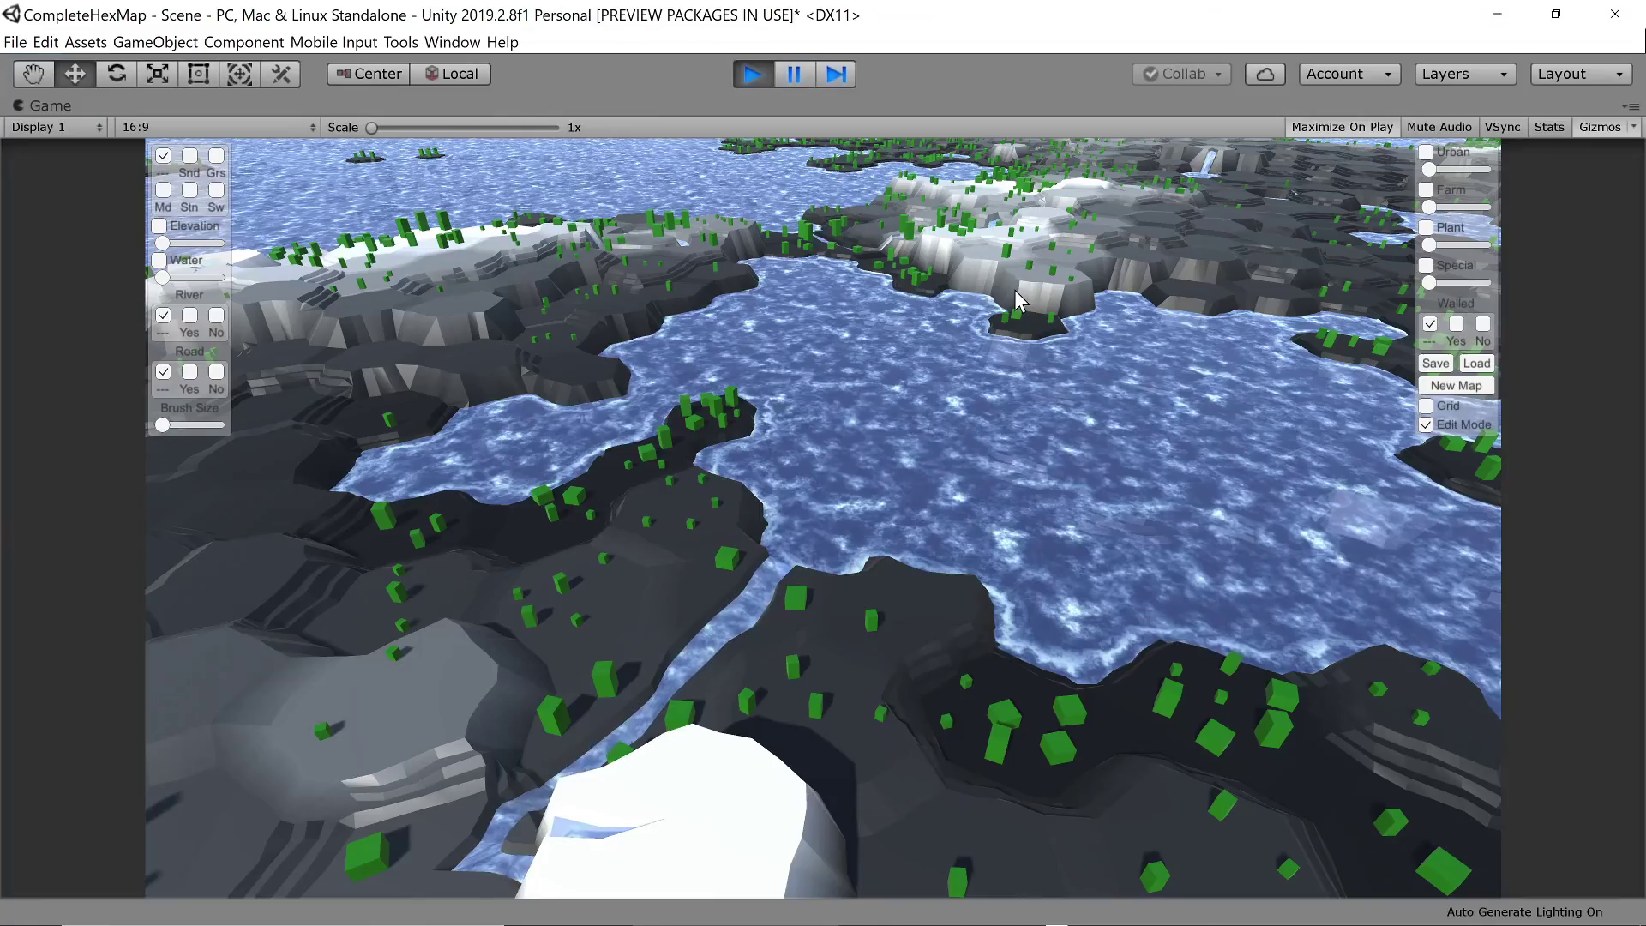
scroll(1015, 292, down, 10)
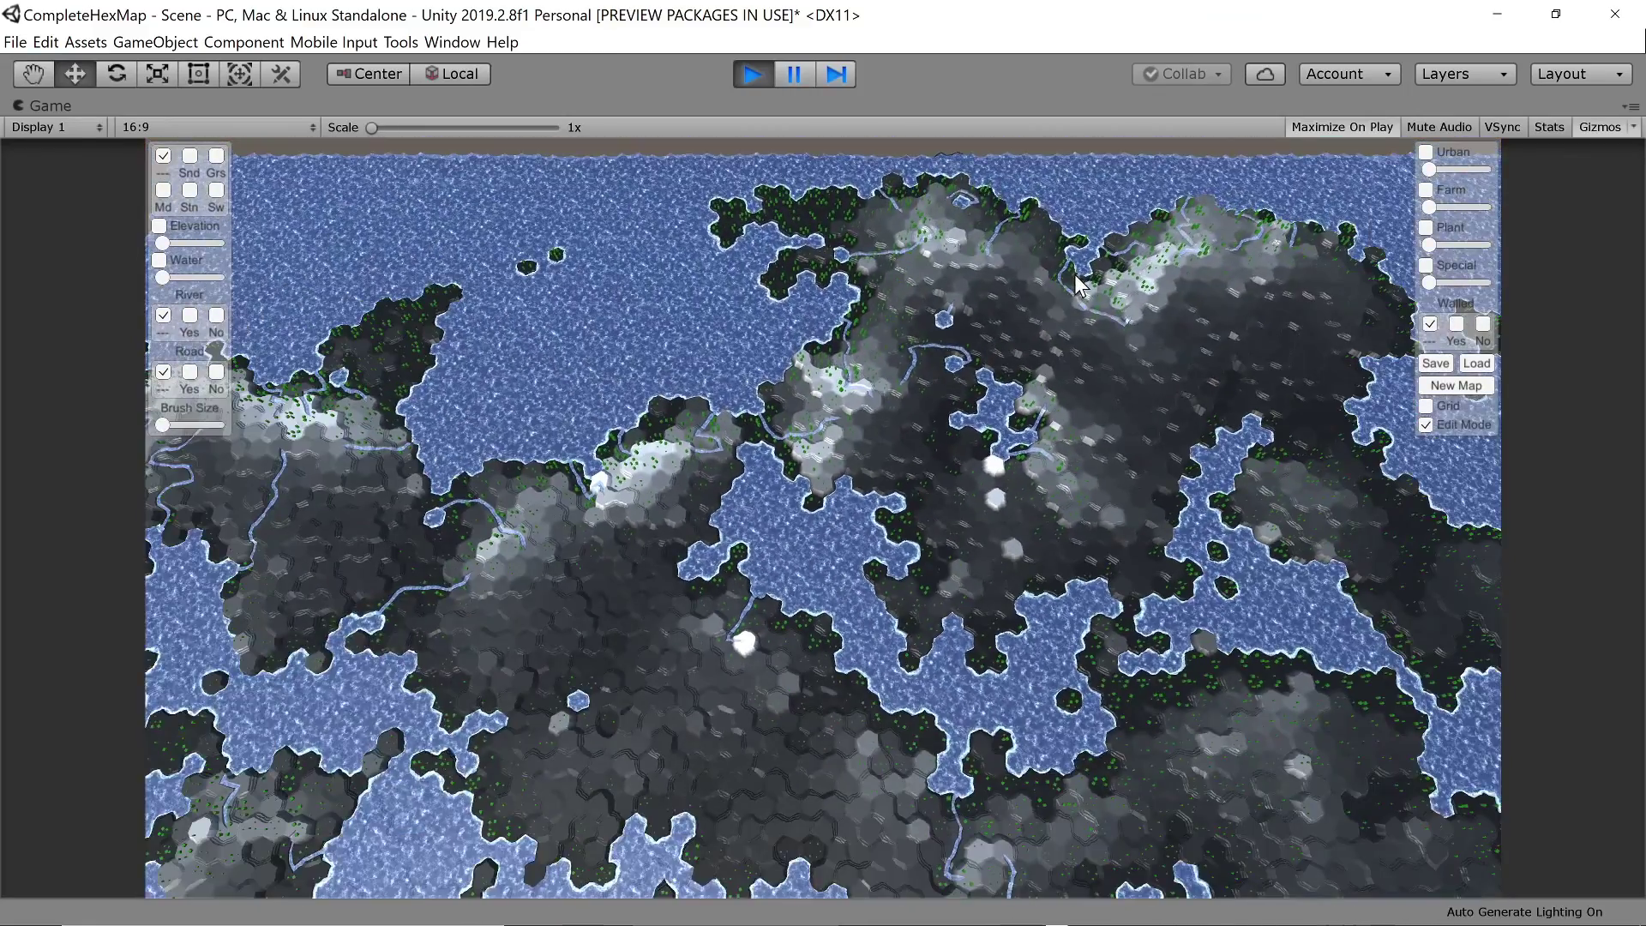
Examine the rivers and lakes between the mountains up close in the running map preview and end the preview.
scroll(1008, 377, up, 5)
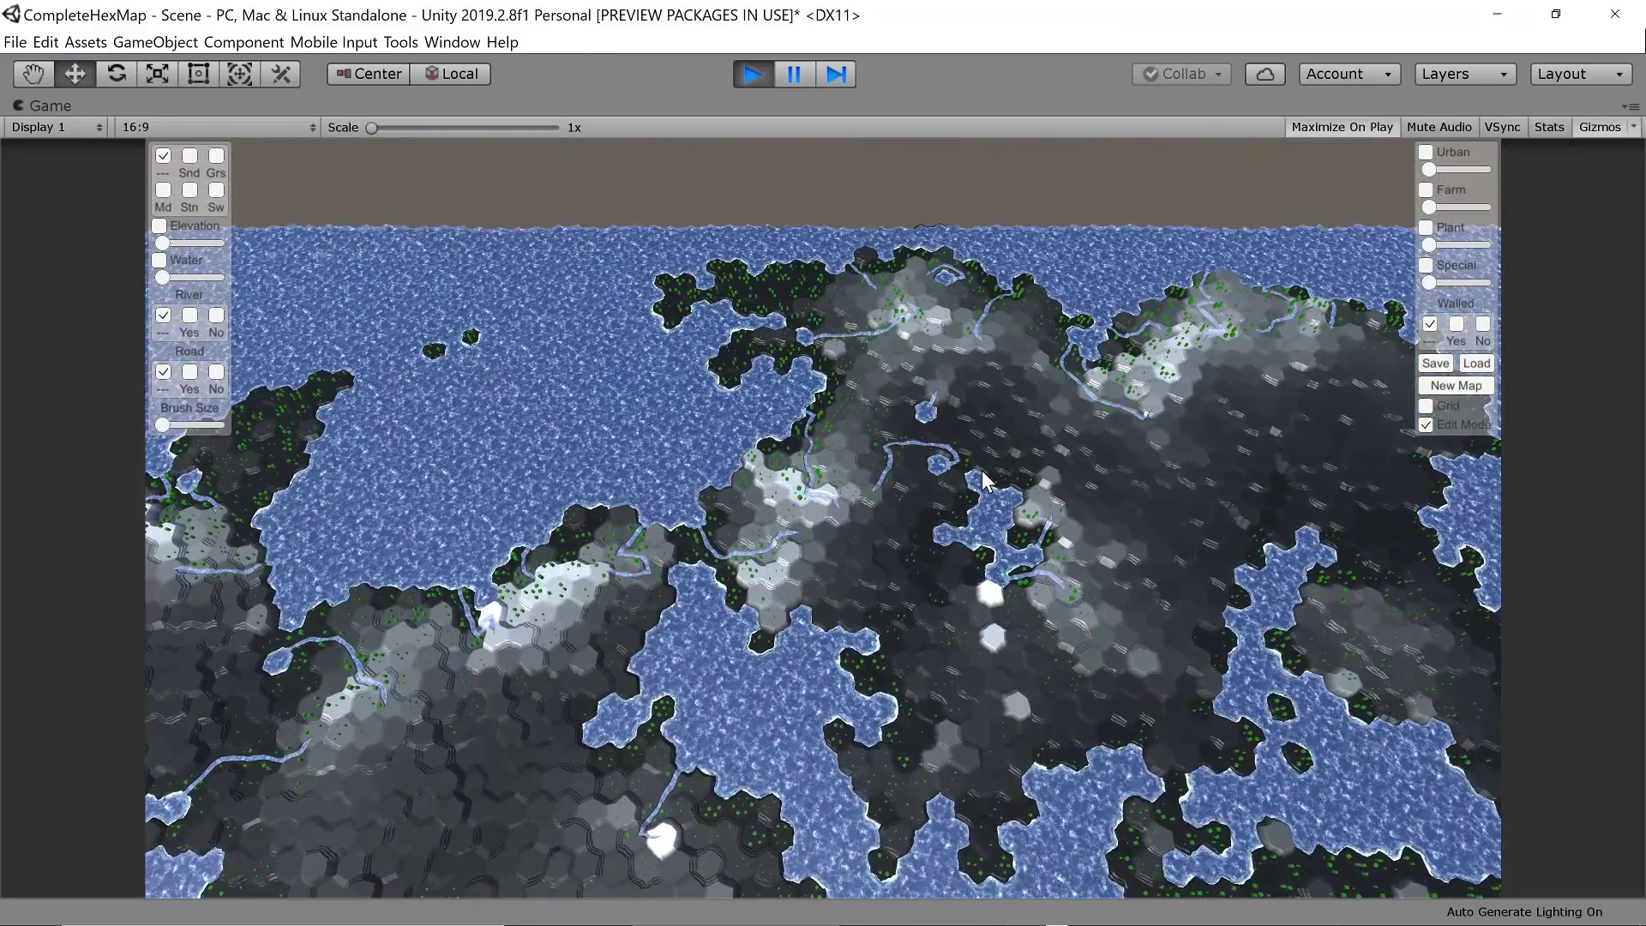
scroll(1028, 489, up, 5)
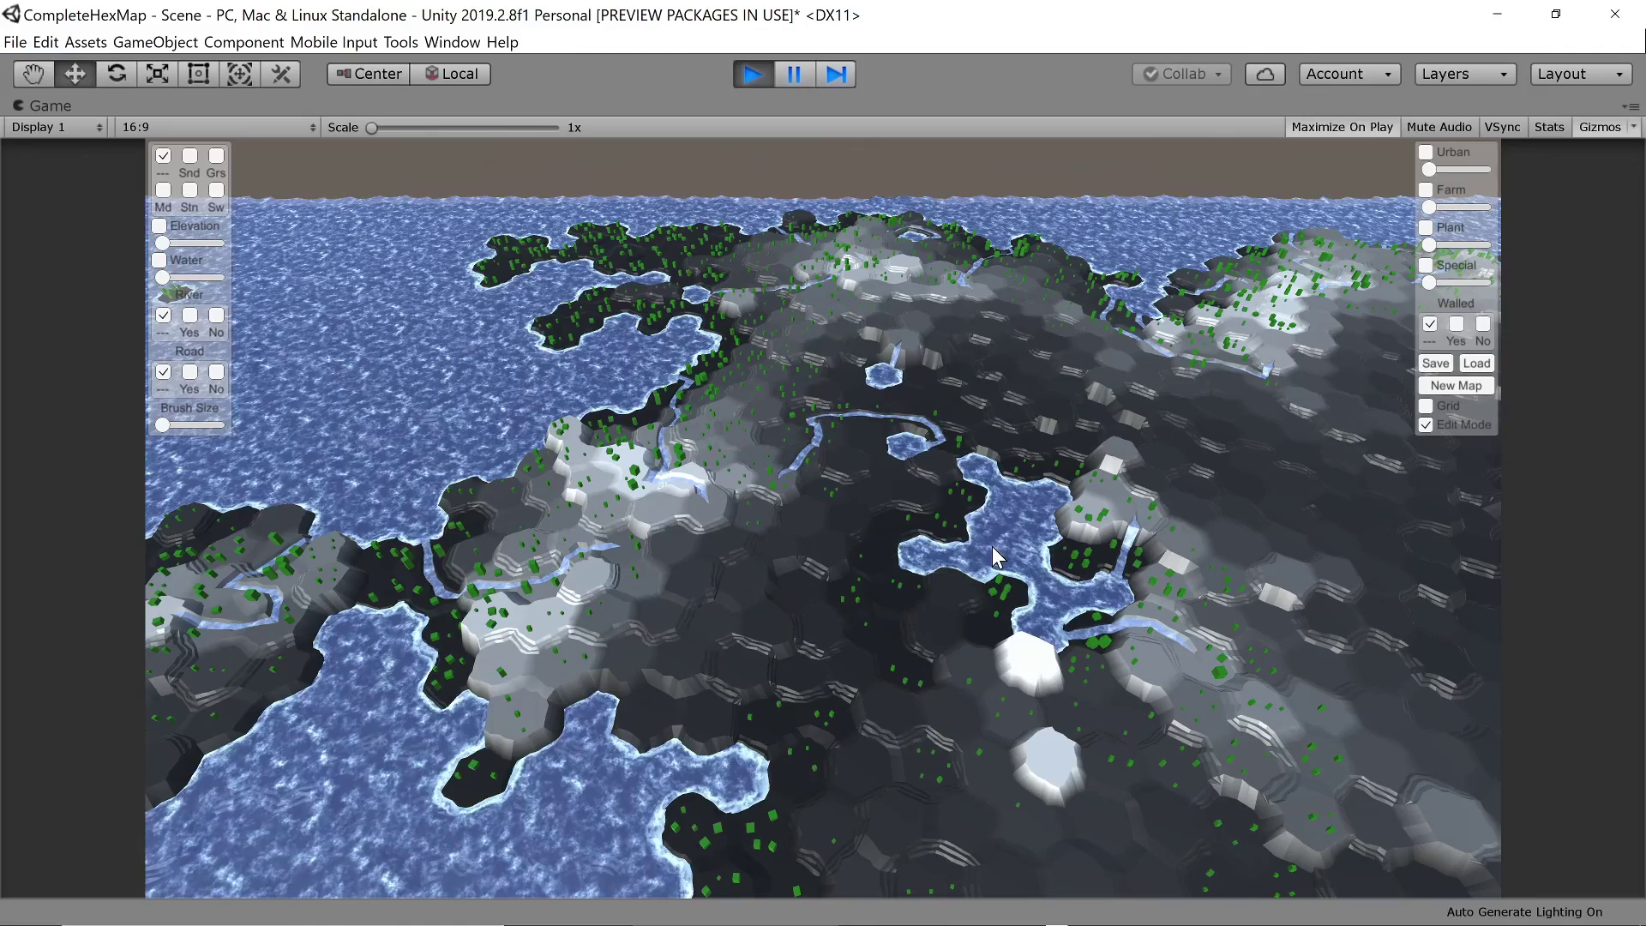
scroll(1003, 542, up, 3)
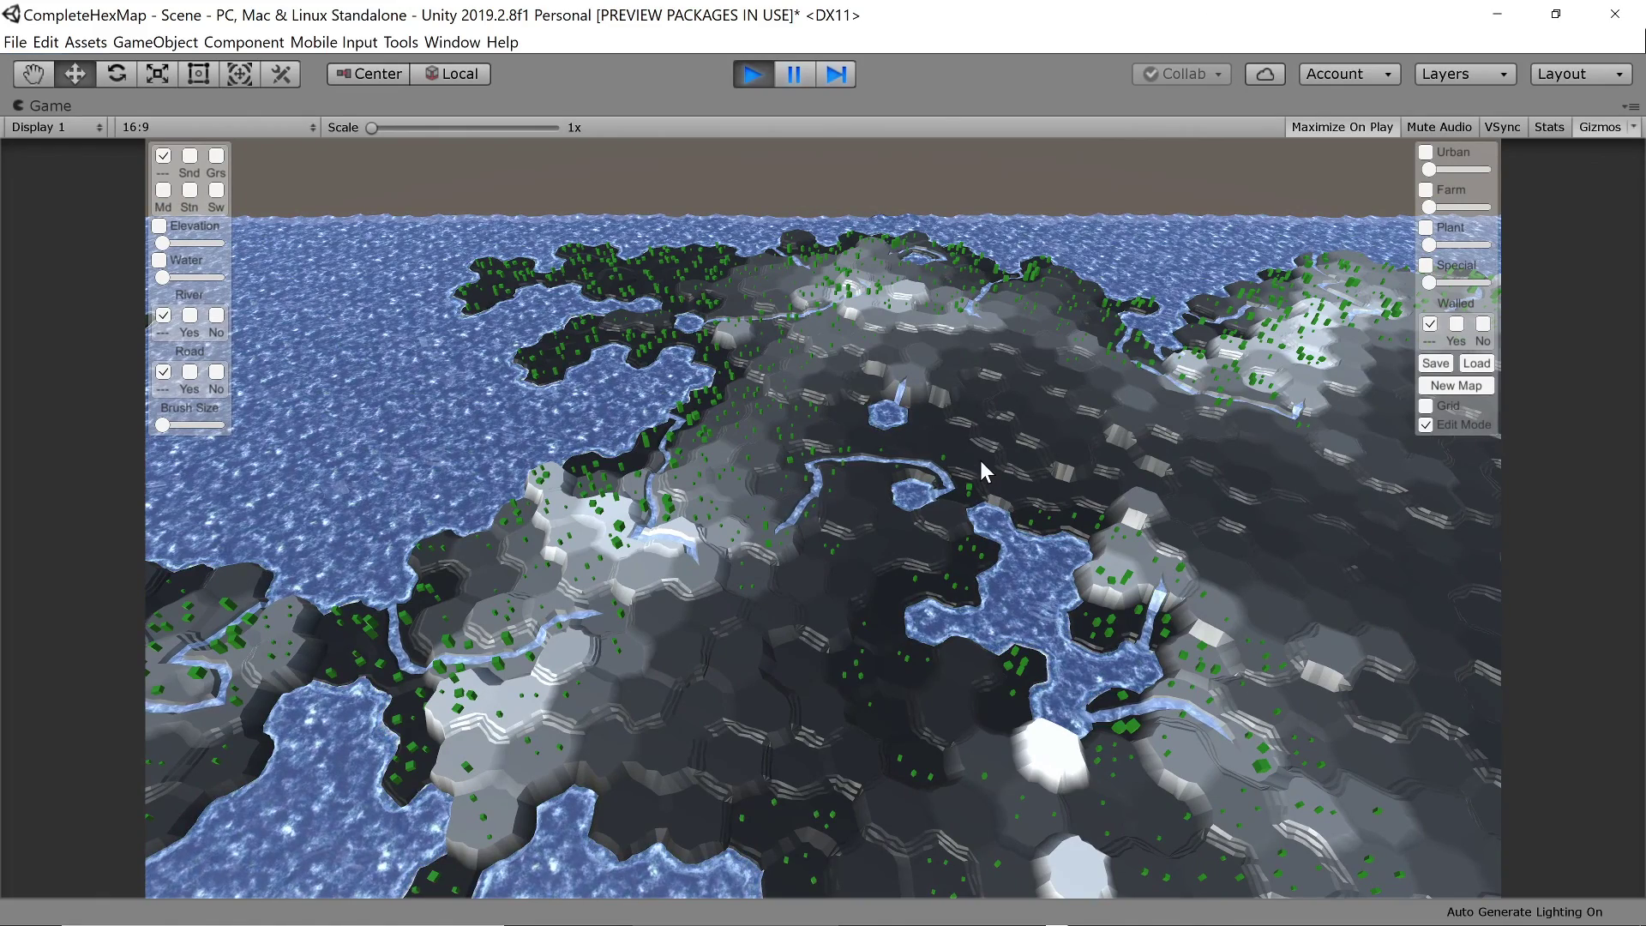
key(ctrl+p)
Set Extra Lake Probability to 0.422 on the Hex Map Generator and preview the map, inspecting its lakes and rivers up close.
drag(1362, 782, 1438, 785)
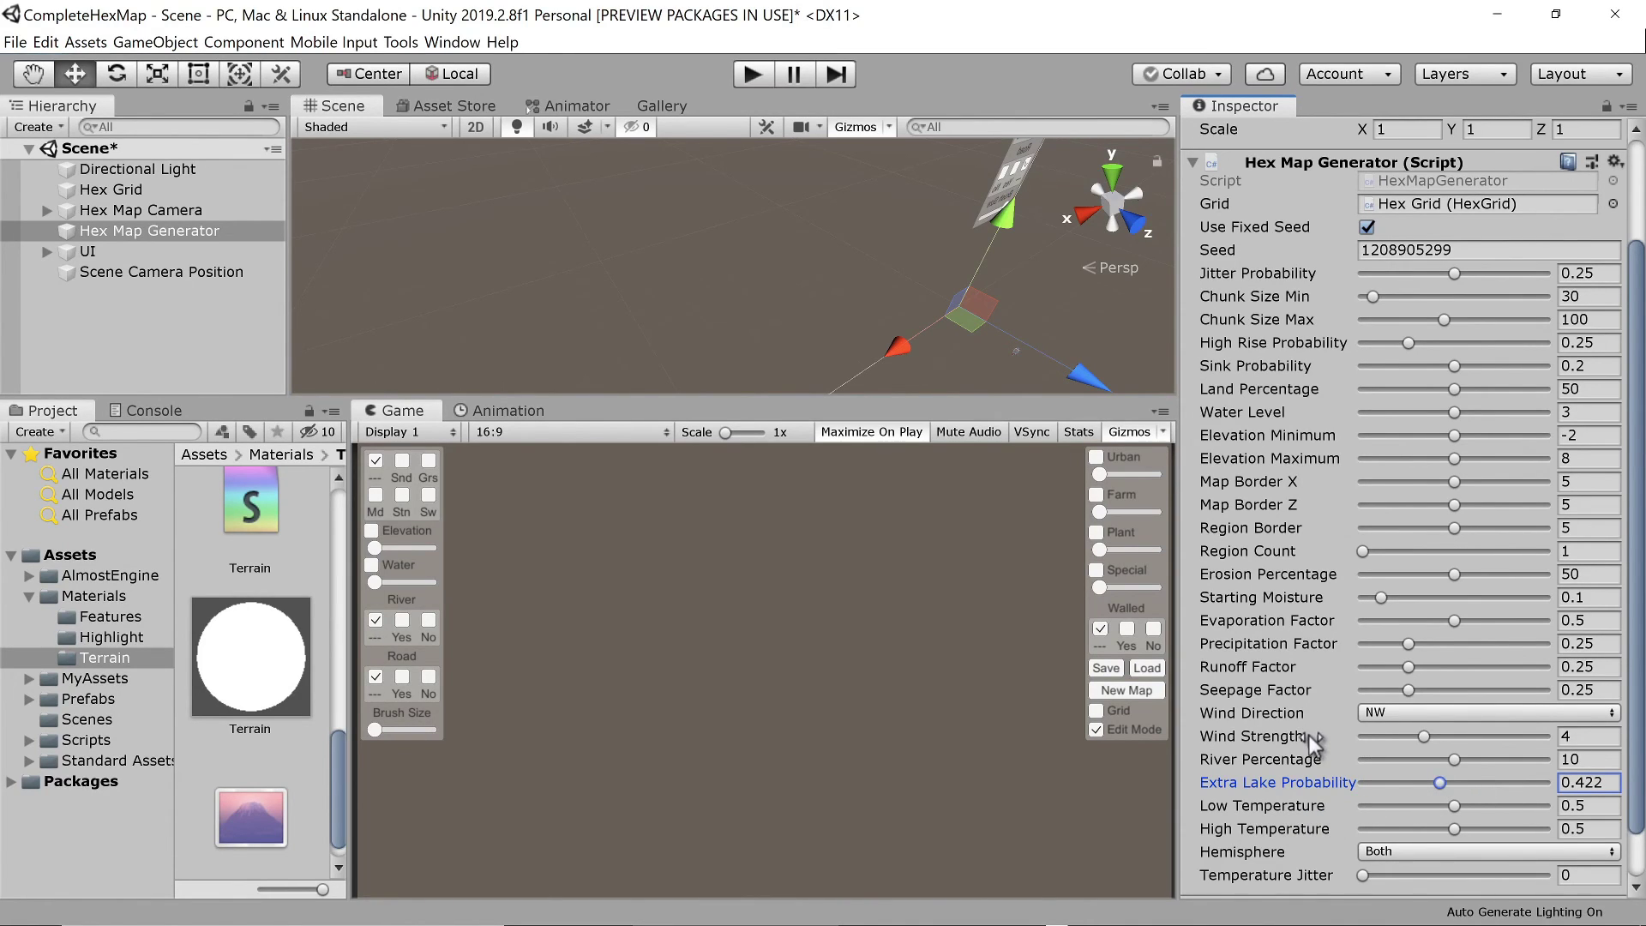
key(ctrl+p)
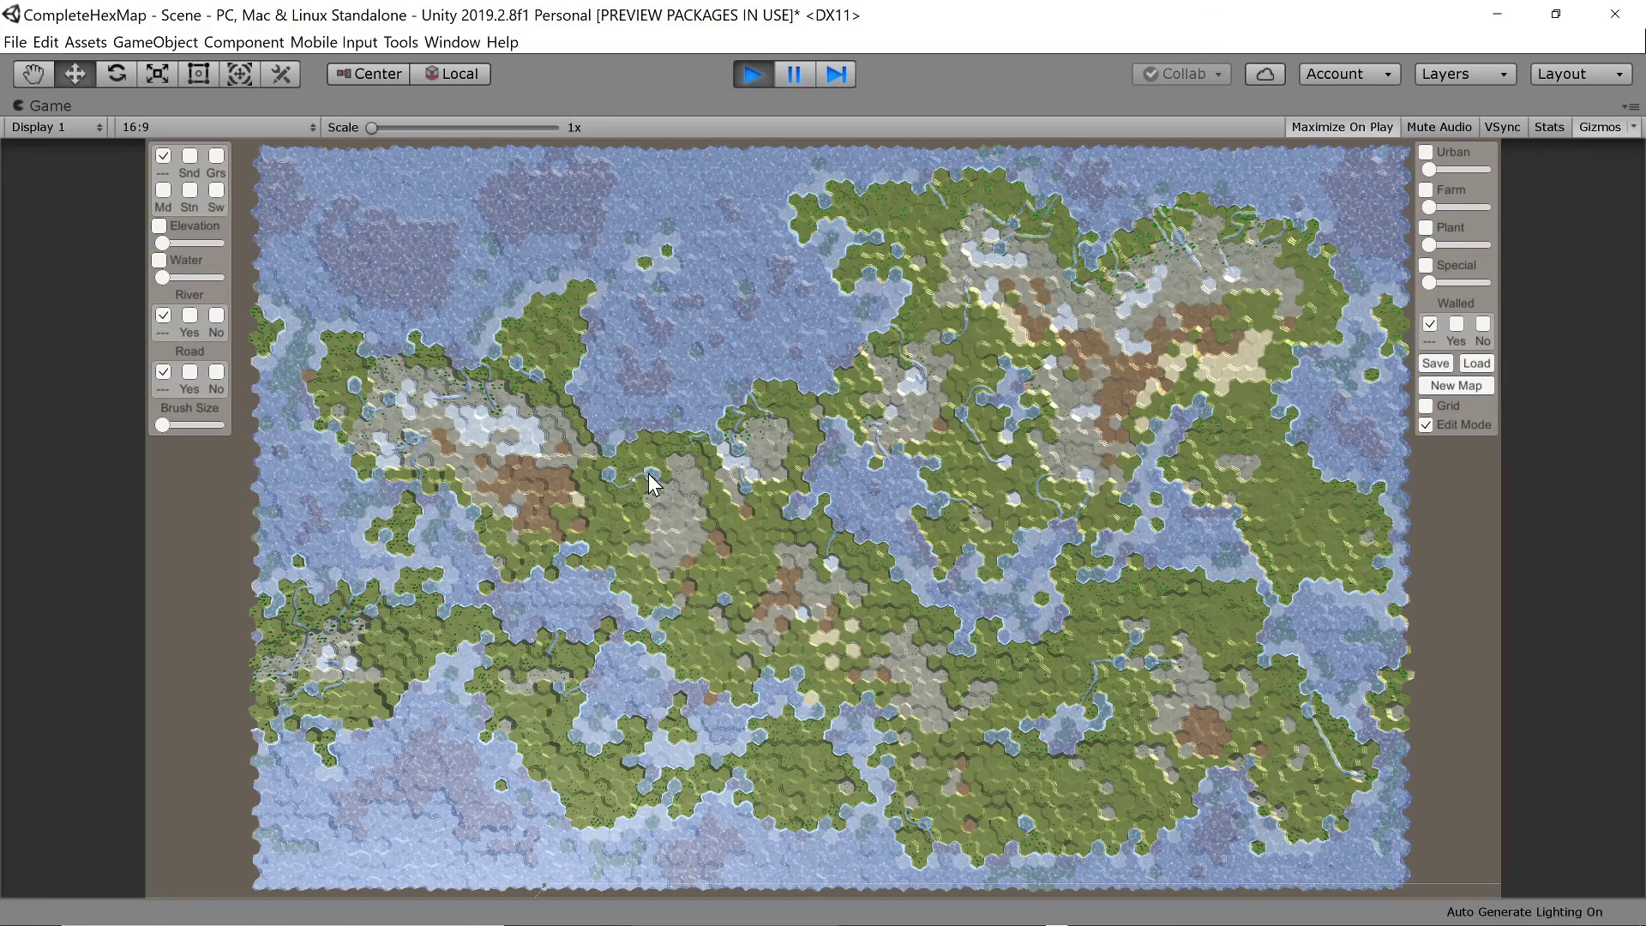
scroll(1019, 406, up, 10)
scroll(1022, 405, down, 3)
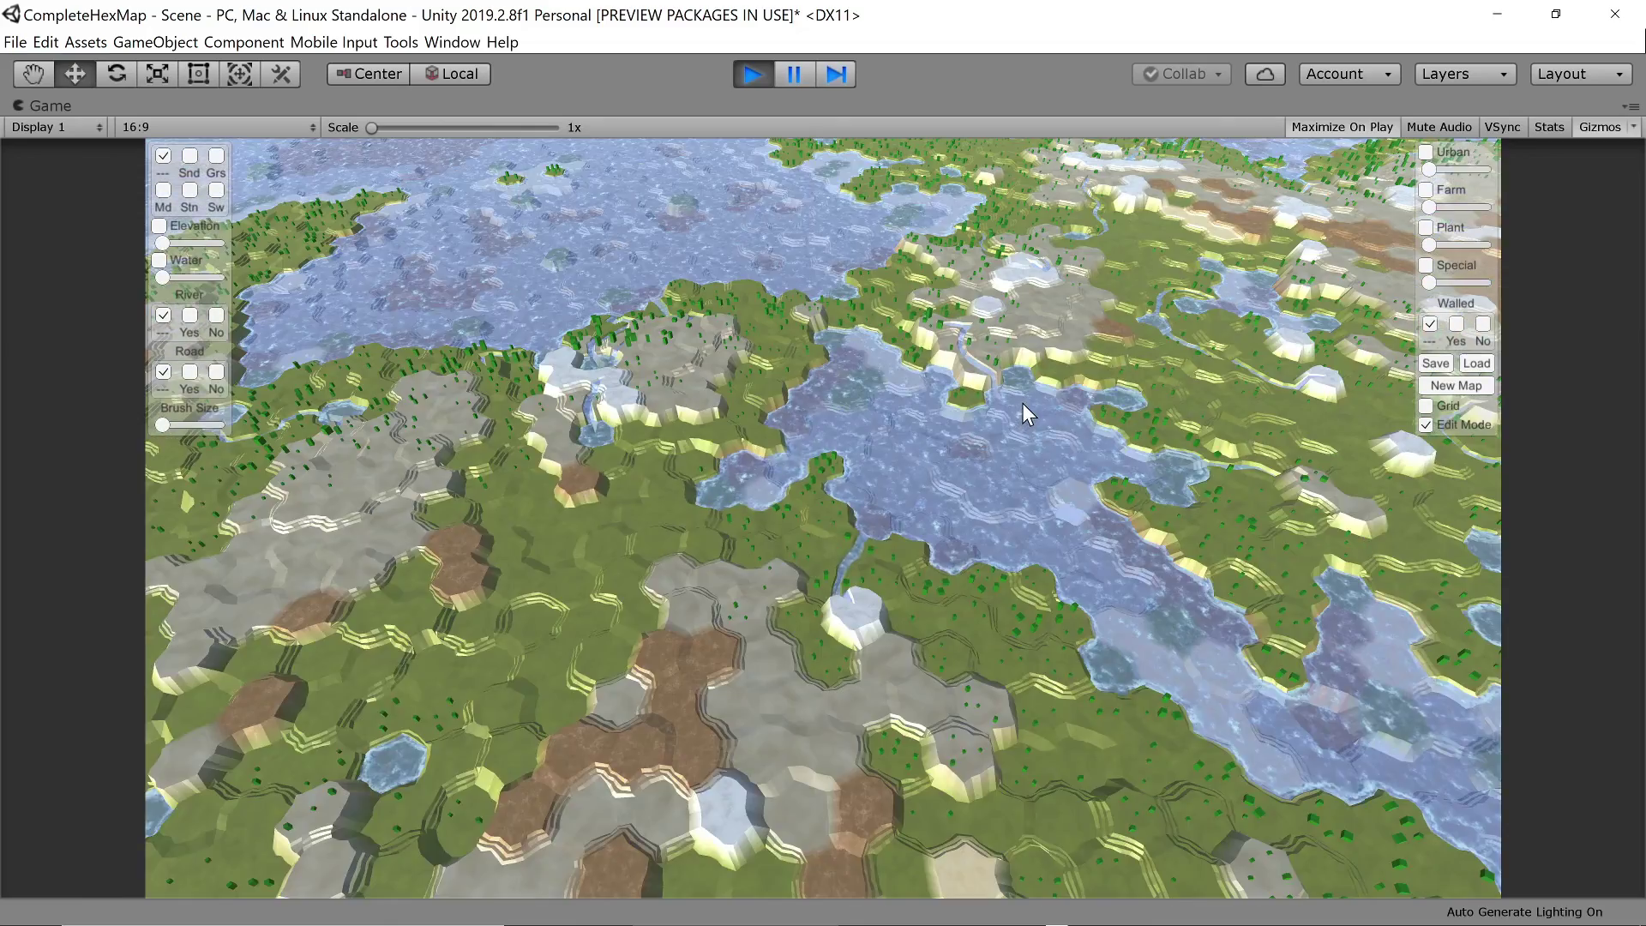
scroll(1022, 403, down, 8)
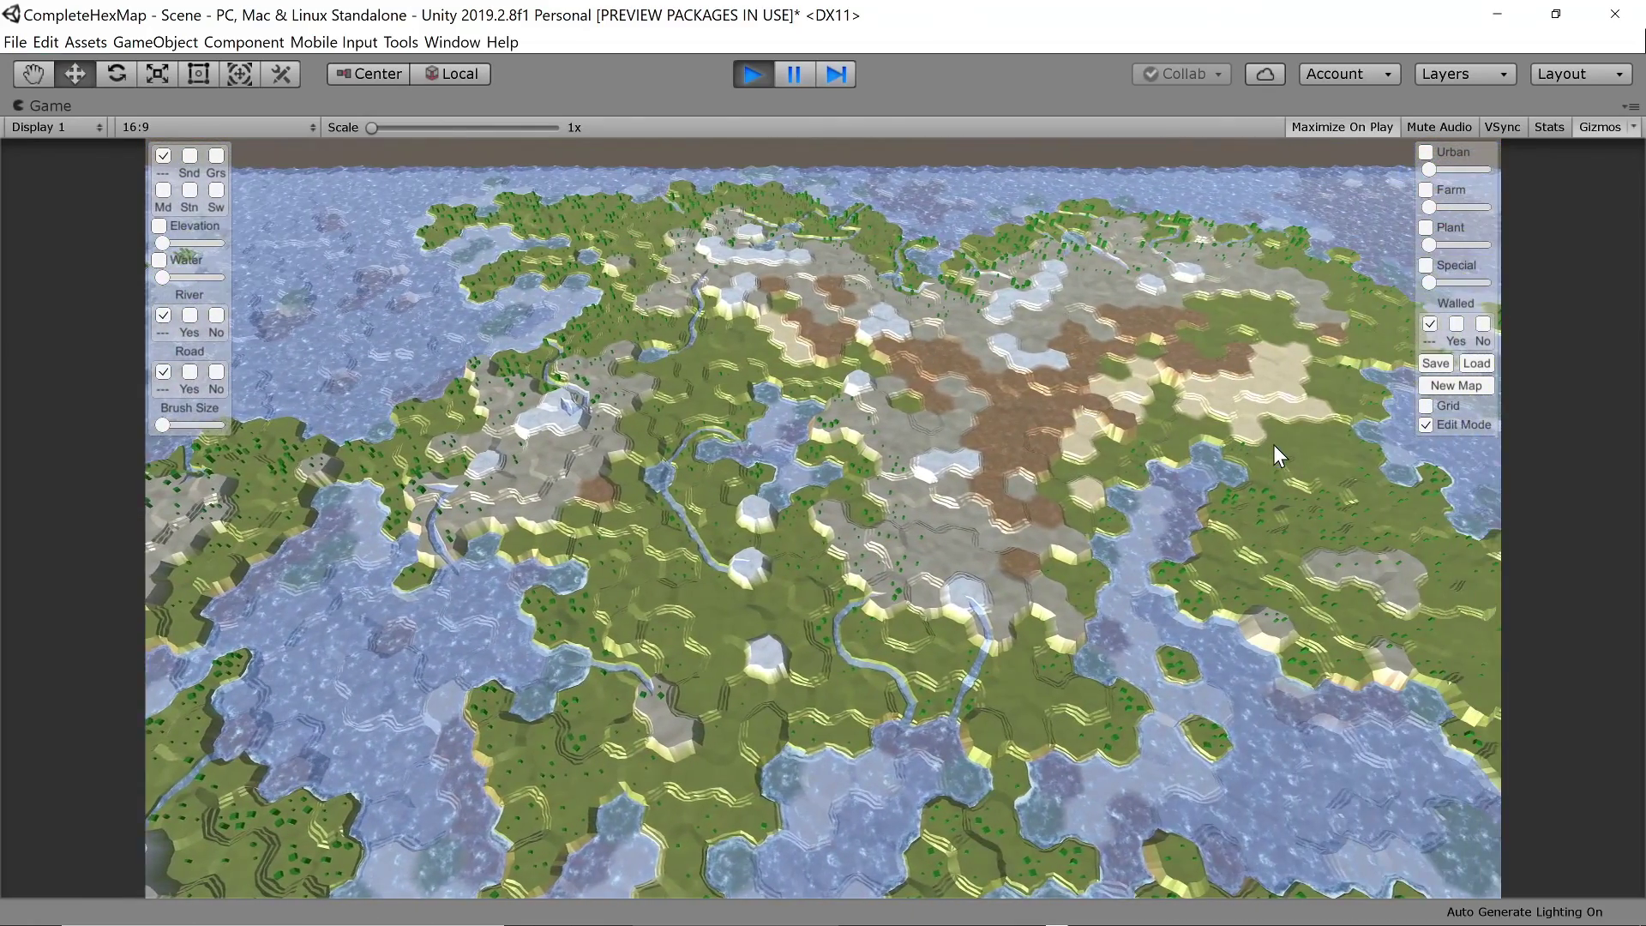
key(d)
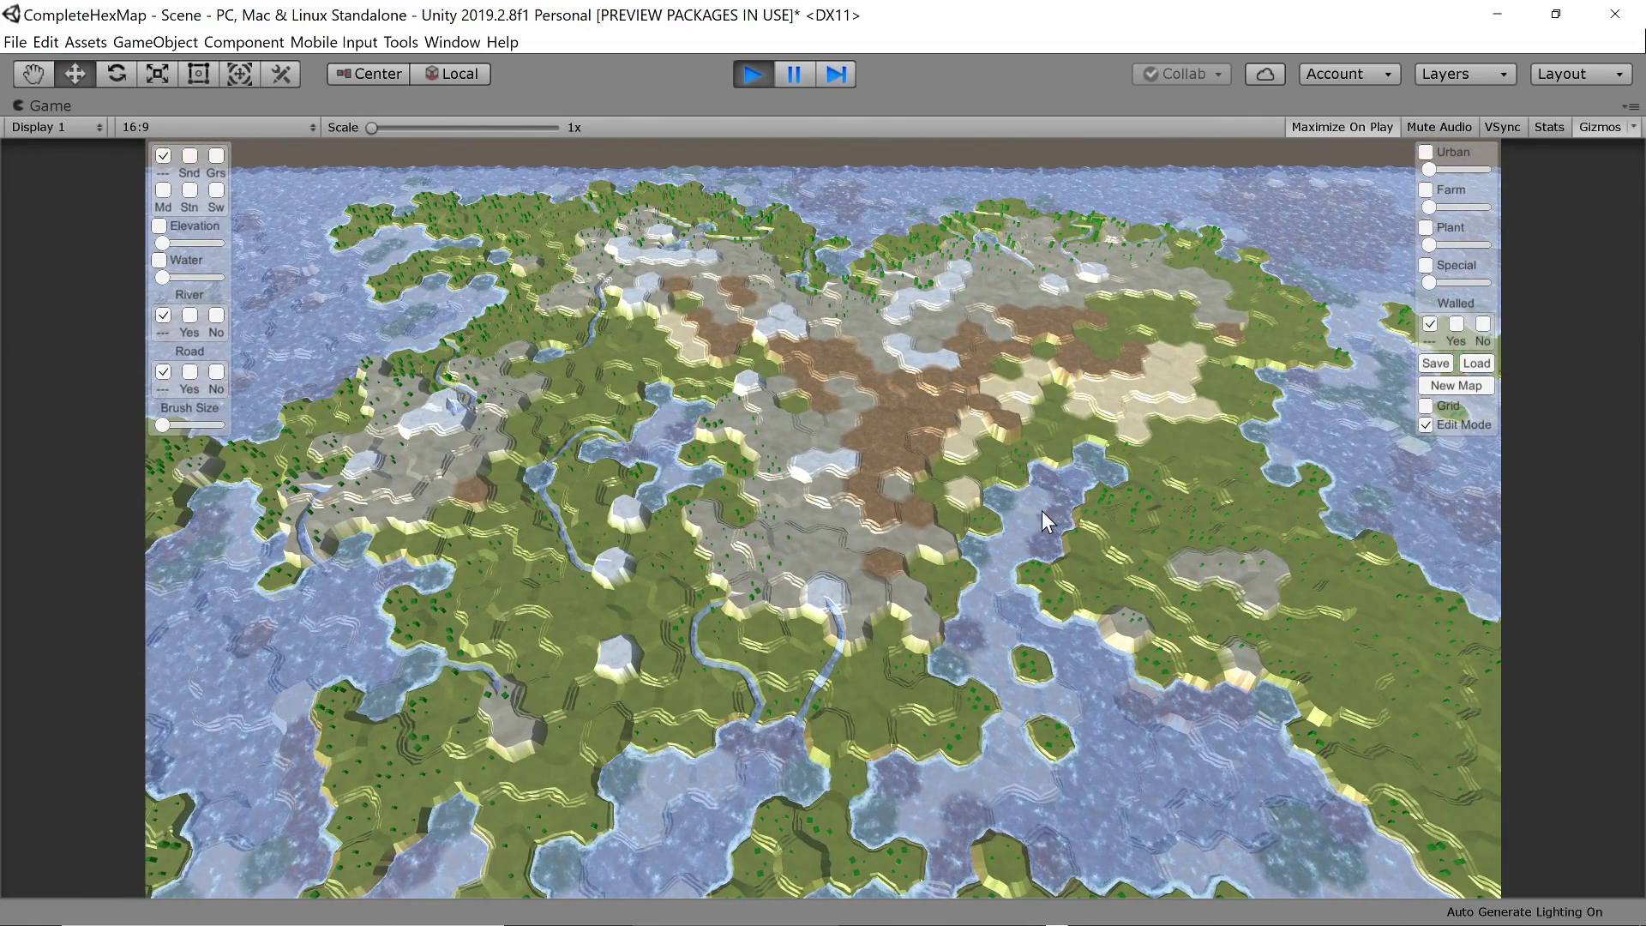
key(a)
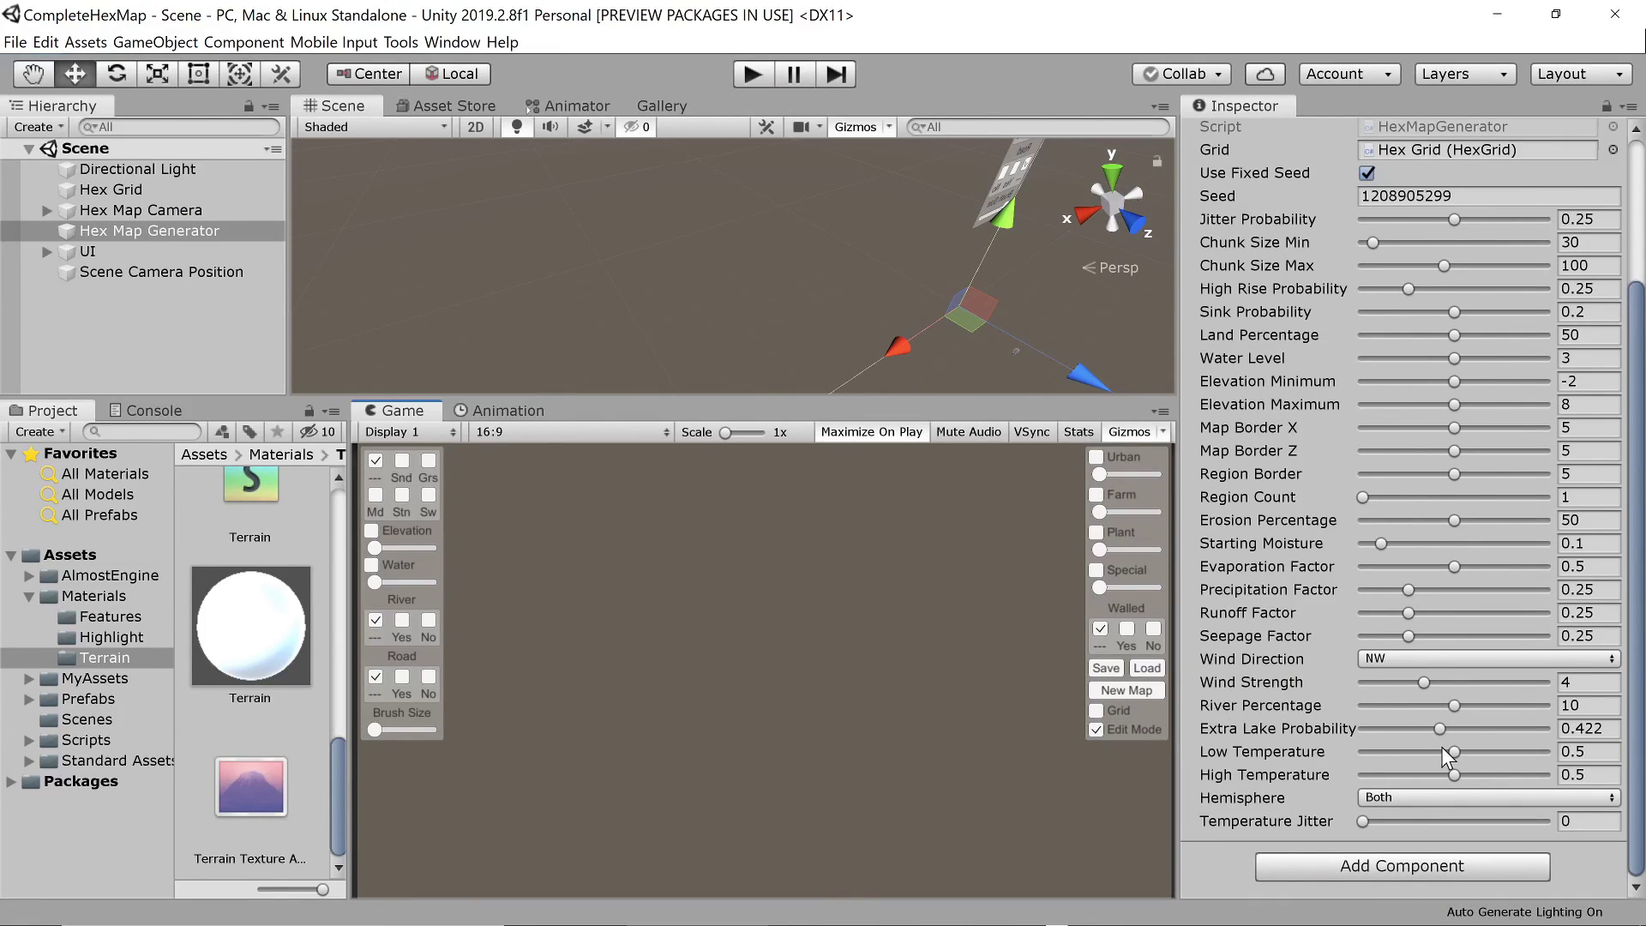
Set Low Temperature to 0 and High Temperature to 1 with Hemisphere on Both, and preview the map data.
drag(1451, 753, 1360, 753)
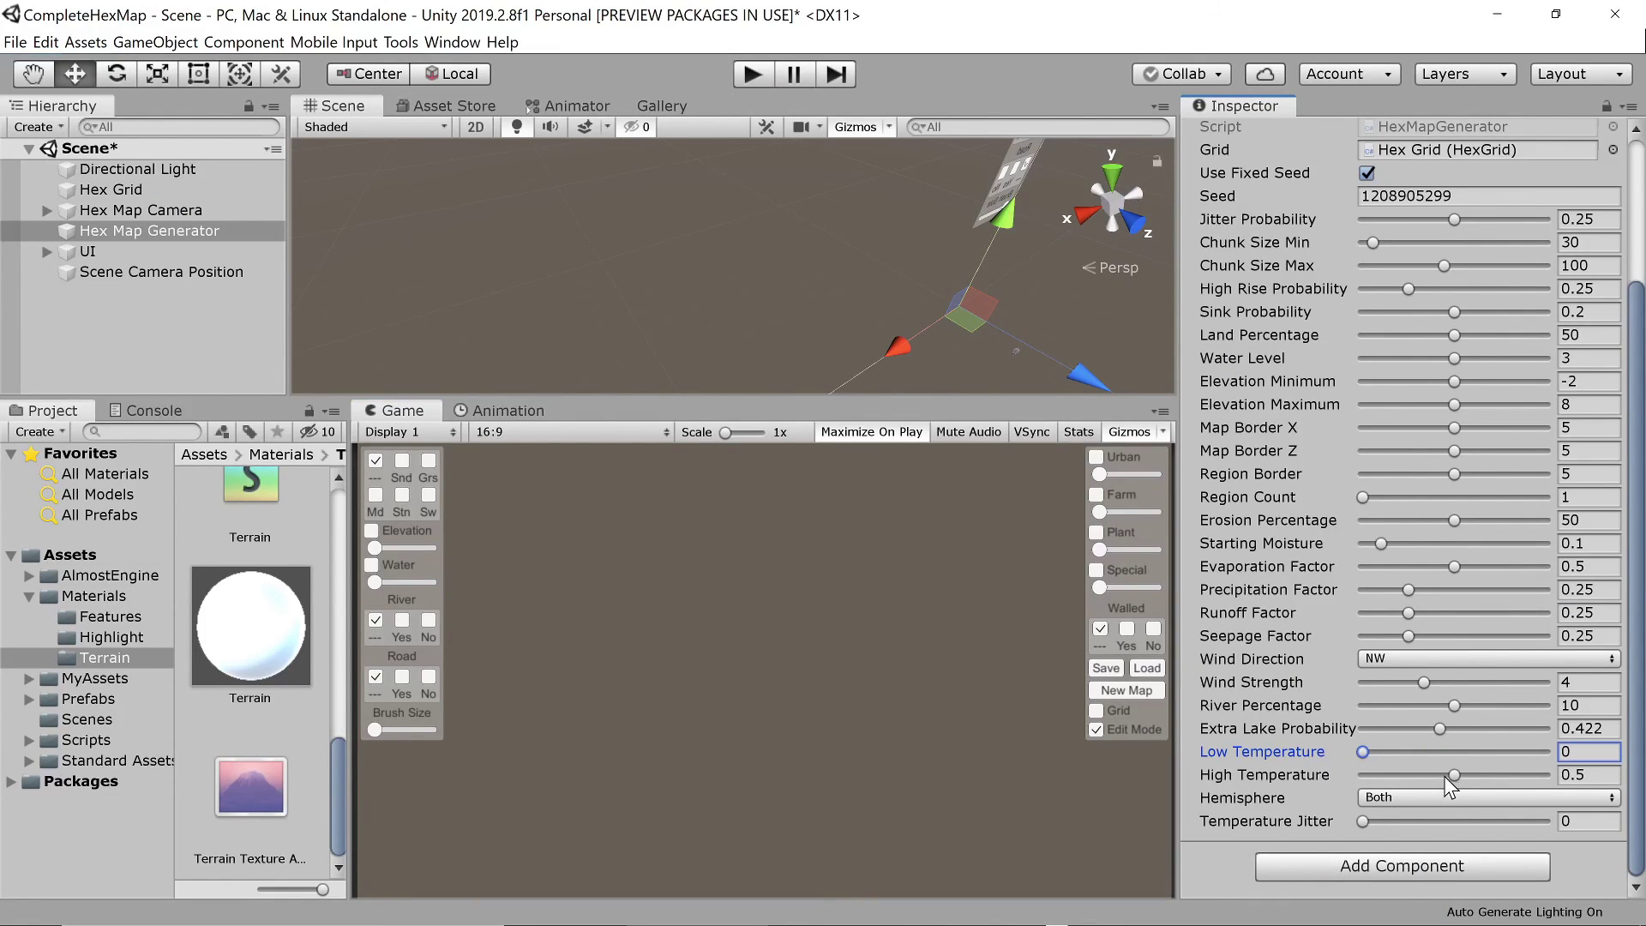
drag(1454, 775, 1586, 785)
click(1417, 795)
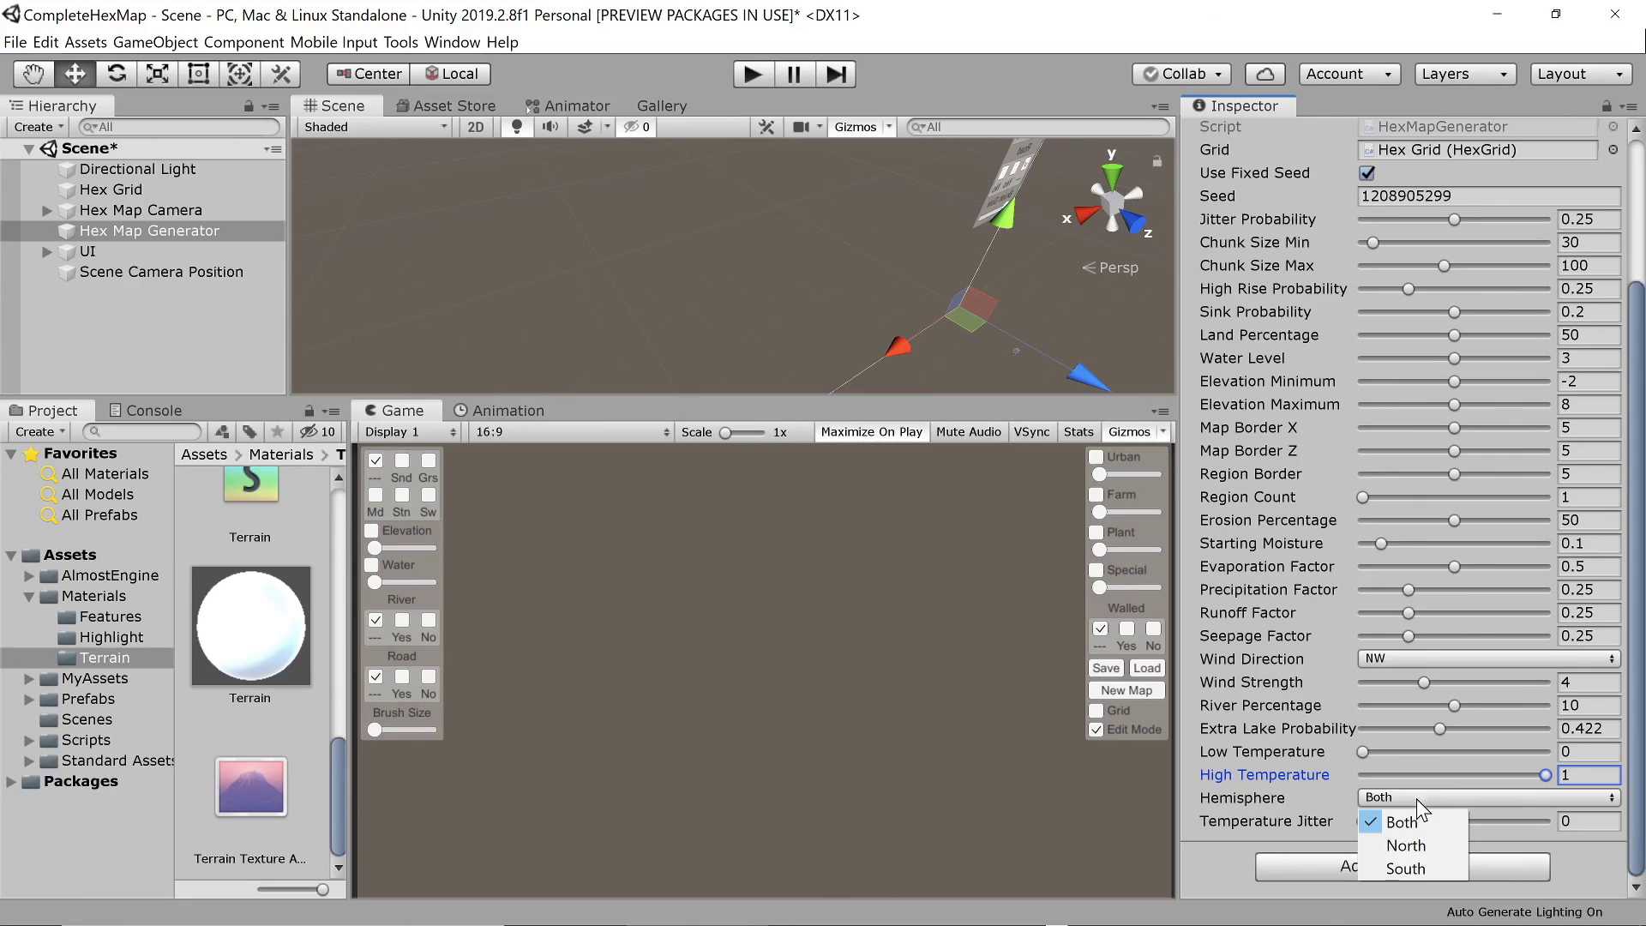
click(1415, 822)
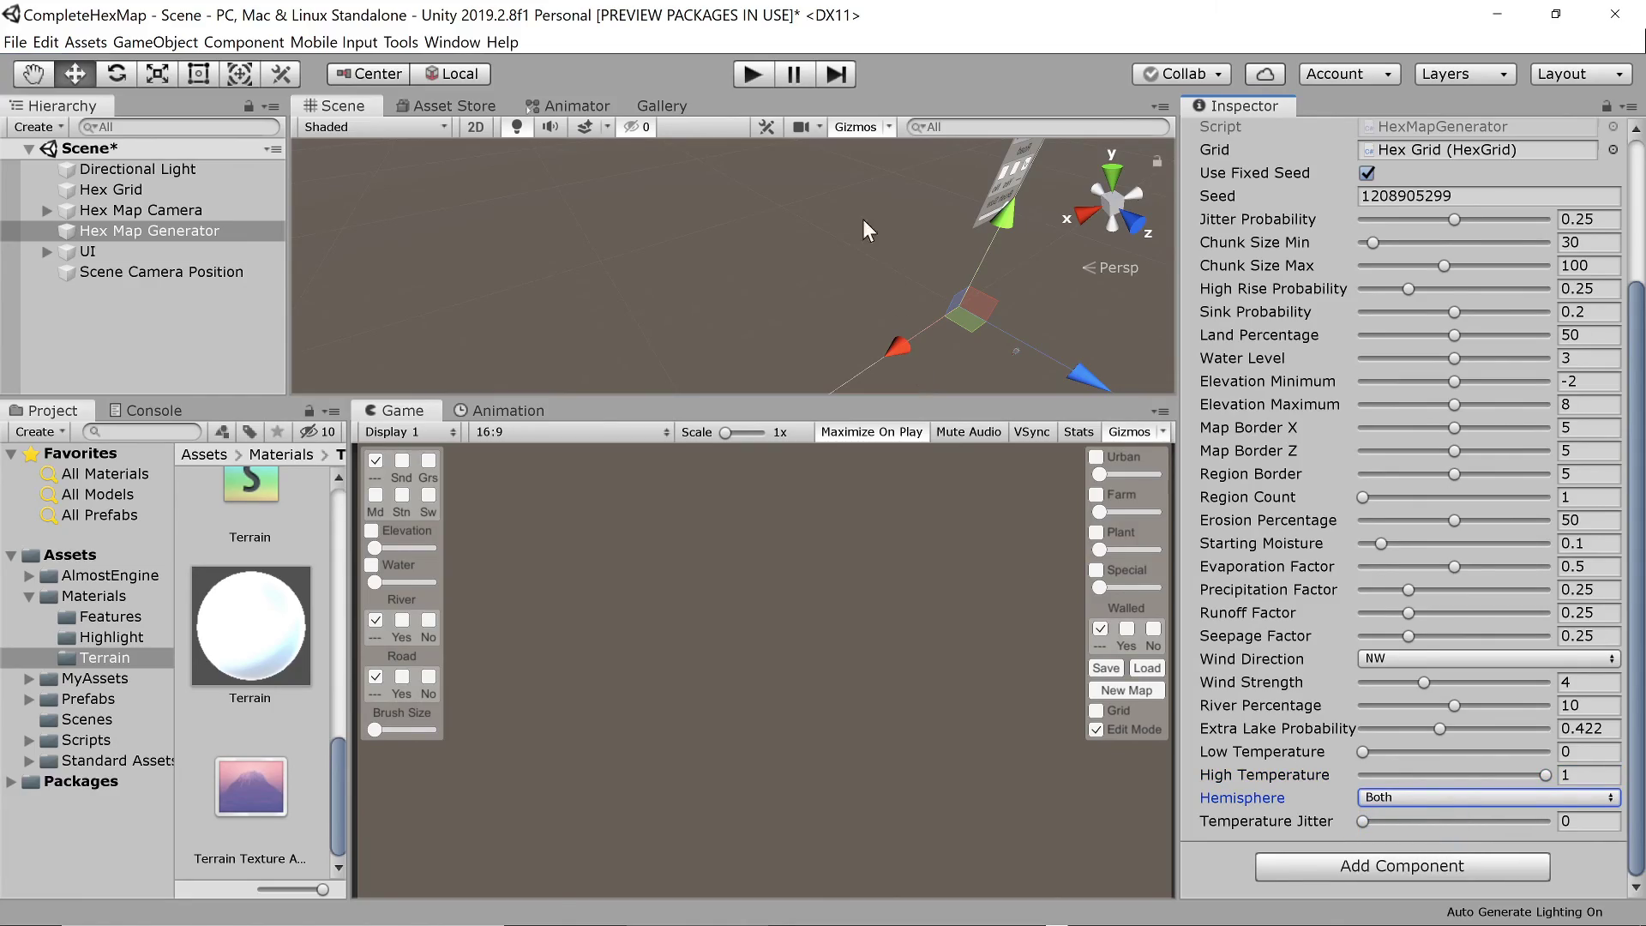
click(749, 74)
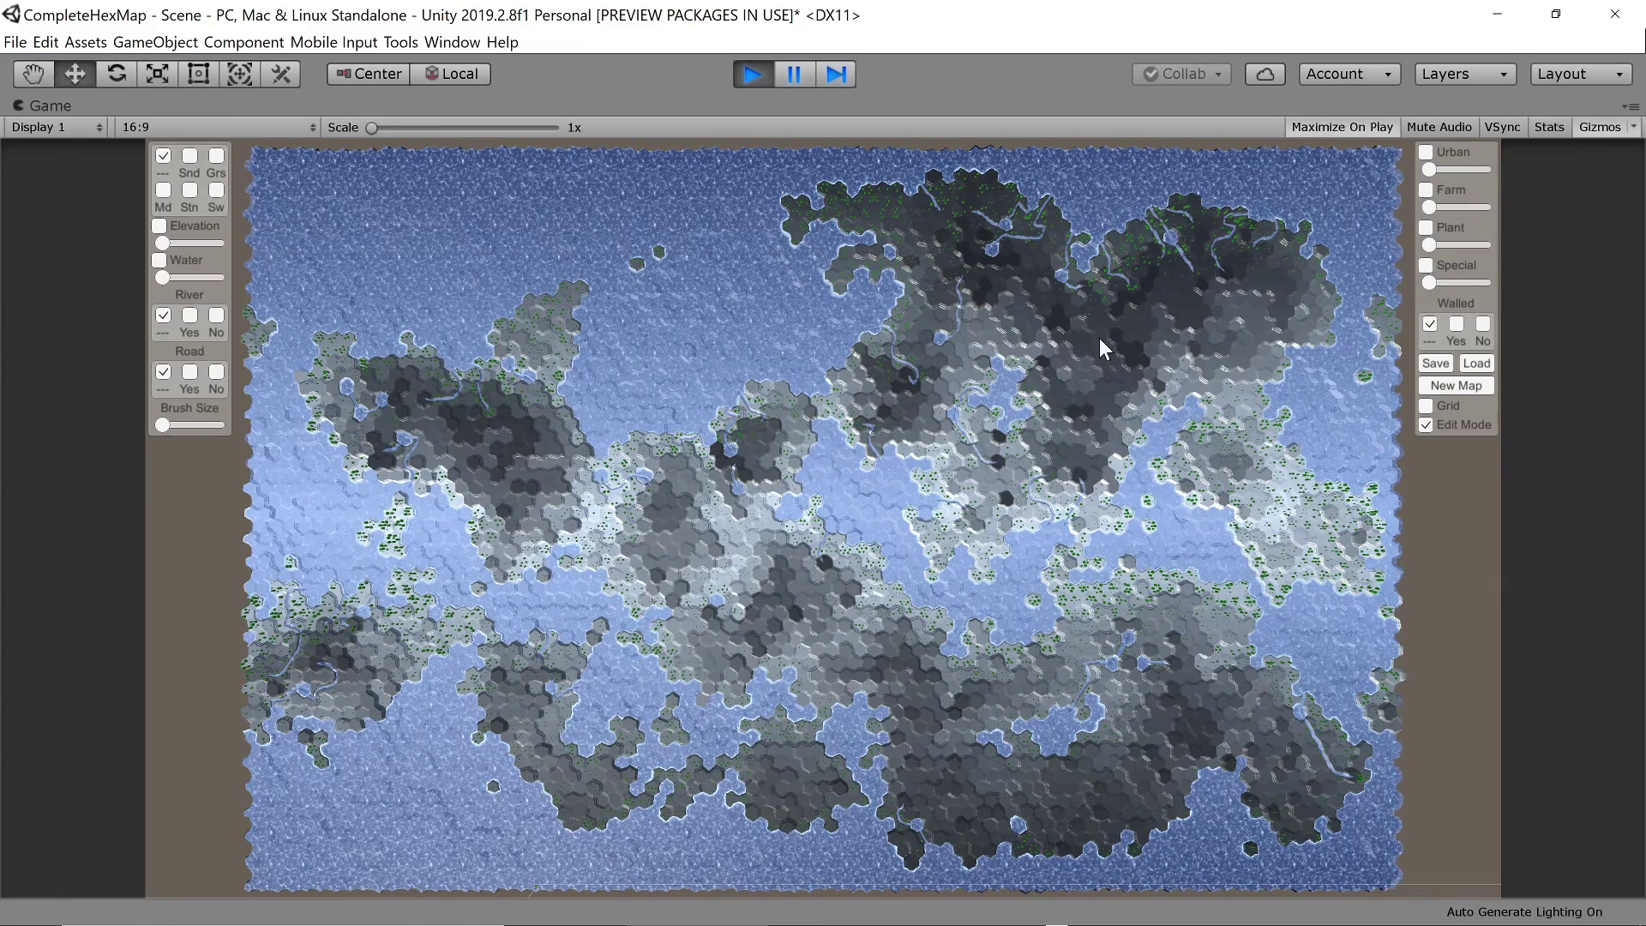
click(768, 83)
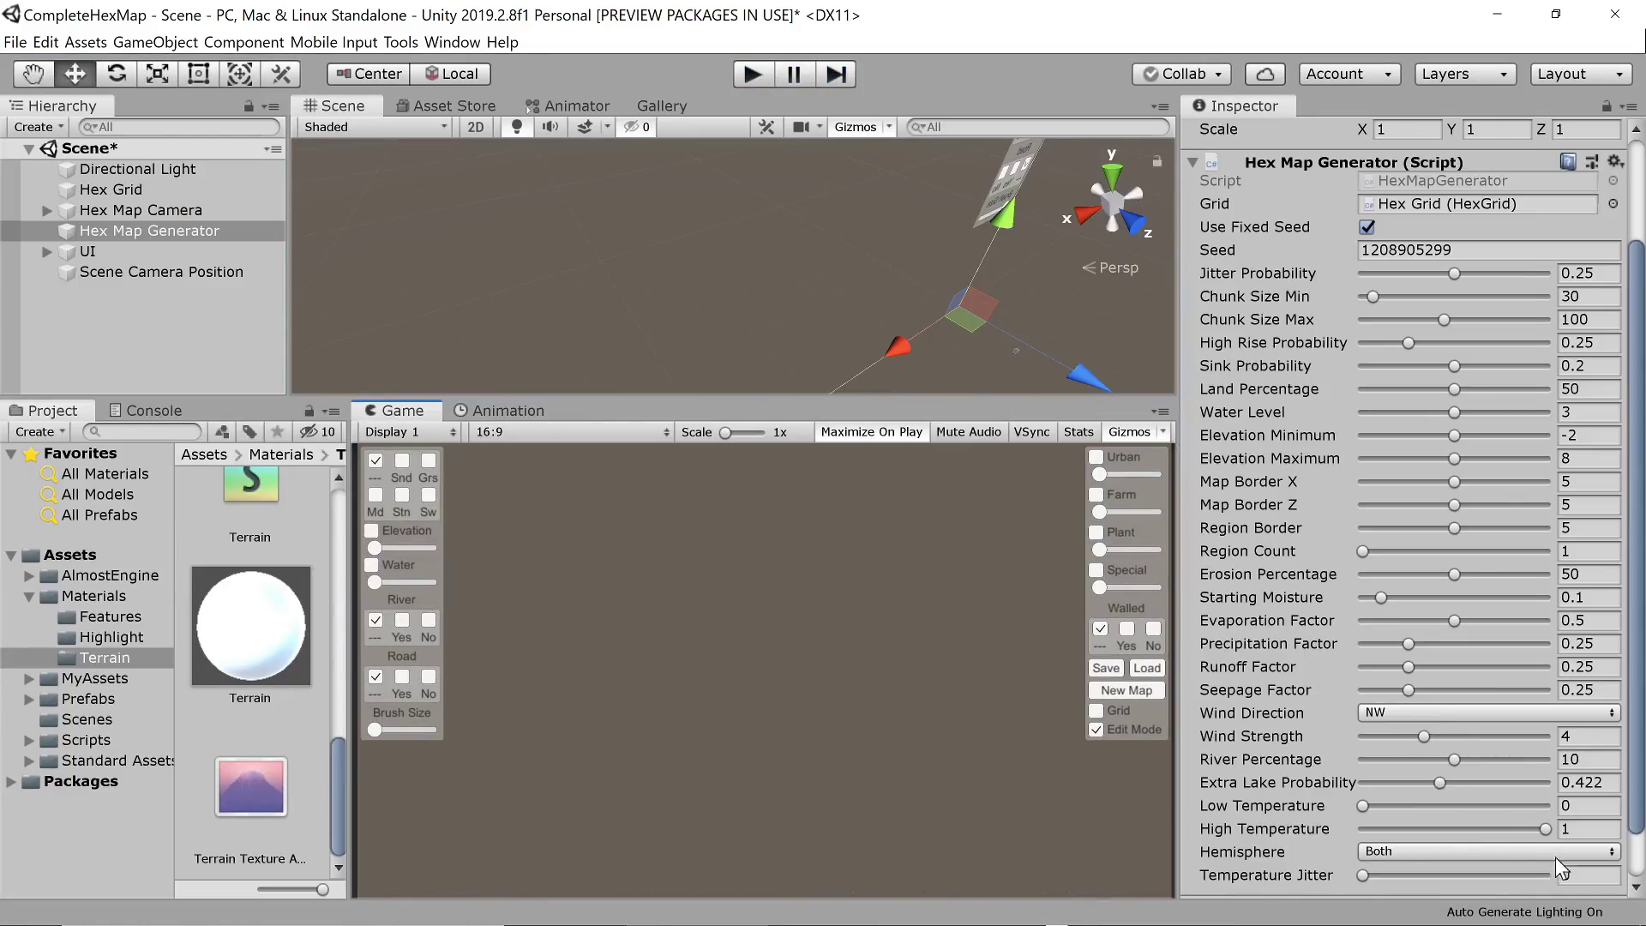
Set Temperature Jitter to 0.2 and preview the map data.
click(1563, 873)
text(0.2)
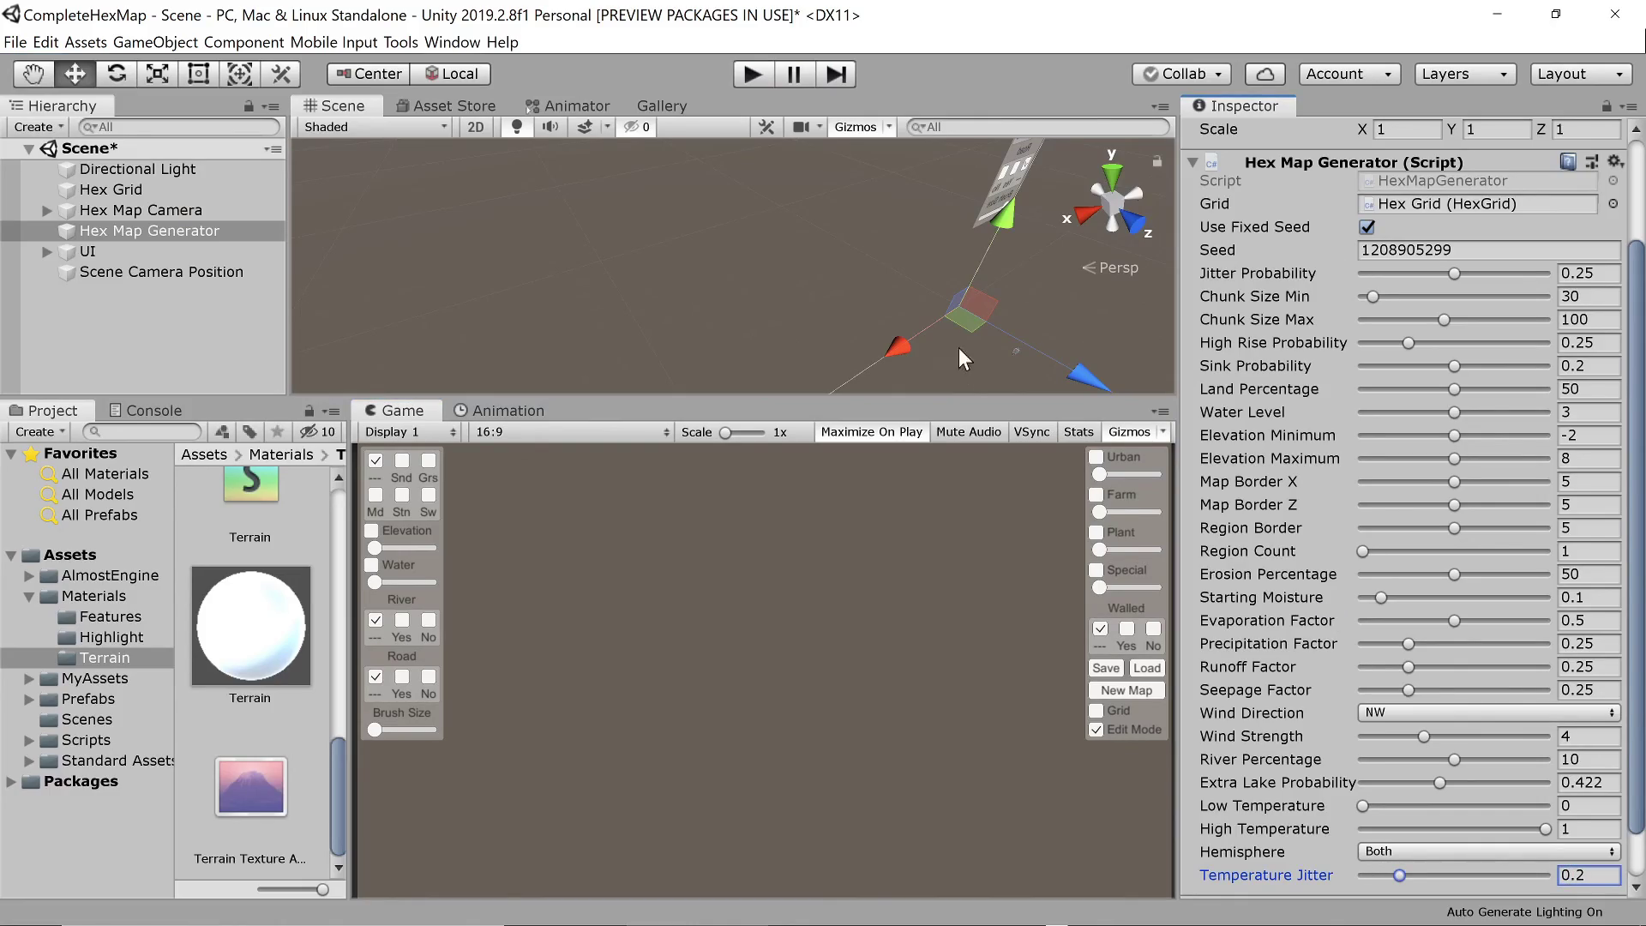
click(756, 70)
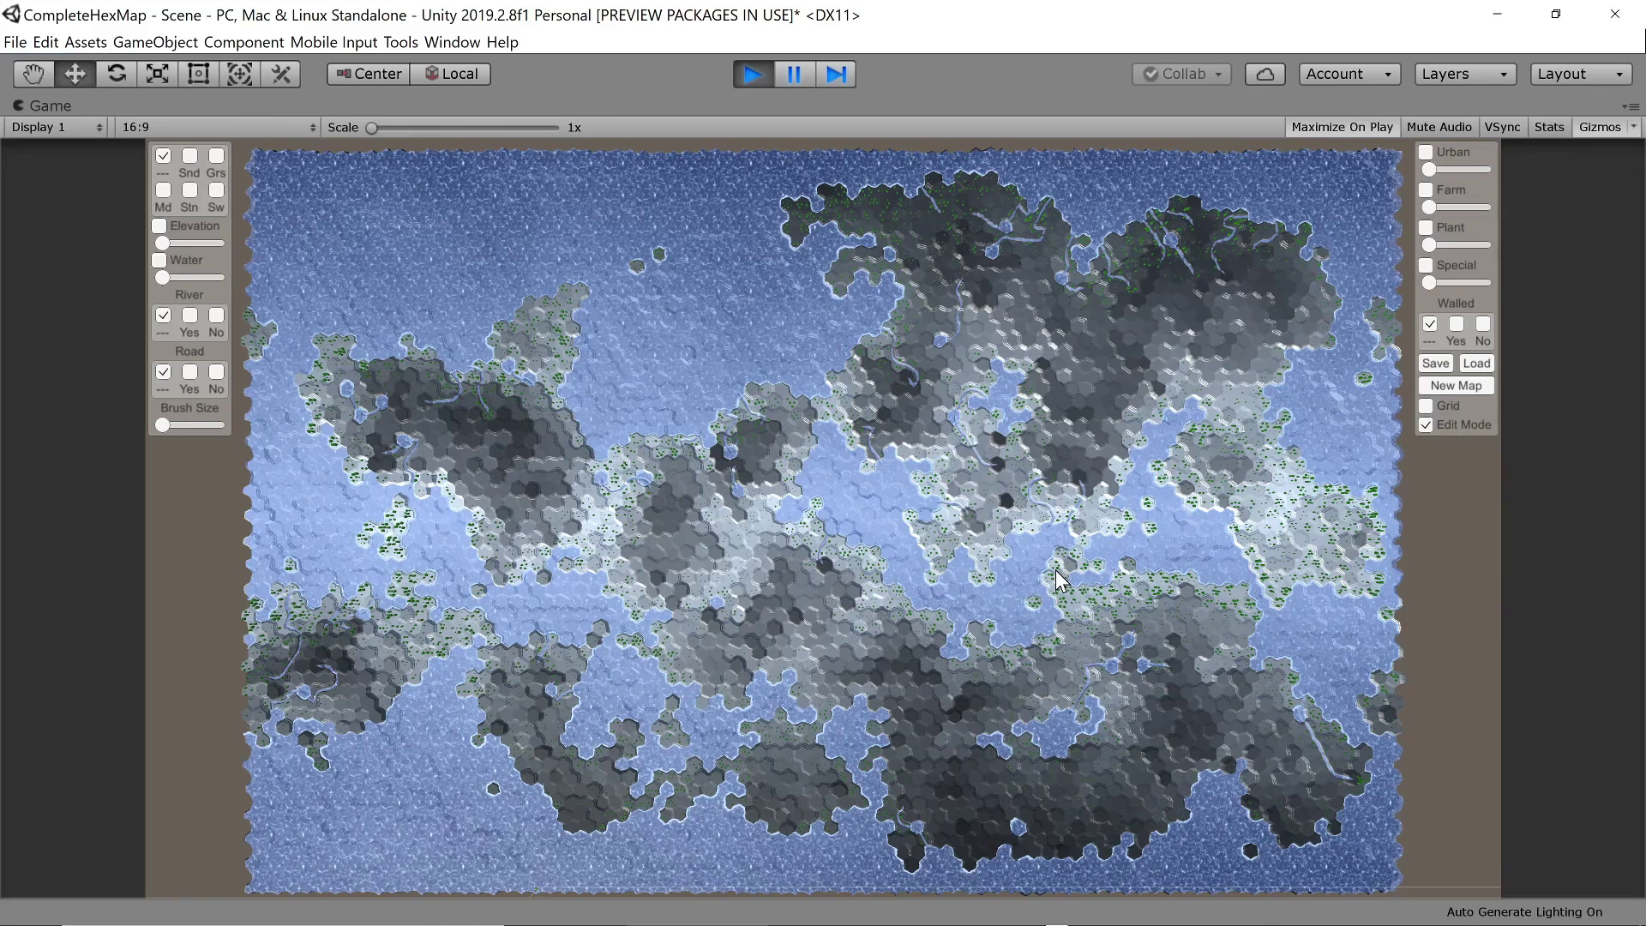
key(ctrl+p)
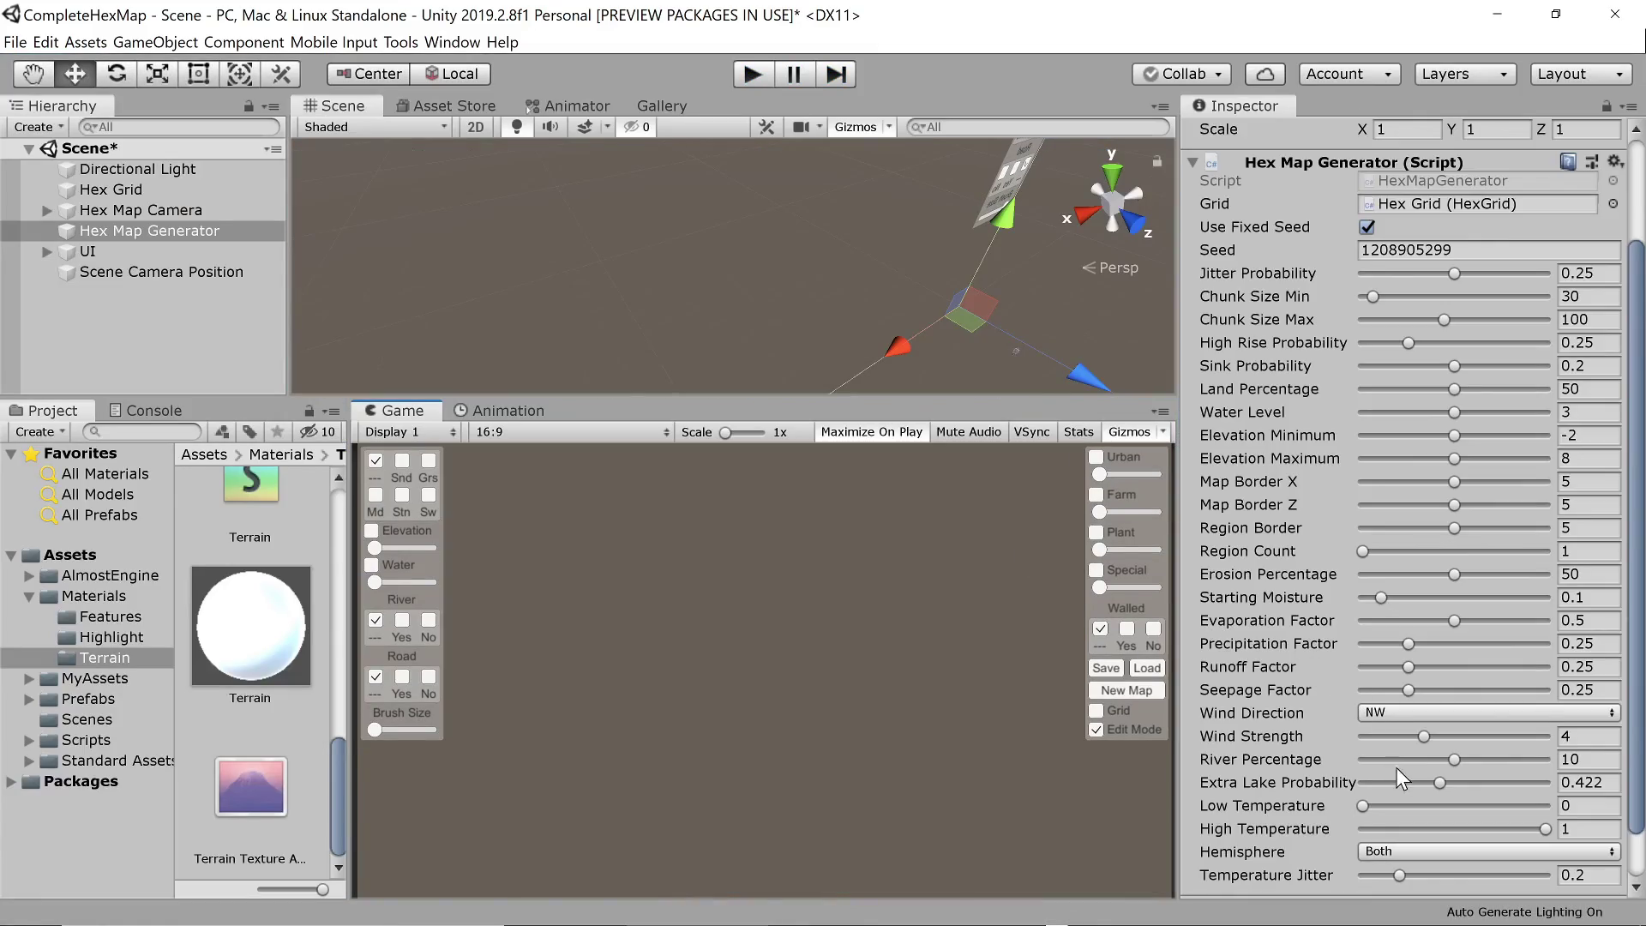
Set Hemisphere to North and preview the map data.
click(1384, 849)
click(1397, 825)
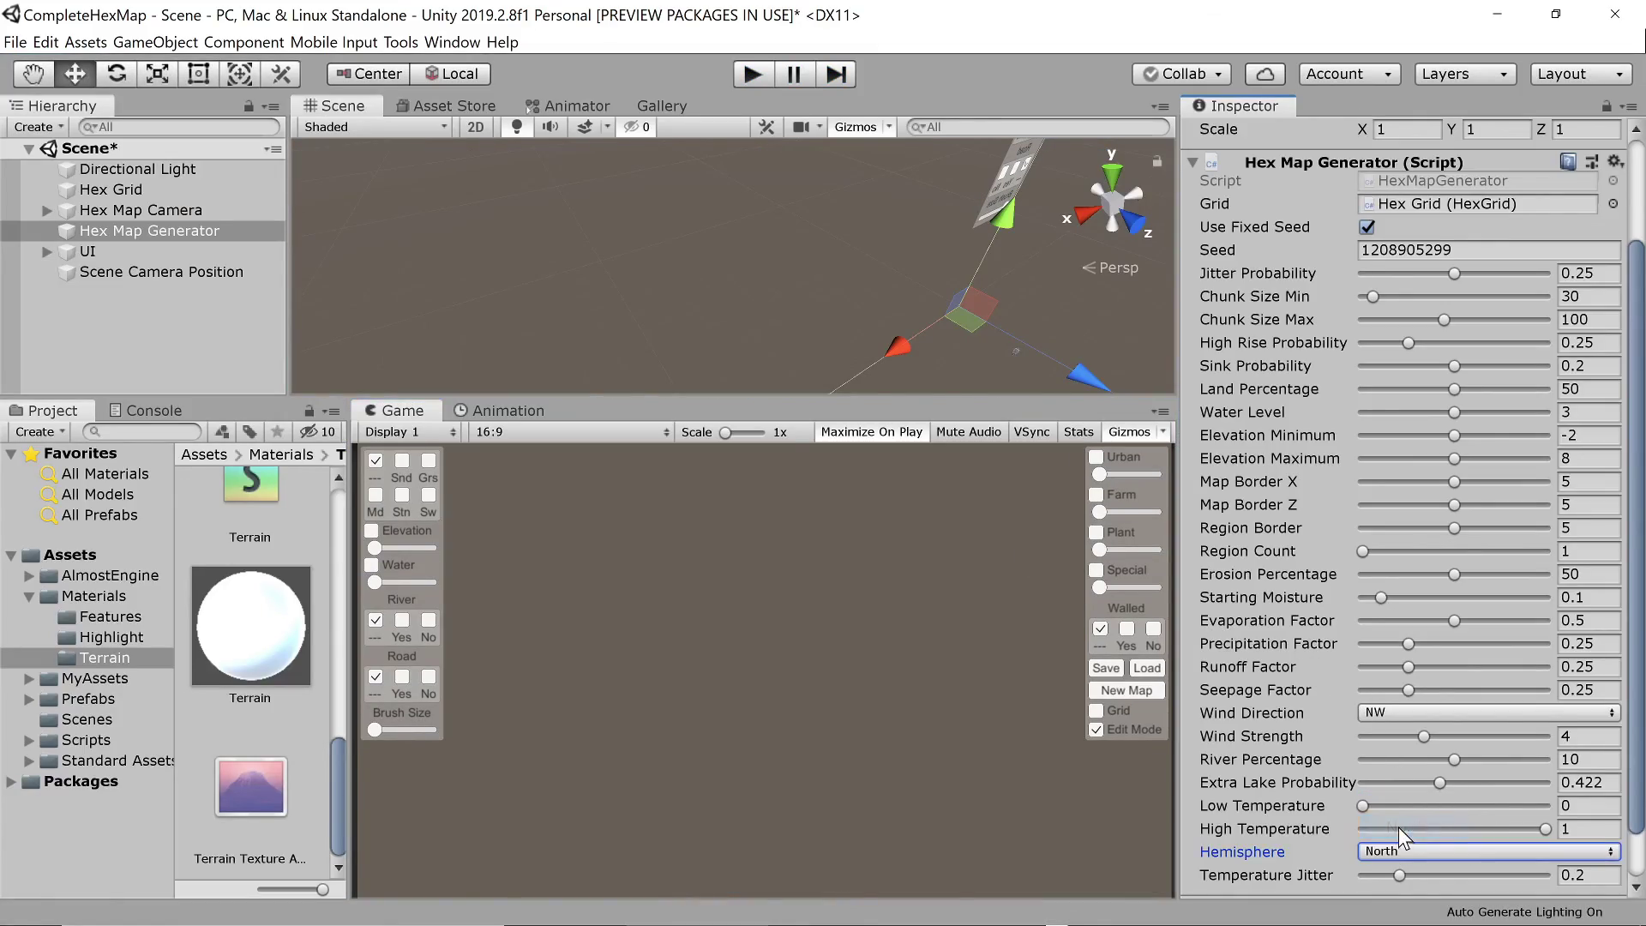
click(755, 77)
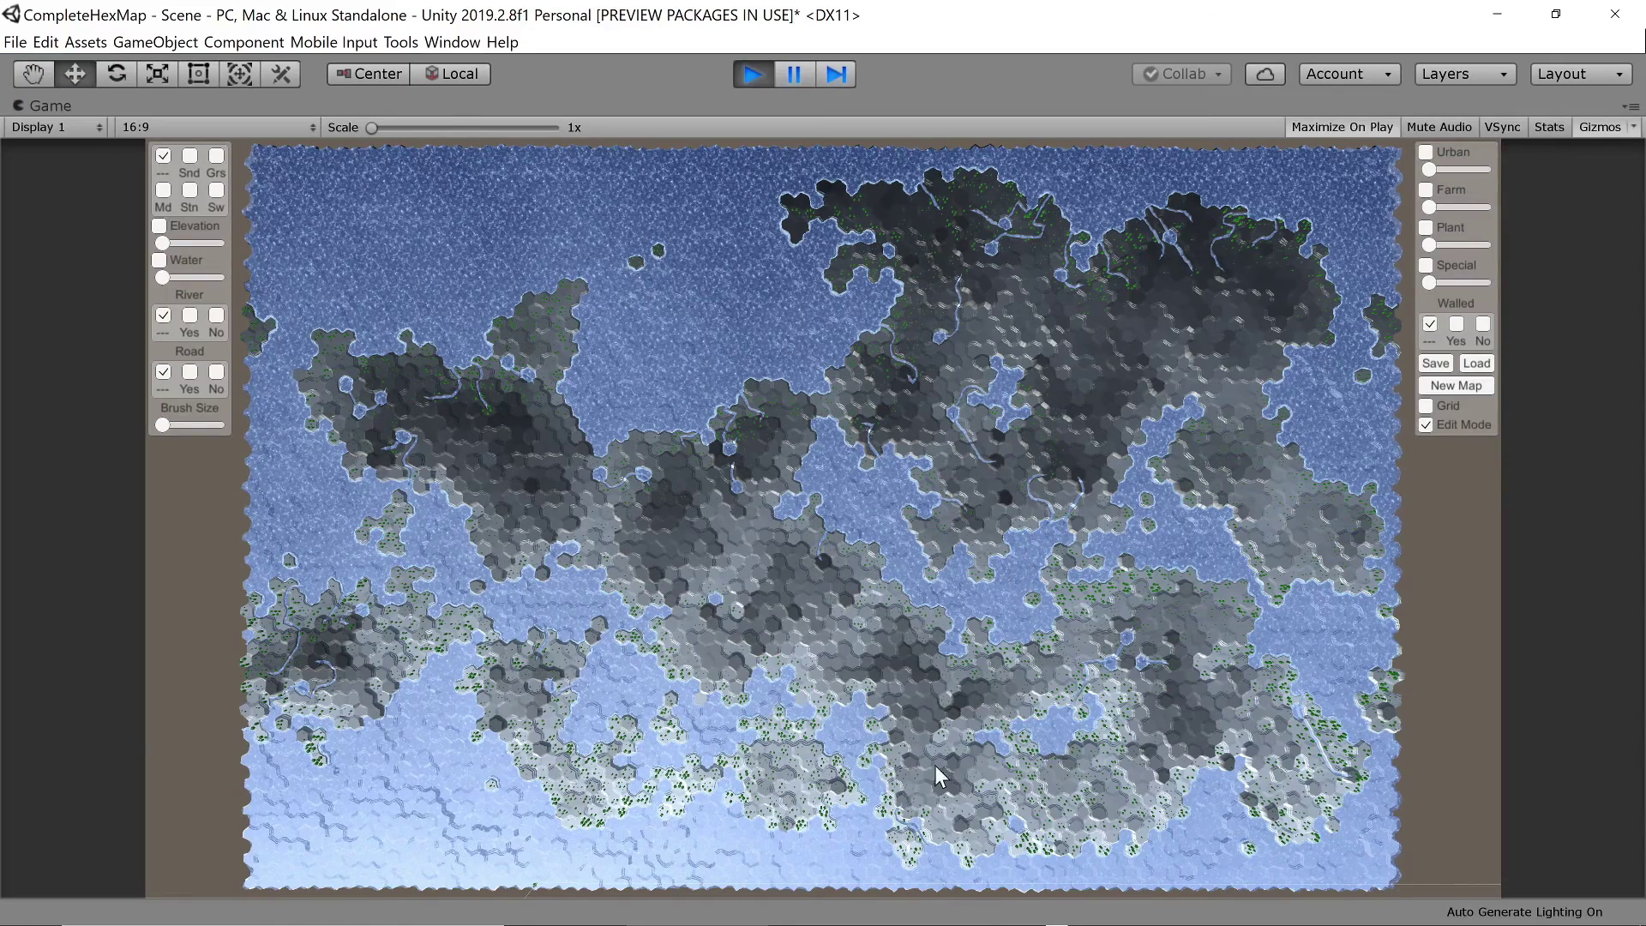
key(ctrl+p)
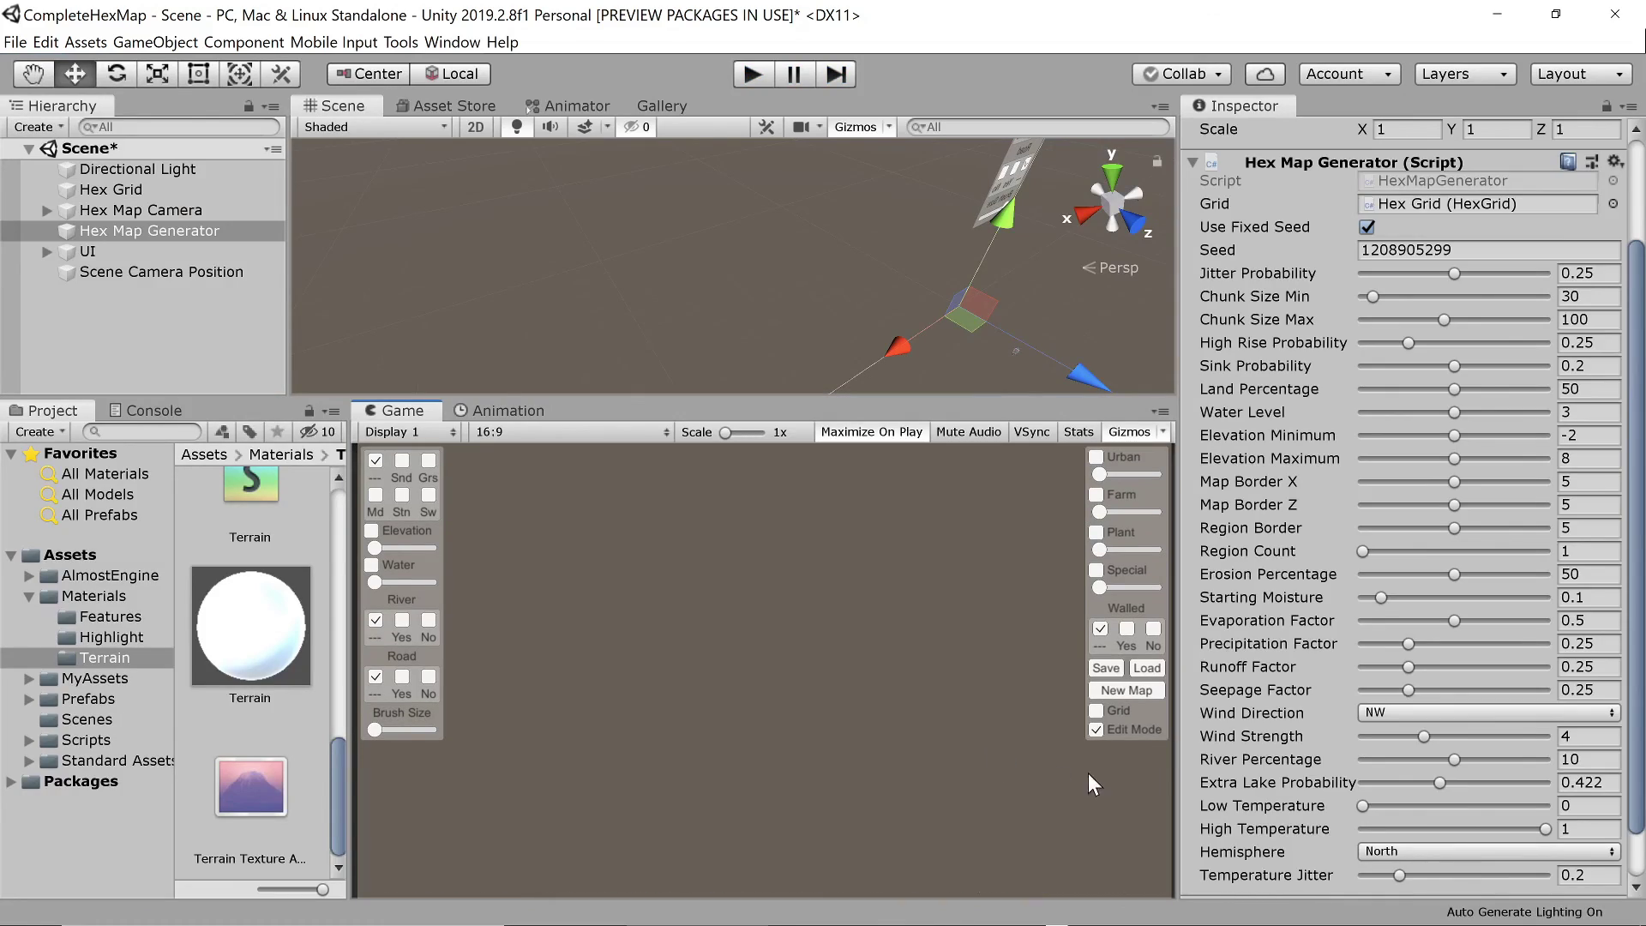
Disable Show Map Data on the Terrain material and preview the northern-hemisphere map with regular textures, viewing the terrain up close.
click(251, 627)
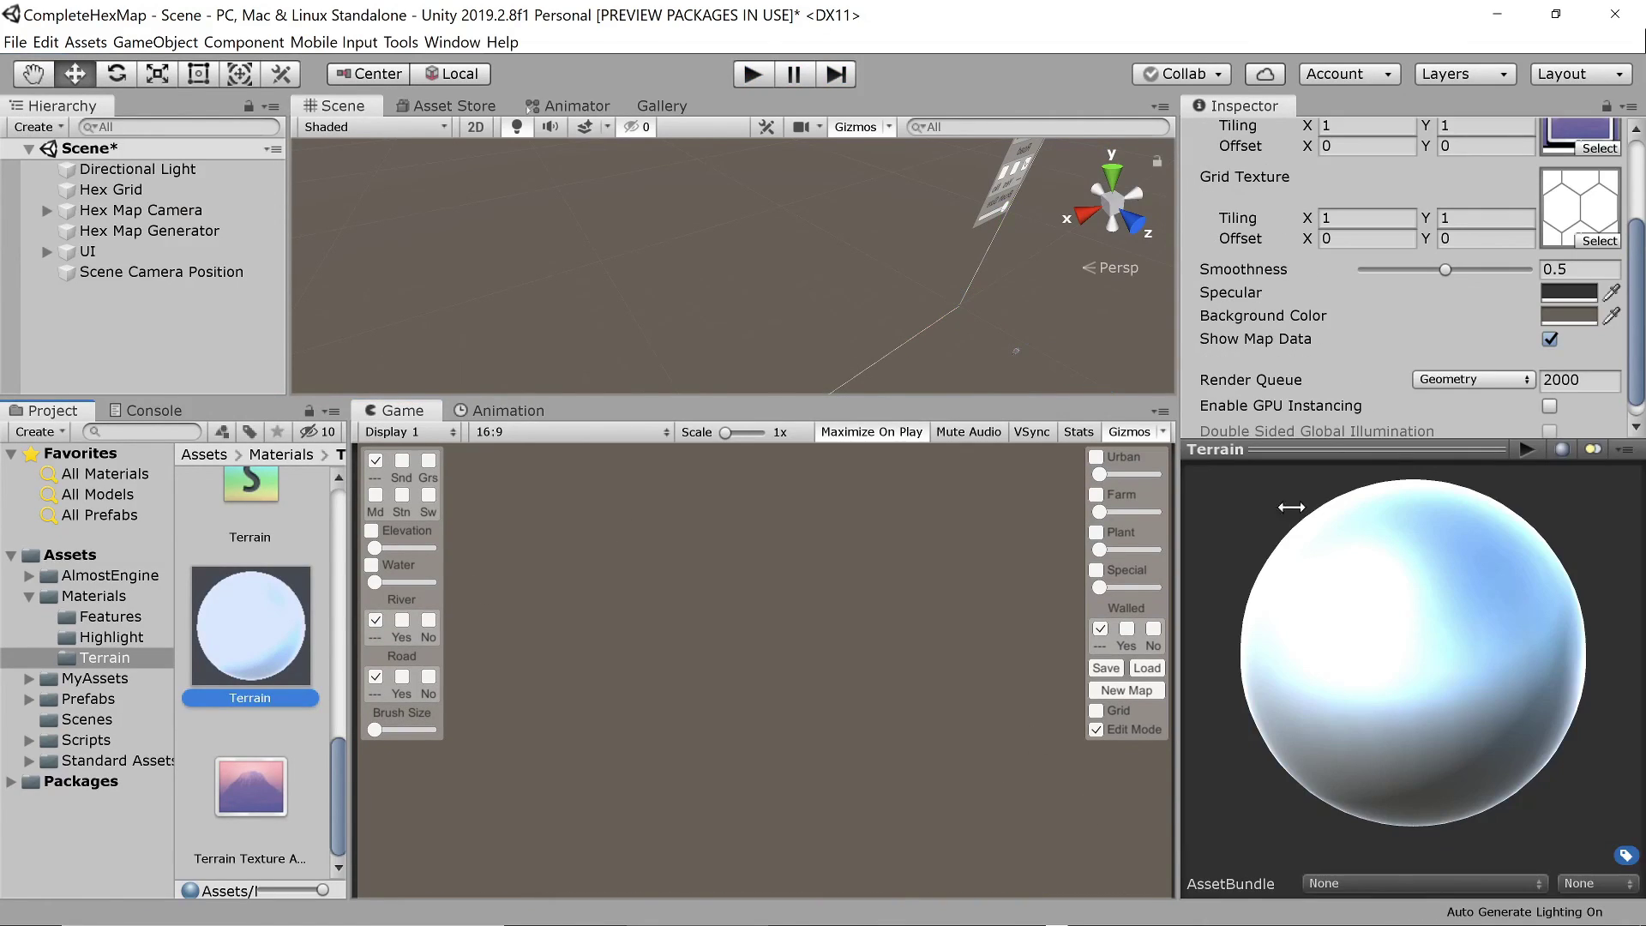
click(1549, 339)
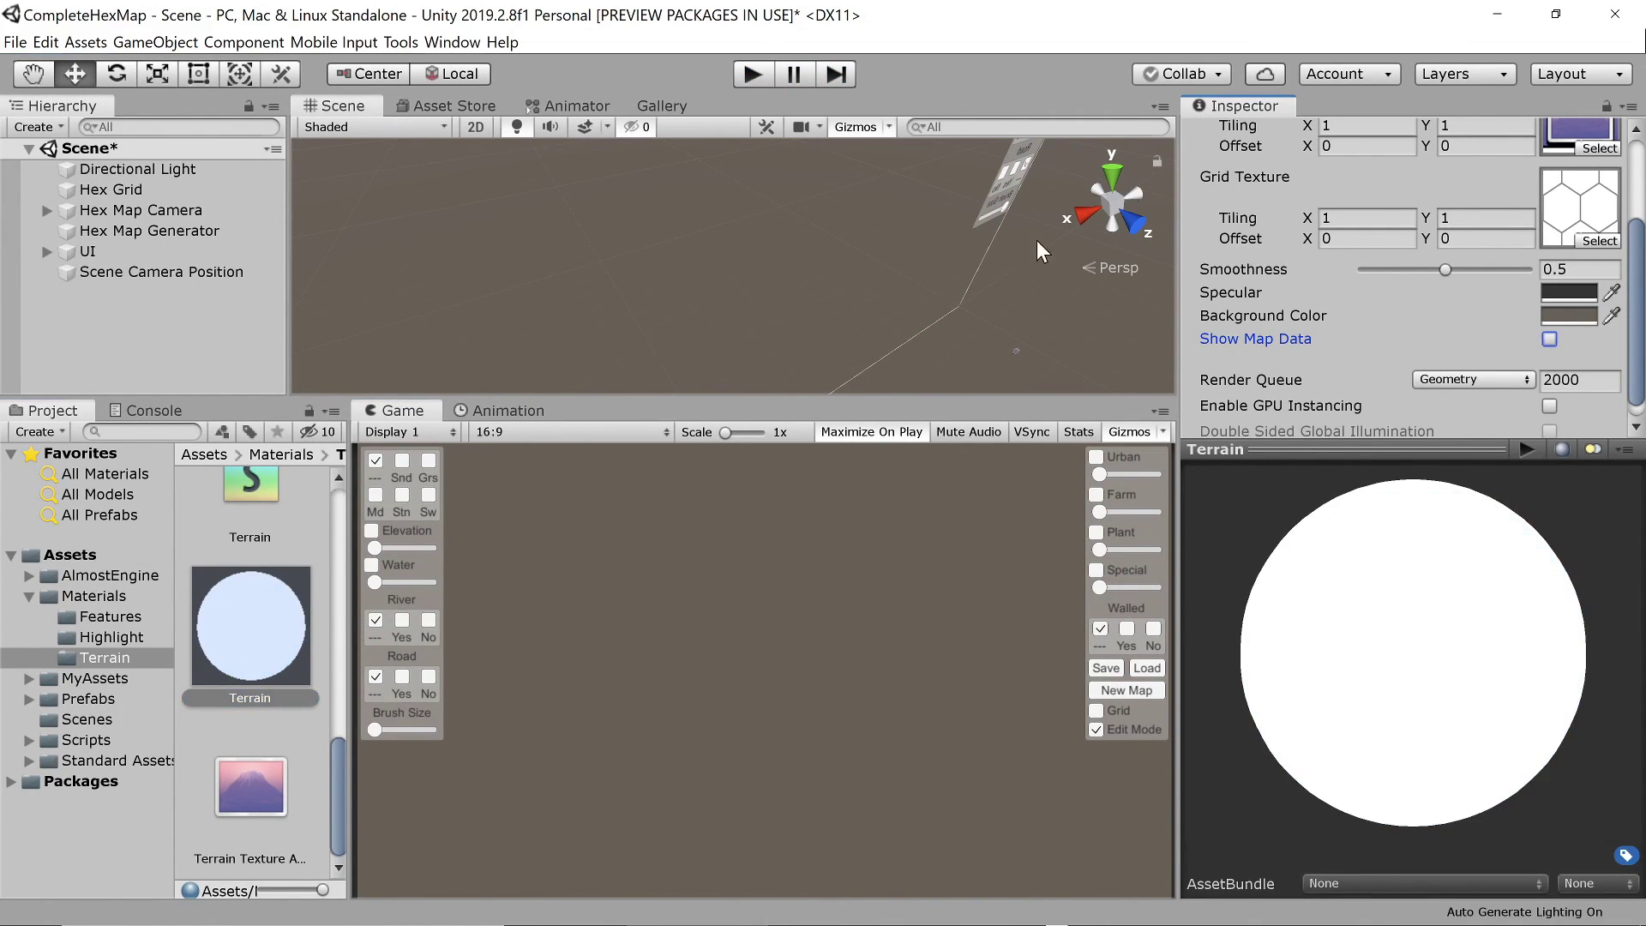
click(755, 79)
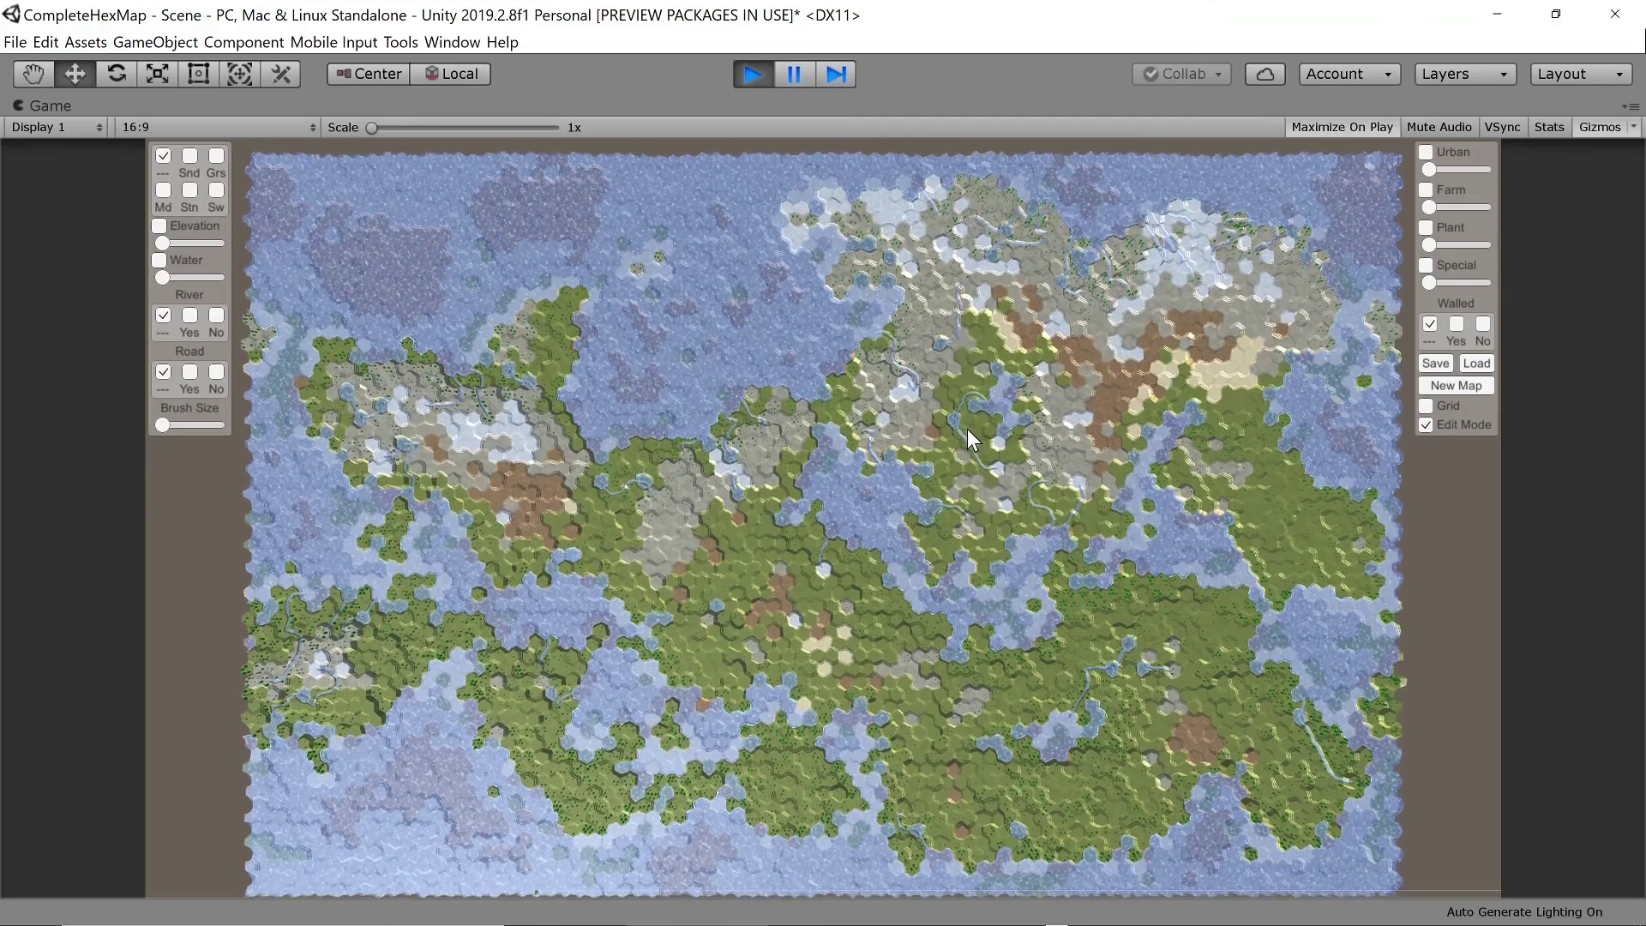
scroll(967, 429, up, 5)
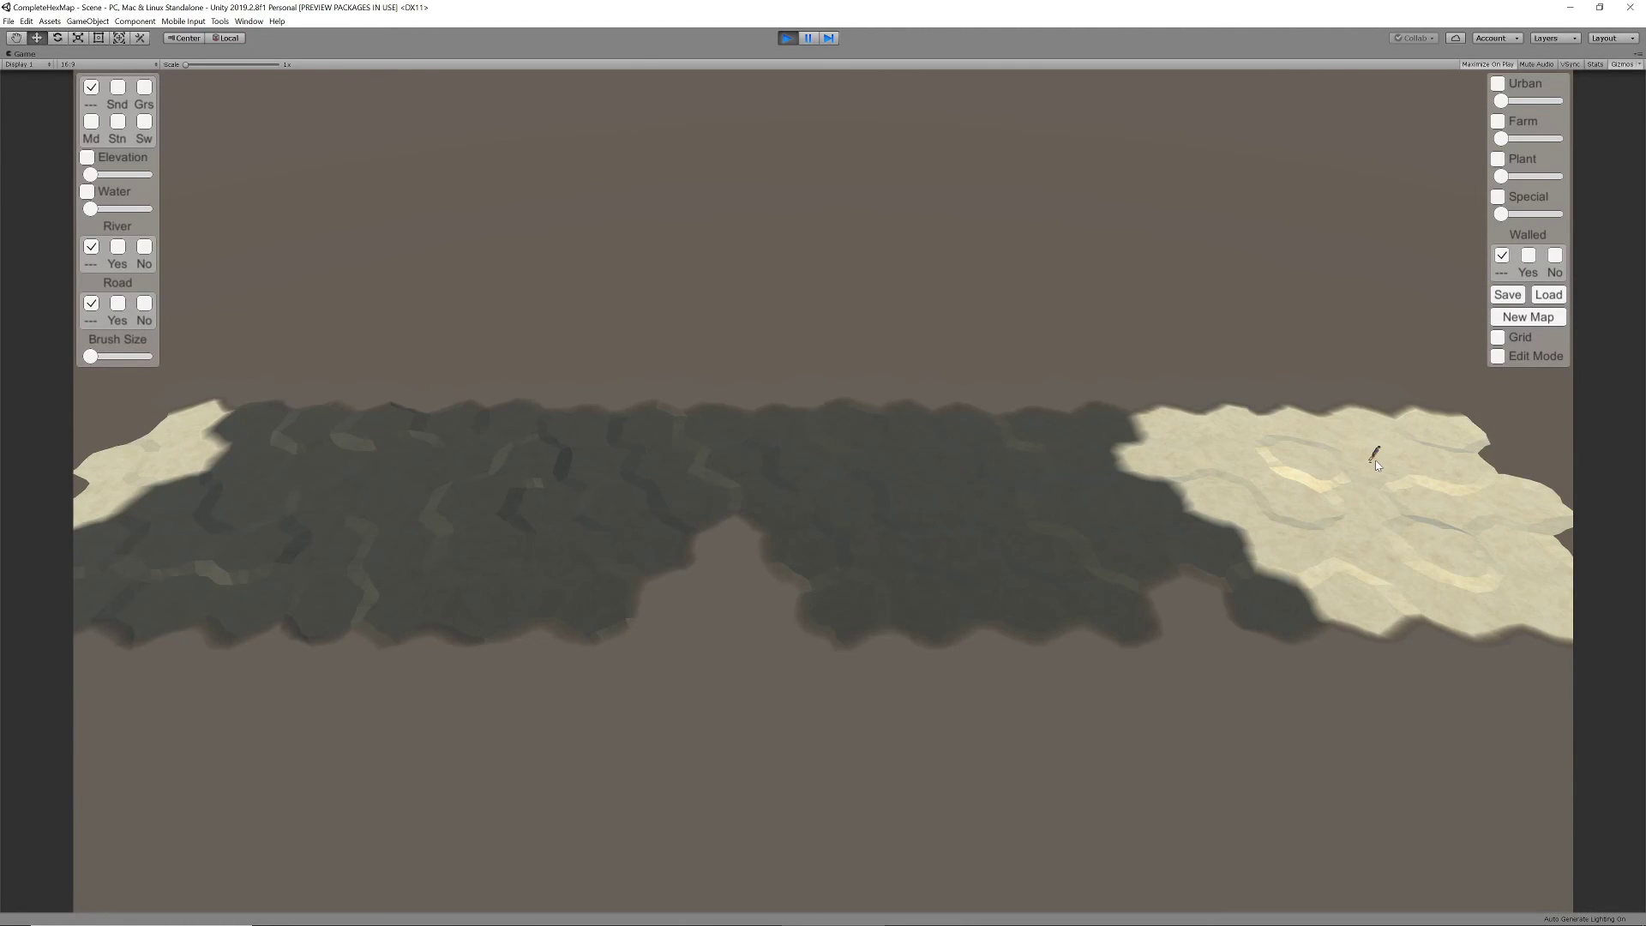
Move the unit across the map's wrapping east-west edge and back to the far side with Edit Mode off.
click(1376, 466)
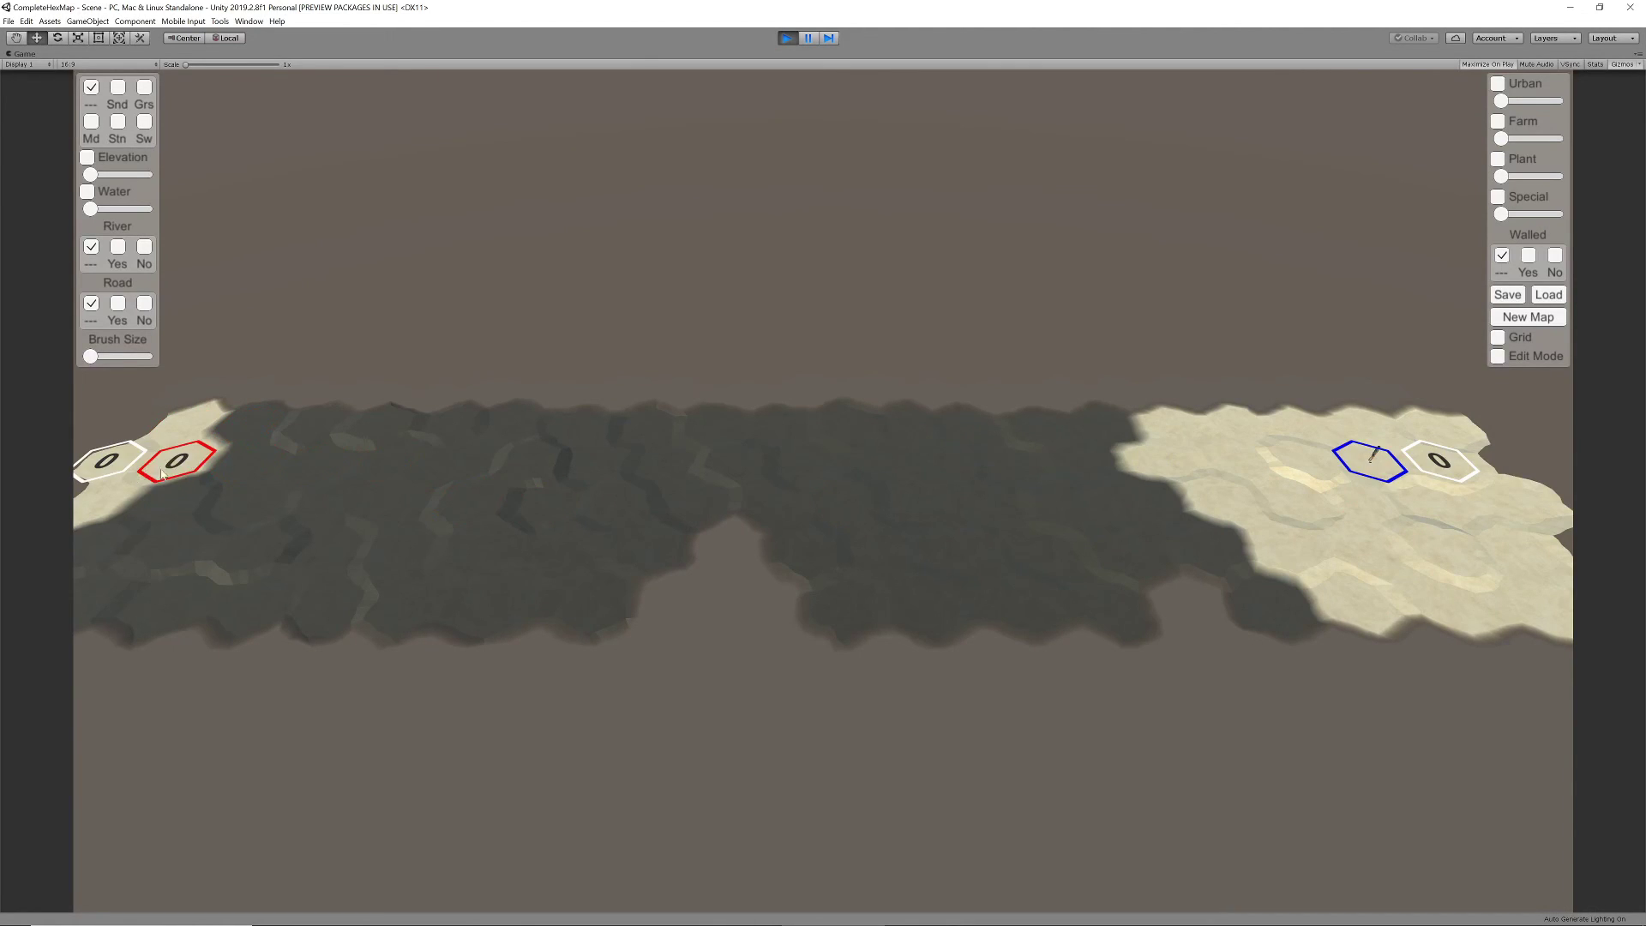
right_click(420, 464)
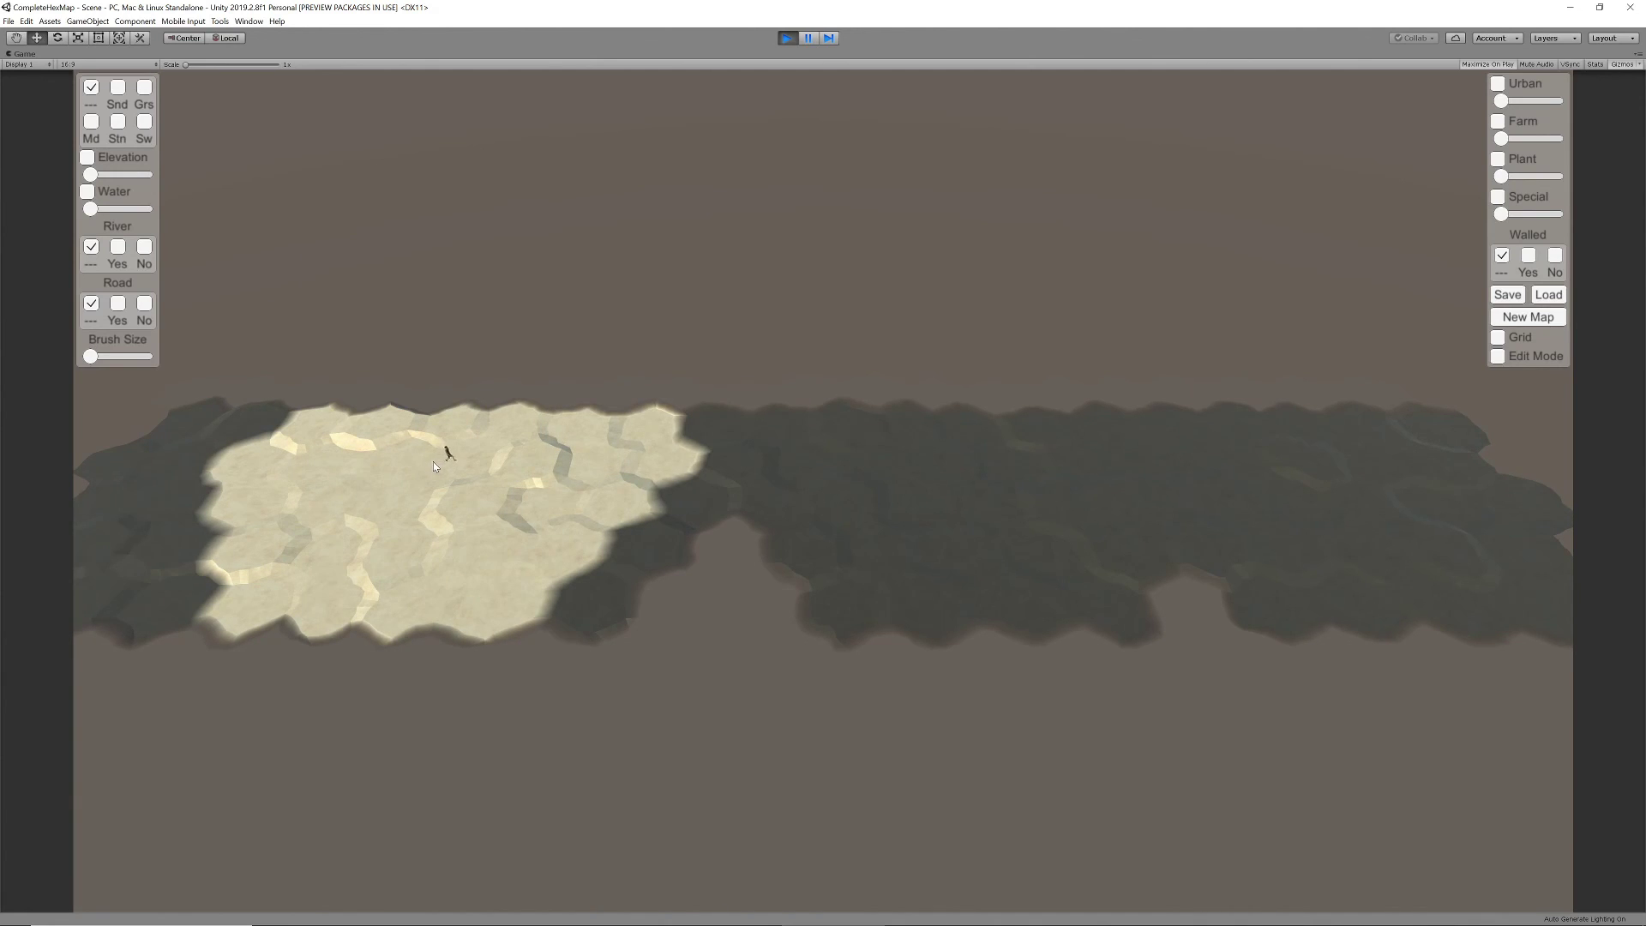
click(460, 459)
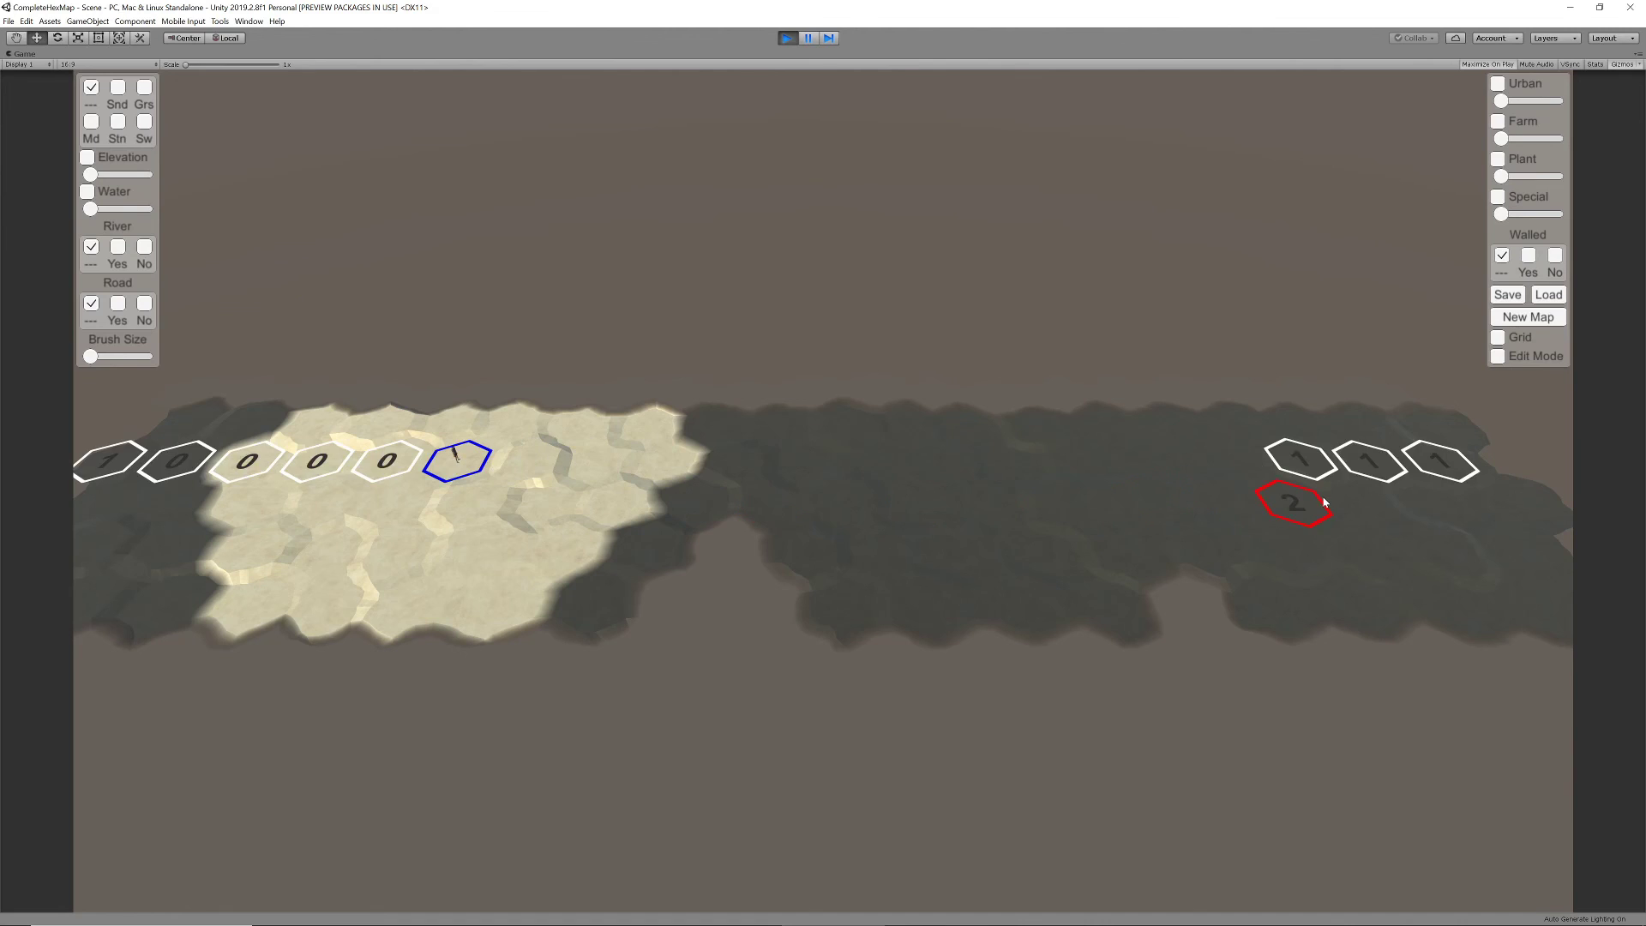
right_click(1346, 559)
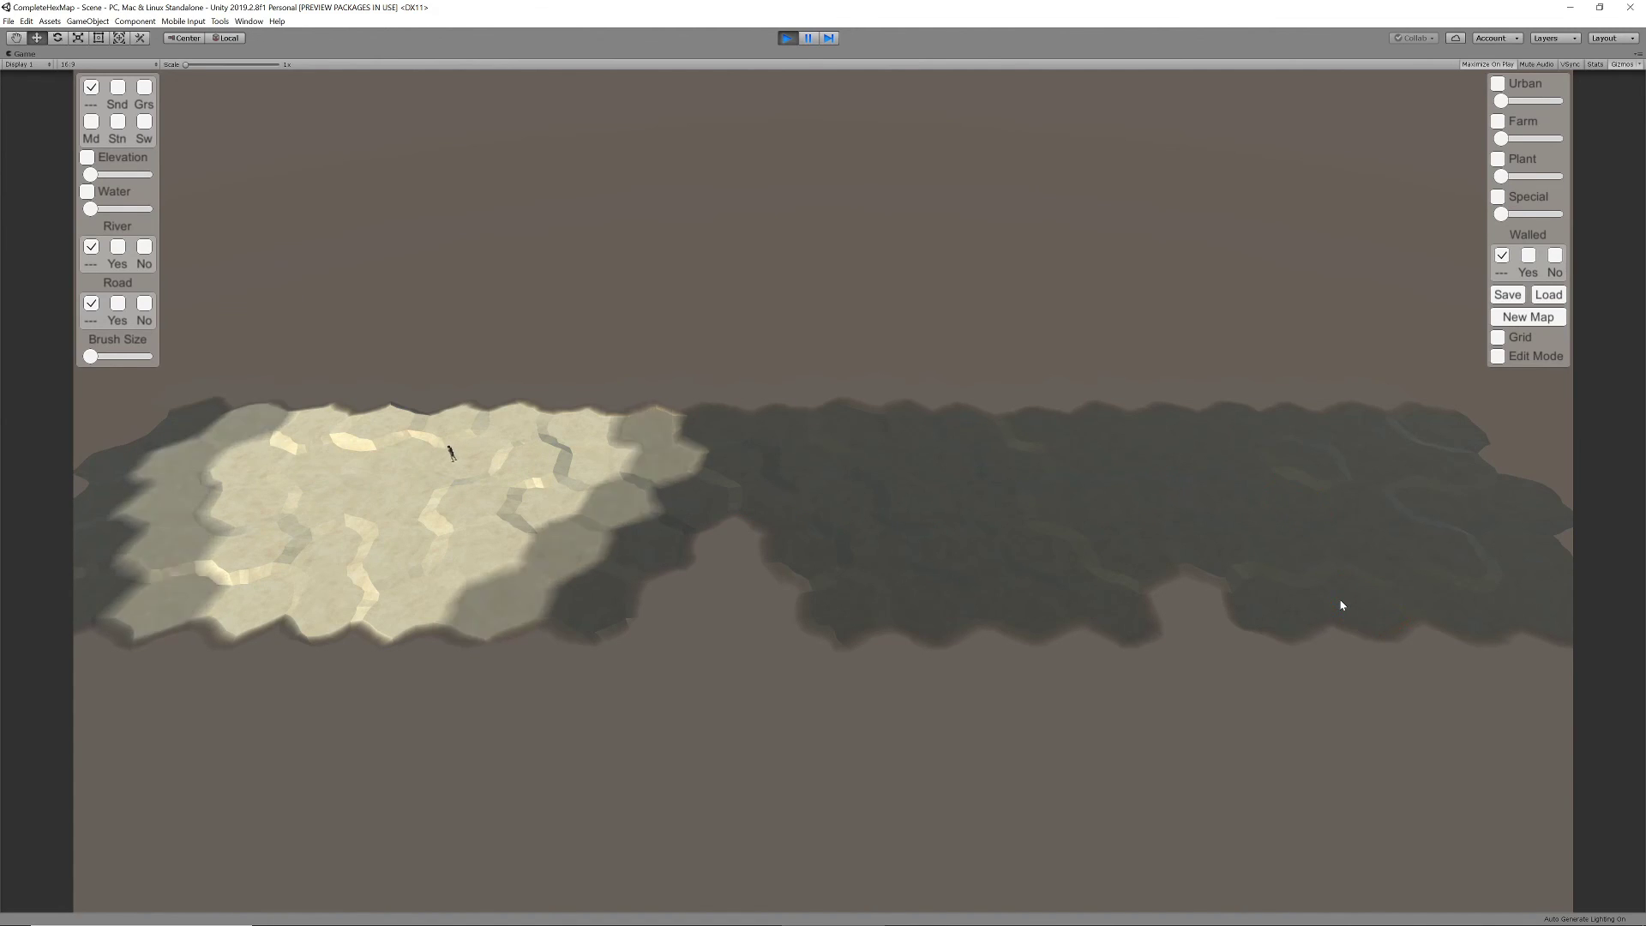
click(1451, 442)
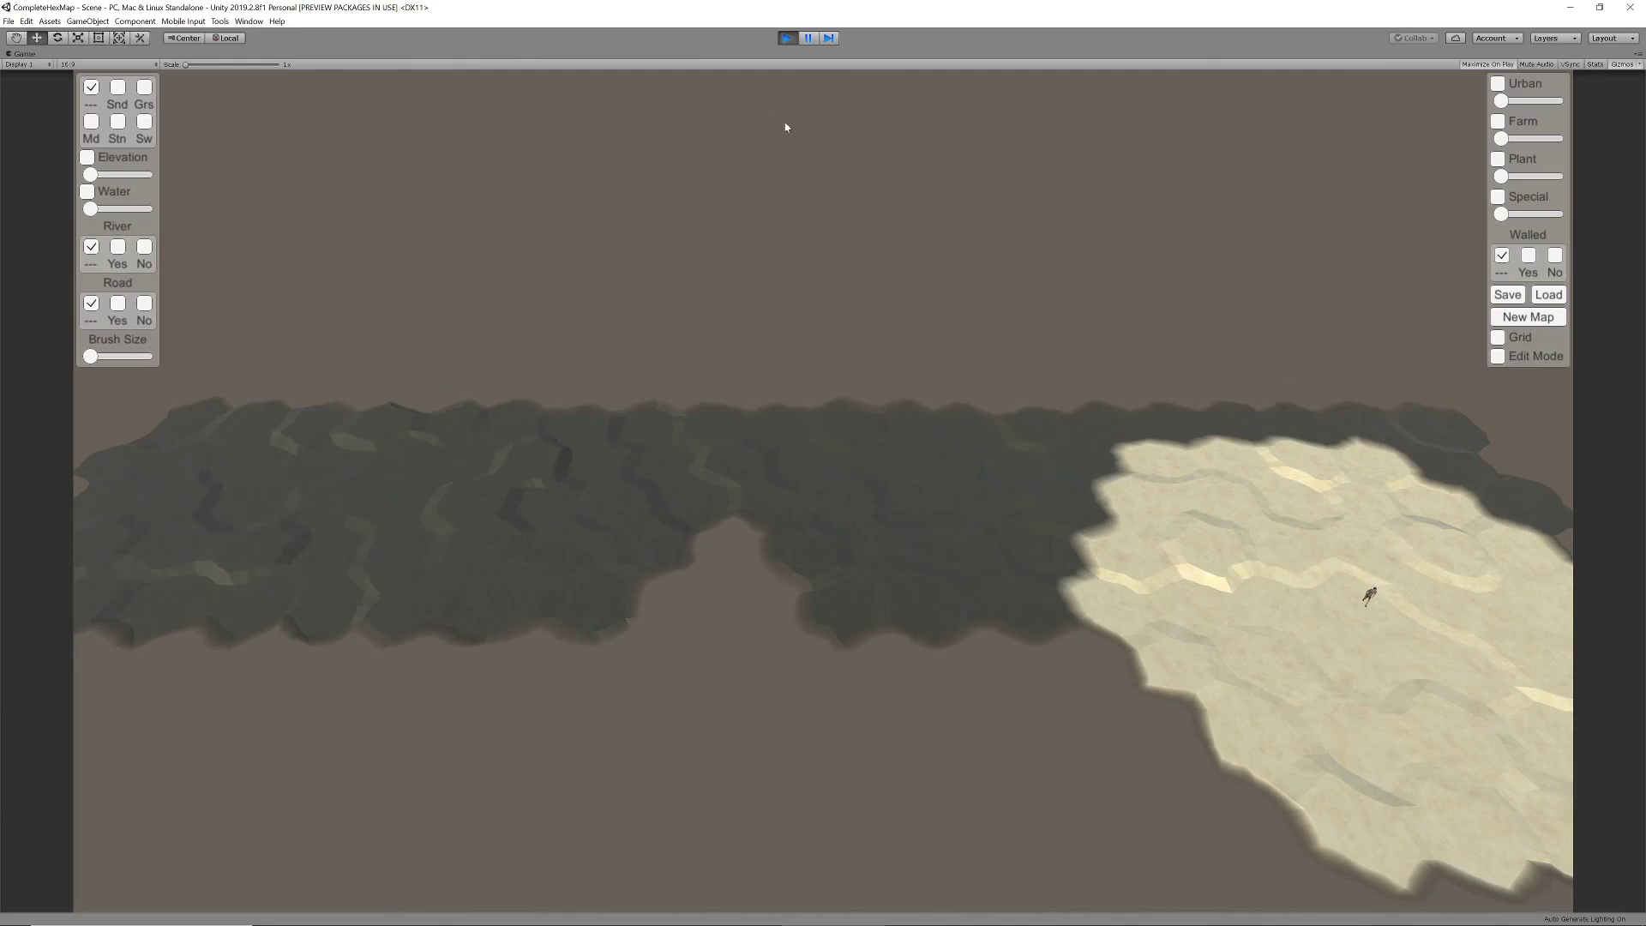
Examine how the generated map wraps around while travelling east across it in Edit Mode.
key(d)
key(d)
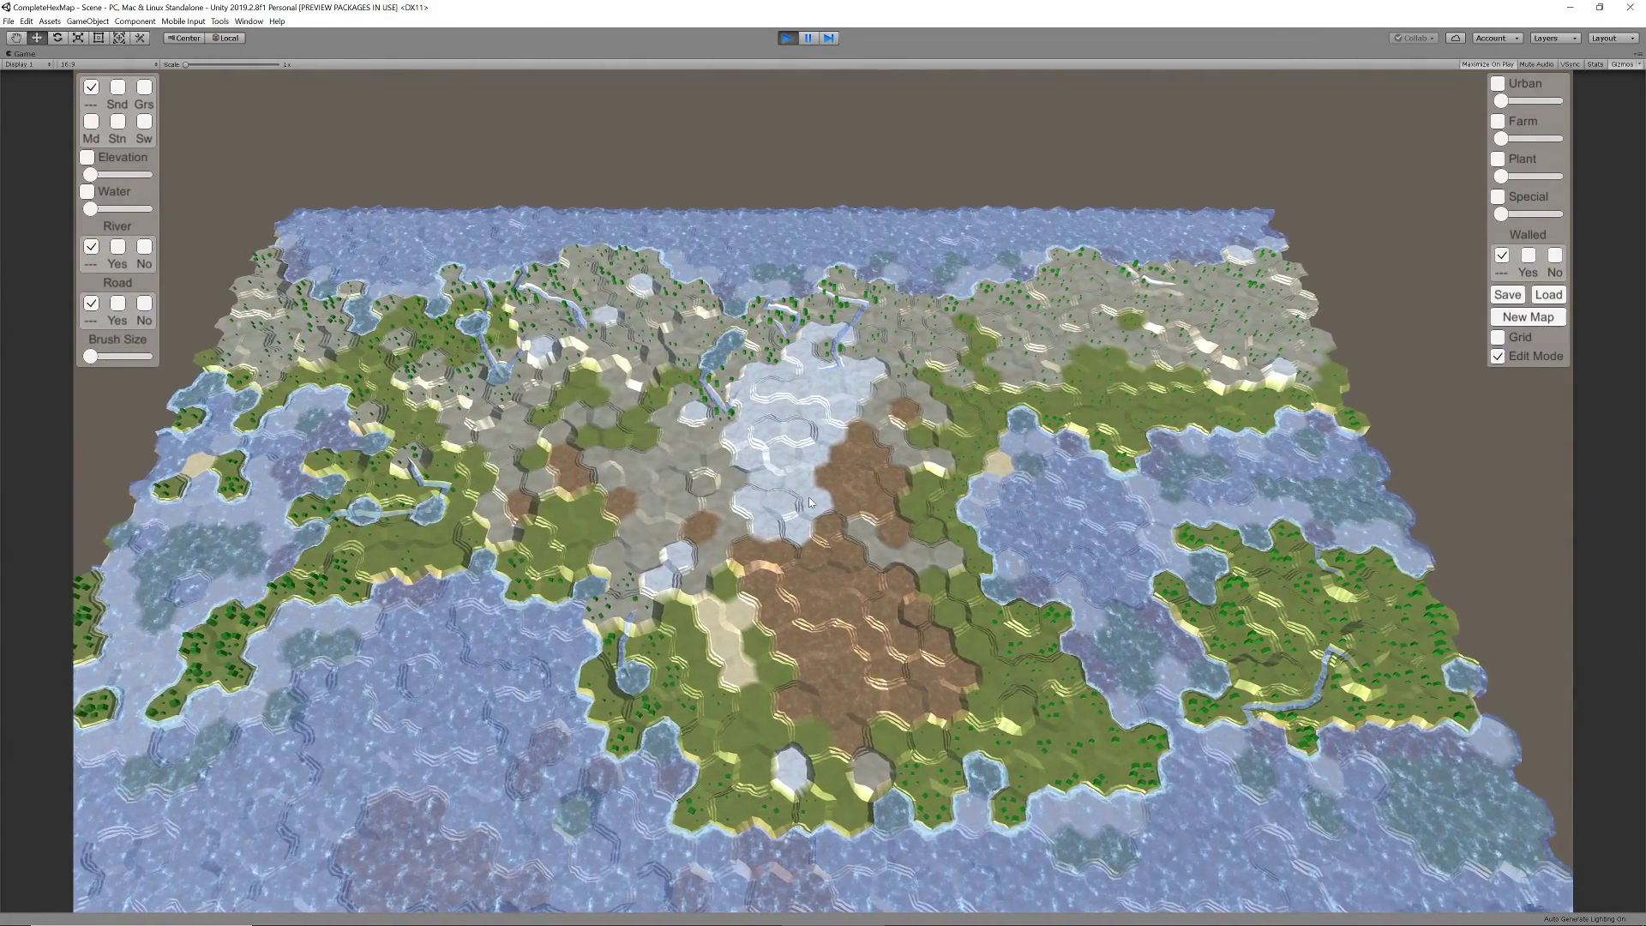
key(Right)
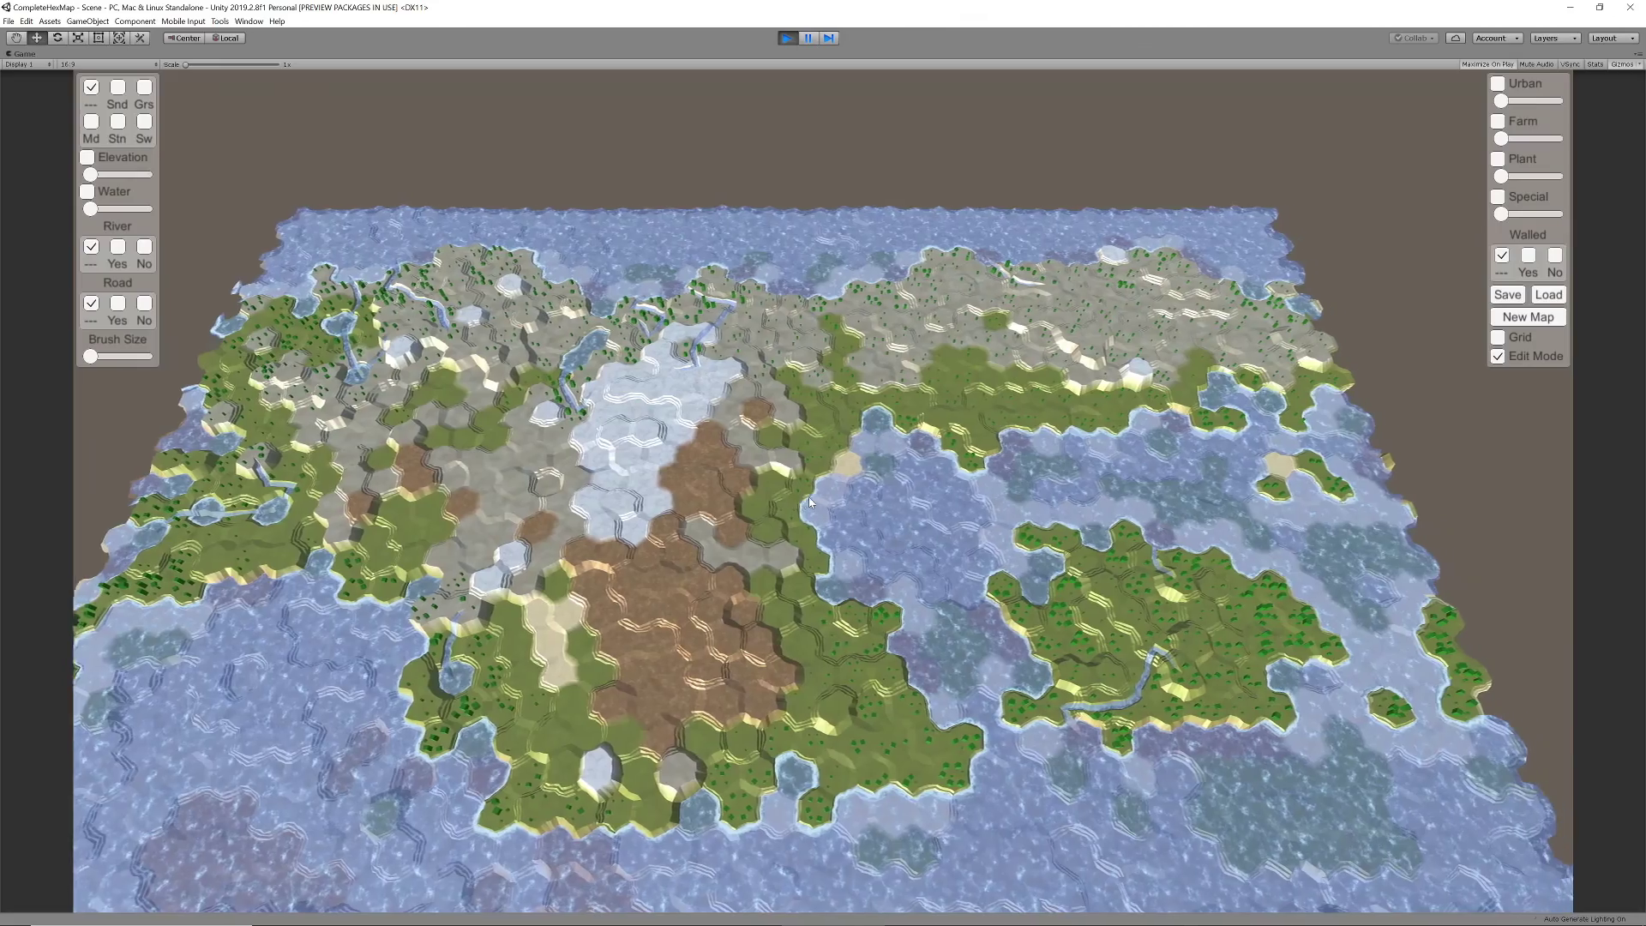